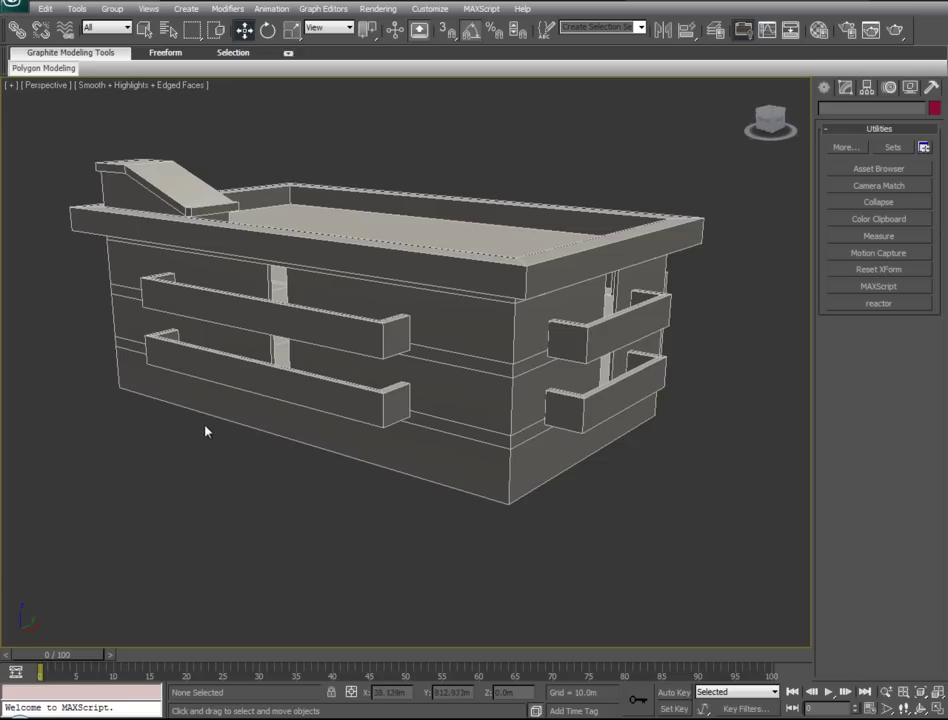
- Switch the perspective viewport's shading to Flat and frame the long balcony side of the building
left_click(117, 88)
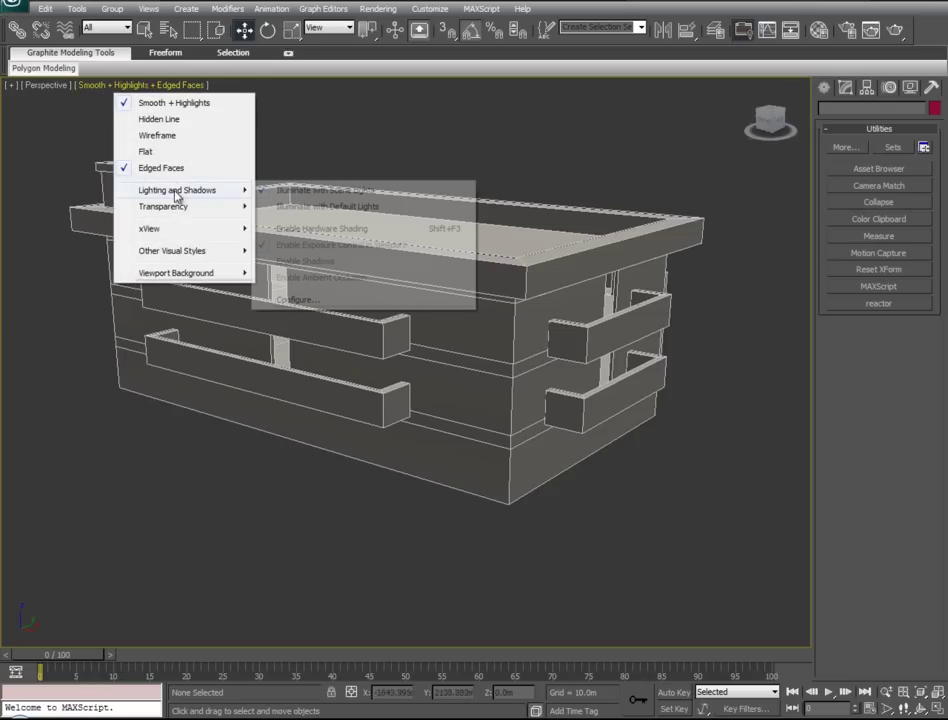
left_click(146, 152)
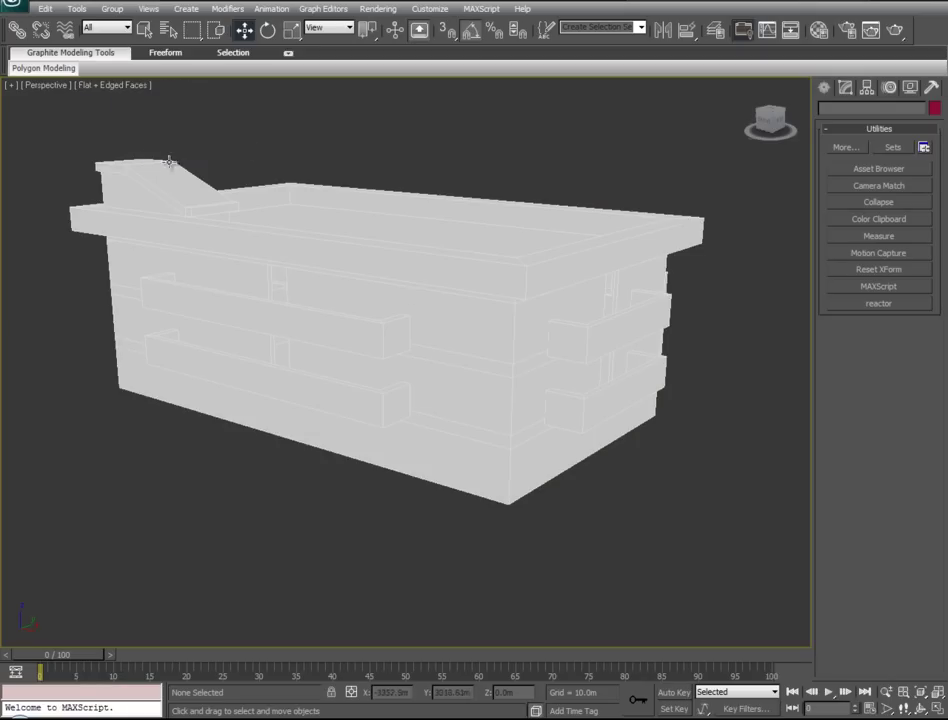
middle_click_drag(658, 530, 716, 581, "alt")
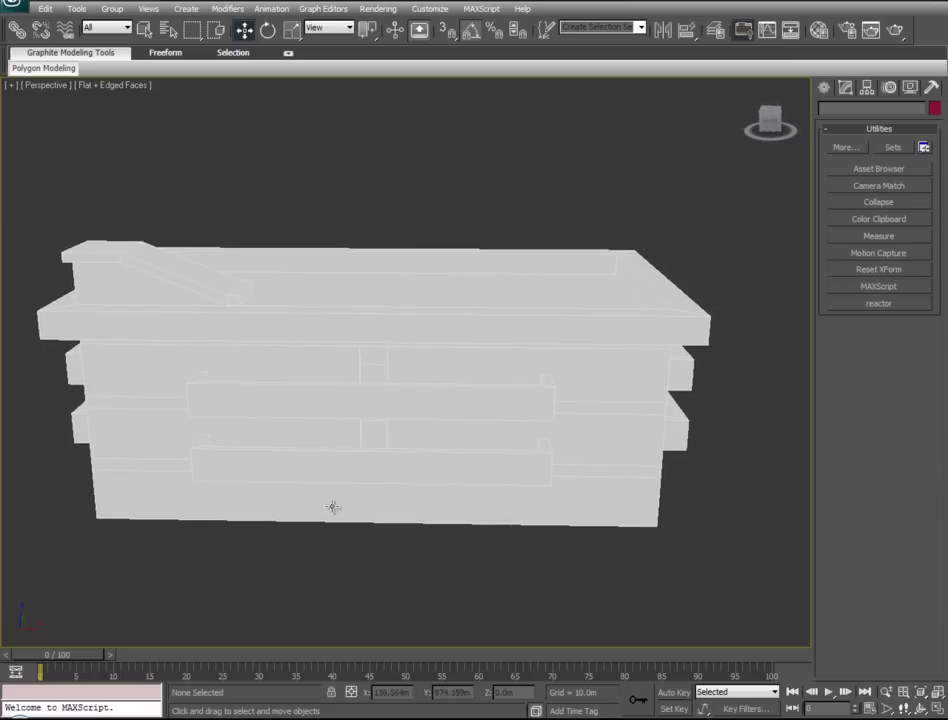
middle_click_drag(413, 559, 427, 539)
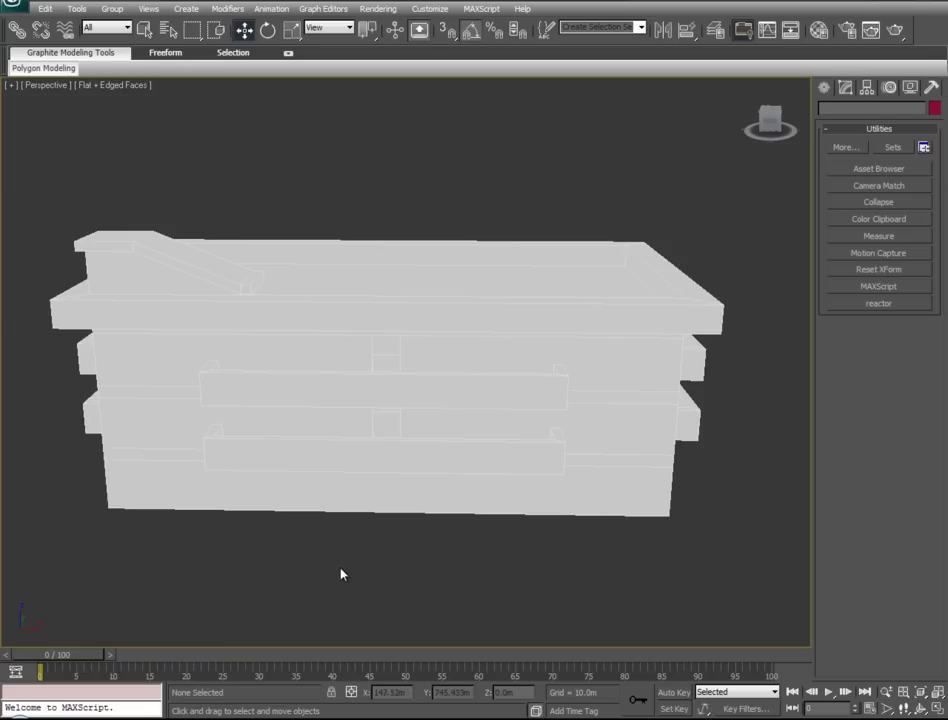
- Open the Material Editor and rename the first sample material BuildingTextures
key("m")
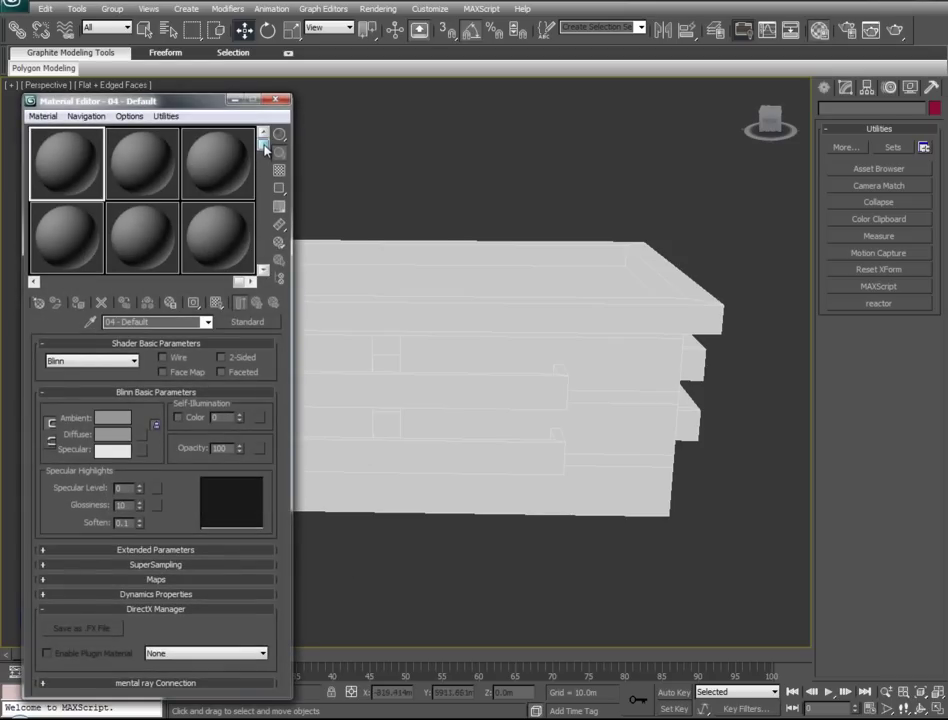
mouse_move(265, 145)
left_mouse_down()
mouse_move(272, 252)
mouse_move(273, 136)
mouse_move(272, 146)
left_mouse_up()
left_click(73, 580)
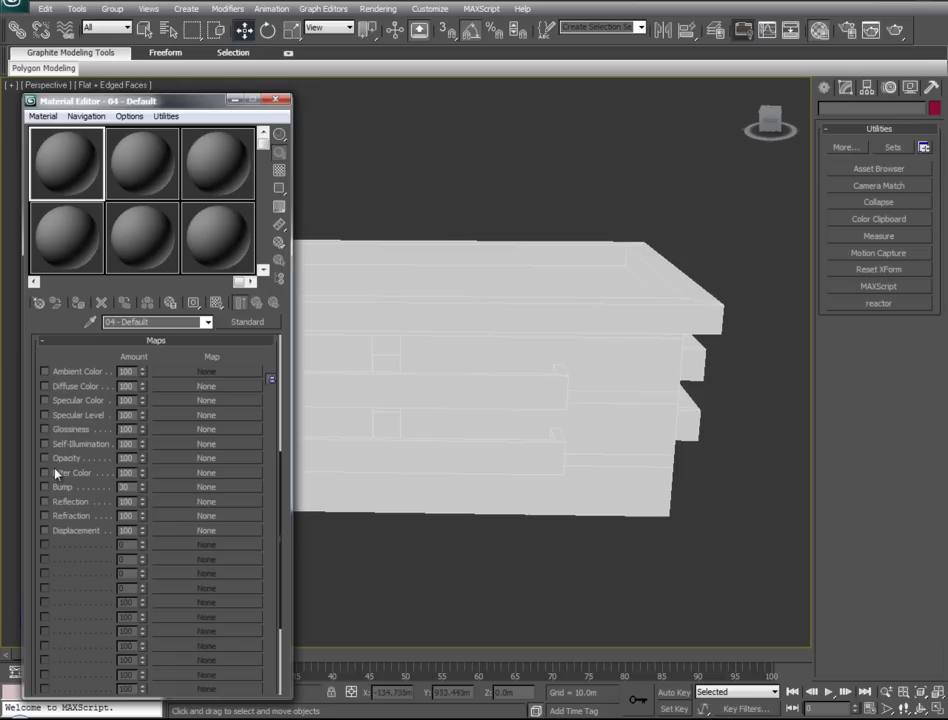
left_click(46, 340)
mouse_move(265, 146)
left_mouse_down()
mouse_move(264, 258)
mouse_move(264, 150)
left_mouse_up()
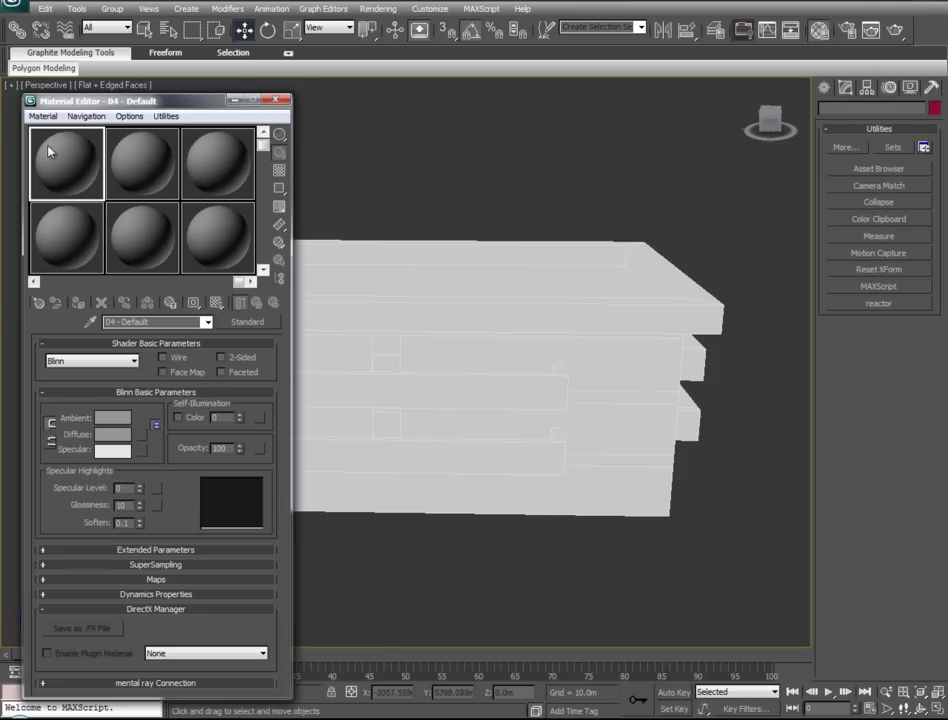
left_click_drag(155, 323, 36, 319)
type("BuildingTextures")
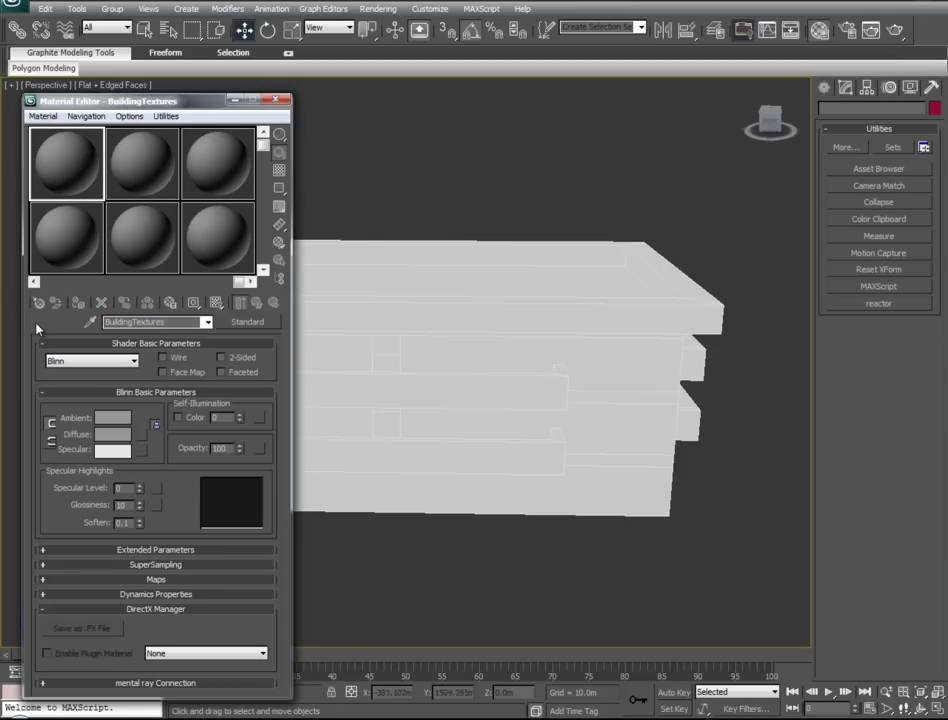
- Change the BuildingTextures material type to Multi/Sub-Object, discarding the old material
left_click(250, 322)
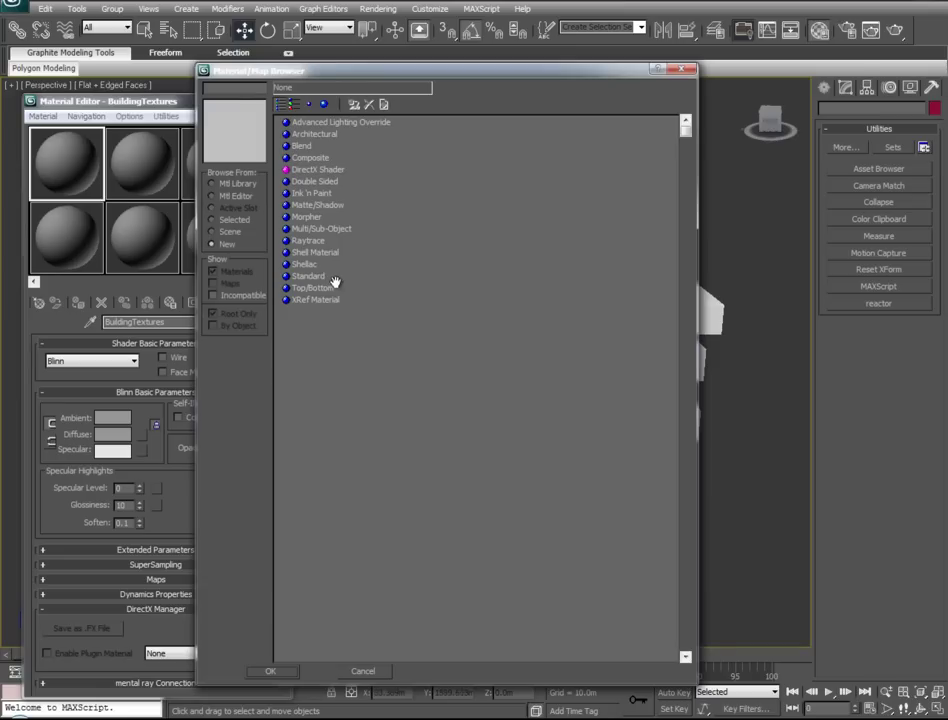
left_click(318, 229)
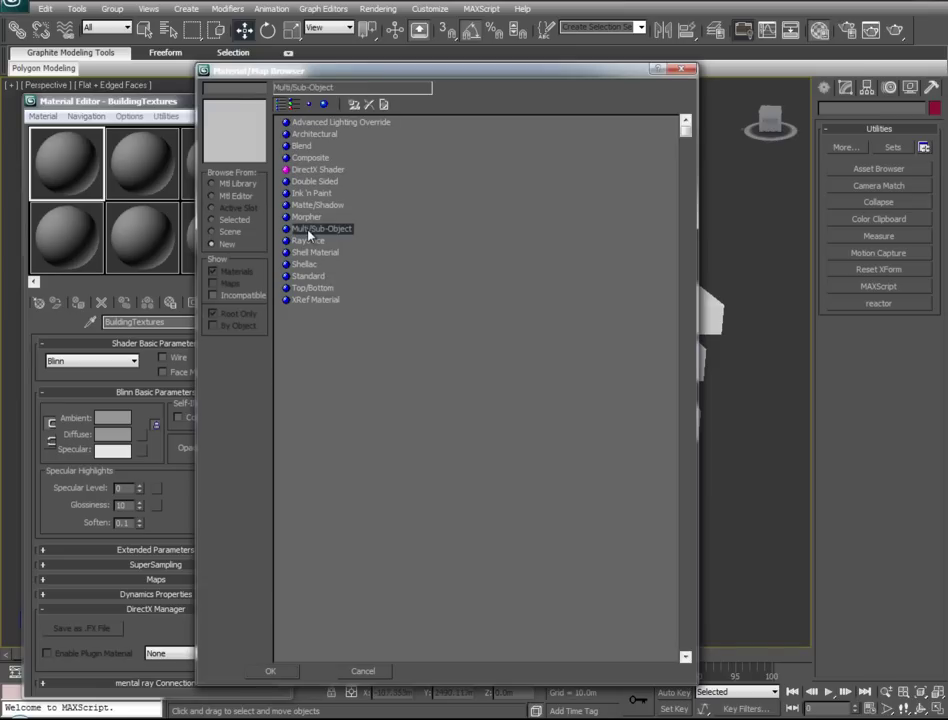
left_click(270, 671)
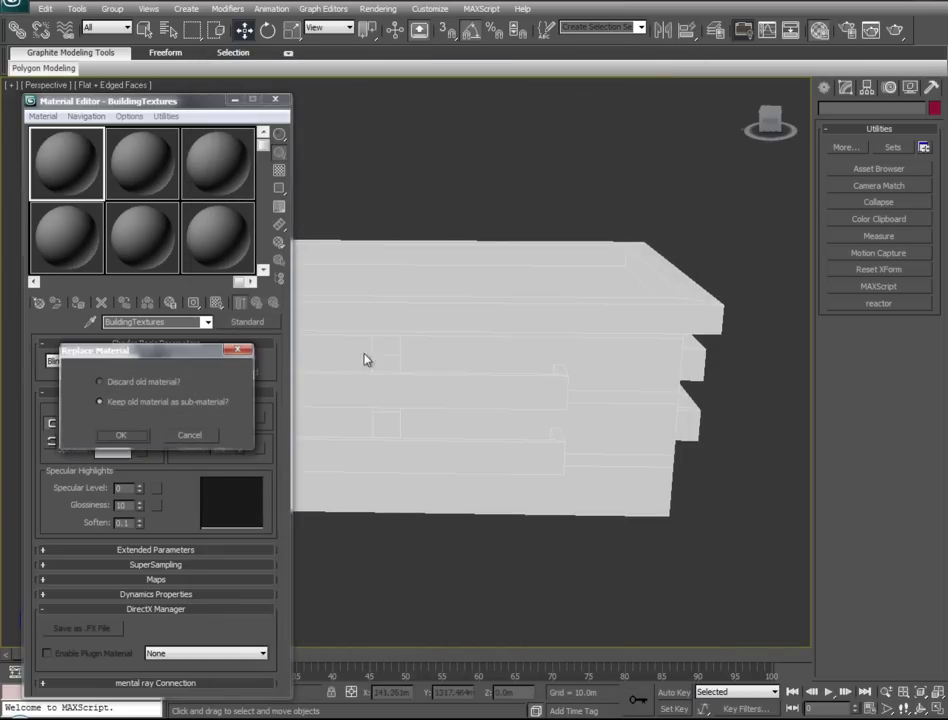
left_click(99, 381)
left_click(120, 435)
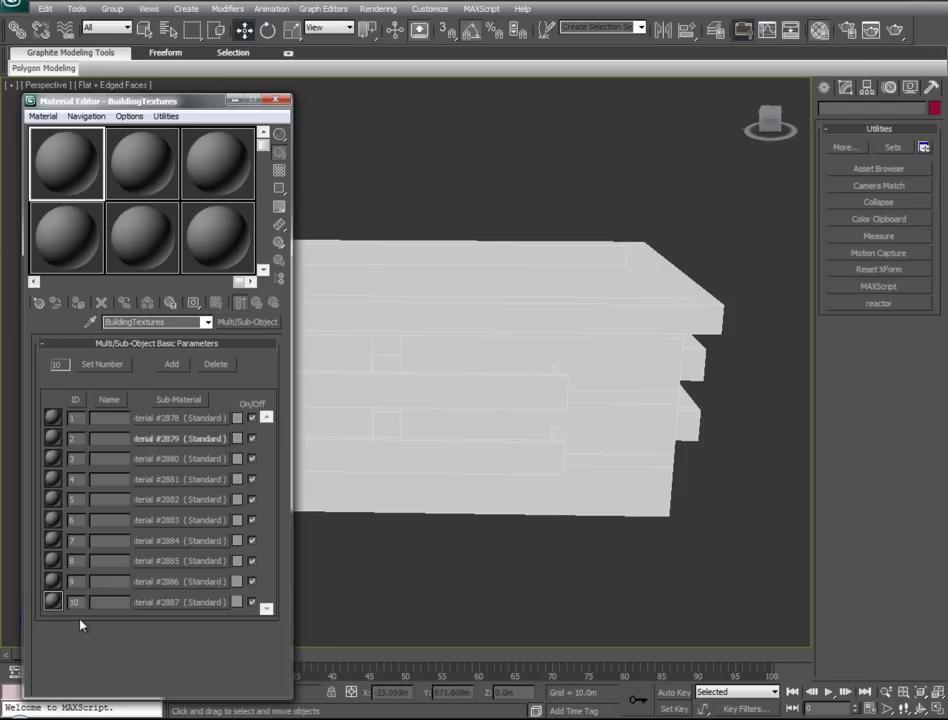
- Set the number of sub-materials in BuildingTextures to 100 and look through the extended list
left_click(101, 364)
type("100")
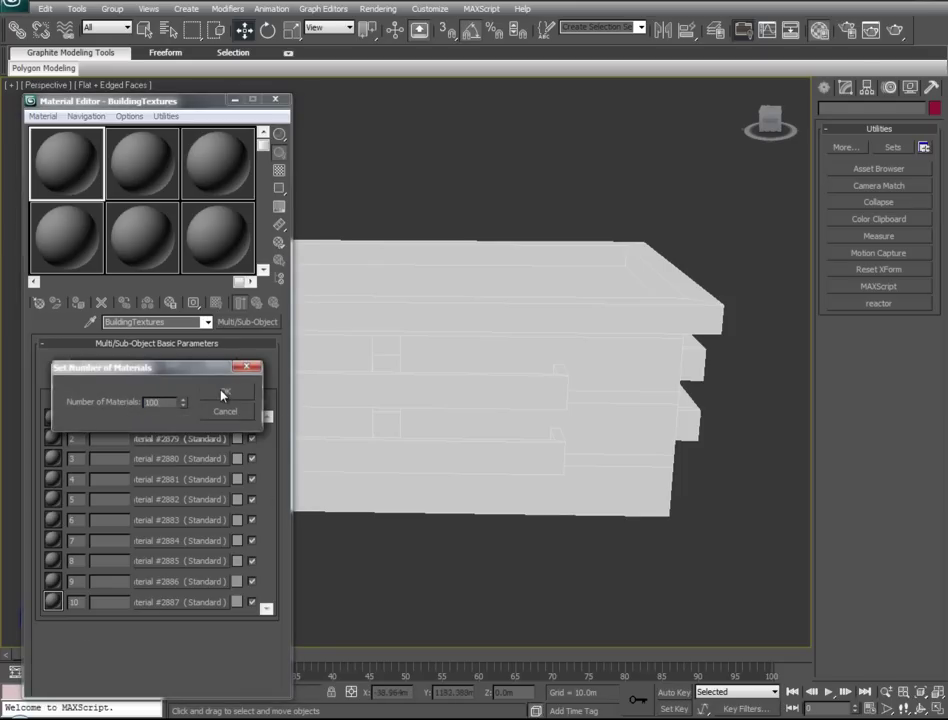
left_click(222, 396)
left_click_drag(266, 418, 285, 428)
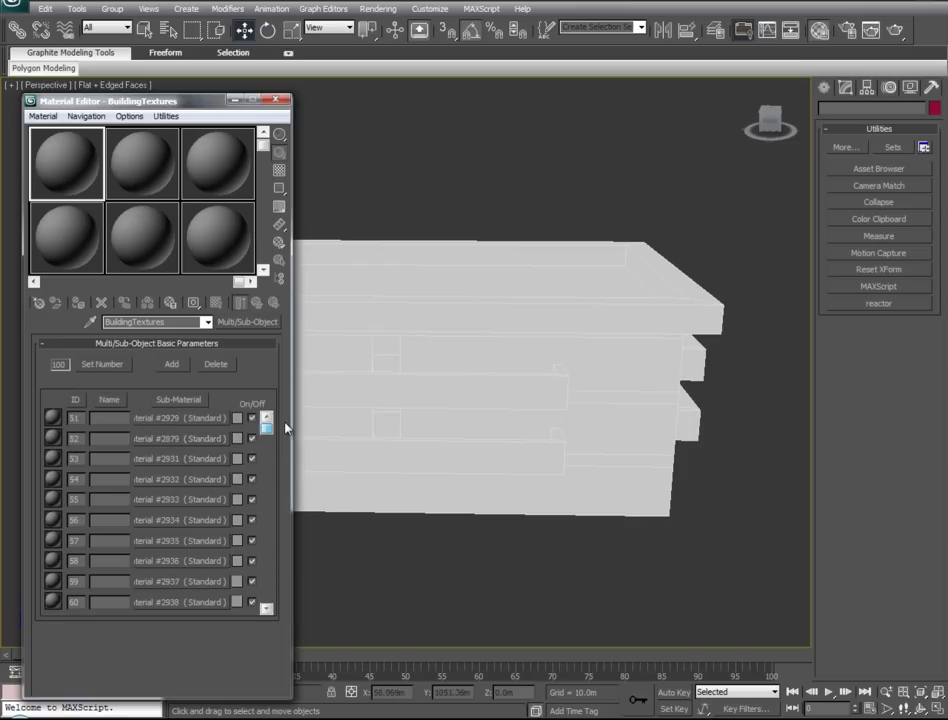
- Set the number of sub-materials in BuildingTextures back to 10
left_click(102, 364)
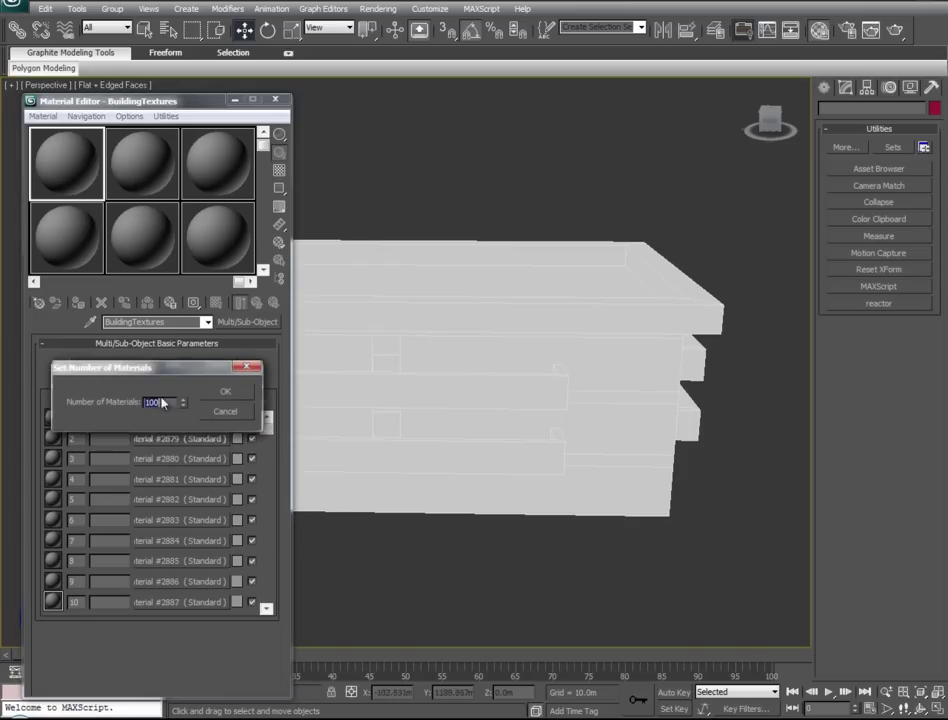
type("10")
left_click(237, 392)
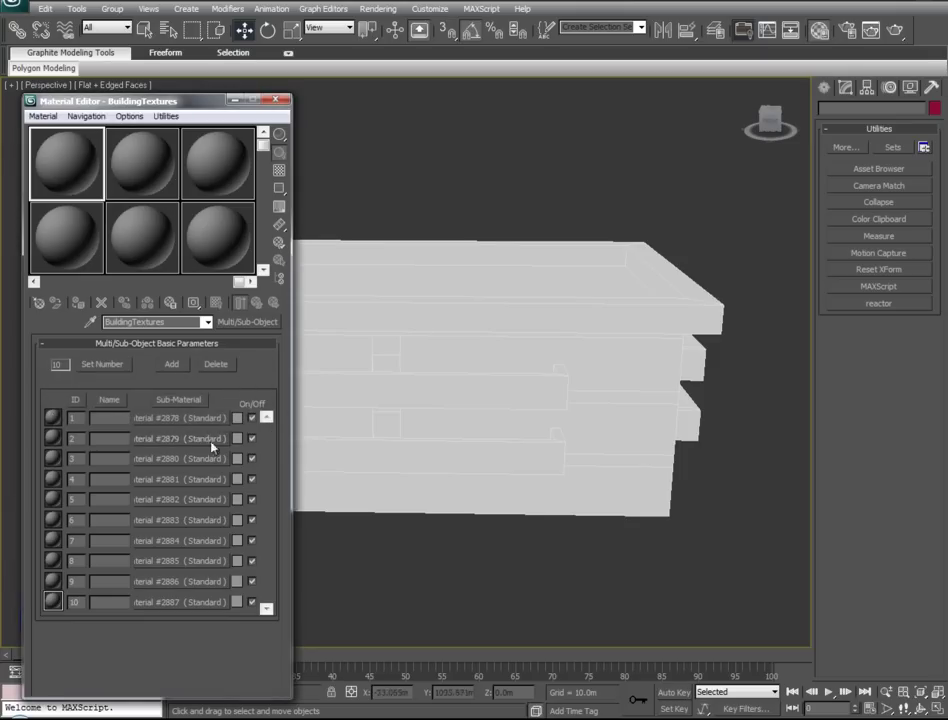
left_click(160, 420)
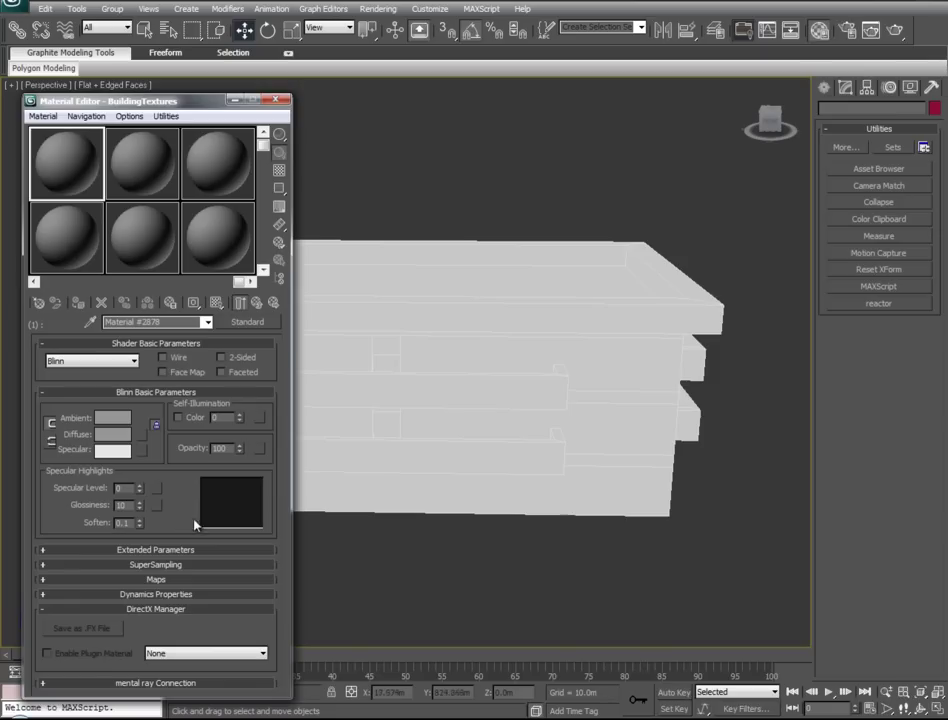
left_click(43, 581)
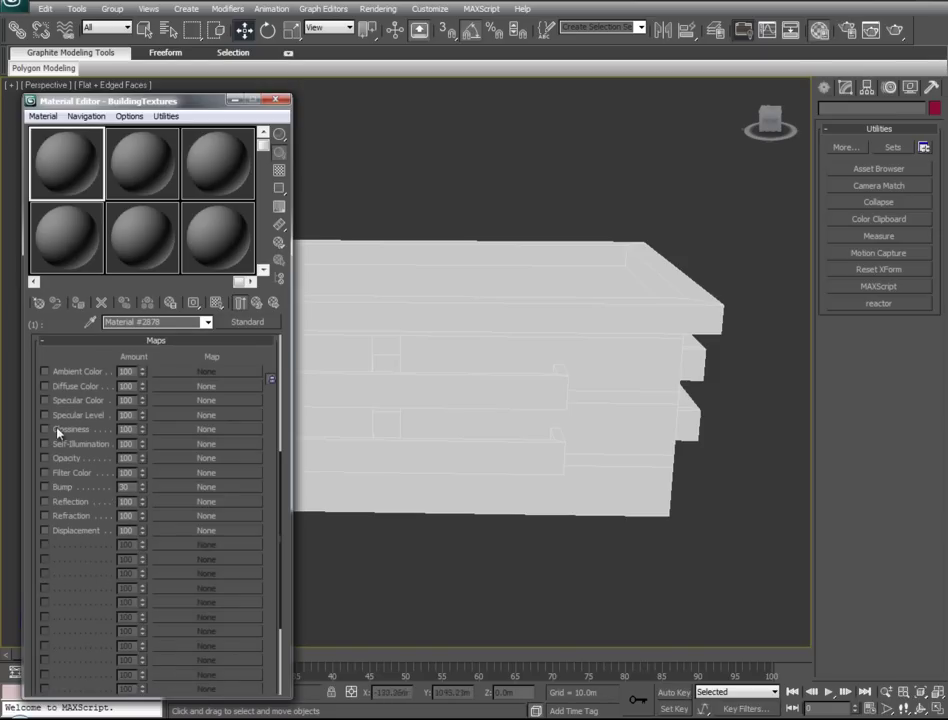
left_click(257, 304)
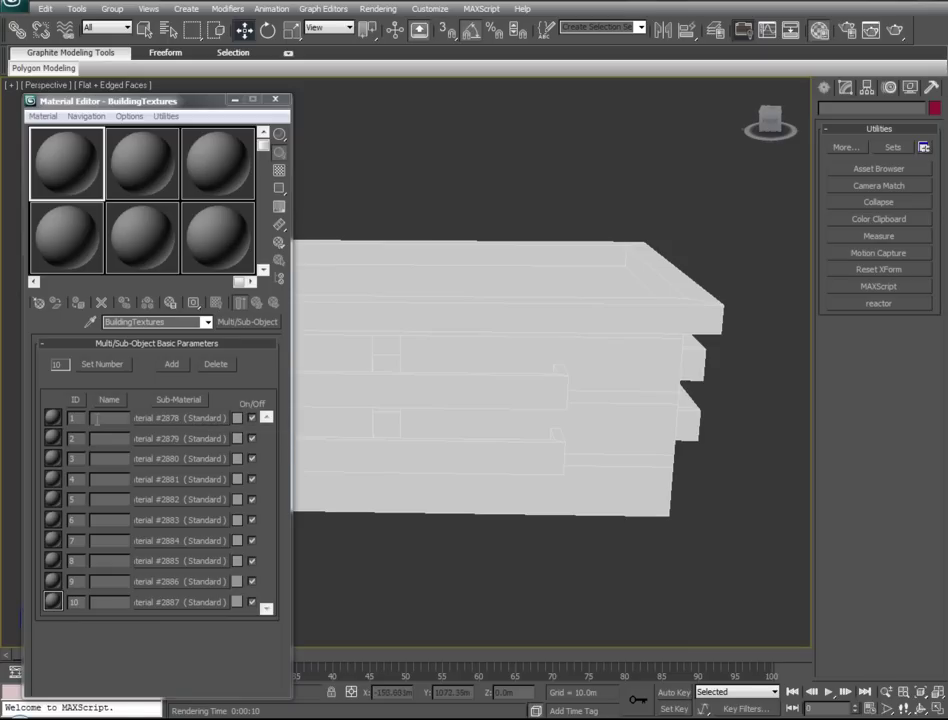
- Assign the bitmap con_20.bmp from the models folder as the diffuse map of sub-material 1
left_click(170, 420)
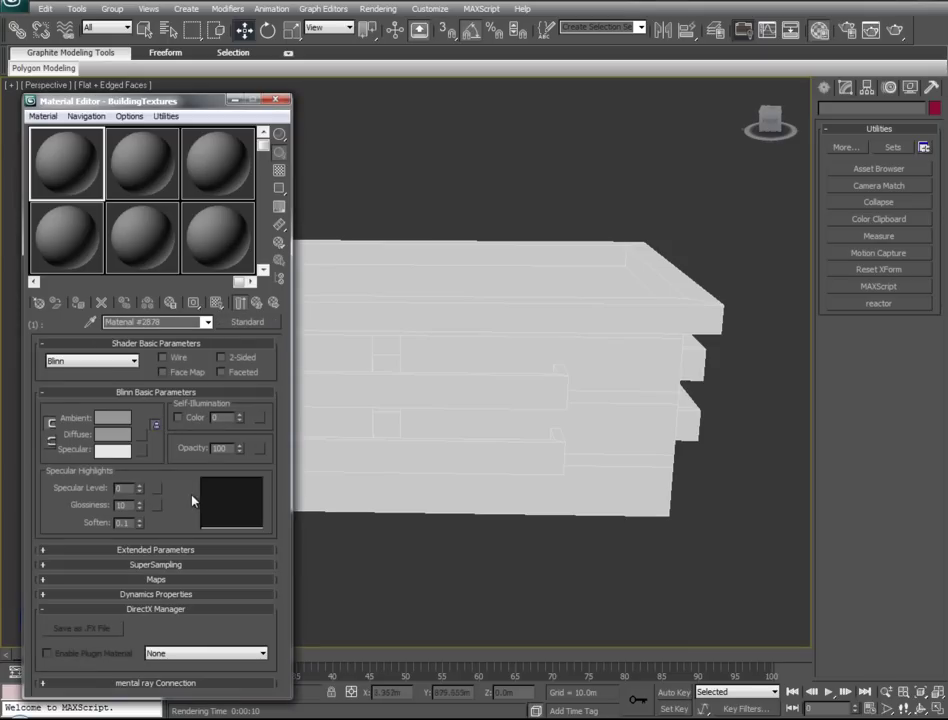
left_click(143, 440)
left_click(295, 123)
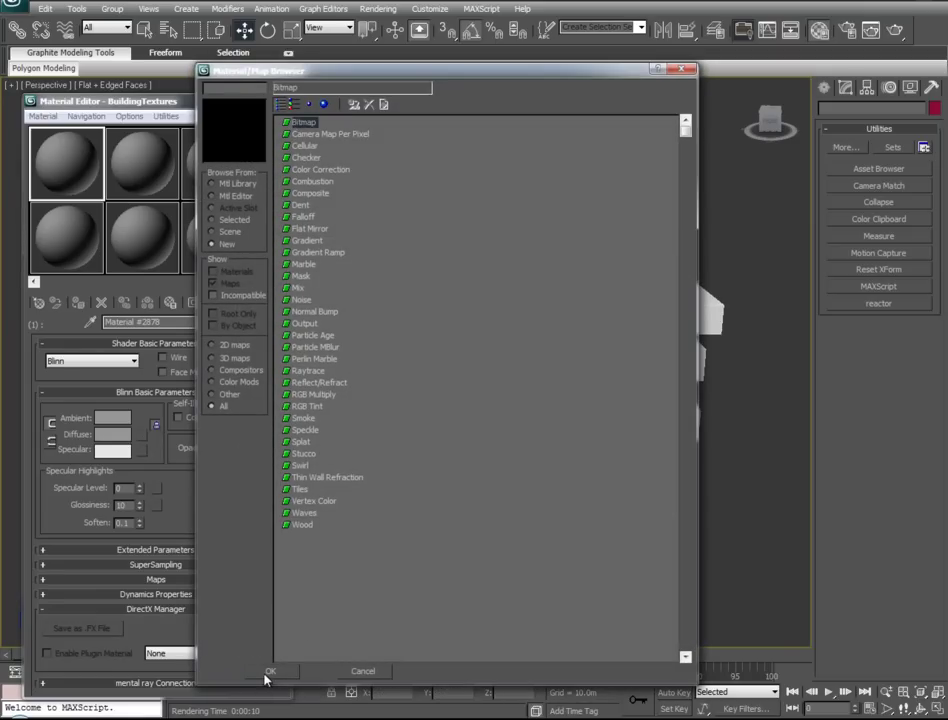
left_click(270, 671)
scroll(522, 98, "down", 5)
left_click_drag(522, 96, 522, 122)
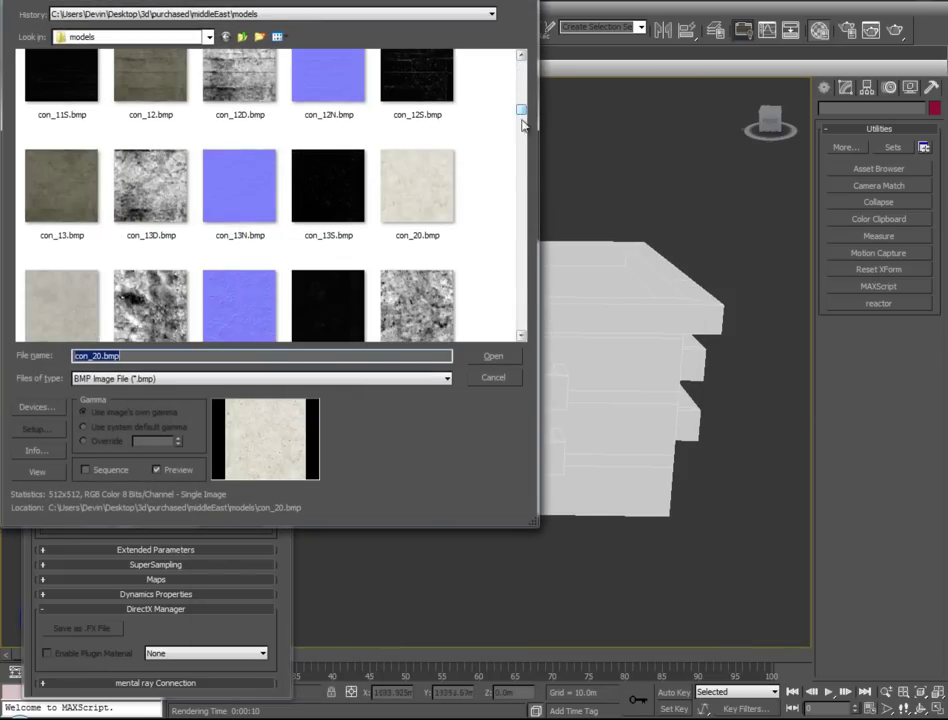
left_click(522, 339)
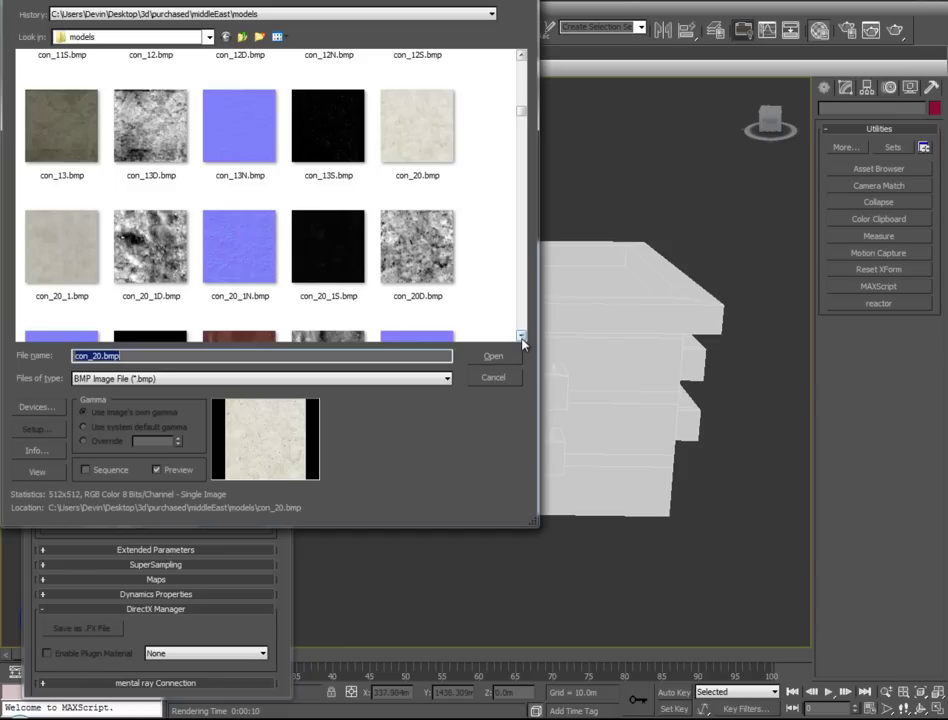
left_click(478, 288)
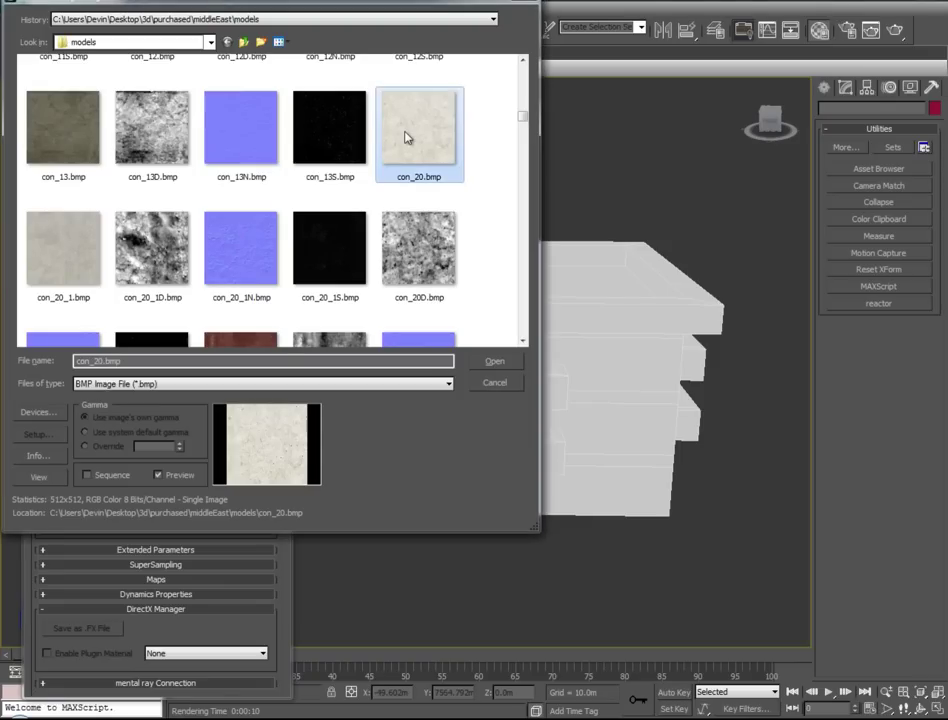
left_click(494, 362)
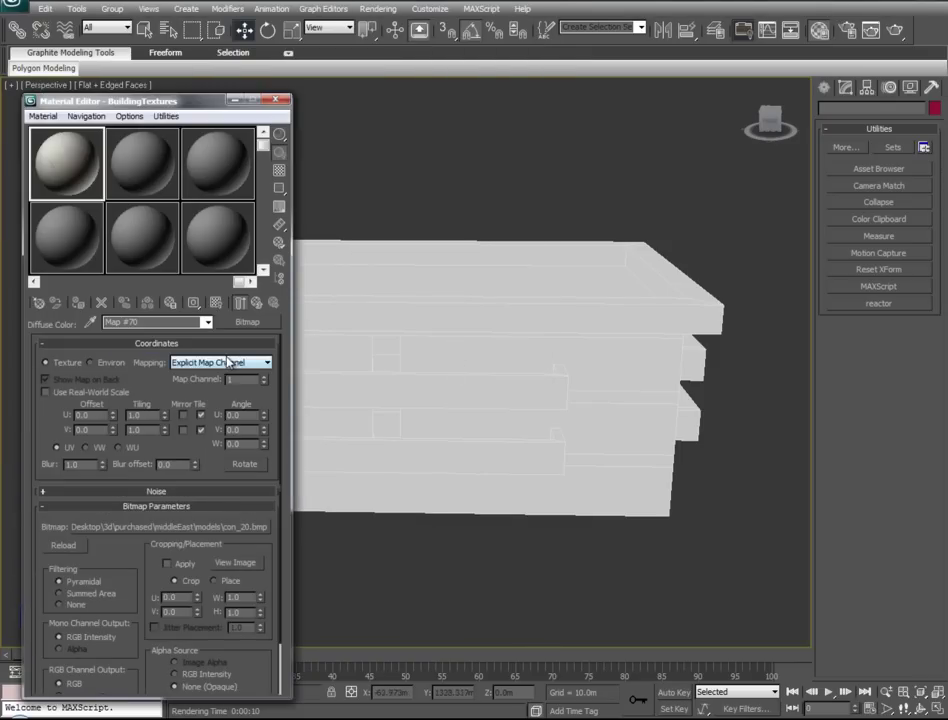
- Name both the diffuse map and sub-material 1 Concrete#20, and return to the parent material
left_click(143, 322)
type("Concrete#20")
left_click(259, 303)
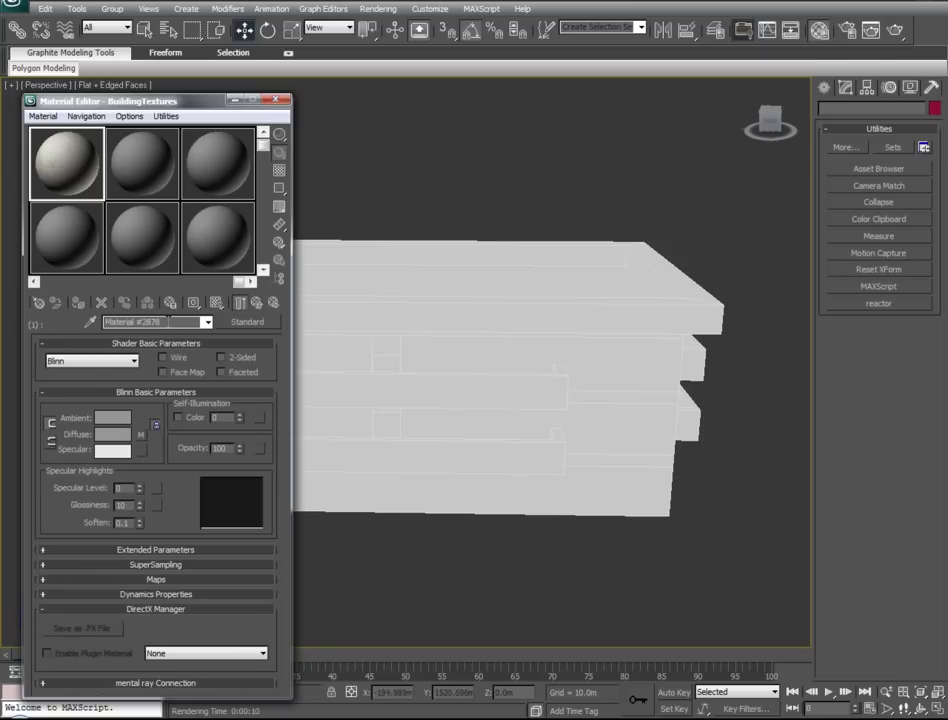
type("Concrete#20")
left_click(262, 308)
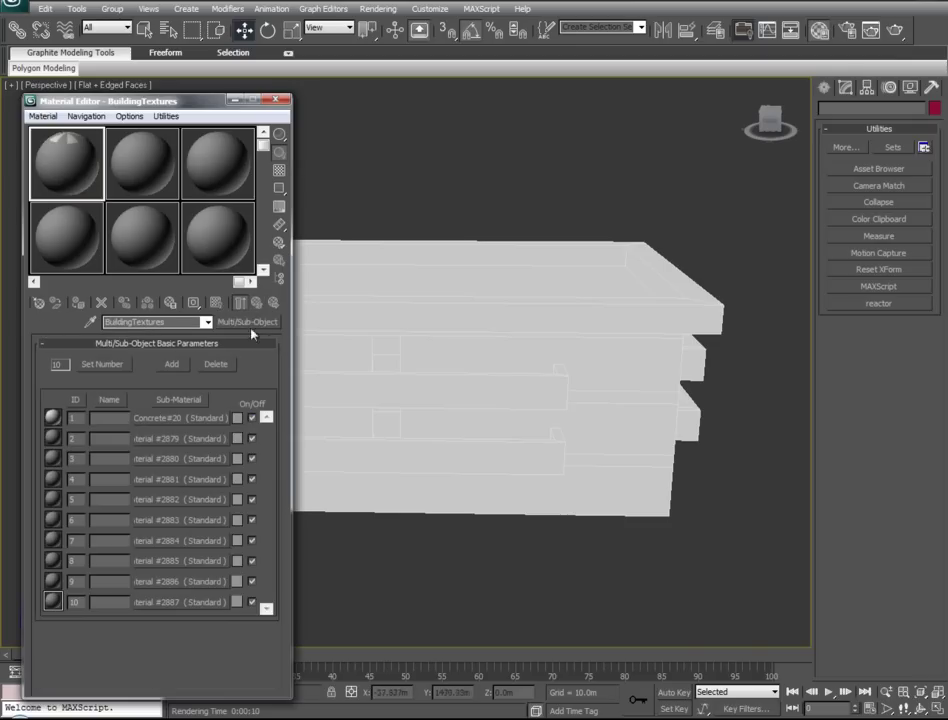
- Assign the bitmap con_21.bmp from the models folder as the diffuse map of sub-material 2
left_click(140, 443)
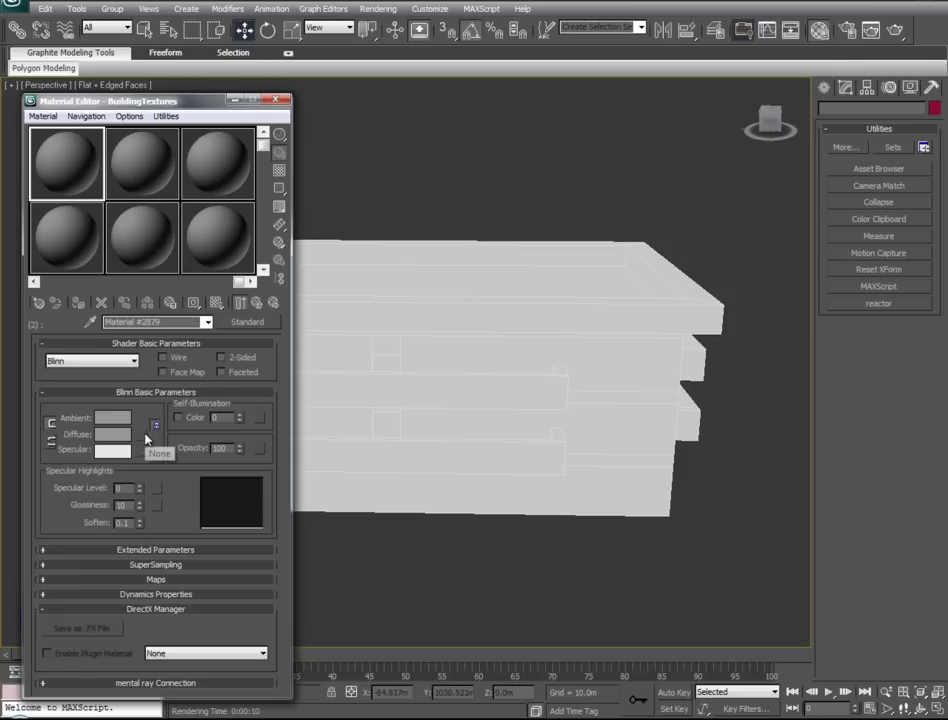
left_click(148, 433)
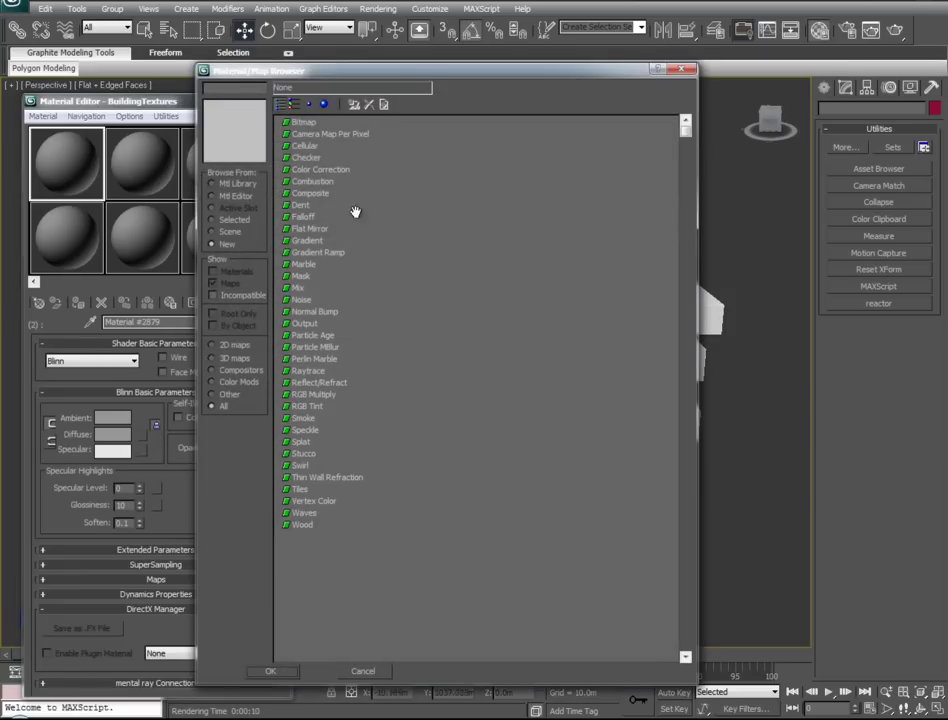
double_click(305, 125)
left_click_drag(522, 68, 525, 120)
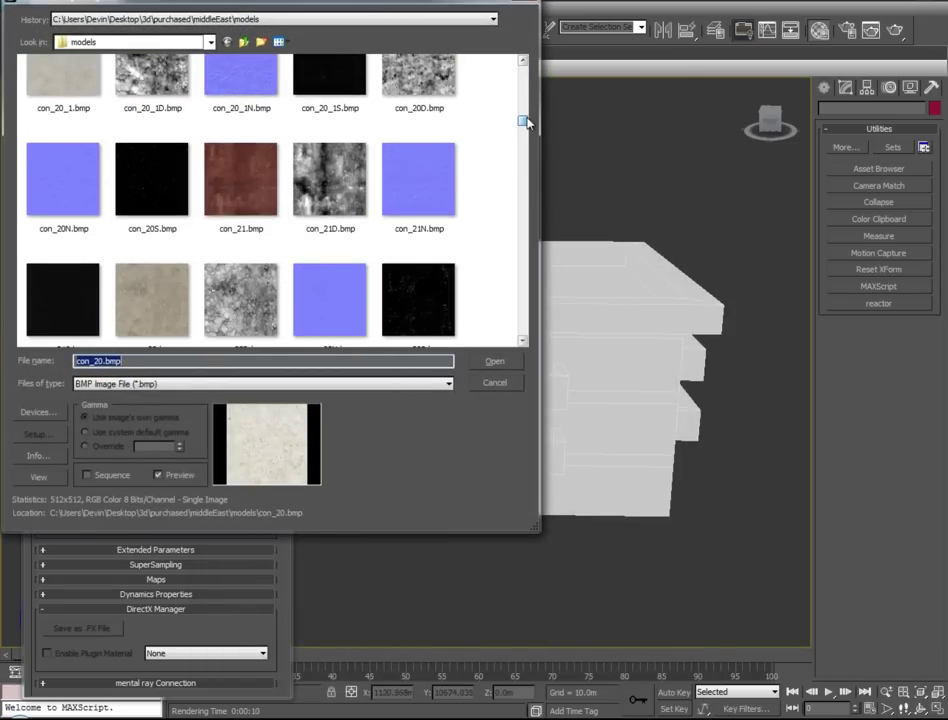
left_click(254, 181)
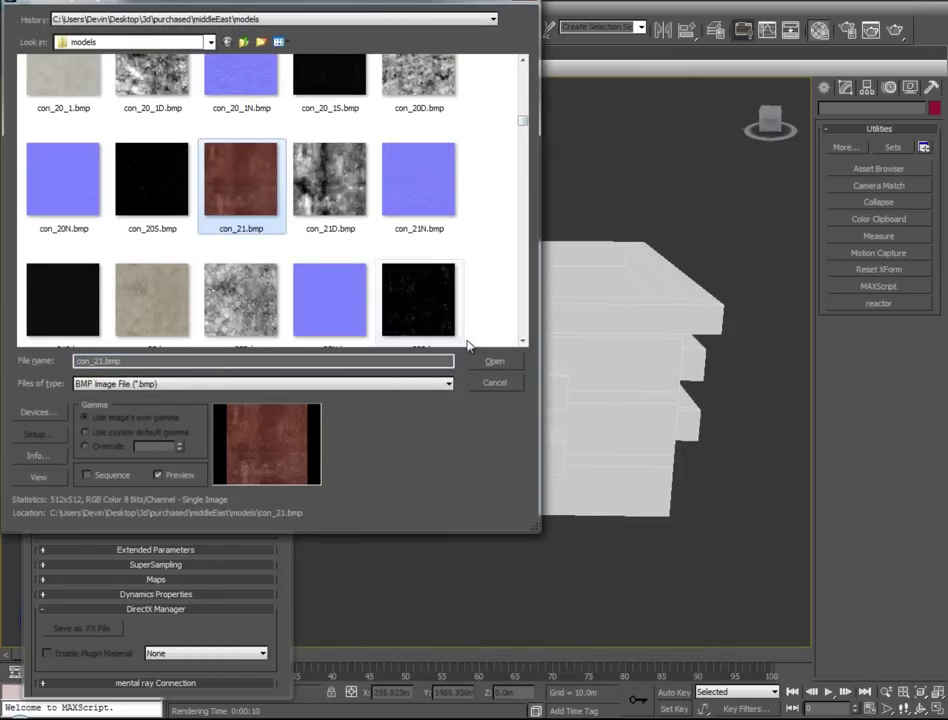
left_click(492, 362)
- Name both the diffuse map and sub-material 2 Concrete#21, and return to the parent material
double_click(148, 322)
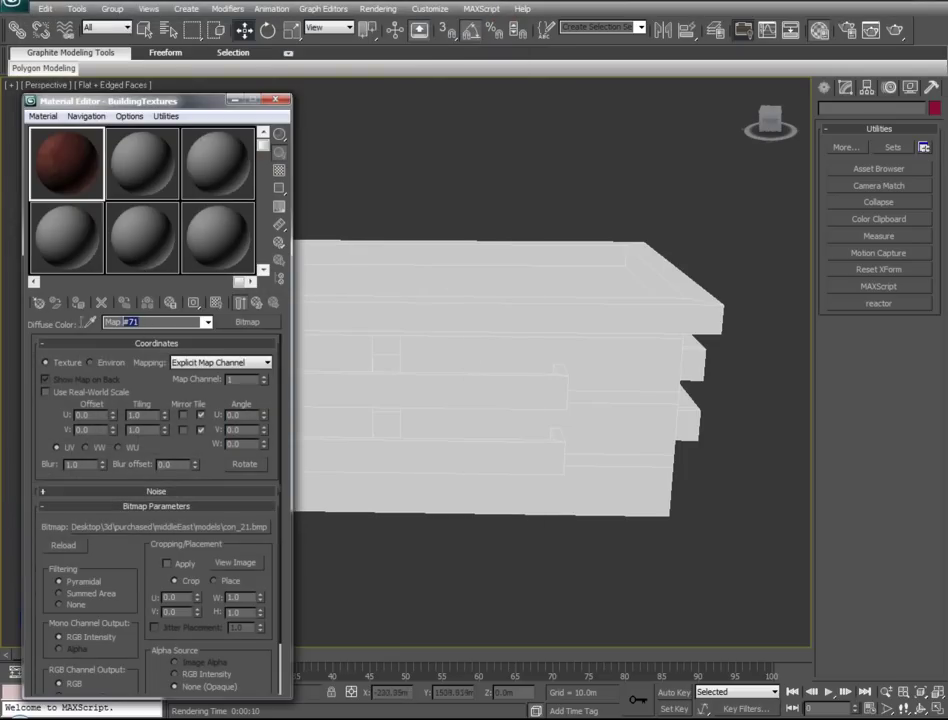
type("C")
left_click(256, 302)
type("C")
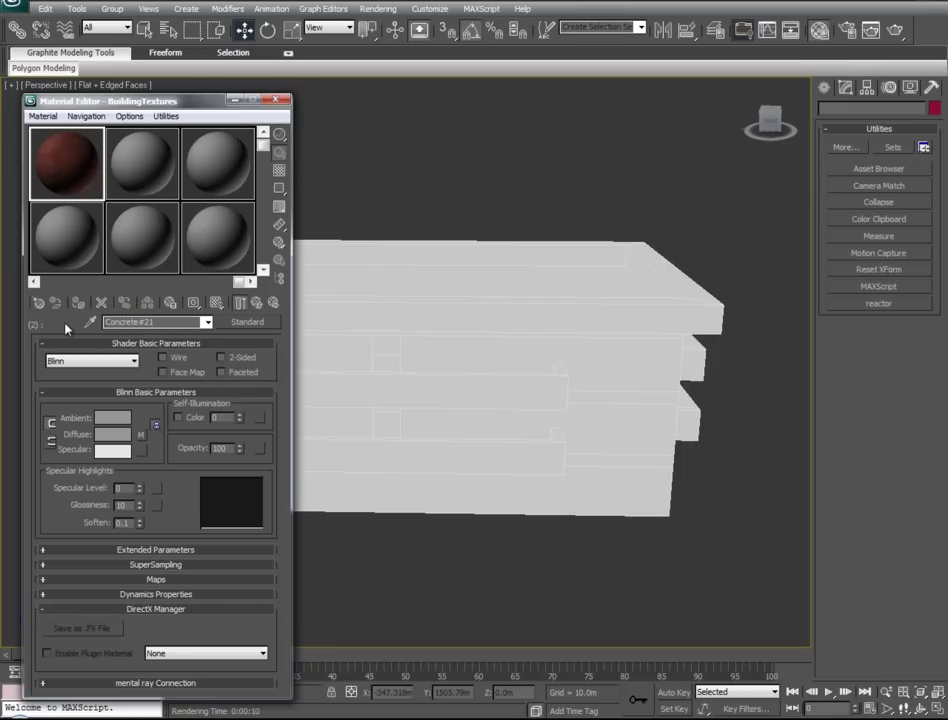
left_click(256, 302)
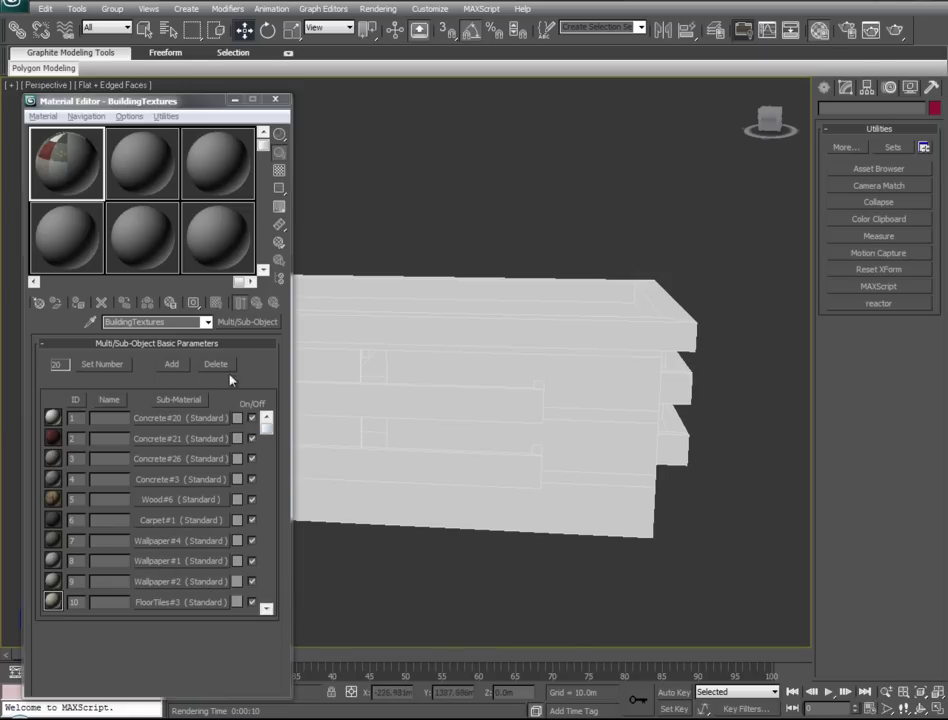
- Select the building object and apply the Concrete#26 sub-material to the whole object
left_click(425, 378)
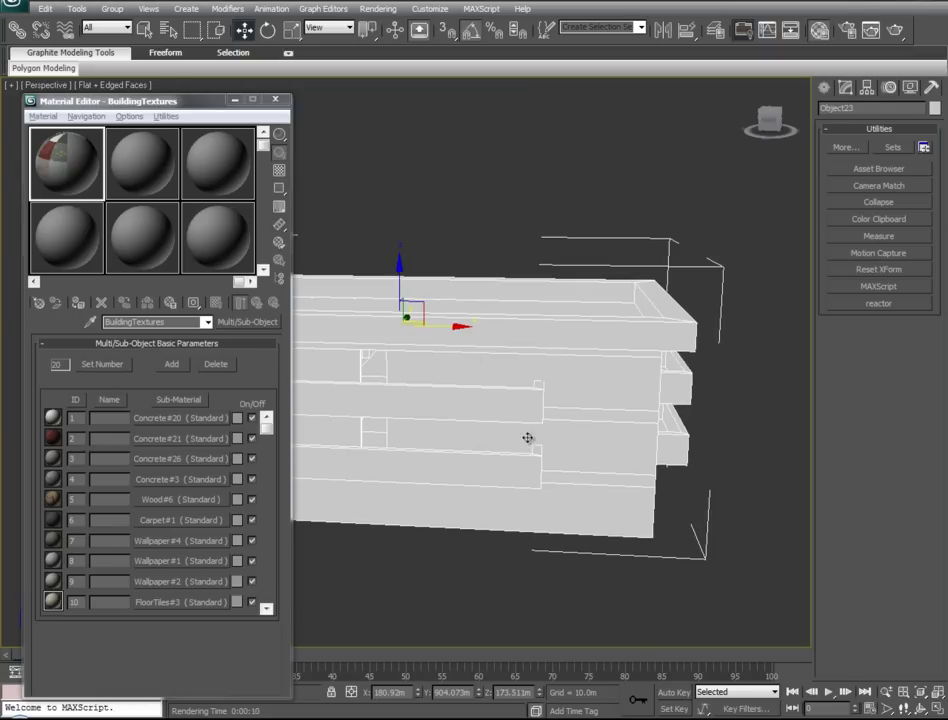
middle_click_drag(453, 409, 635, 470, "alt")
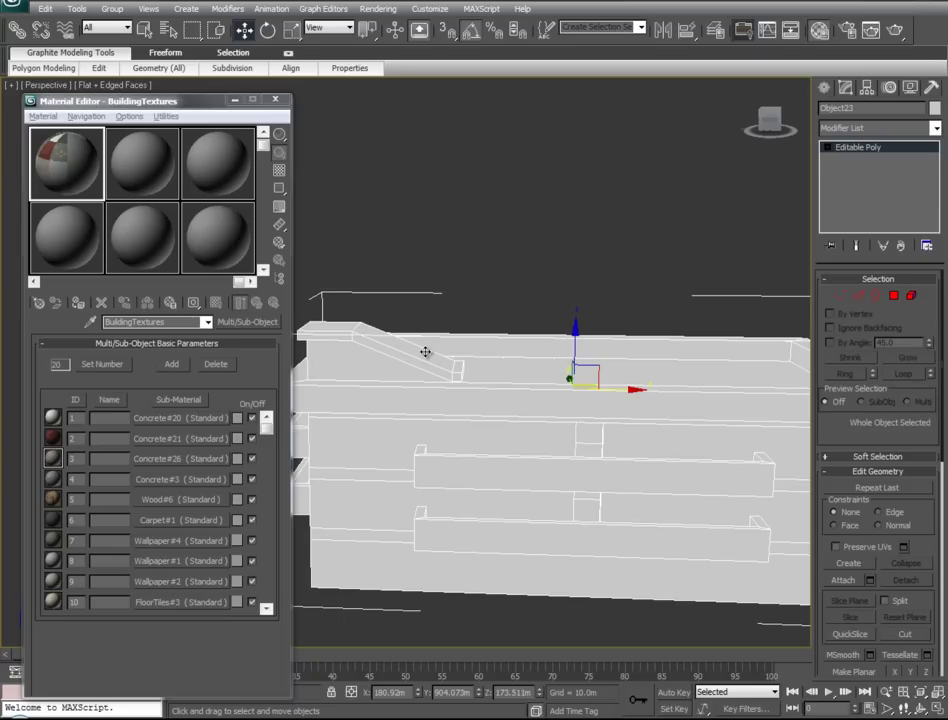
left_click(156, 459)
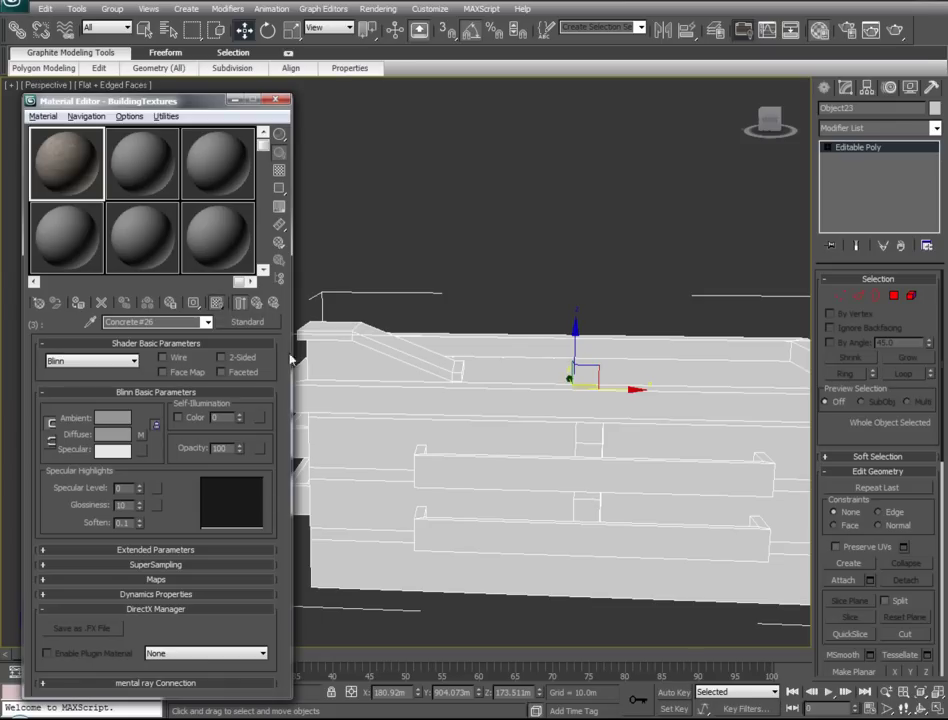
left_click(258, 305)
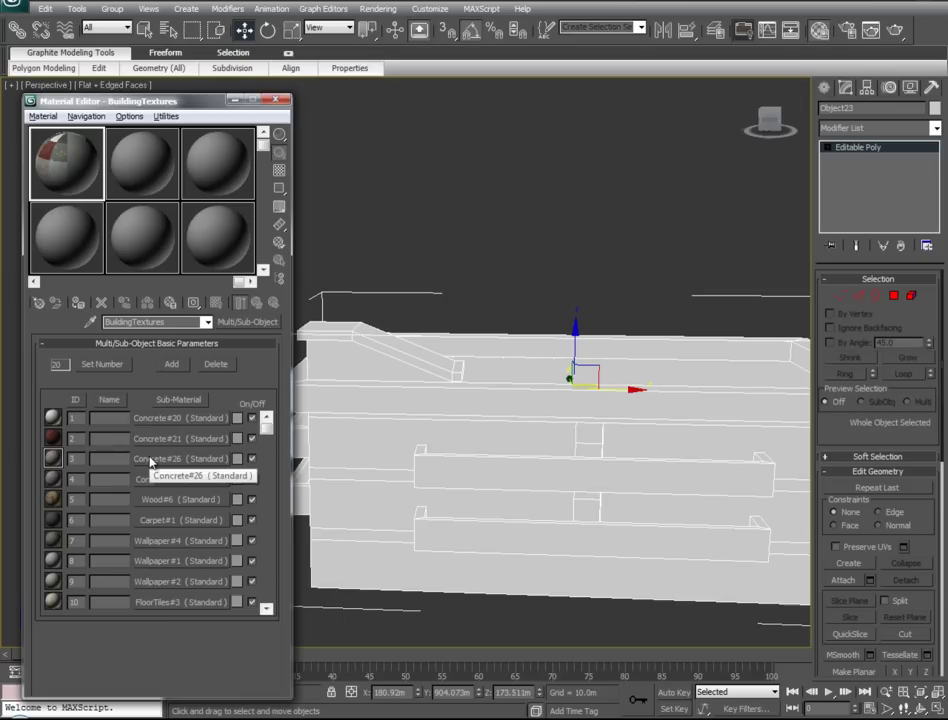
left_click_drag(150, 459, 438, 428)
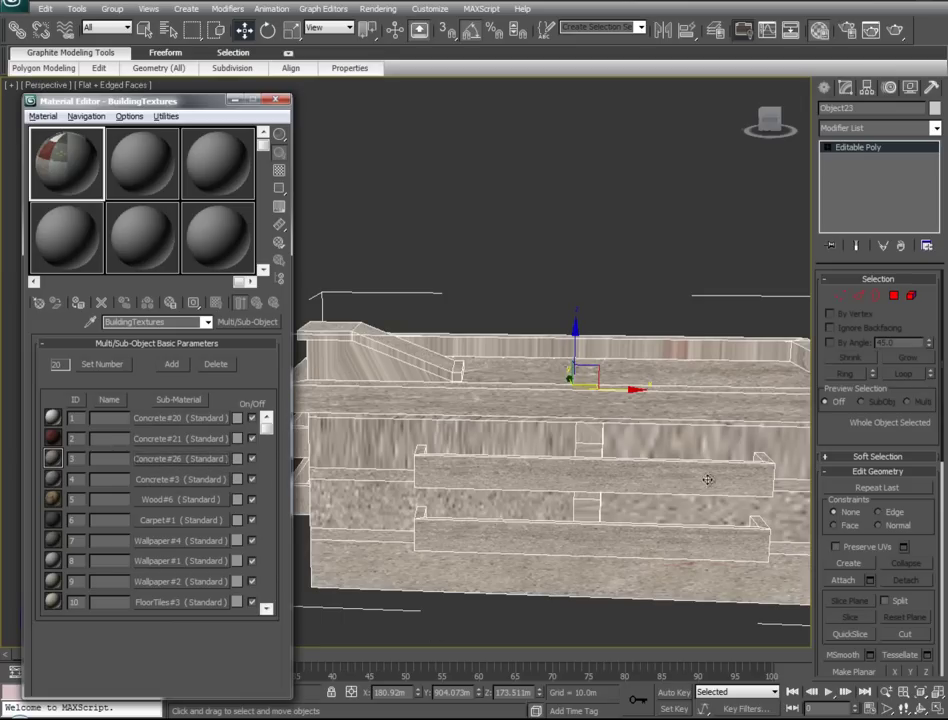
- Close the Material Editor, add a UVW Map modifier to the building, and set its mapping to Box
left_click(280, 100)
middle_click_drag(420, 440, 170, 400, "alt")
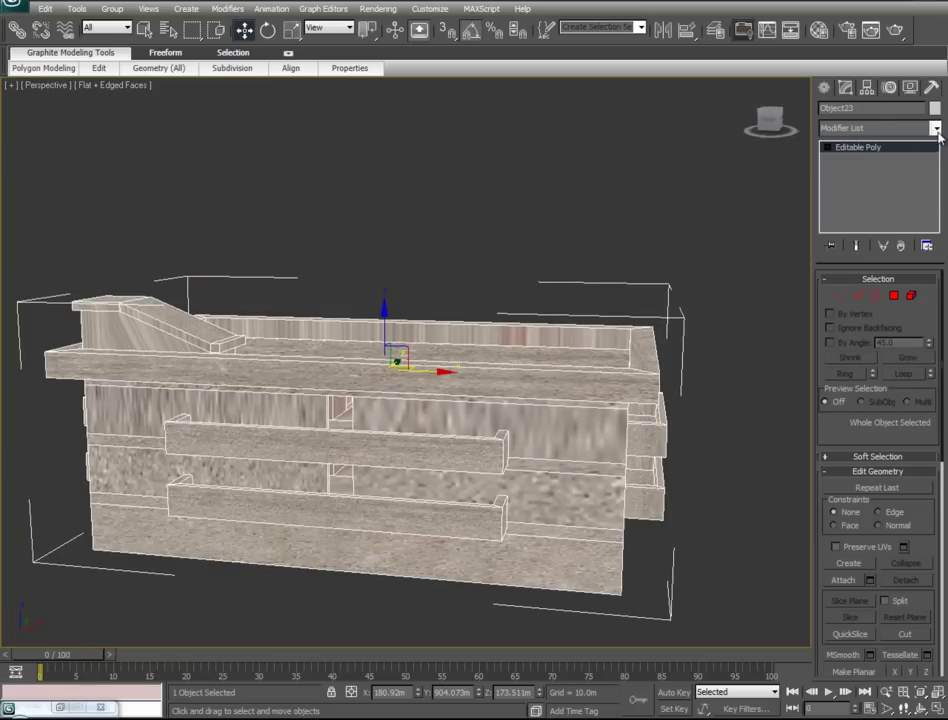
left_click(935, 128)
left_click_drag(931, 203, 940, 537)
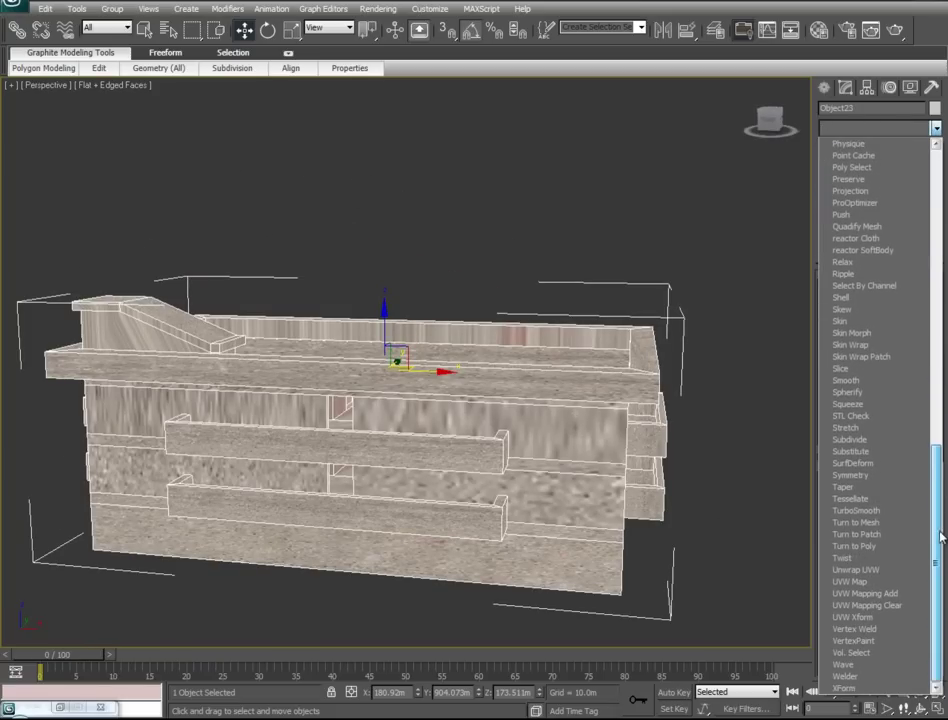
left_click(863, 583)
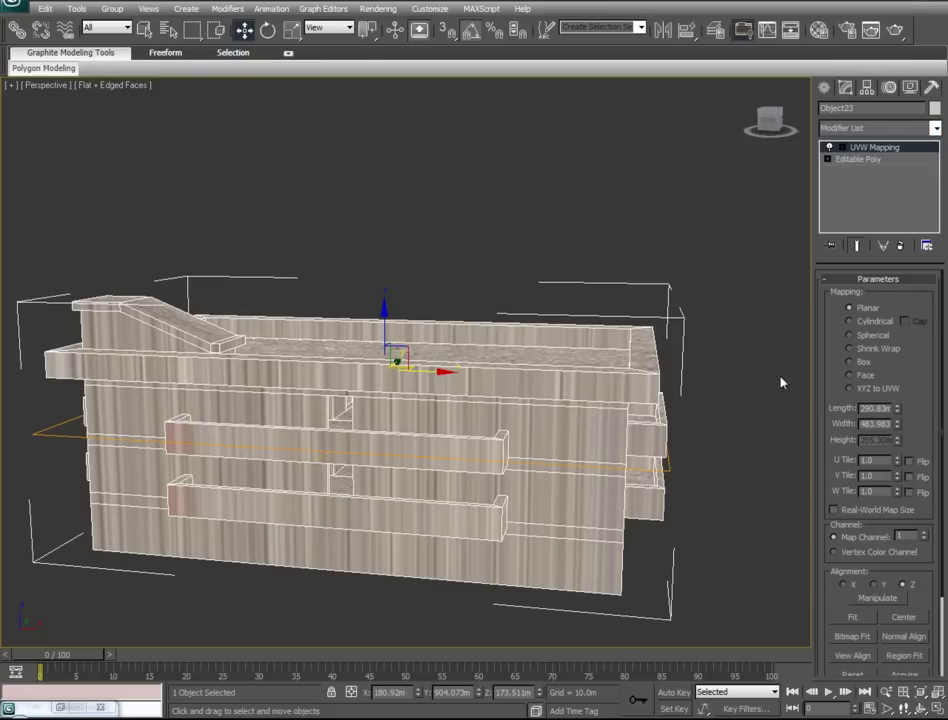
middle_click_drag(751, 430, 683, 434, "alt")
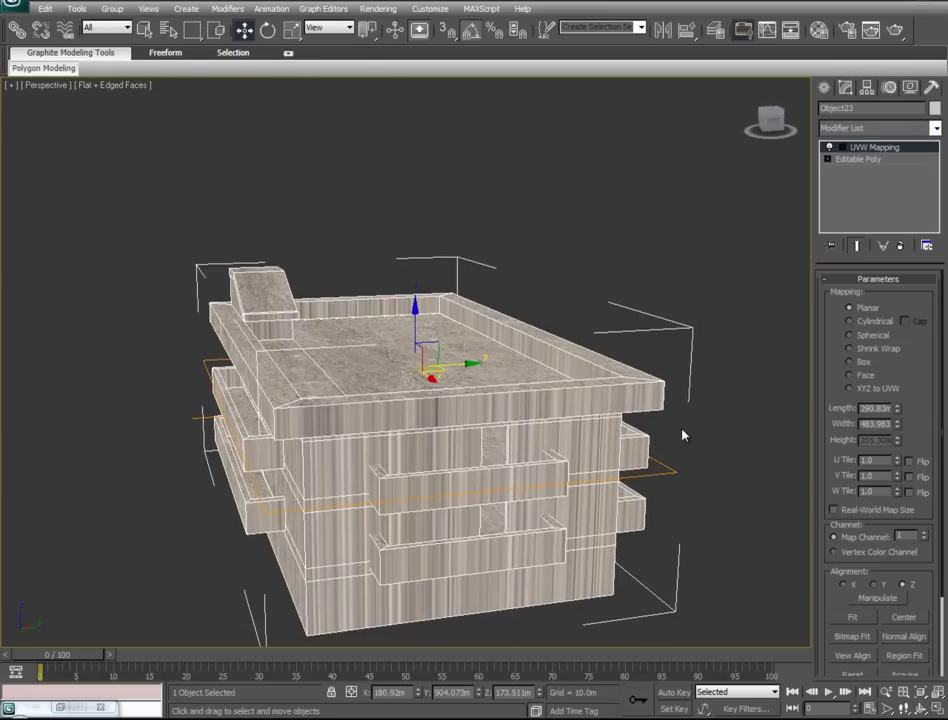
left_click(859, 362)
middle_click_drag(640, 400, 776, 391, "alt")
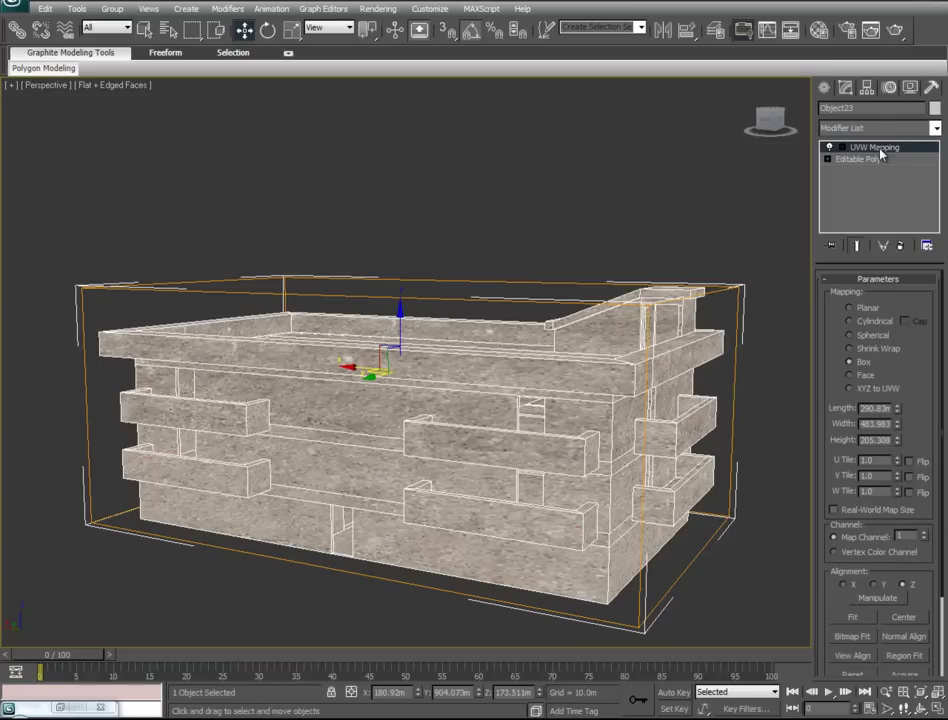
- Scale the box mapping gizmo down uniformly with the Scale tool and check the concrete texture around the building
right_click(429, 385)
left_click(460, 424)
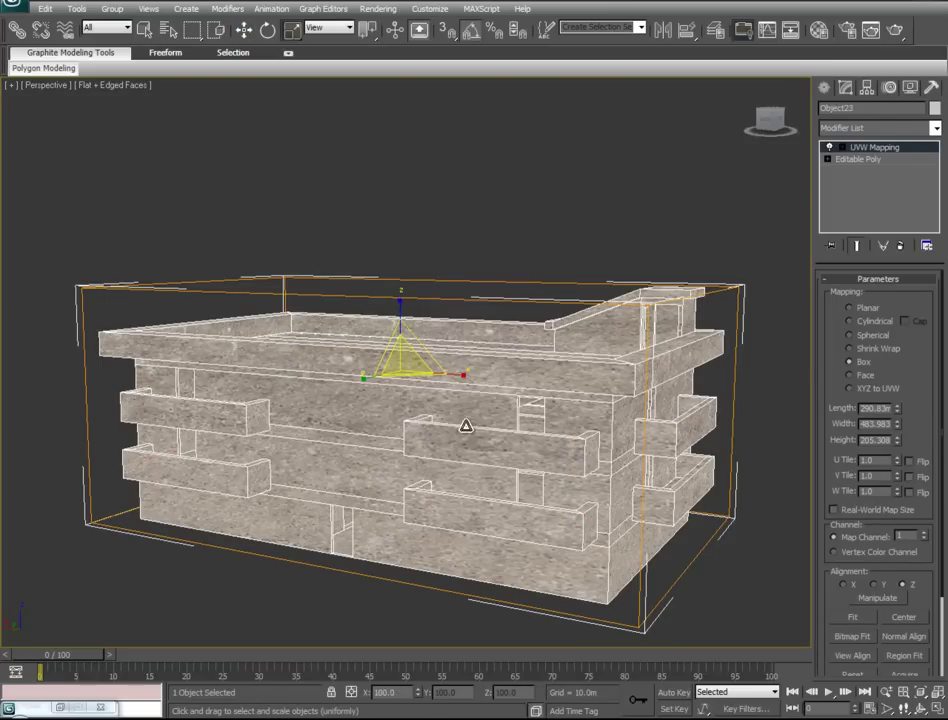
left_click_drag(419, 418, 419, 499)
middle_click_drag(430, 518, 487, 404, "alt")
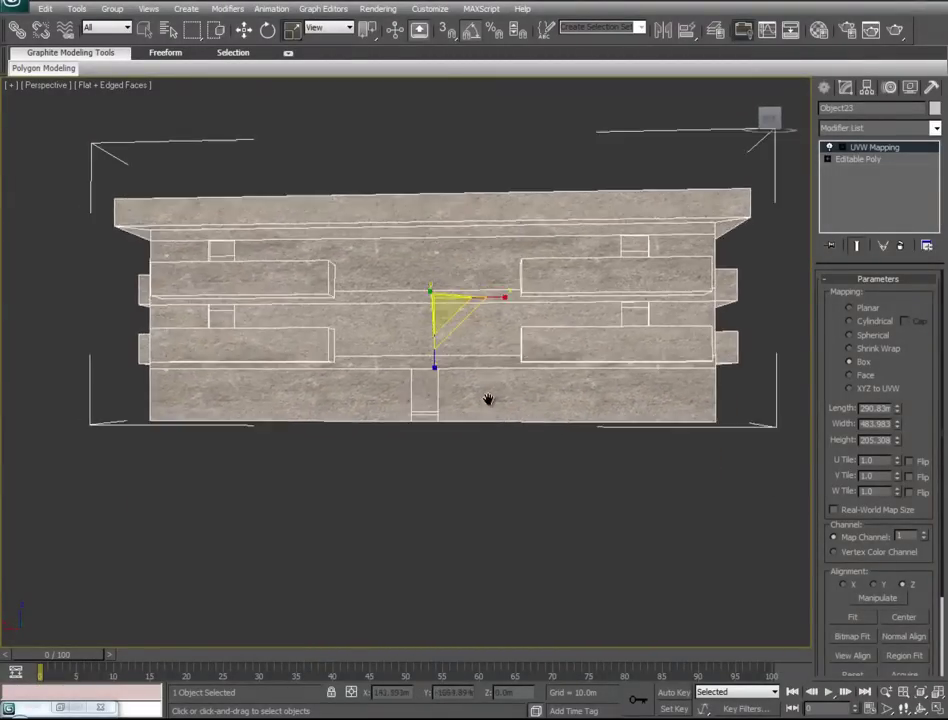
scroll(487, 404, "up", 8)
scroll(501, 410, "down", 5)
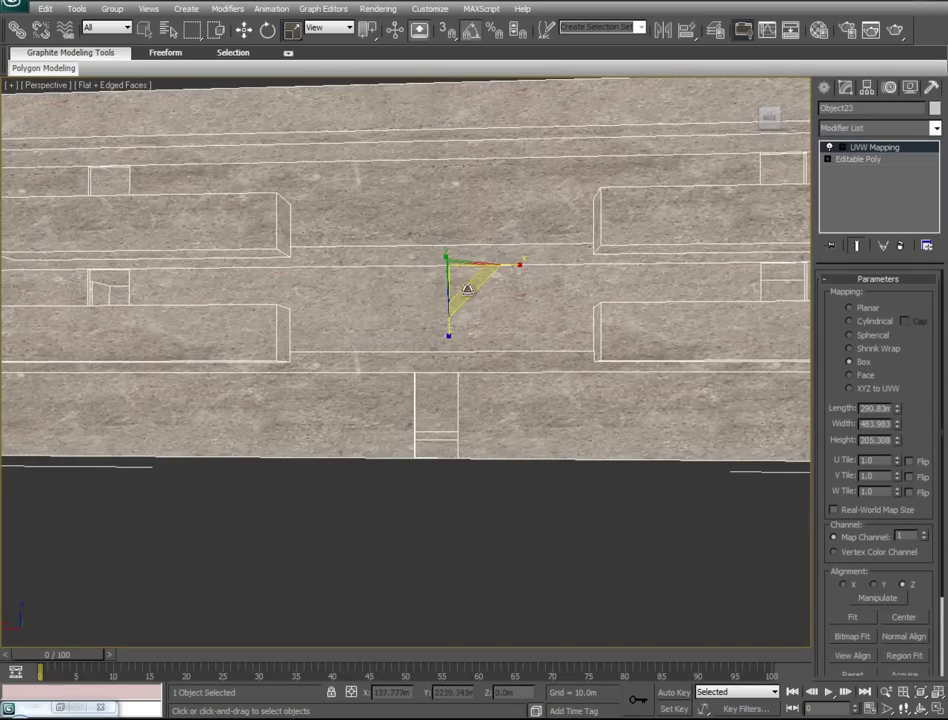
middle_click_drag(474, 377, 463, 458, "alt")
middle_click_drag(357, 444, 635, 379, "alt")
scroll(354, 398, "up", 4)
scroll(354, 398, "down", 4)
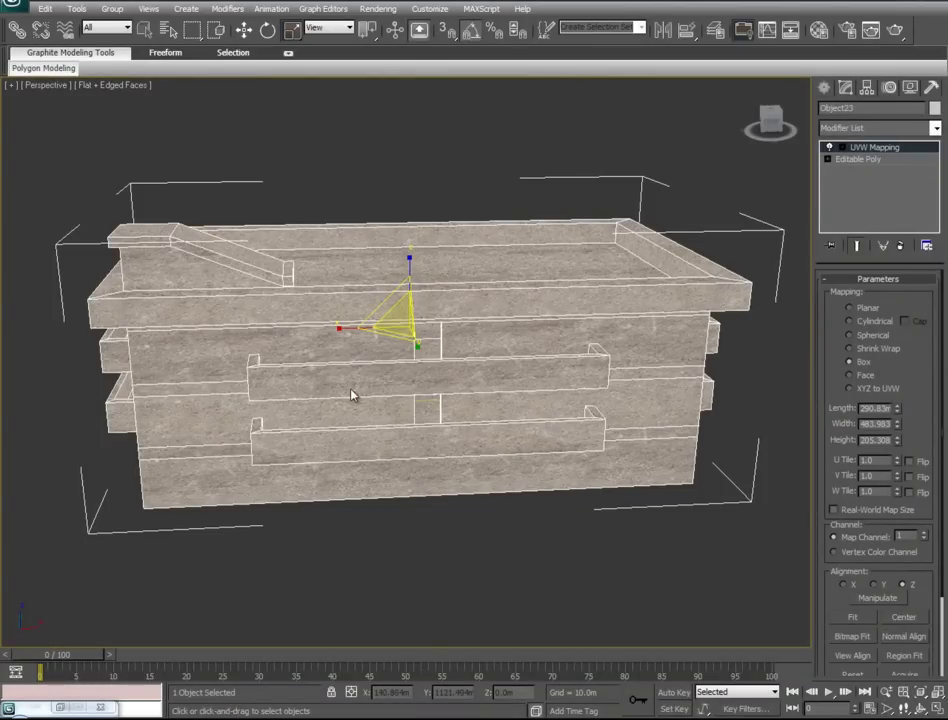
middle_click_drag(307, 398, 312, 441, "alt")
- In the Top view with see-through display, scale the mapping gizmo to about 65% along X
key("d")
key("t")
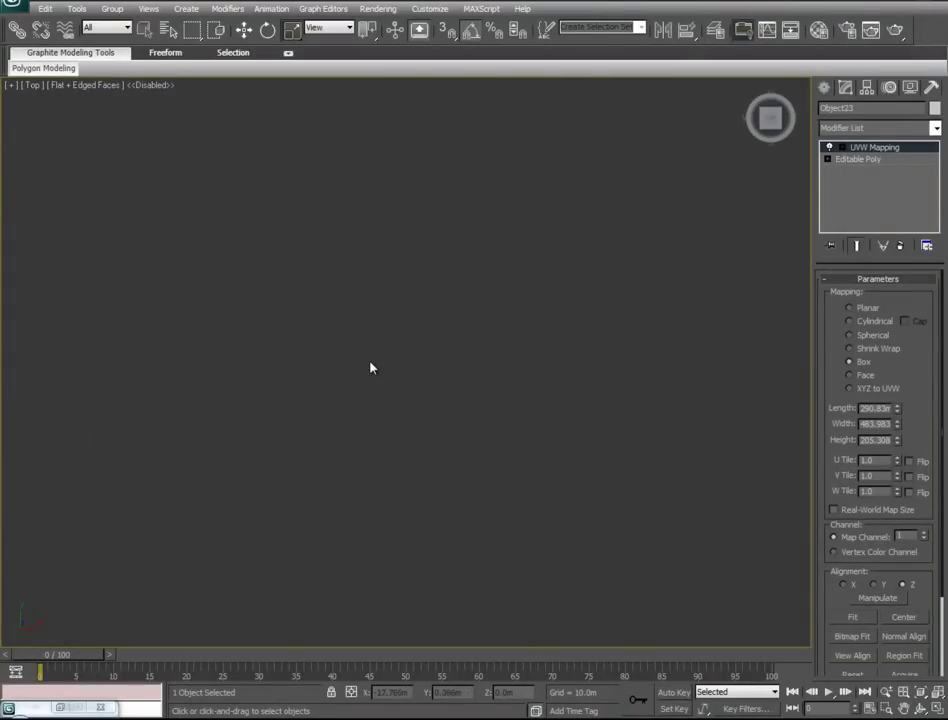
key("d")
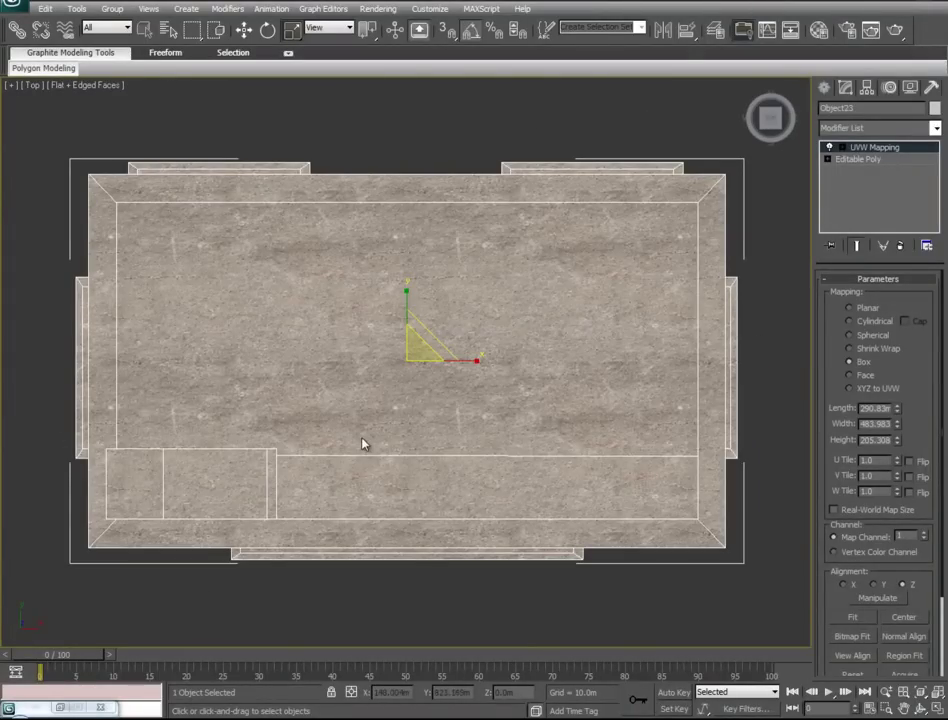
key("alt+x")
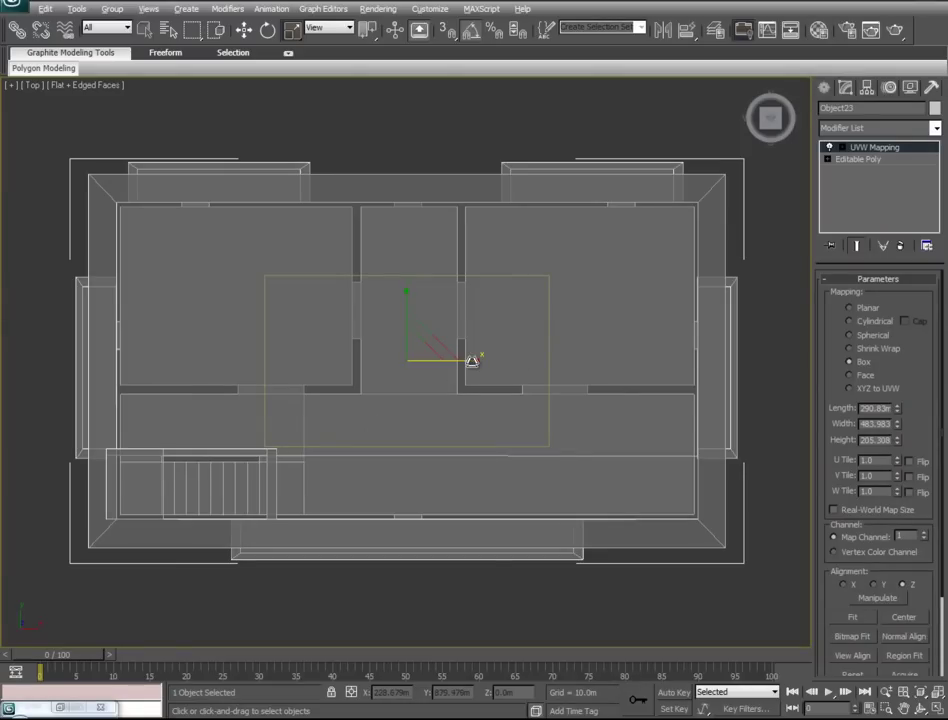
left_click_drag(474, 358, 442, 369)
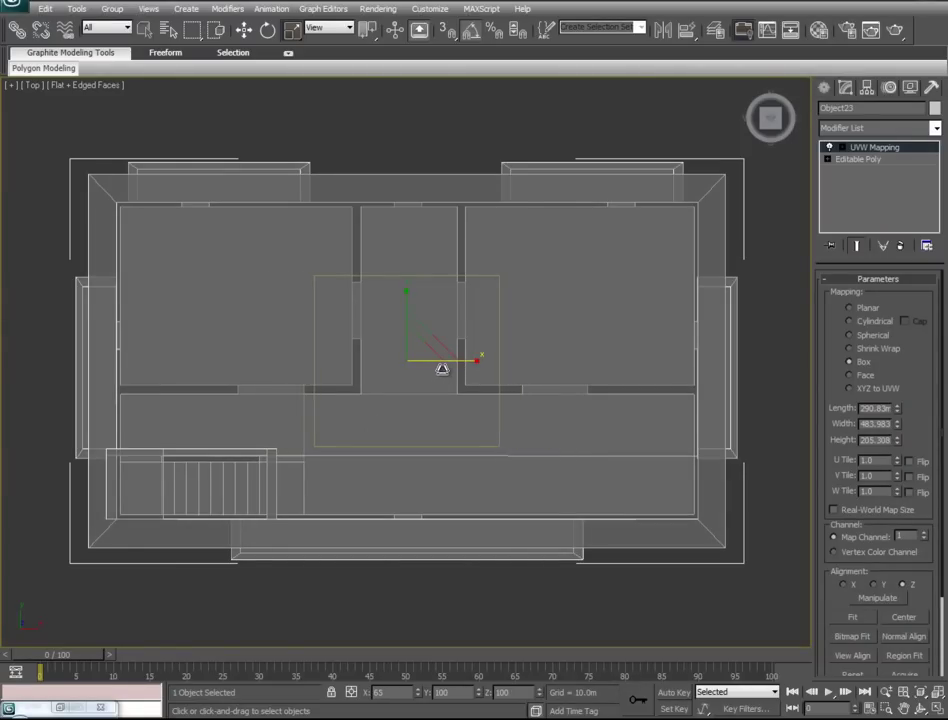
- Scale the mapping gizmo to about 76% along X in the Front view and narrow it horizontally in the Left view
key("f")
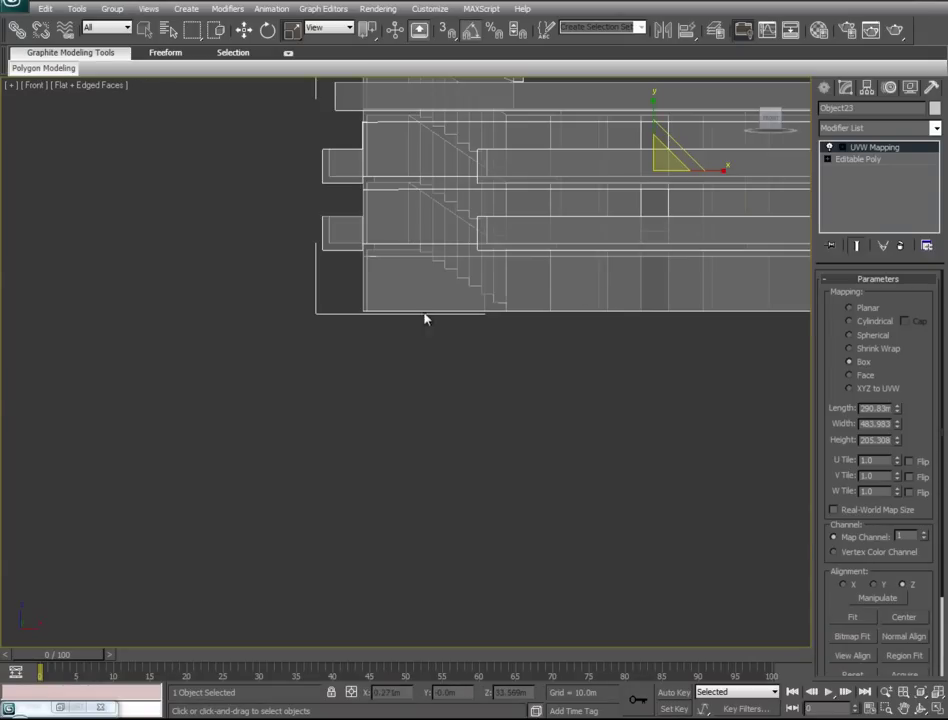
key("z")
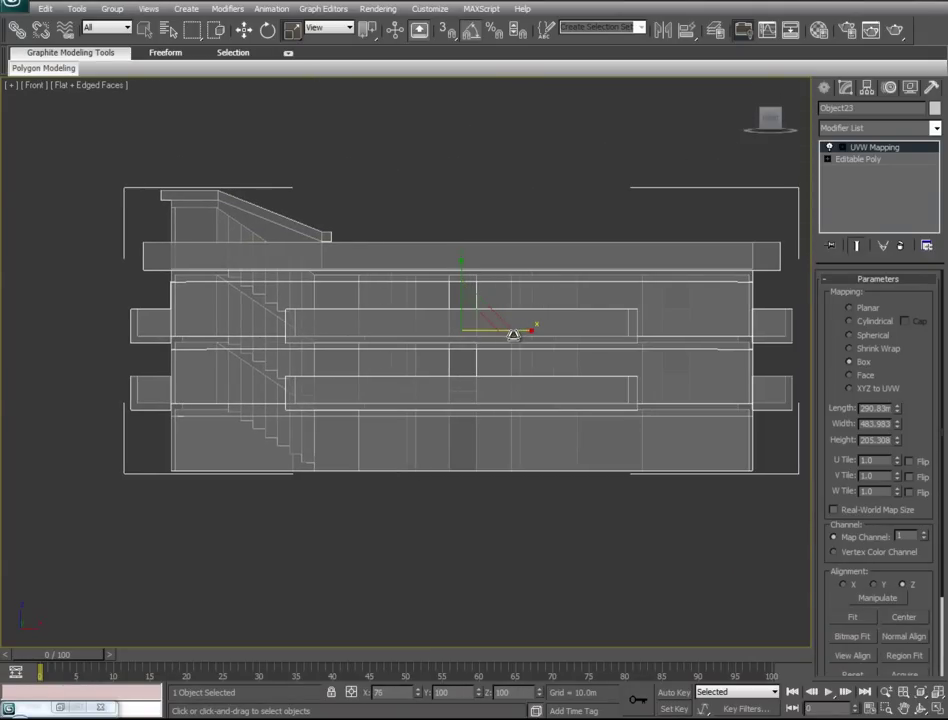
key("l")
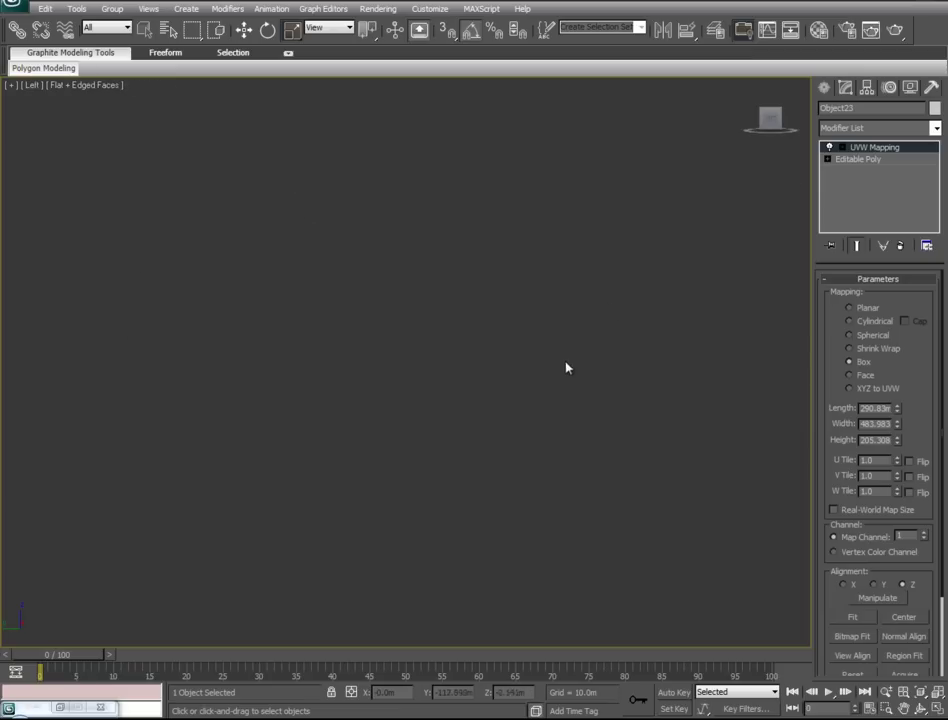
key("z")
left_click_drag(474, 363, 462, 369)
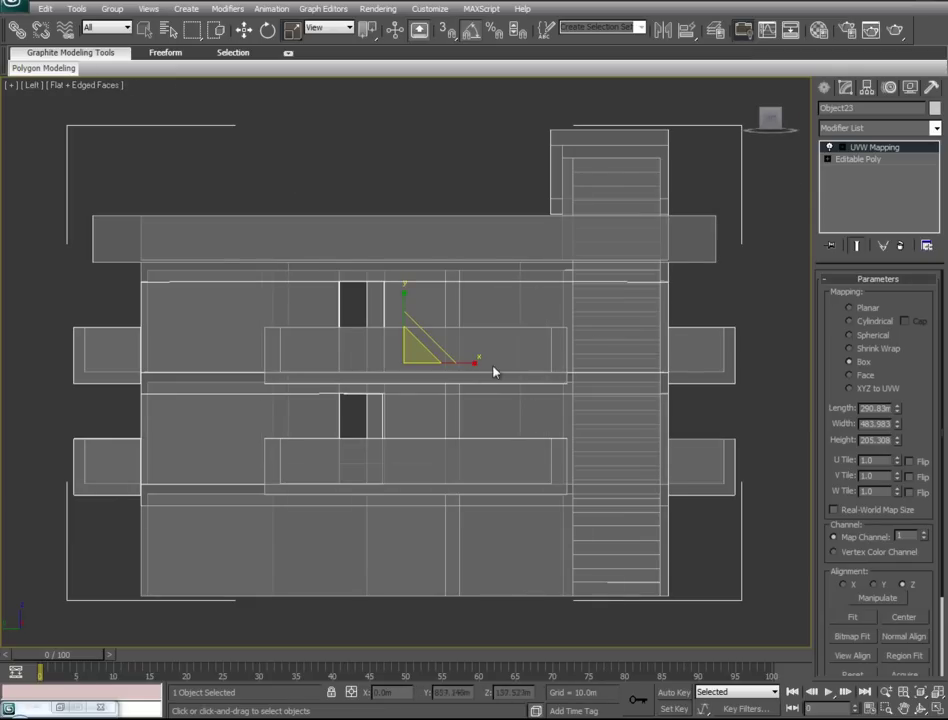
- Turn off see-through display and examine the concrete texture's proportions around the building in the Perspective view
key("alt+x")
mouse_move(567, 449)
middle_mouse_down("alt")
mouse_move(540, 457)
mouse_move(557, 443)
mouse_move(522, 415)
mouse_move(575, 417)
mouse_move(559, 442)
middle_mouse_up("alt")
key("p")
scroll(535, 408, "up", 4)
scroll(559, 442, "down", 4)
middle_click_drag(300, 391, 679, 408, "alt")
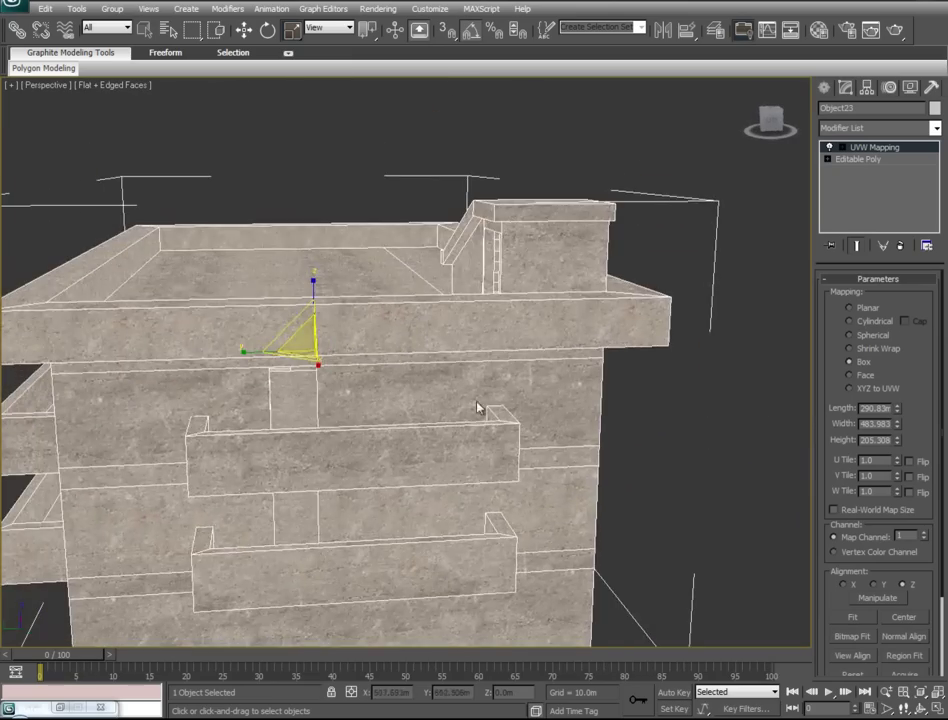
middle_click_drag(182, 425, 583, 370, "alt")
middle_click_drag(345, 391, 621, 358, "alt")
key("shift+z")
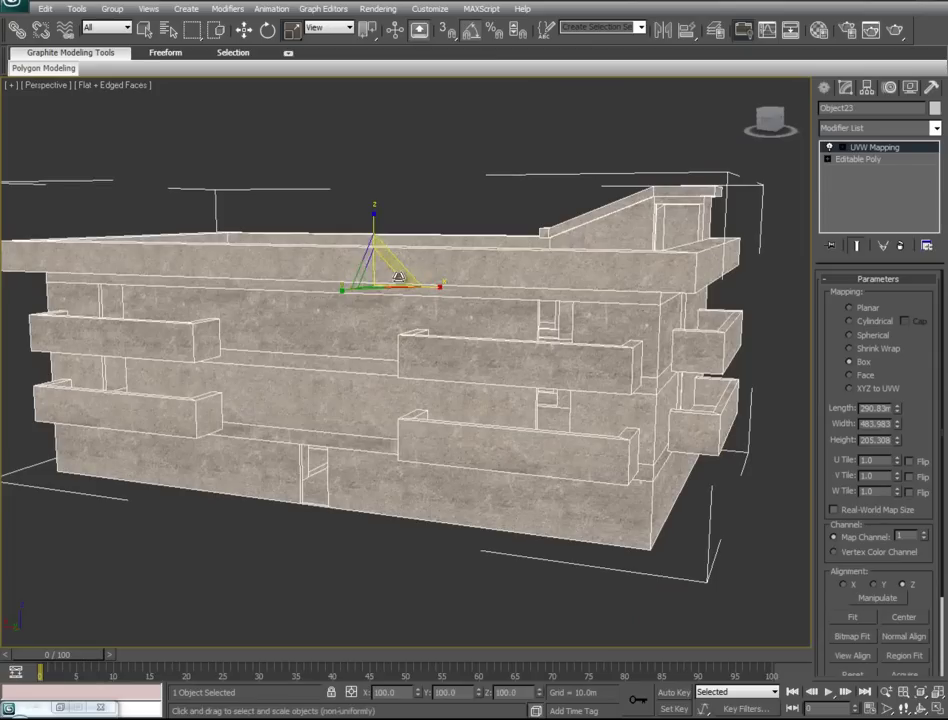
- Collapse the UVW Mapping modifier into the Editable Poly, accepting the warning and suppressing it for future collapses
right_click(872, 150)
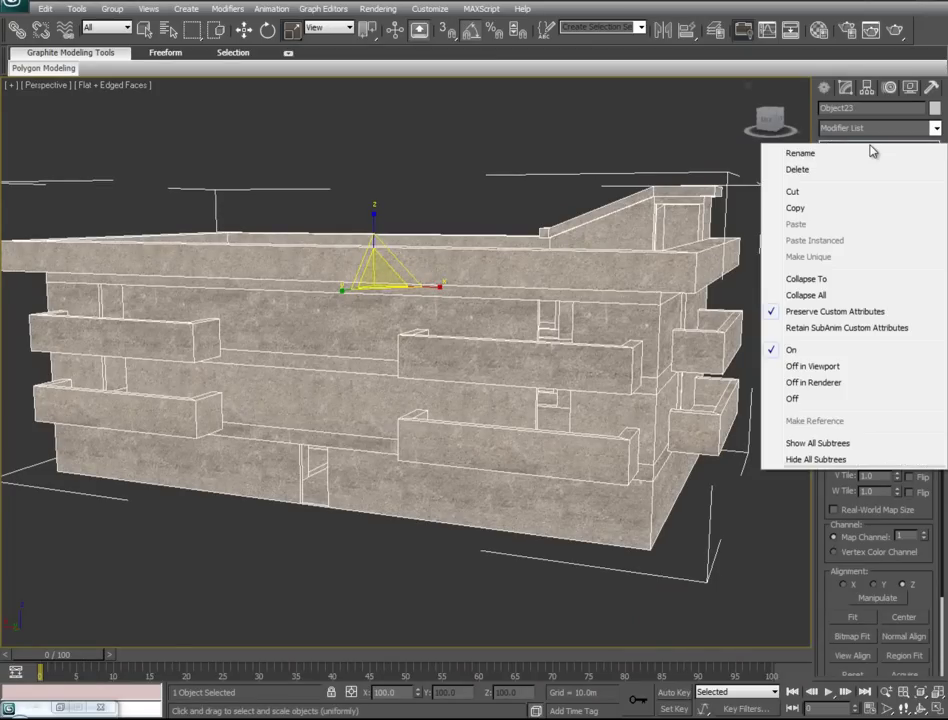
left_click(813, 278)
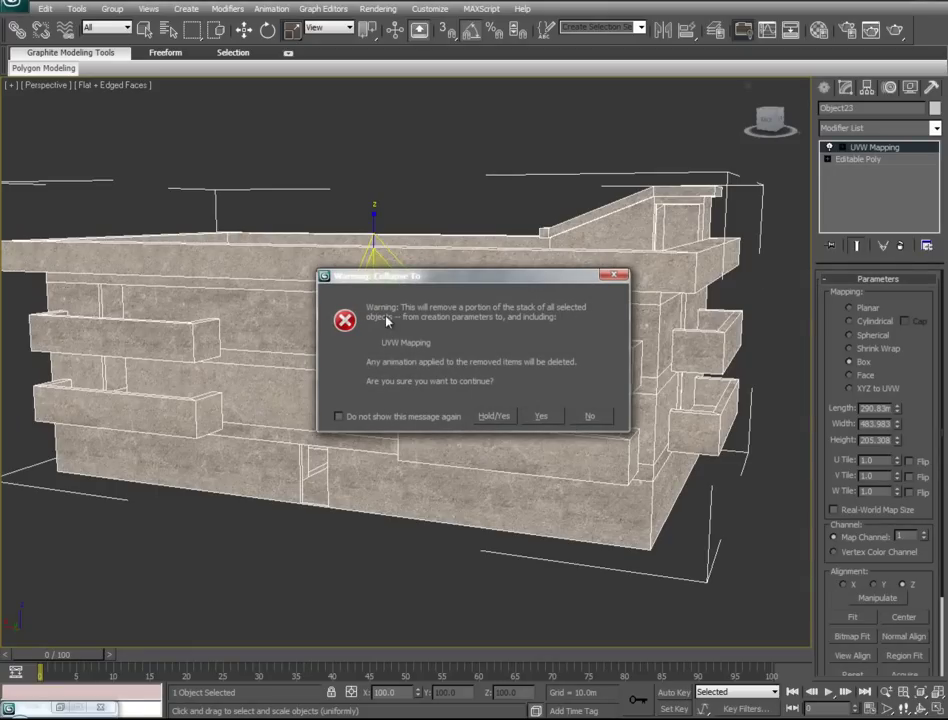
left_click(340, 417)
left_click(540, 417)
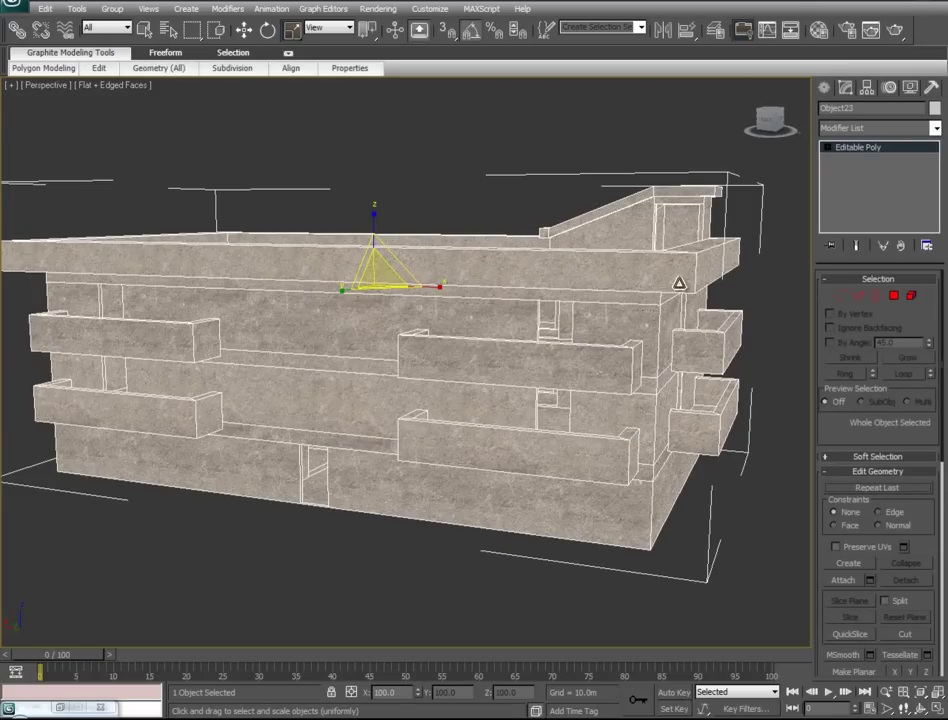
- Reopen the Material Editor, enable viewport map display for the Concrete#21 sub-material, and return to the parent material
key("m")
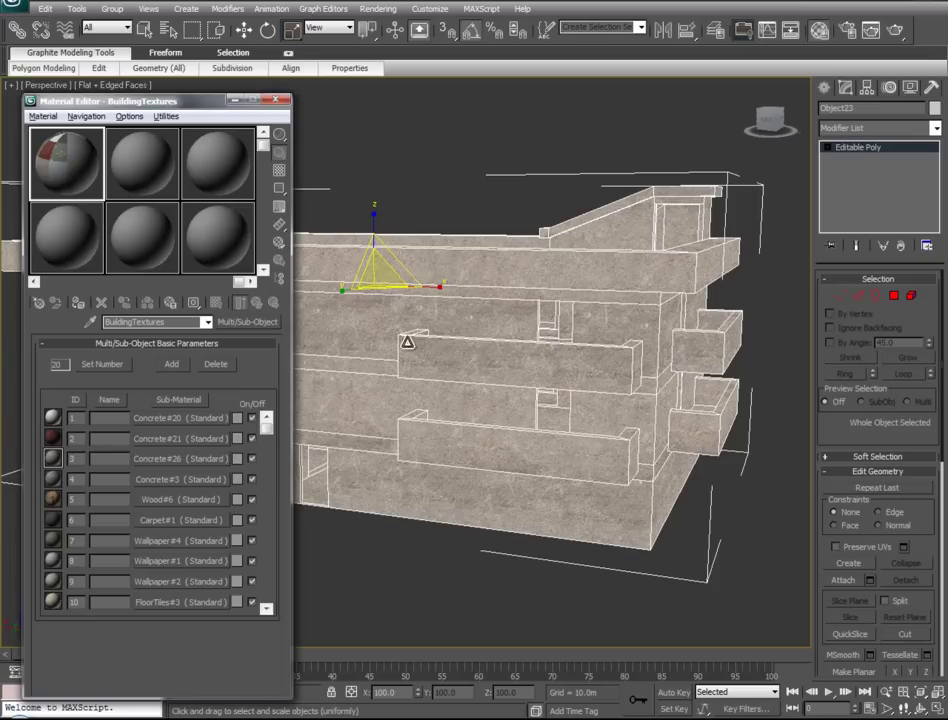
left_click(157, 440)
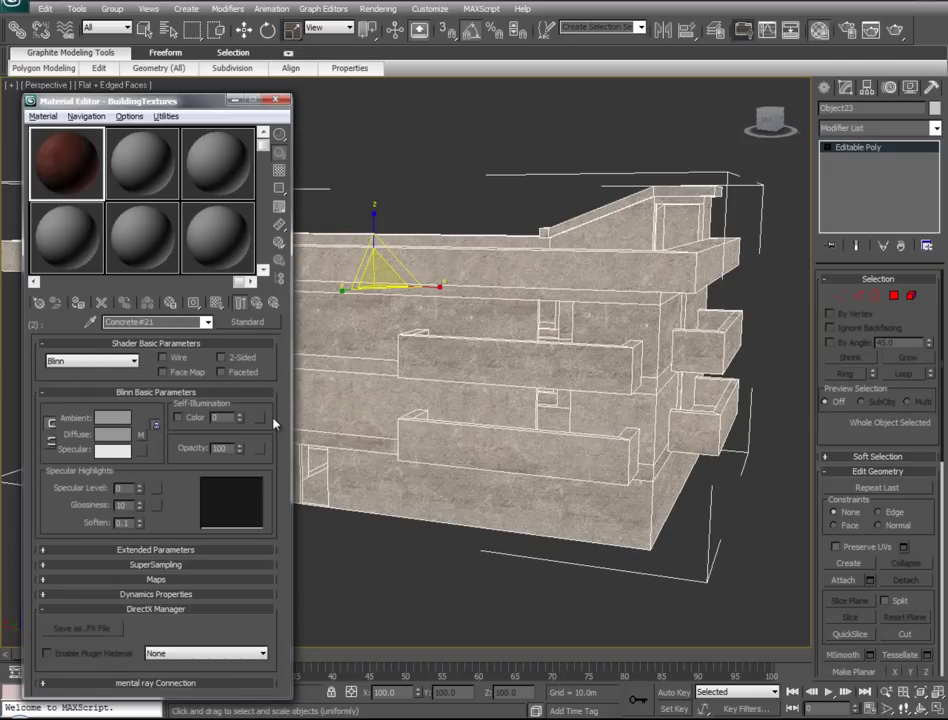
left_click(216, 303)
left_click(240, 303)
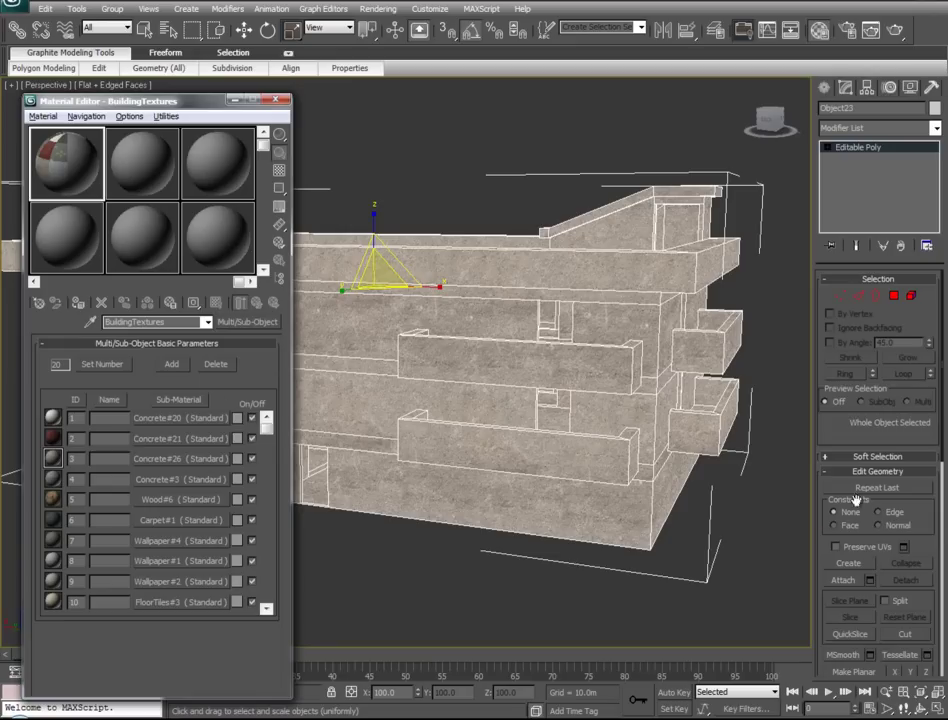
- At Element level, select the two balconies on one end wall and the four on the adjoining long facade with the ground-floor door
left_click(911, 296)
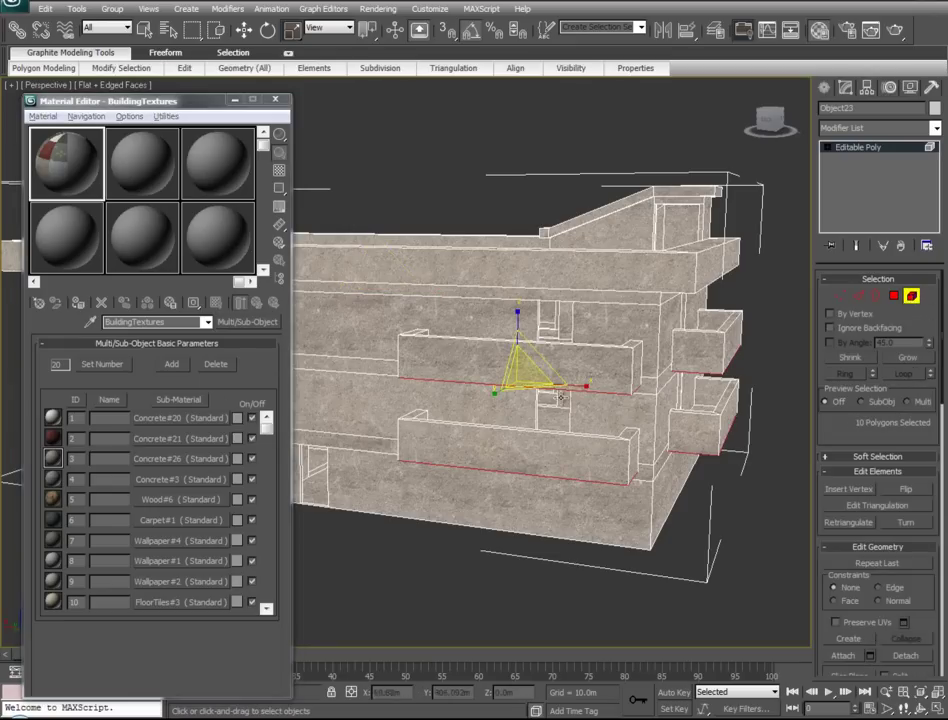
left_click(783, 383)
left_click(708, 405)
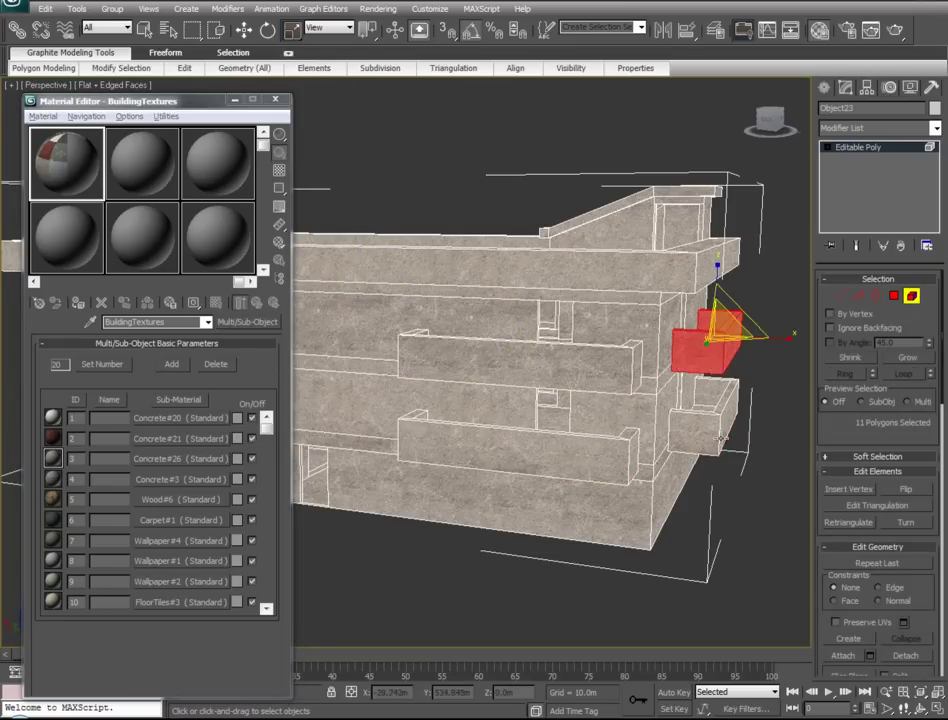
left_click(708, 338, "ctrl")
left_click(625, 440, "ctrl")
middle_click_drag(455, 470, 468, 387, "alt")
left_click(440, 354, "ctrl")
left_click(411, 454, "ctrl")
key("ctrl+z")
left_click(409, 427, "ctrl")
- Add the two balconies on the opposite end wall and the two on the other long facade to the selection
middle_click_drag(411, 486, 380, 480, "alt")
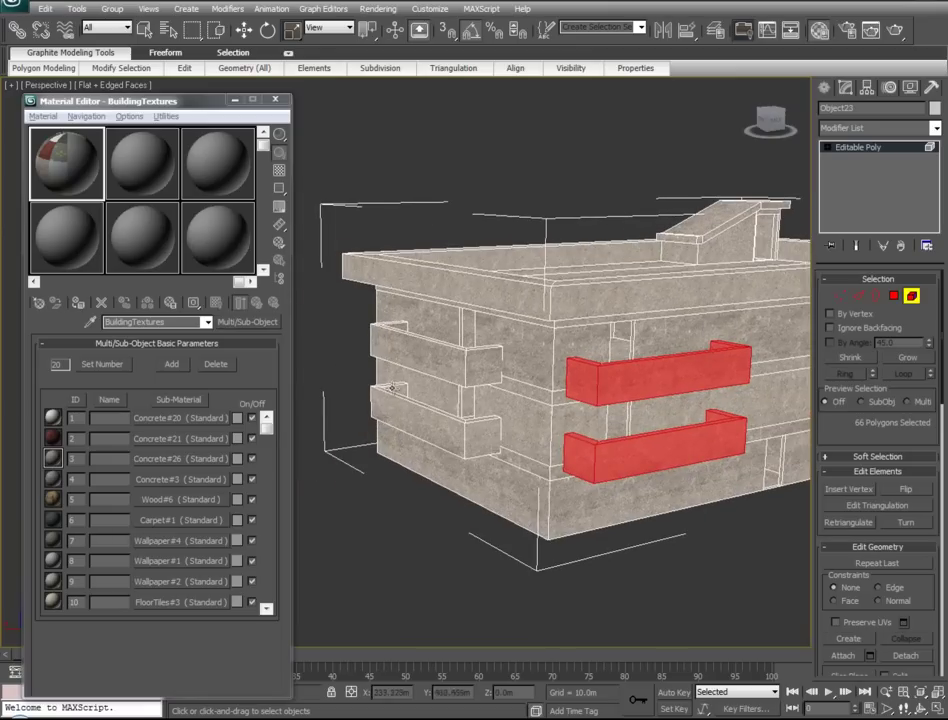
left_click(385, 345, "ctrl")
left_click(390, 420, "ctrl")
middle_click_drag(370, 531, 296, 554, "alt")
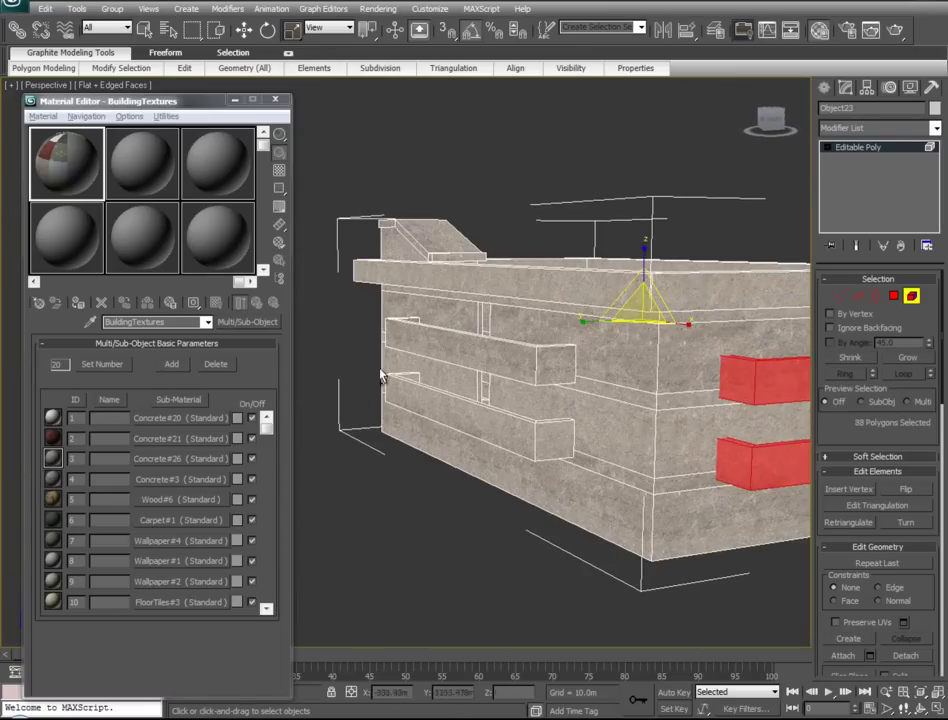
left_click(391, 335, "ctrl")
left_click(410, 407, "ctrl")
middle_click_drag(363, 521, 358, 556, "alt")
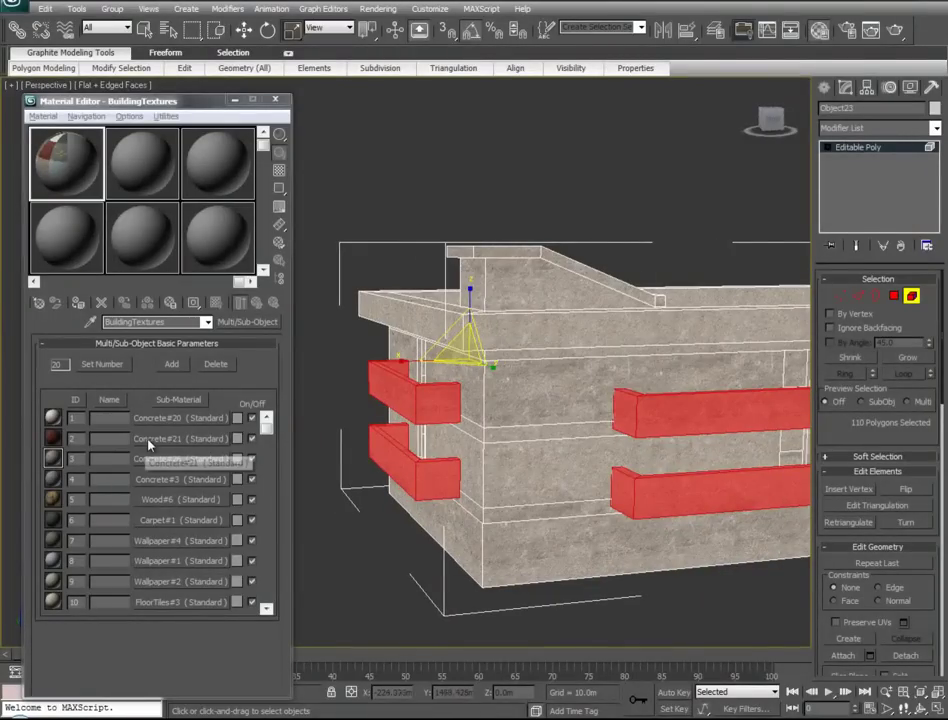
- Apply the Concrete#21 sub-material to the selected balconies and clear the selection
left_click_drag(124, 439, 438, 446)
middle_click_drag(535, 490, 473, 518, "alt")
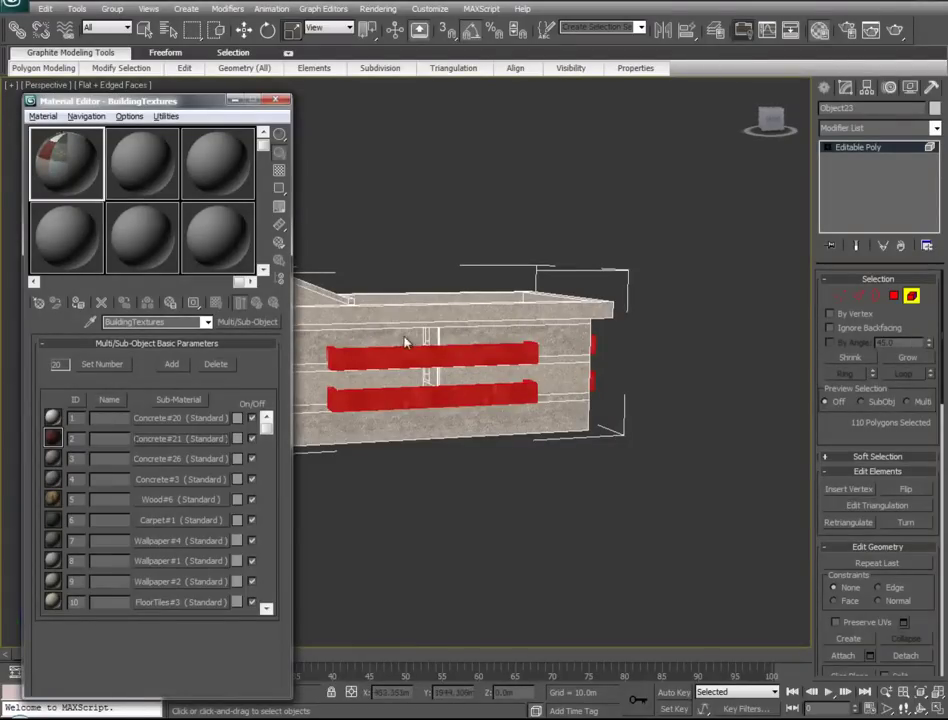
left_click(230, 102)
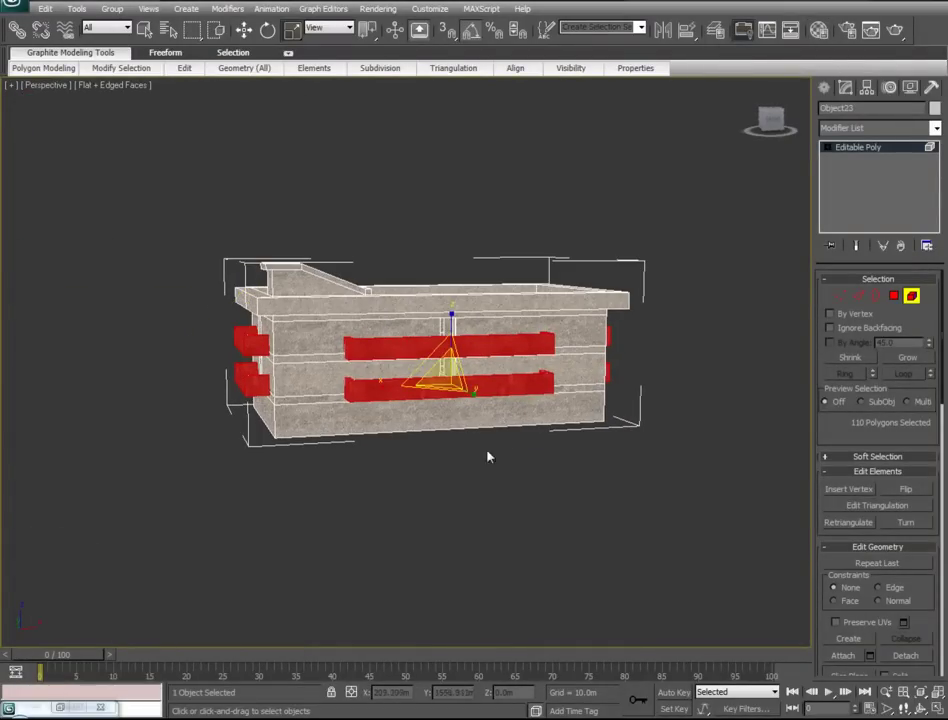
left_click(468, 457)
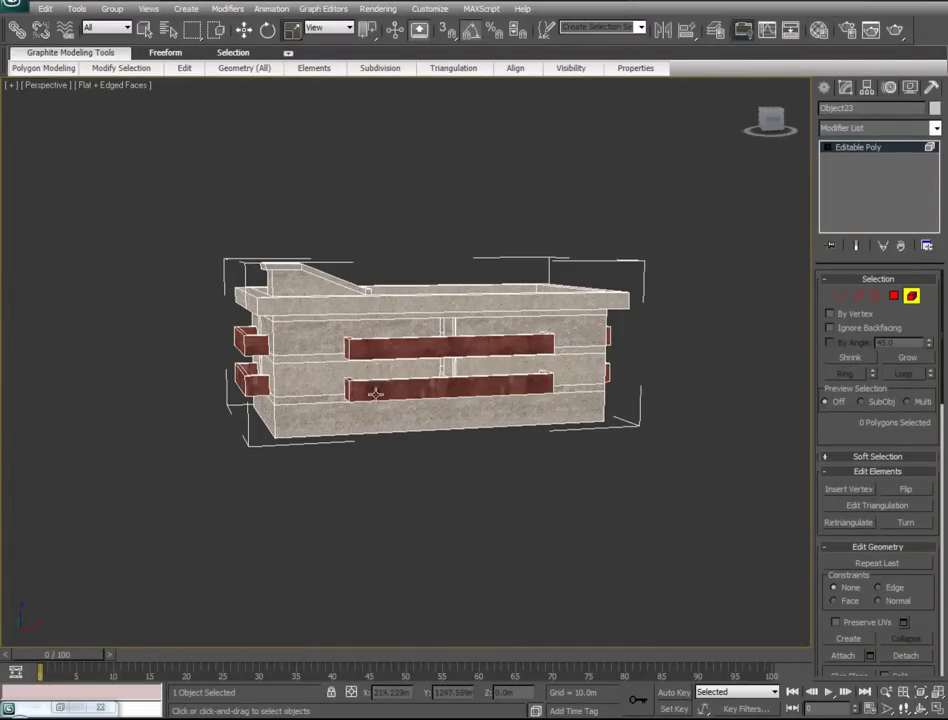
scroll(461, 476, "up", 6)
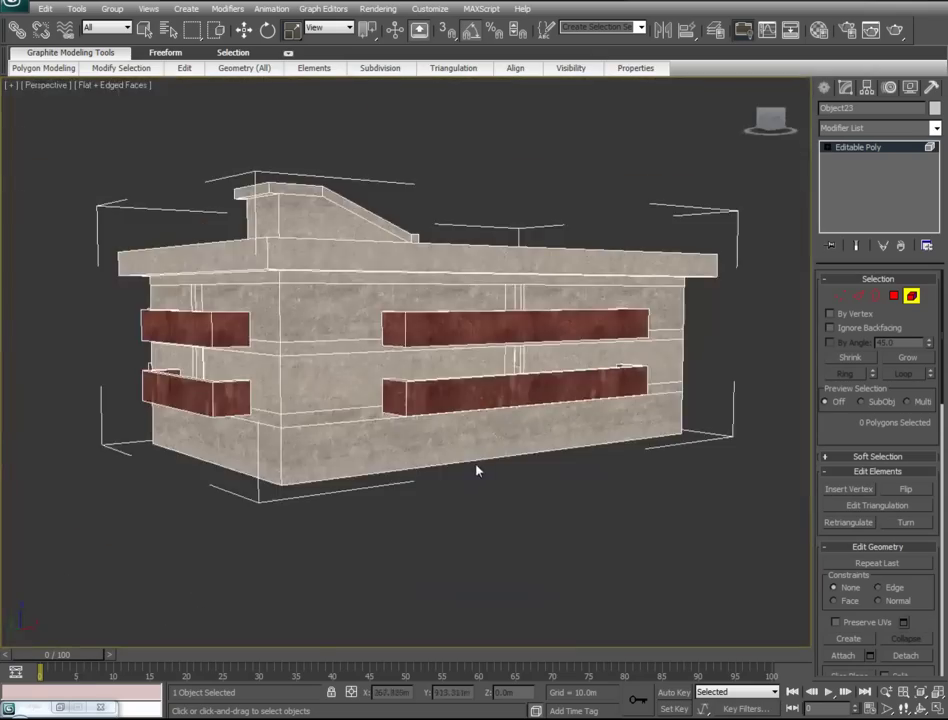
middle_click_drag(508, 470, 567, 491, "alt")
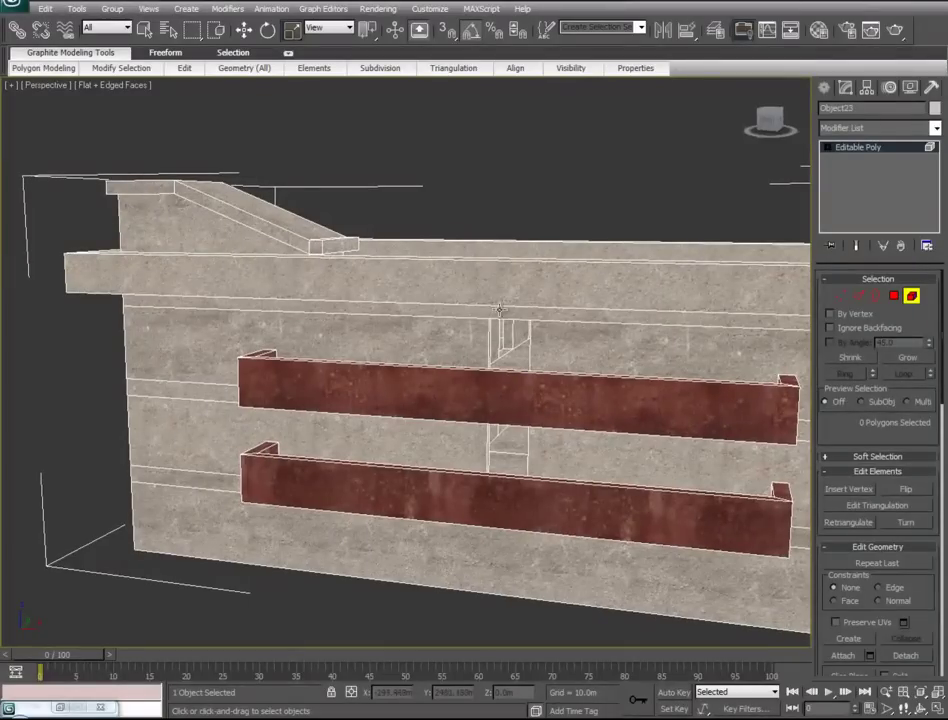
- Reopen the Material Editor, open the Concrete#20 sub-material, and return to the parent BuildingTextures material
key("m")
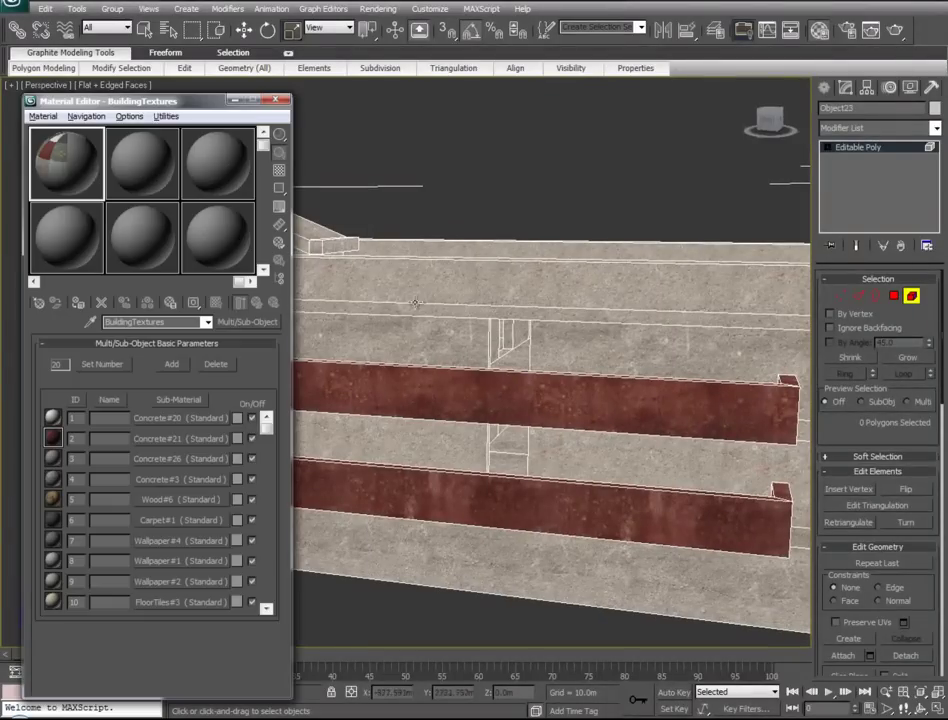
left_click(143, 425)
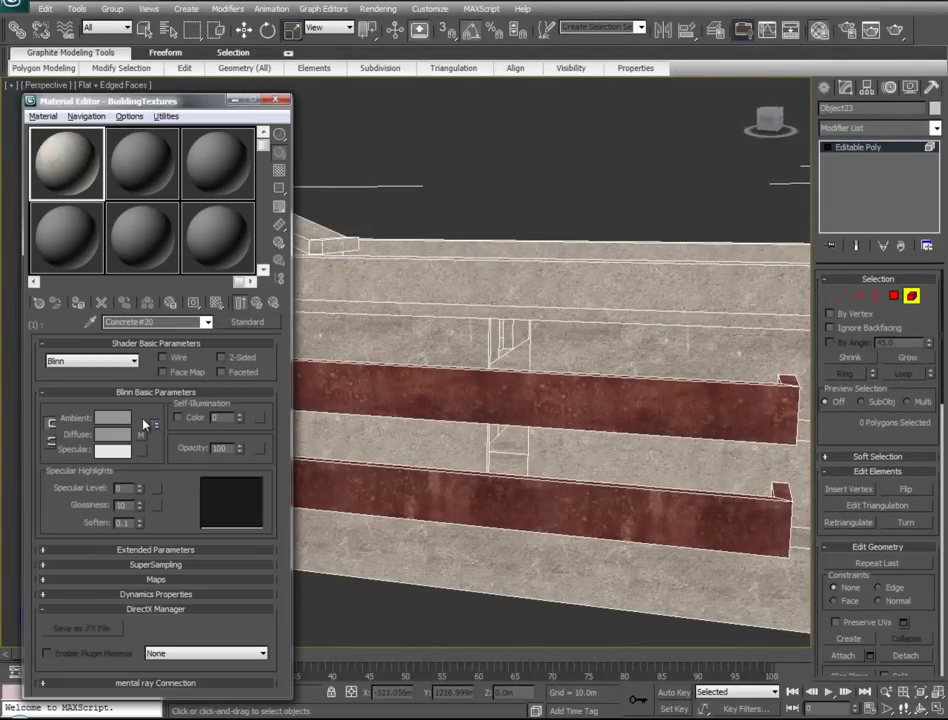
left_click(257, 304)
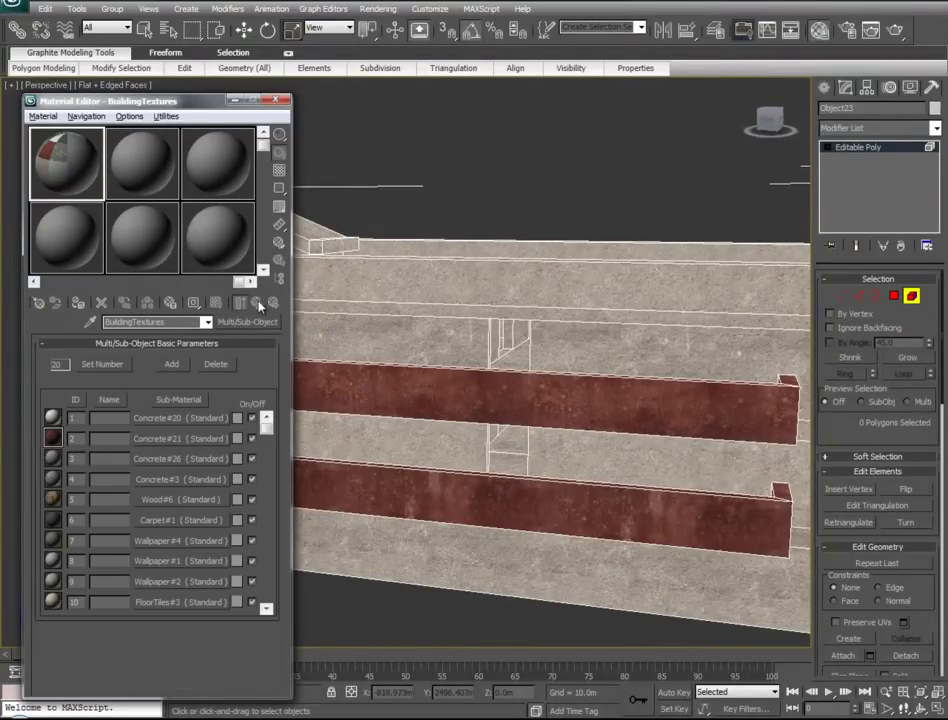
- At Polygon level, select the roof parapet's outer faces on two adjoining sides and the adjacent top rim faces
left_click(893, 295)
left_click(433, 289)
middle_click_drag(368, 402, 620, 469, "alt")
left_click(487, 398, "ctrl")
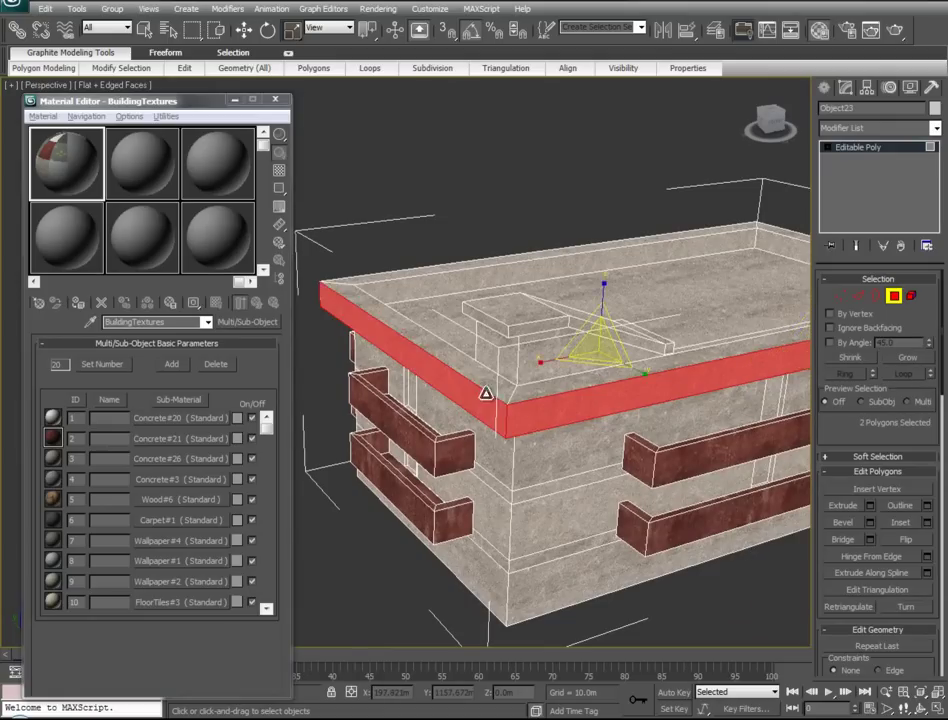
left_click(345, 282, "ctrl")
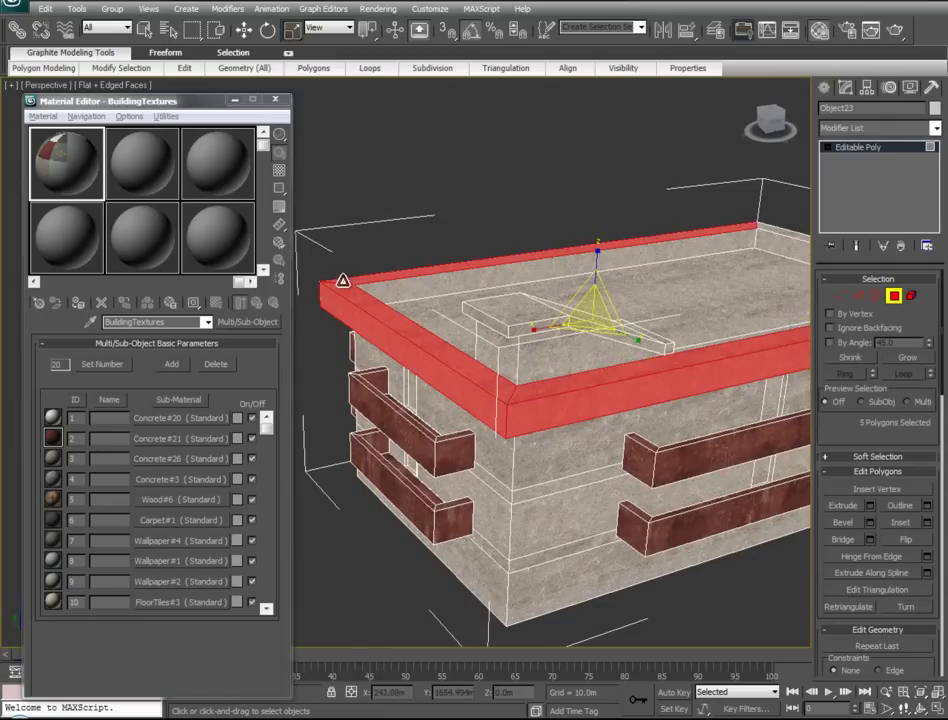
- Add the outer, underside and top rim faces on the remaining sides of the roof parapet to the selection
middle_click_drag(382, 429, 932, 367, "alt")
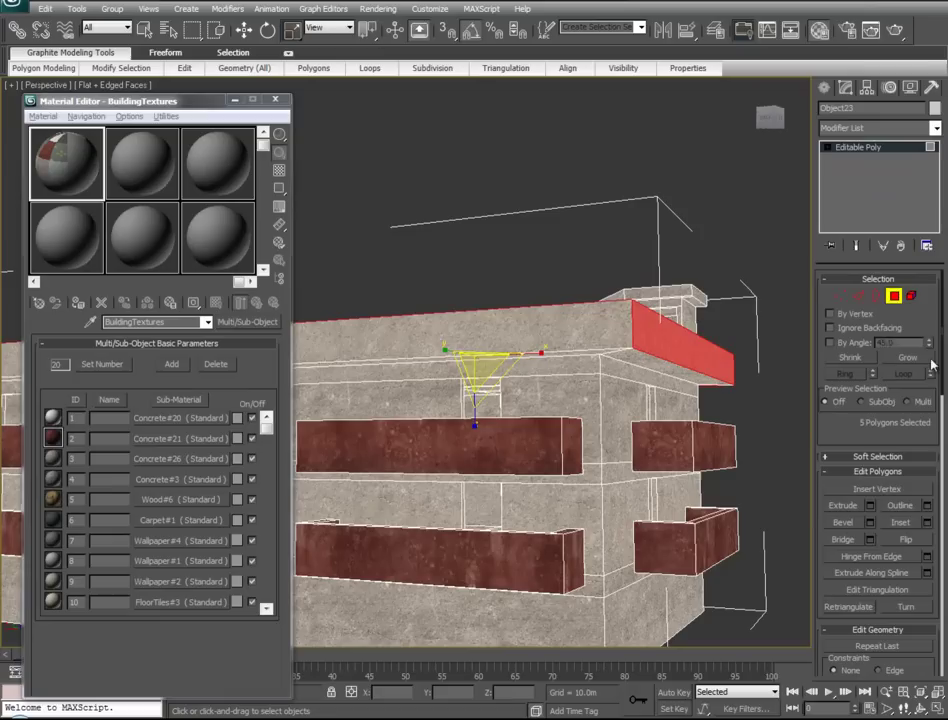
left_click(610, 335, "ctrl")
middle_click_drag(461, 479, 2, 358, "alt")
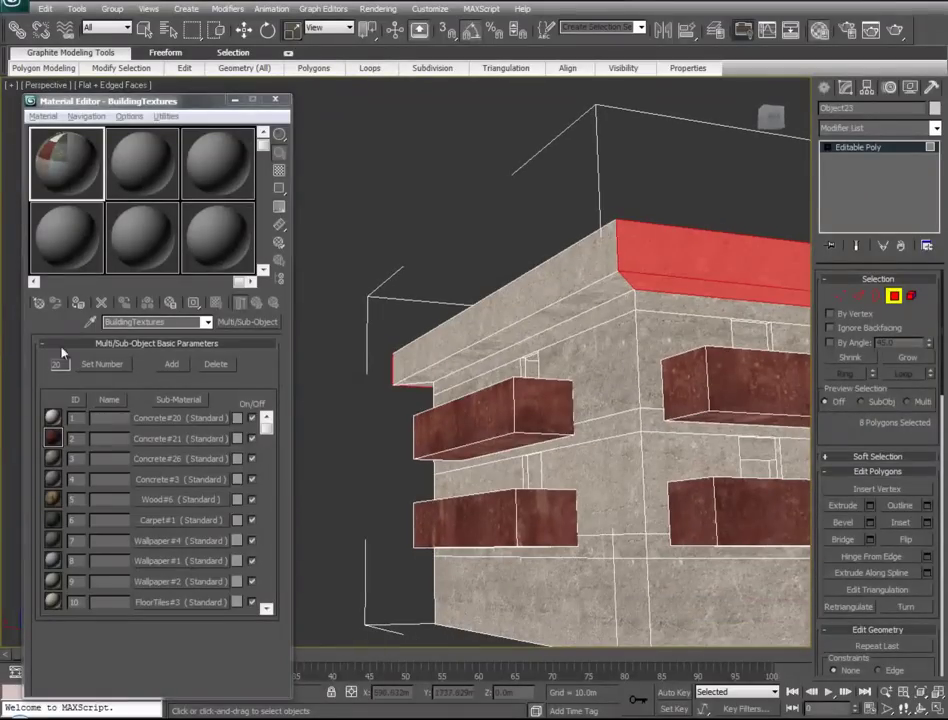
left_click(512, 313, "ctrl")
middle_click_drag(430, 330, 397, 385, "alt")
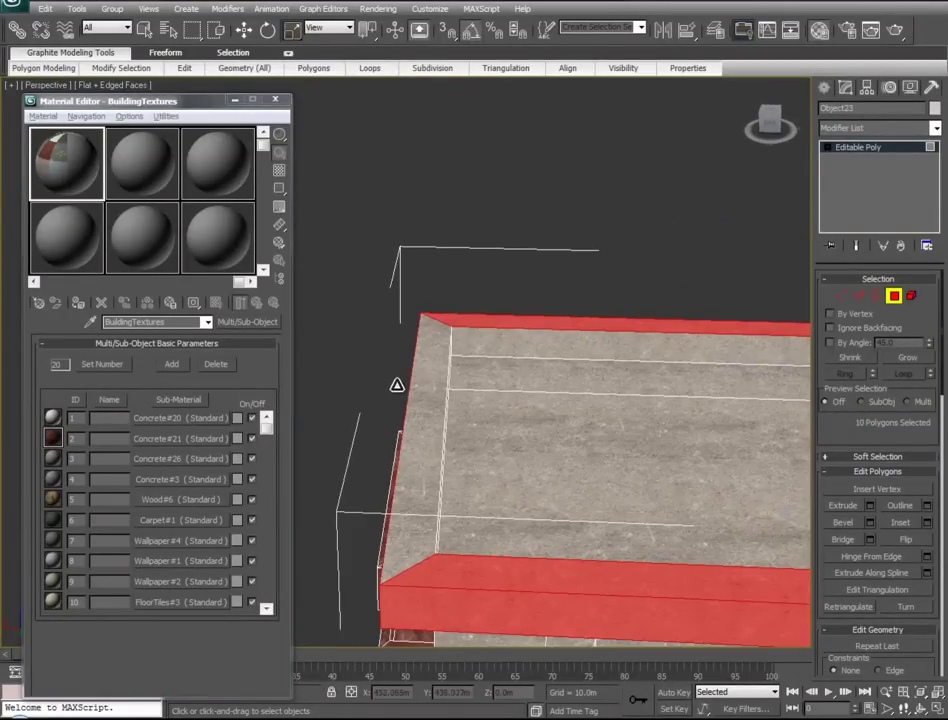
left_click(380, 453, "ctrl")
- Add the low end faces and sloped top of the rooftop stairwell's cap to the selection
middle_click_drag(380, 453, 576, 304, "alt")
middle_click_drag(444, 313, 521, 515, "alt")
scroll(487, 469, "up", 2)
left_click(530, 505, "ctrl")
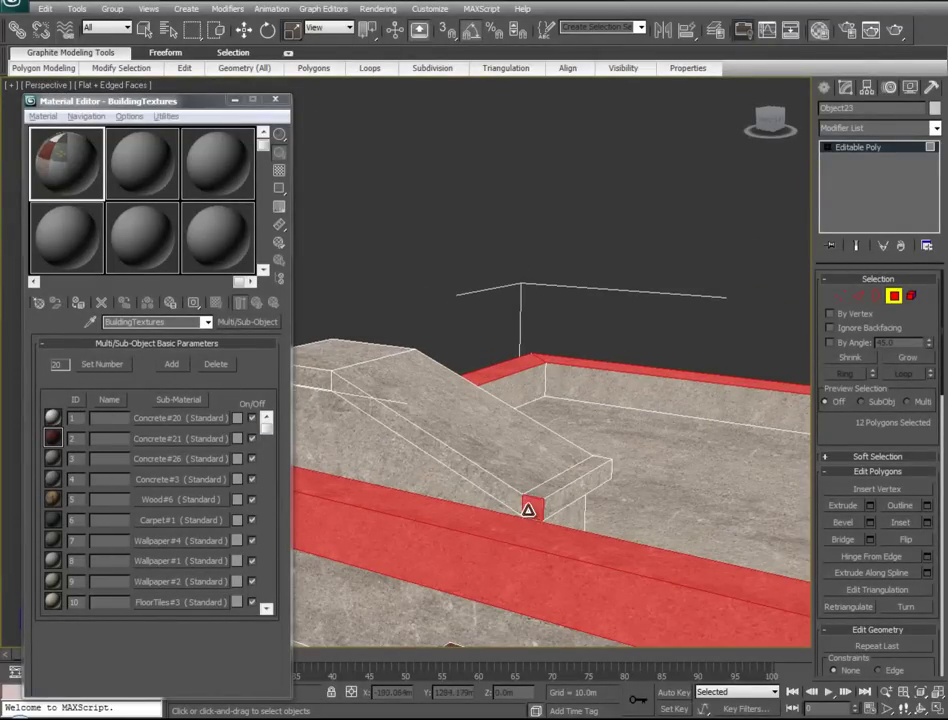
left_click(545, 470, "ctrl")
left_click(567, 479, "ctrl")
left_click(581, 492, "ctrl")
middle_click_drag(631, 491, 563, 516, "alt")
middle_click_drag(790, 472, 668, 459)
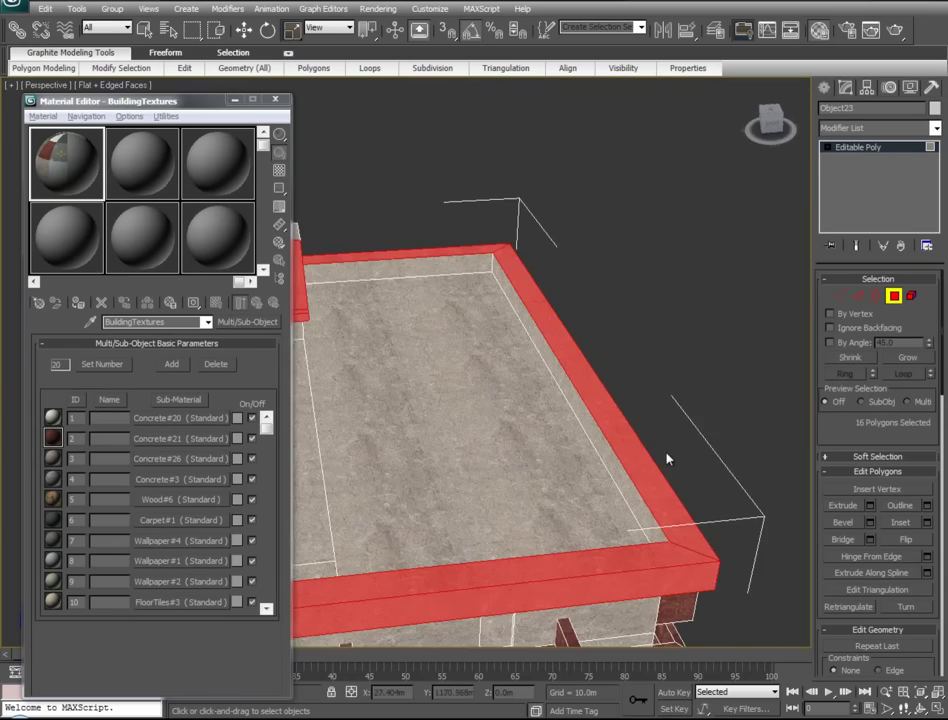
- Add the stairwell cap's remaining side faces, flat top and fascia above the door opening to the selection
middle_click_drag(552, 457, 427, 442, "alt")
scroll(624, 301, "up", 5)
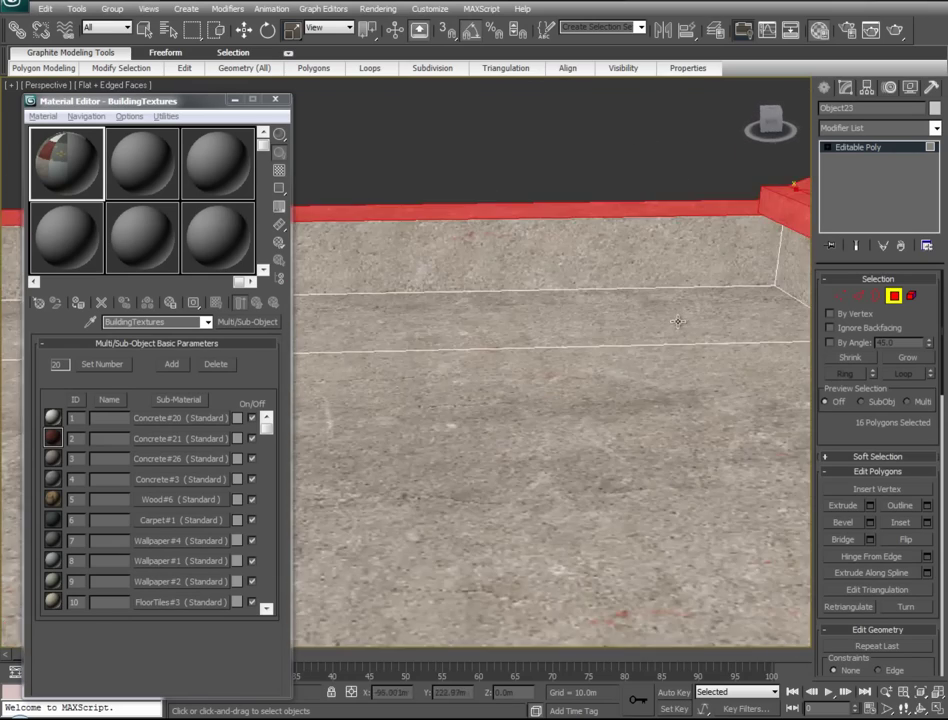
scroll(678, 321, "down", 5)
left_click(599, 265, "ctrl")
left_click(734, 240, "ctrl")
middle_click_drag(734, 240, 640, 300, "alt")
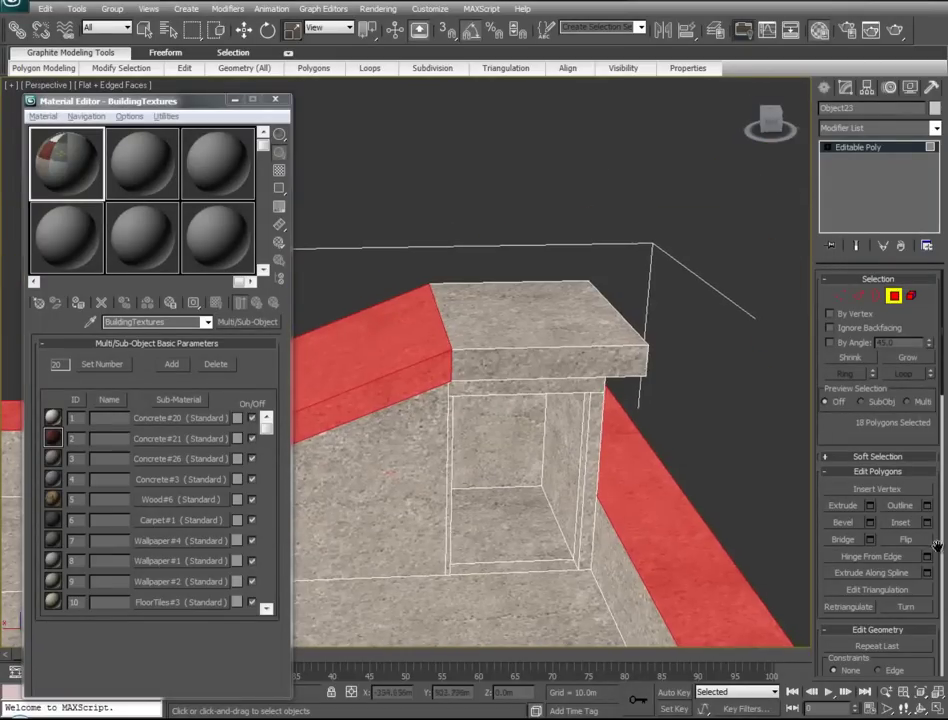
left_click(500, 318, "ctrl")
left_click(509, 352, "ctrl")
middle_click_drag(619, 371, 260, 364, "alt")
left_click(555, 362, "ctrl")
middle_click_drag(620, 366, 404, 280, "alt")
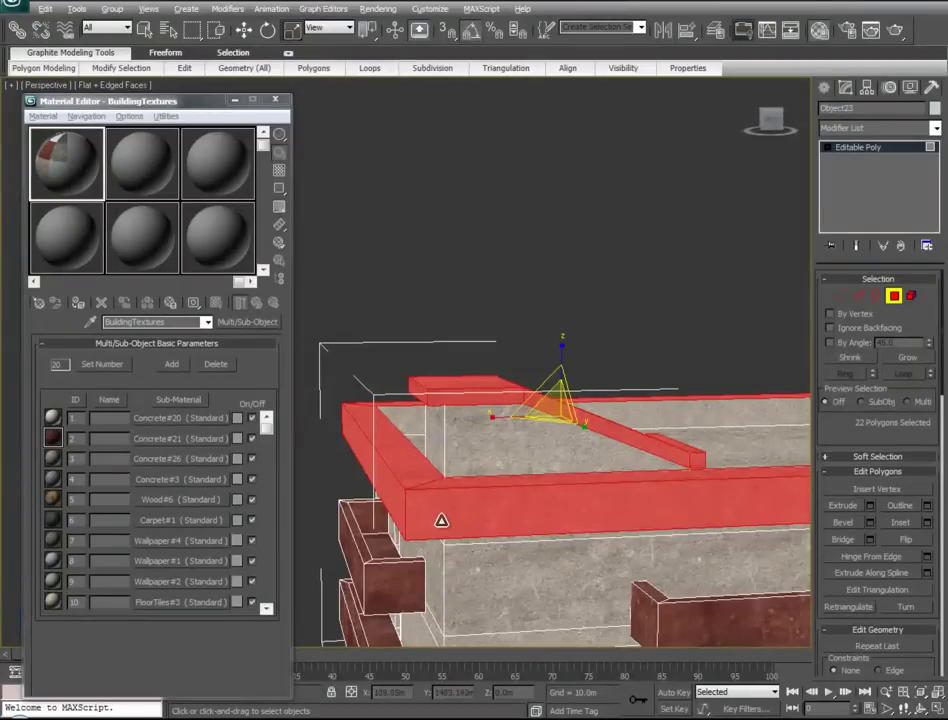
- Apply the Concrete#20 sub-material to the selected parapet and stairwell cap faces, and exit Polygon level
middle_click_drag(441, 521, 340, 440, "alt")
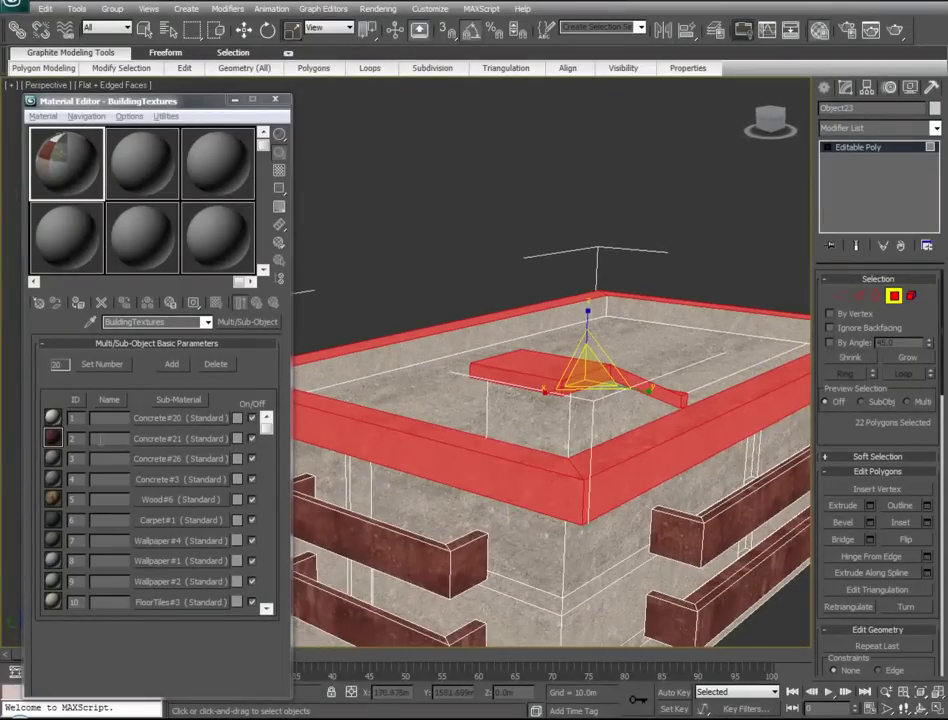
left_click_drag(52, 436, 457, 462)
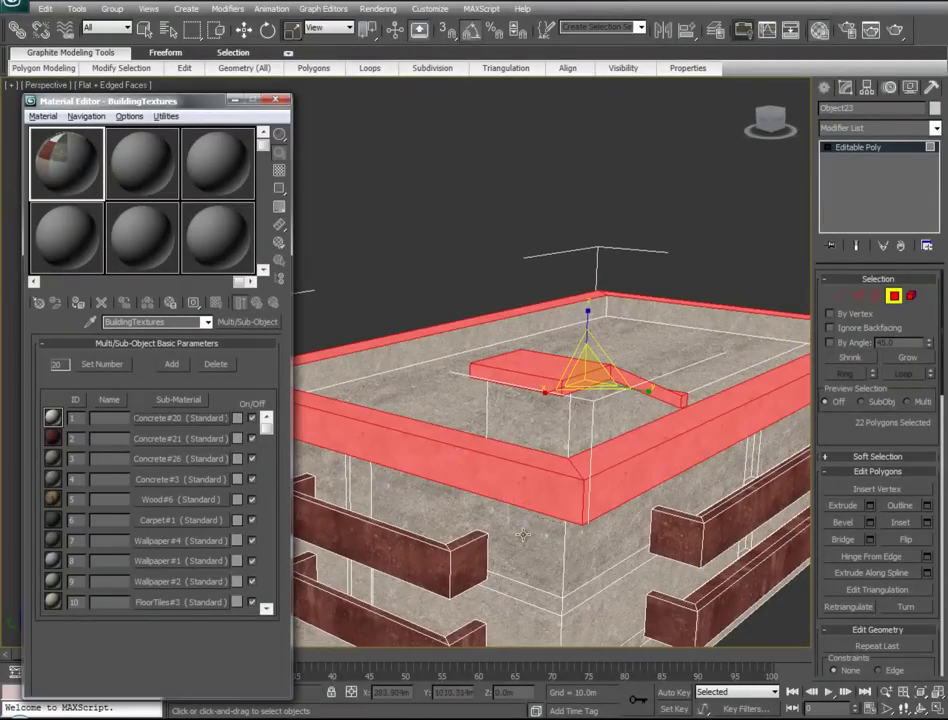
left_click(236, 101)
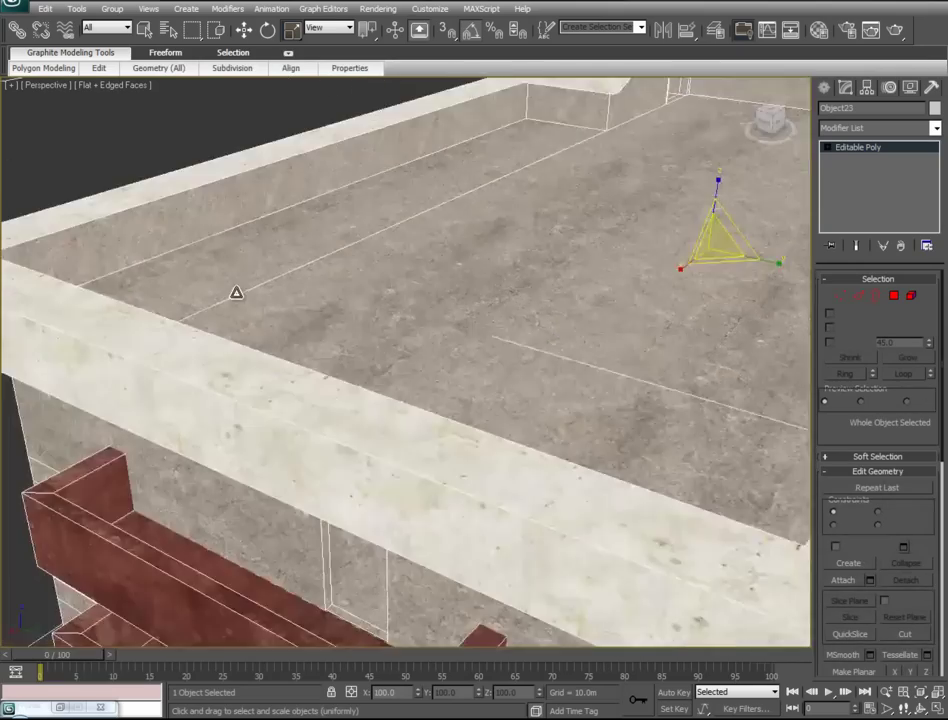
middle_click_drag(236, 292, 417, 373, "alt")
middle_click_drag(493, 512, 336, 448, "alt")
middle_click_drag(245, 365, 301, 445, "alt")
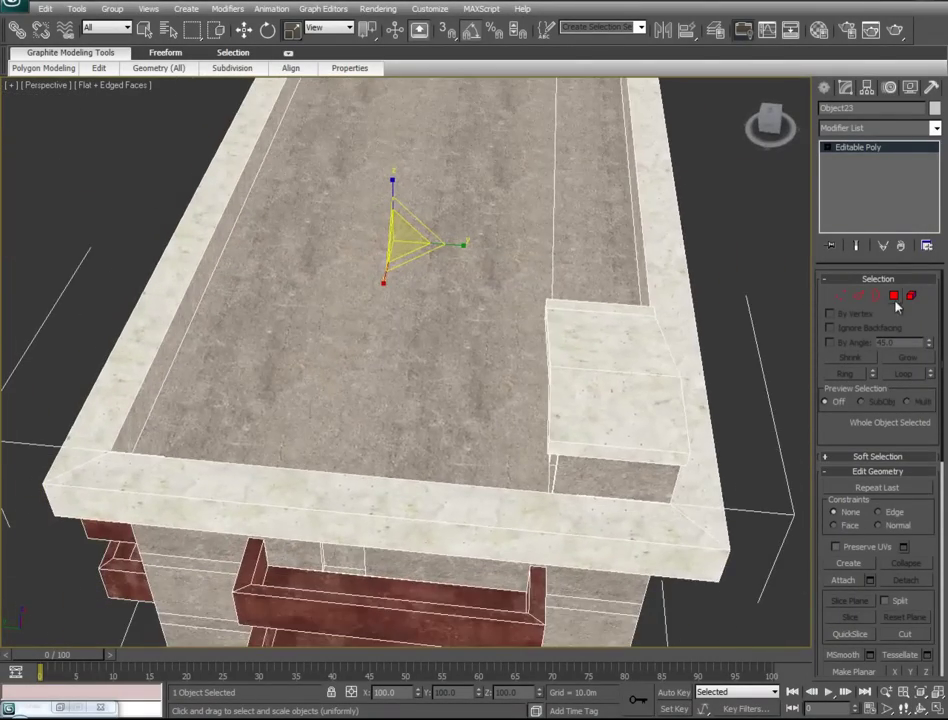
- Select the inner parapet faces and stairwell walls, apply the tan concrete sub-material to them, and clear the selection
left_click(893, 296)
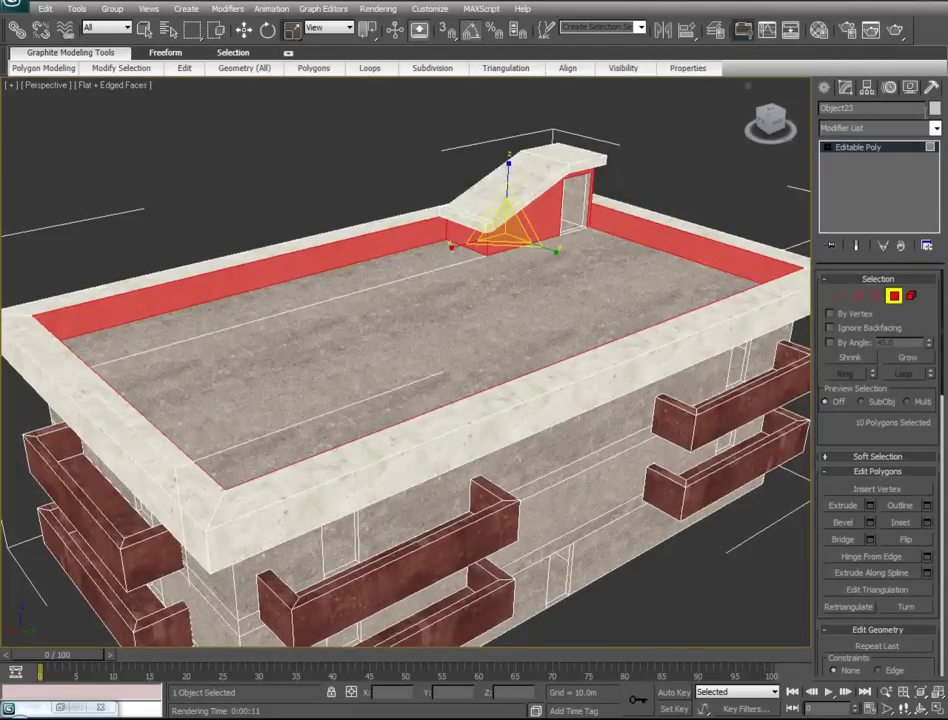
left_click(819, 30)
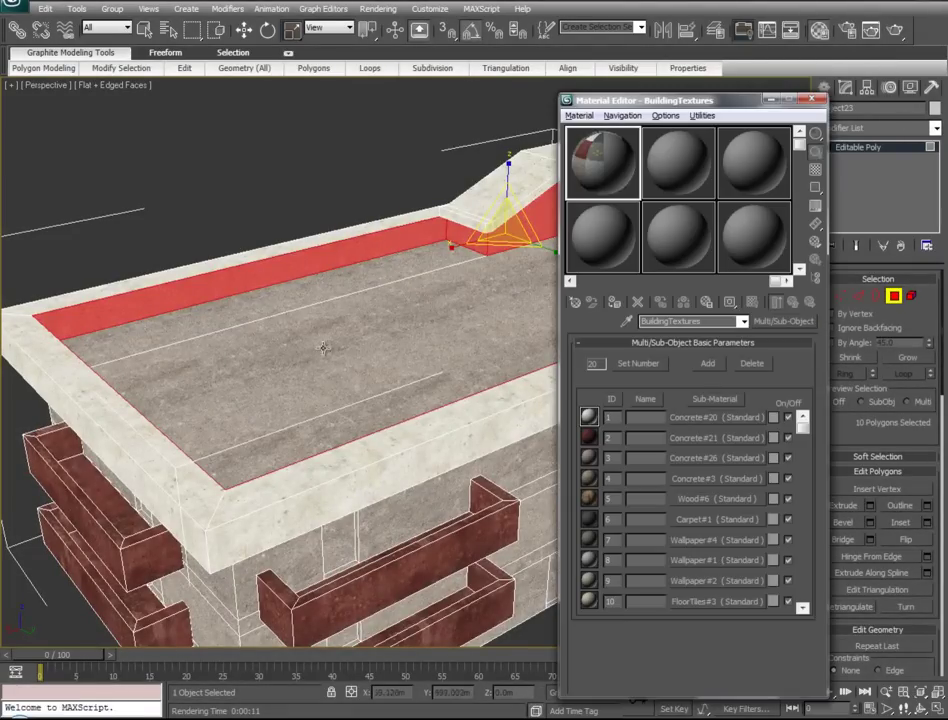
left_click_drag(695, 103, 163, 111)
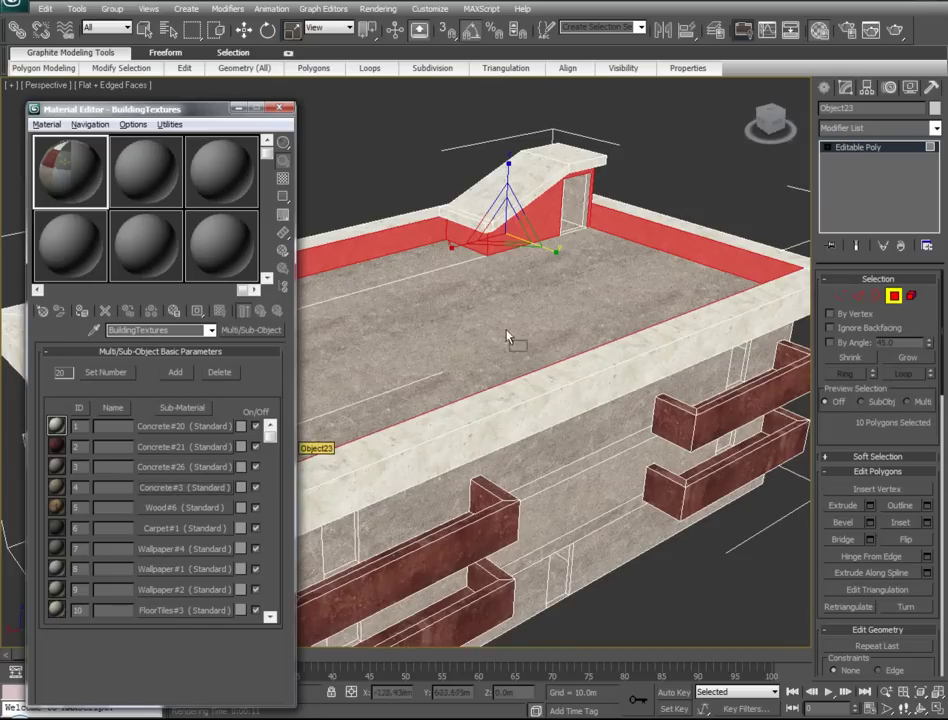
left_click(238, 110)
left_click(302, 169)
- Select the two horizontal floor bands on the long facade with the ground-floor door and on the adjoining end wall
middle_click_drag(256, 440, 264, 402, "alt")
scroll(280, 405, "up", 3)
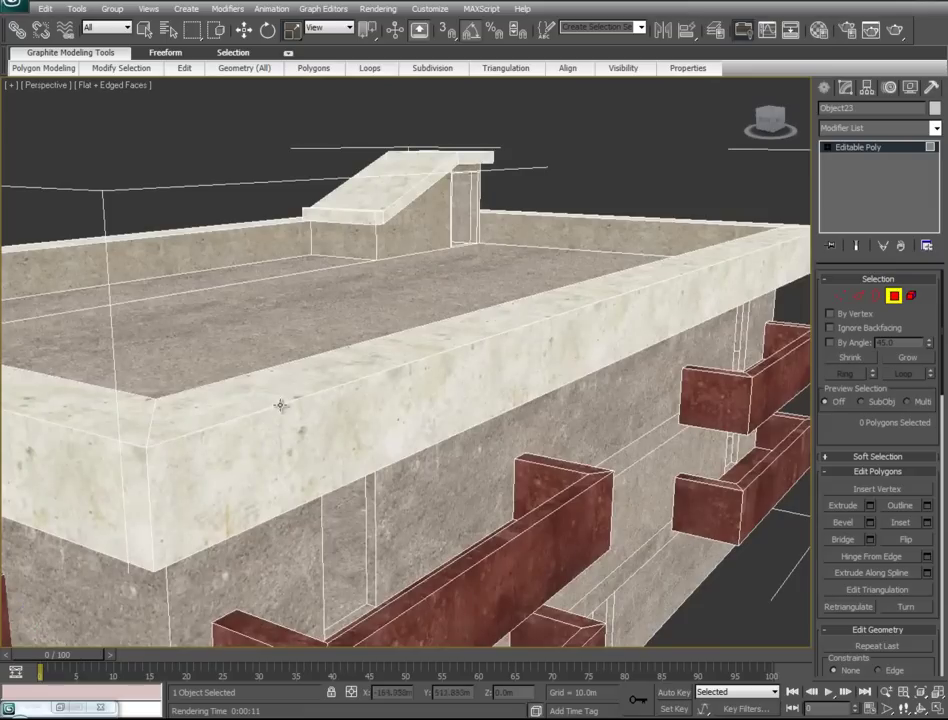
middle_click_drag(474, 432, 380, 341, "alt")
left_click(380, 341)
left_click(276, 484, "ctrl")
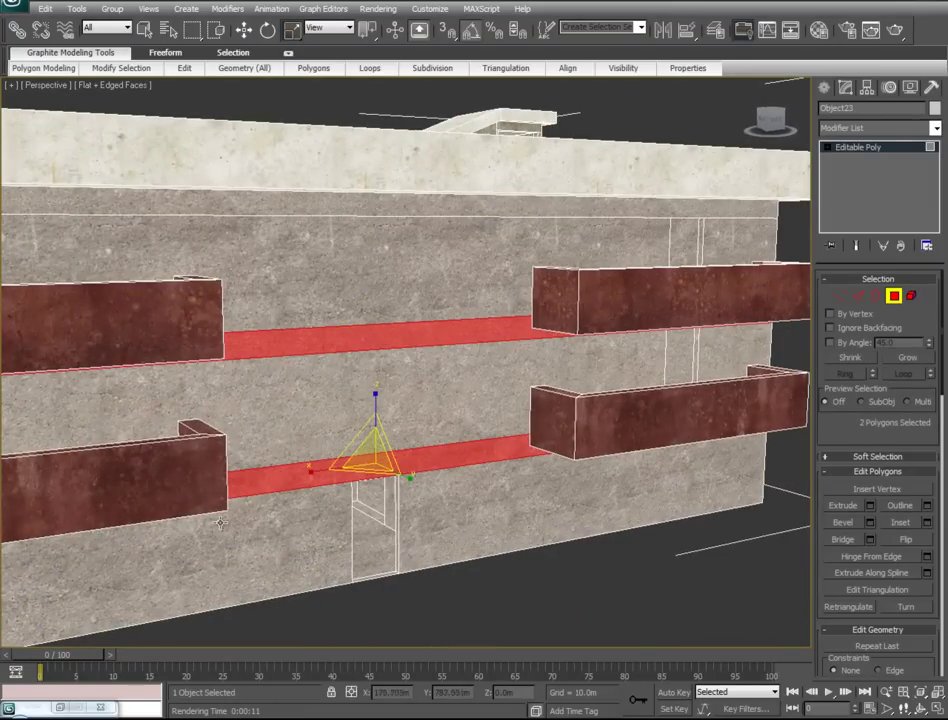
middle_click_drag(452, 481, 728, 455, "alt")
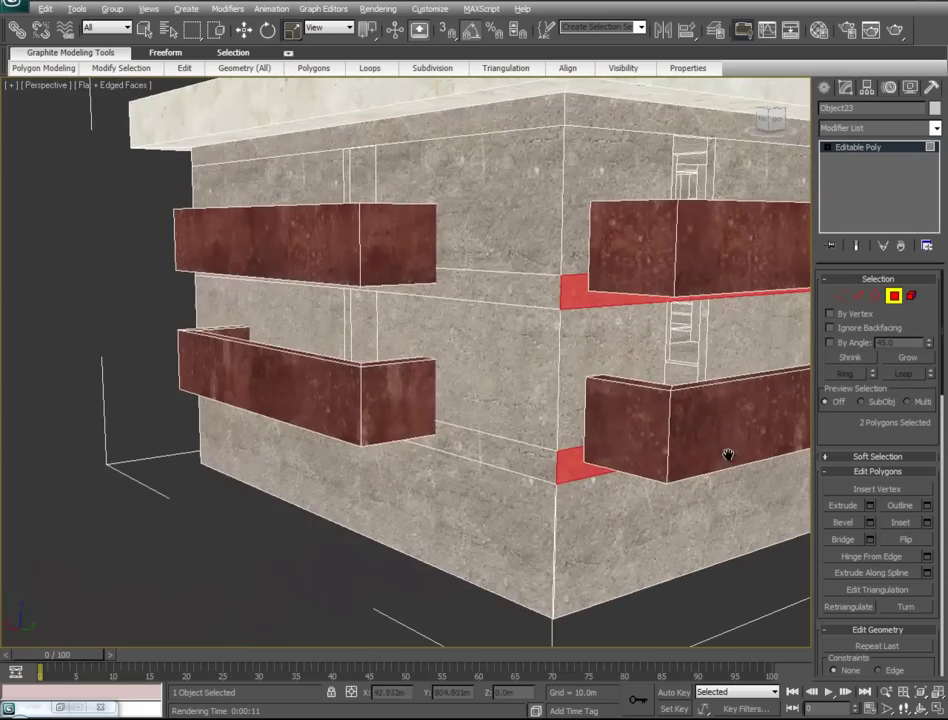
left_click(537, 291, "ctrl")
left_click(502, 457, "ctrl")
- Add both horizontal floor bands on the other long facade and on the remaining end wall to the selection
middle_click_drag(173, 490, 200, 492, "alt")
left_click(300, 283, "ctrl")
left_click(285, 430, "ctrl")
middle_click_drag(122, 534, 601, 329, "alt")
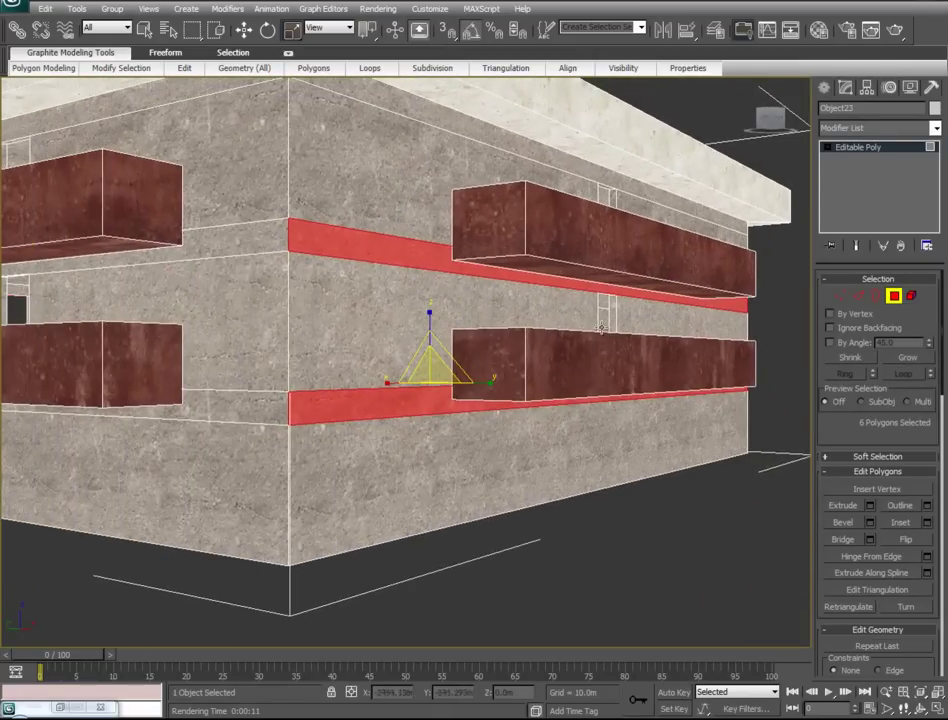
left_click(185, 193, "ctrl")
left_click(172, 300, "ctrl")
middle_click_drag(145, 370, 650, 497, "alt")
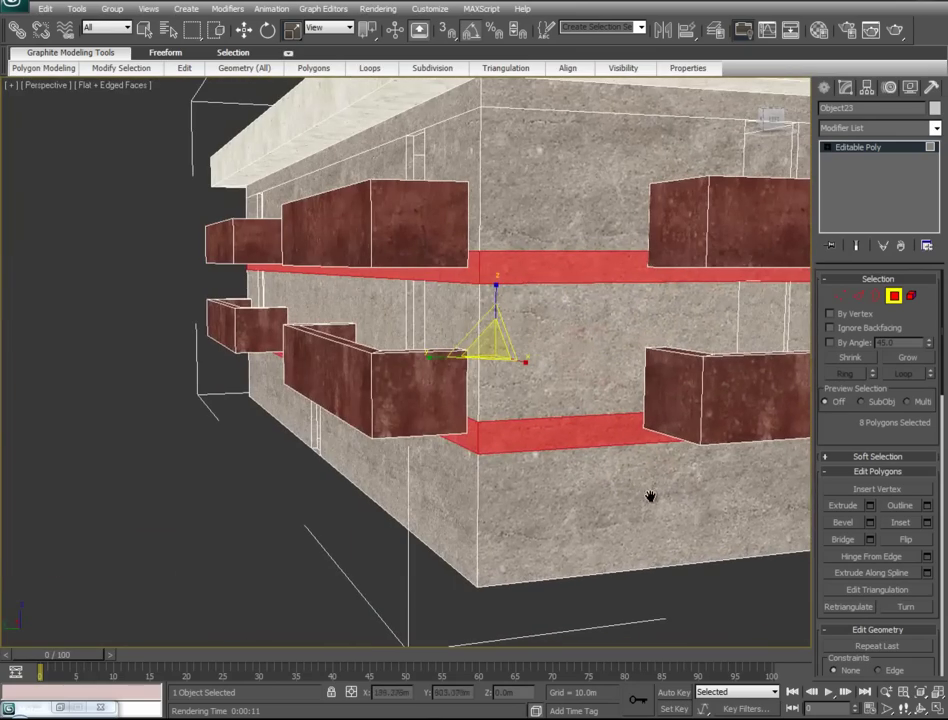
- Apply the tan concrete sub-material to the selected floor bands, clear the selection, and check them on the door facade
double_click(38, 711)
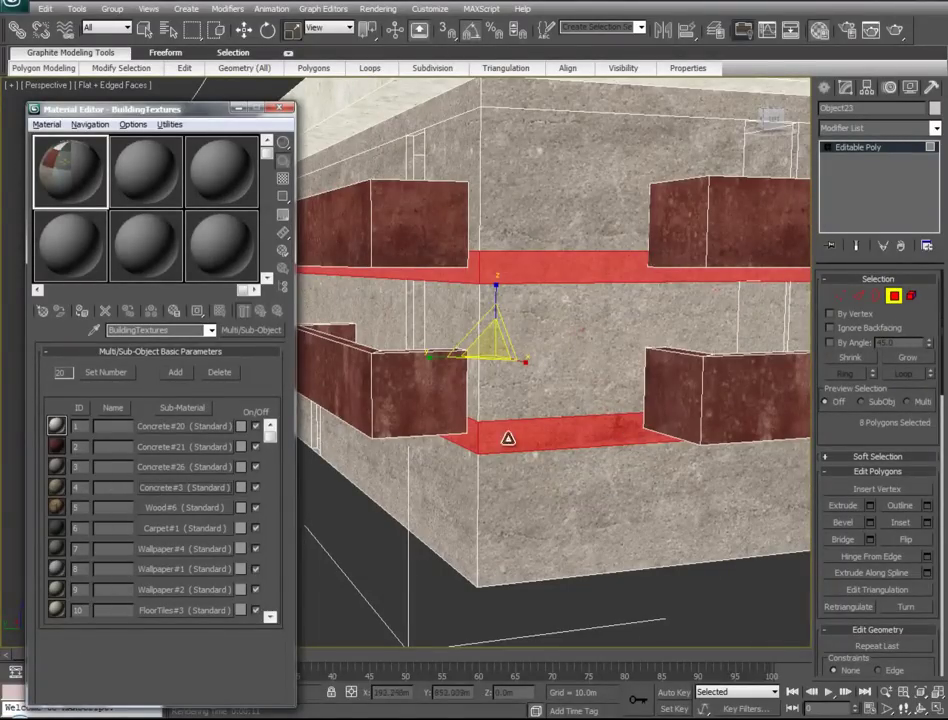
left_click(235, 110)
left_click(345, 582)
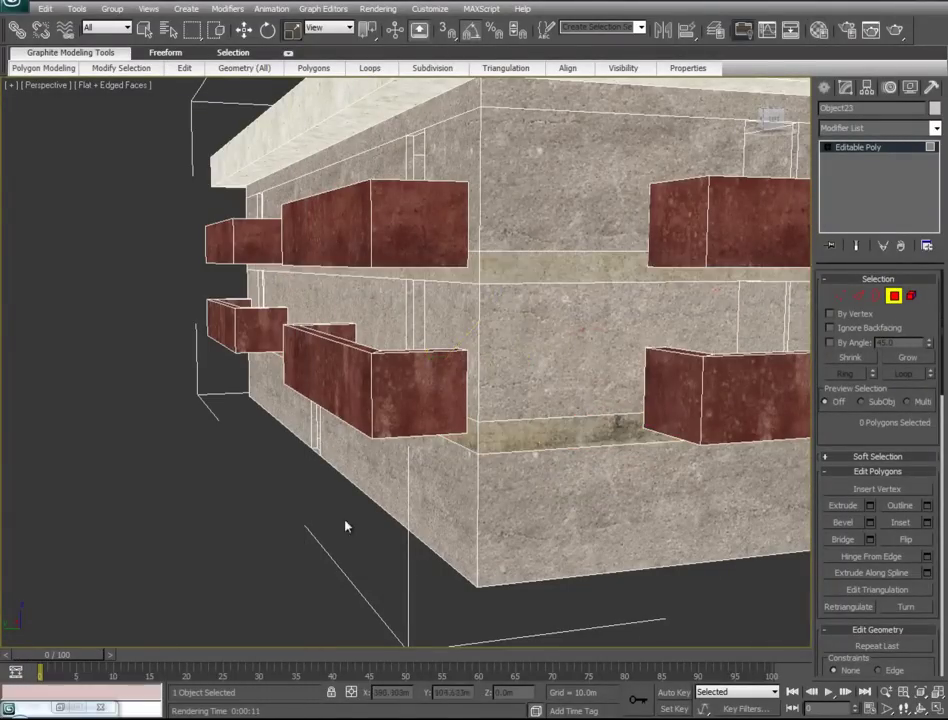
scroll(220, 497, "up", 5)
scroll(491, 478, "down", 8)
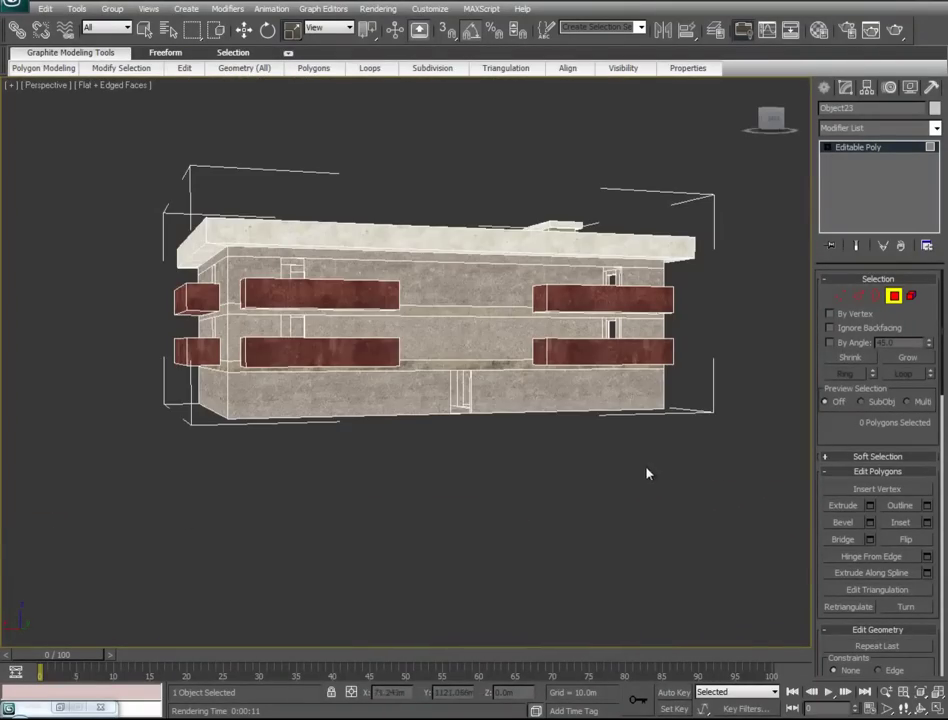
scroll(507, 445, "up", 6)
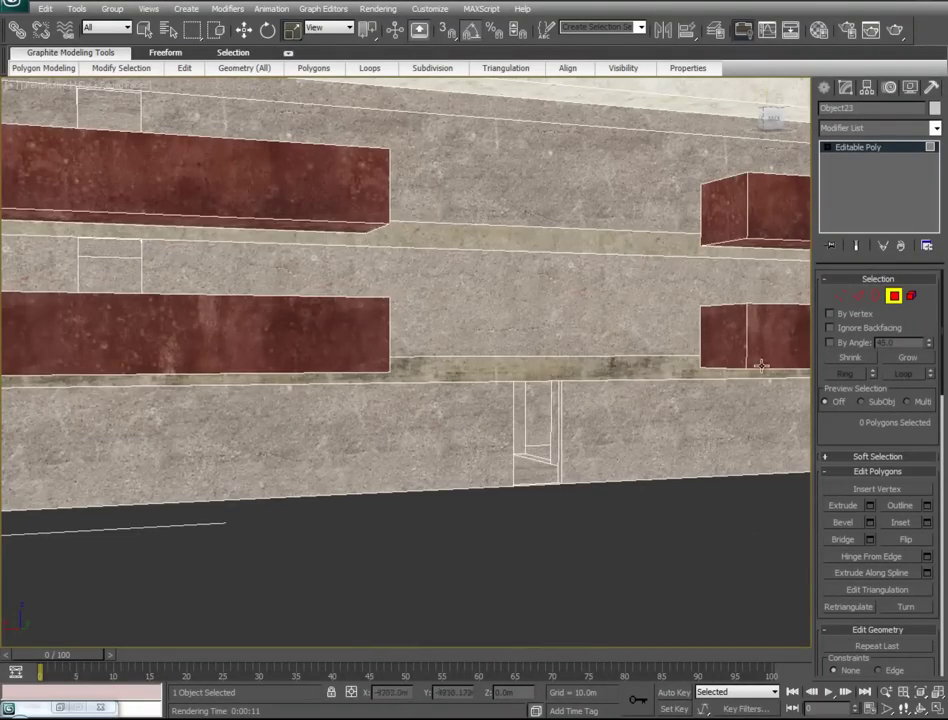
- Restore the selection of the floor-band faces and extrude them as a group by 0 m
key("ctrl+z")
middle_click_drag(341, 459, 510, 452, "alt")
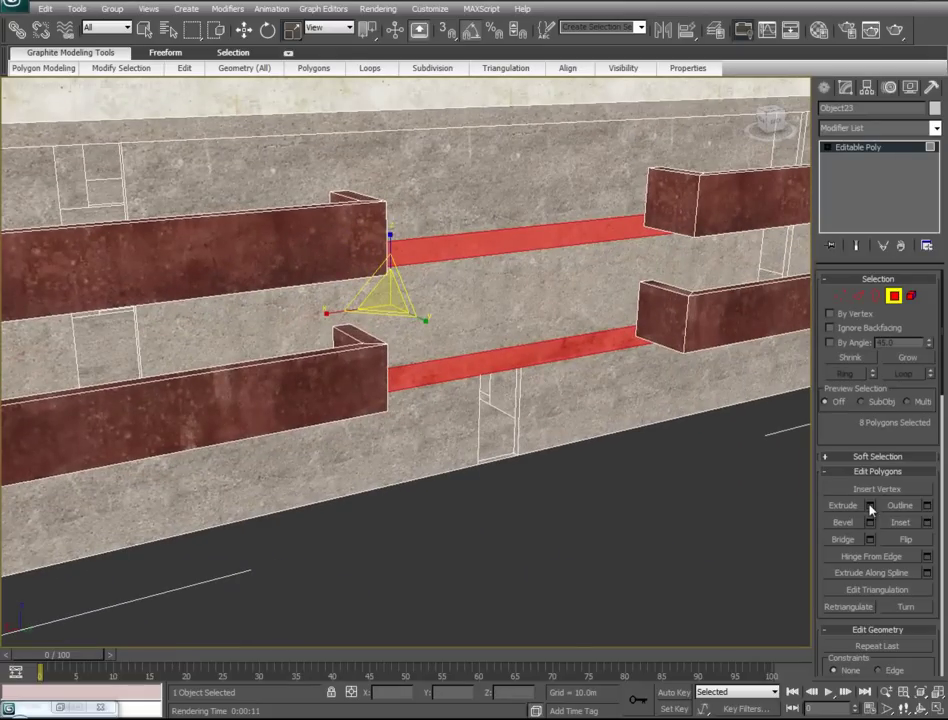
left_click(870, 506)
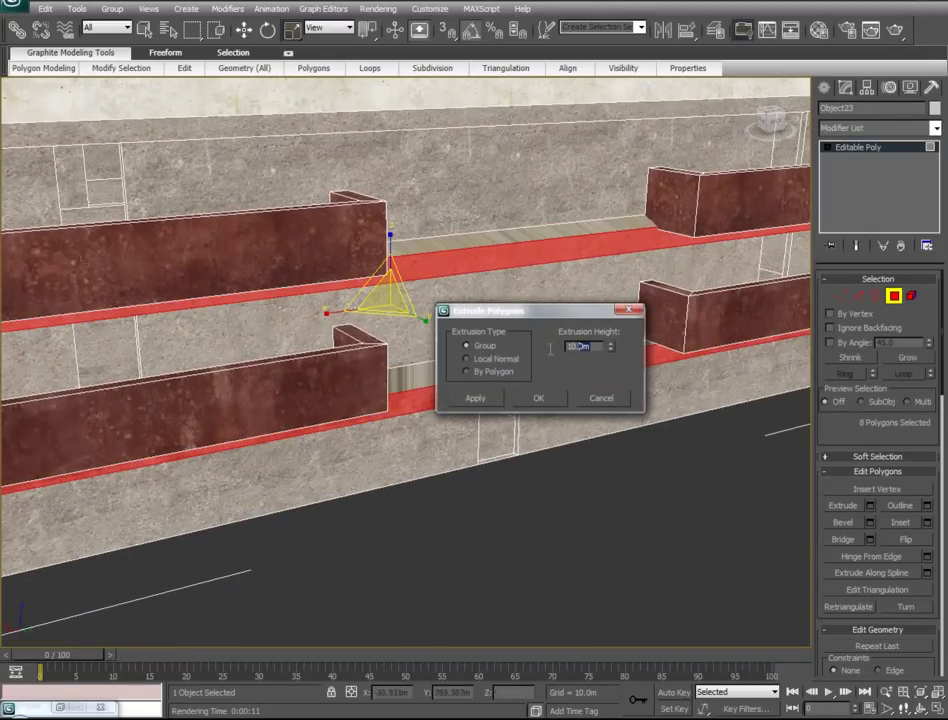
type("0")
key("Return")
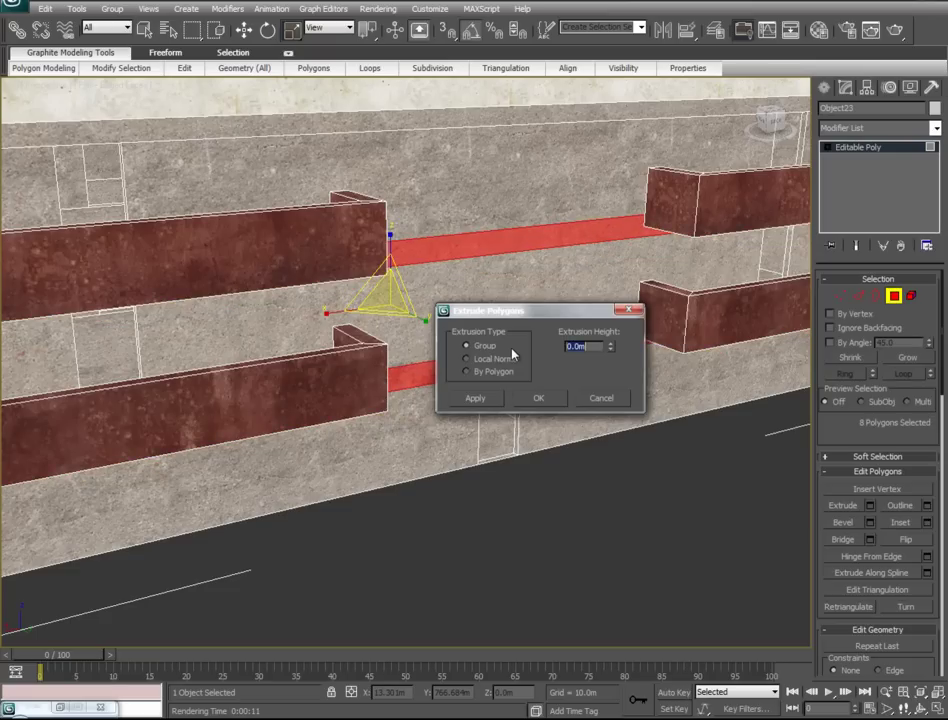
left_click(544, 398)
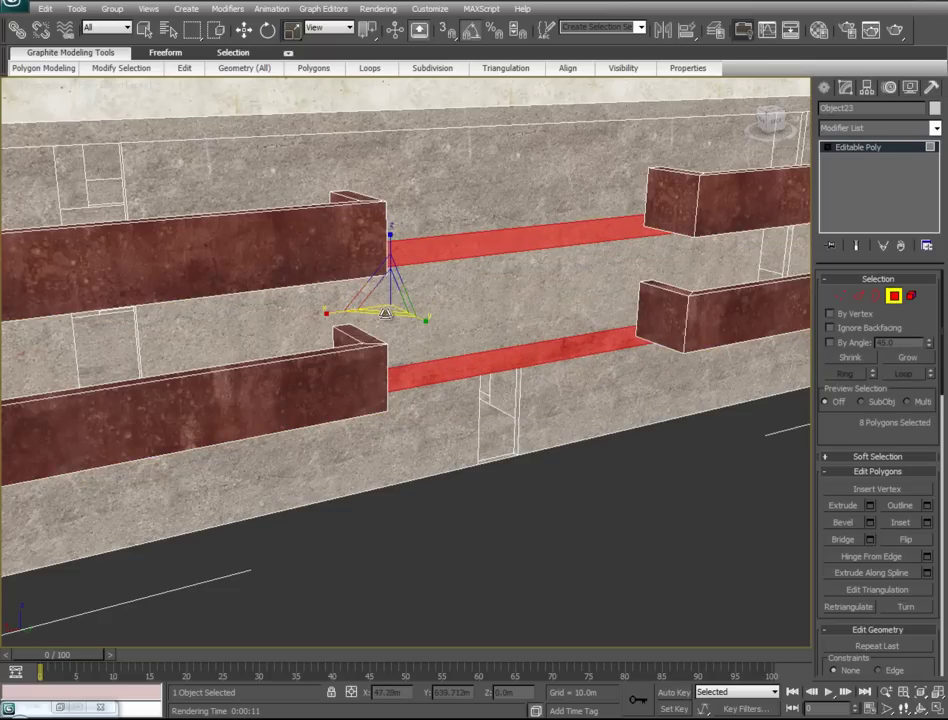
- Scale the extruded floor-band faces slightly along the Y and X axes so the bands stand out from the walls
left_click_drag(386, 314, 386, 314)
middle_click_drag(386, 314, 383, 285, "alt")
left_click_drag(384, 285, 383, 287)
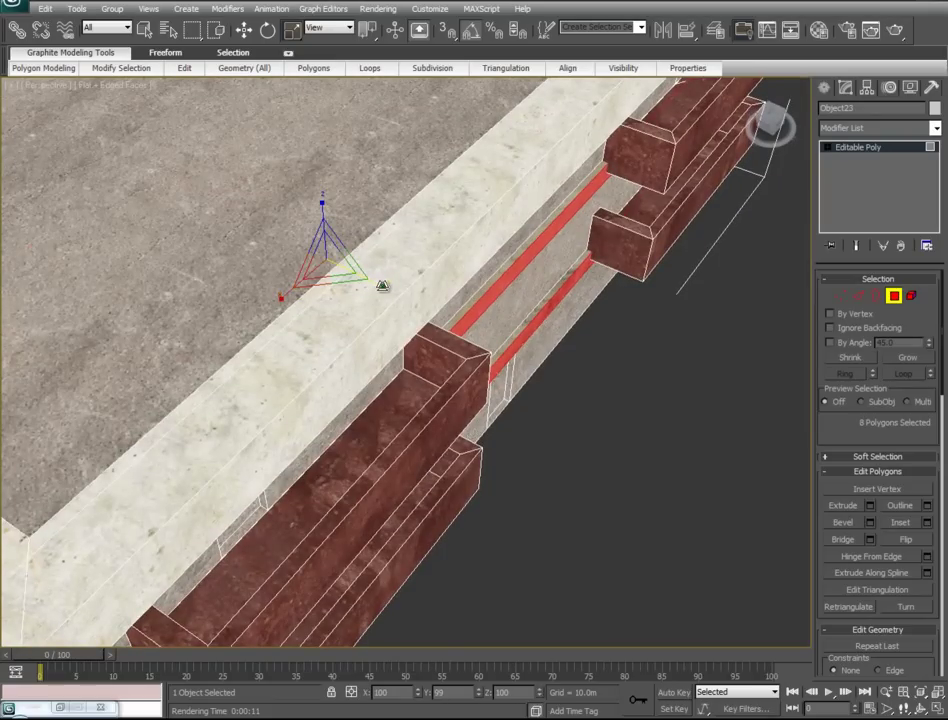
middle_click_drag(168, 443, 551, 216)
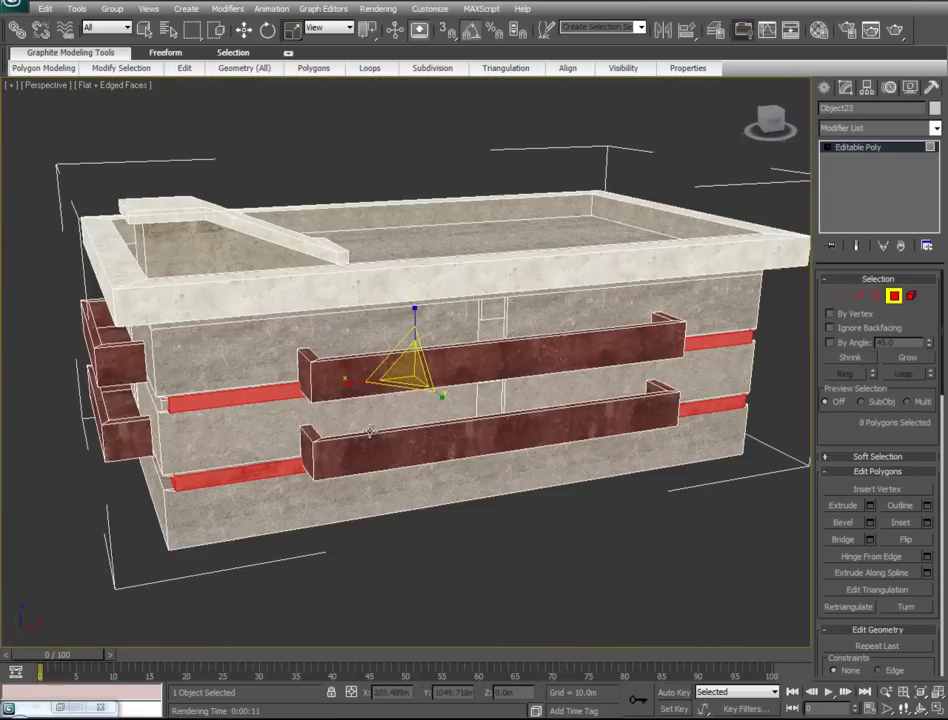
left_click_drag(343, 385, 346, 383)
- Add the narrow ledge faces along the upper and lower edges of both floor bands to the selection
middle_click_drag(391, 457, 496, 443, "alt")
scroll(432, 448, "up", 4)
middle_click_drag(342, 453, 482, 493, "alt")
scroll(609, 318, "up", 3)
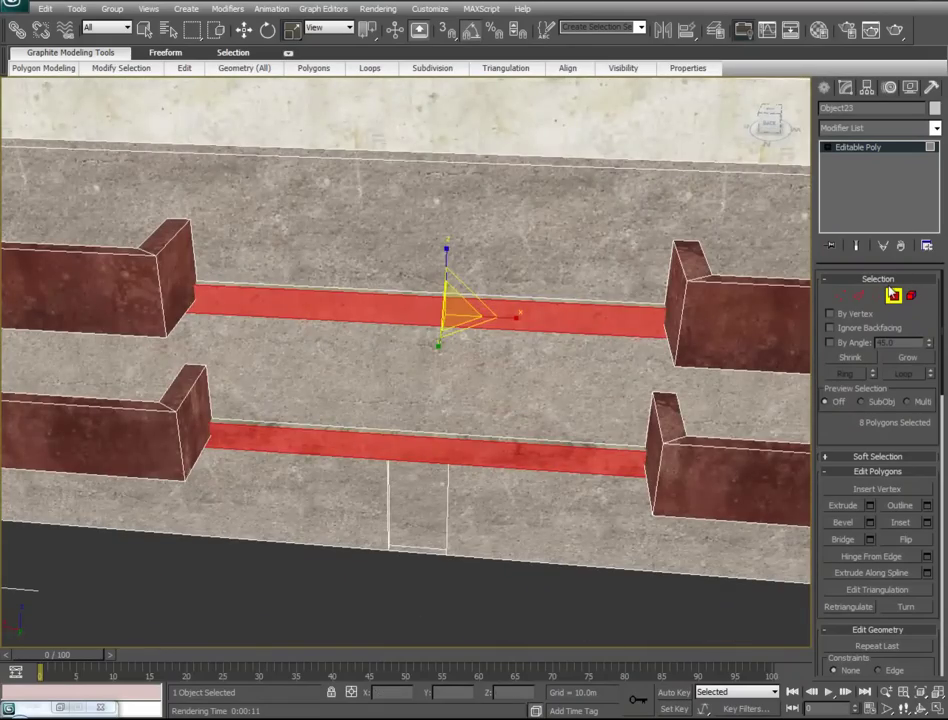
left_click(518, 297, "ctrl")
left_click(478, 440, "ctrl")
middle_click_drag(493, 455, 500, 267, "alt")
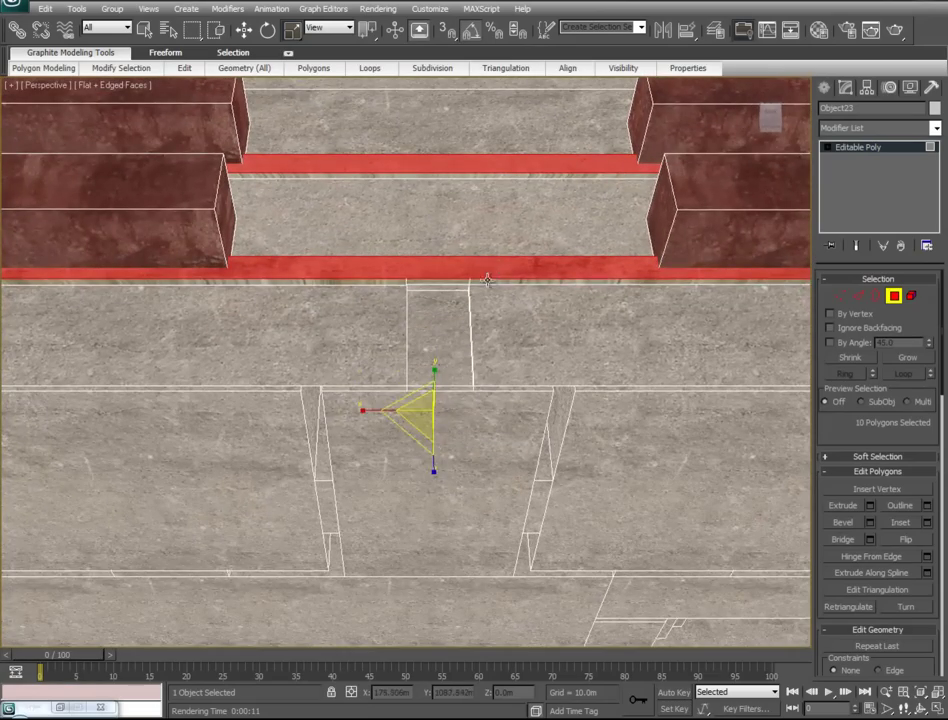
left_click(305, 300, "ctrl")
left_click(280, 265, "ctrl")
middle_click_drag(280, 265, 266, 339, "alt")
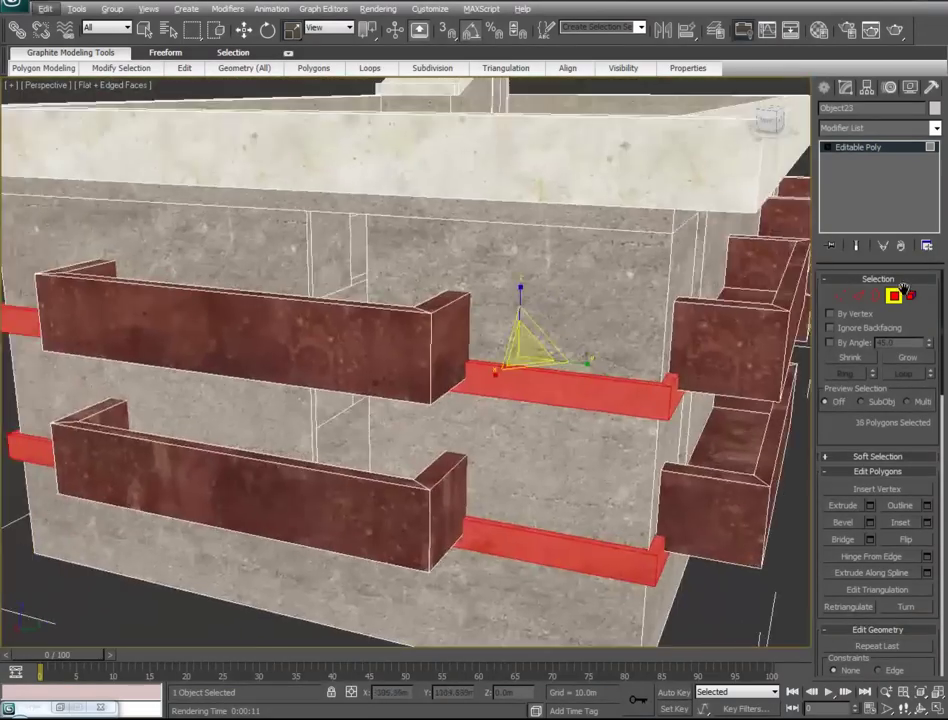
- Add a UVW Map modifier to the selected floor-band faces and set its mapping to Box
middle_click_drag(778, 325, 726, 339, "alt")
scroll(726, 339, "down", 5)
middle_click_drag(683, 383, 660, 362, "alt")
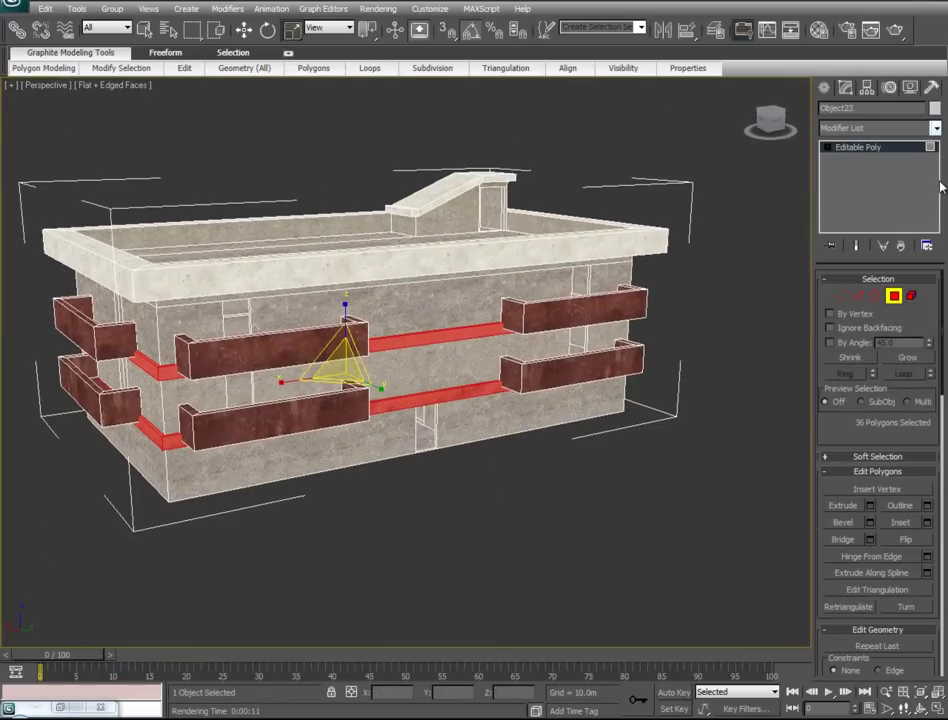
left_click(937, 131)
scroll(860, 450, "down", 15)
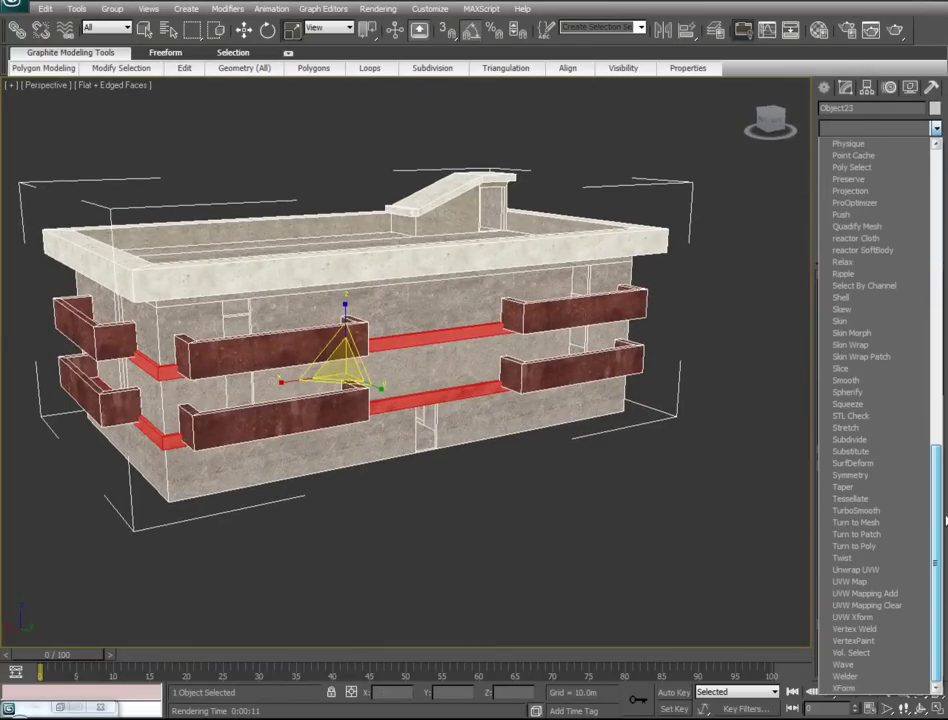
left_click(850, 581)
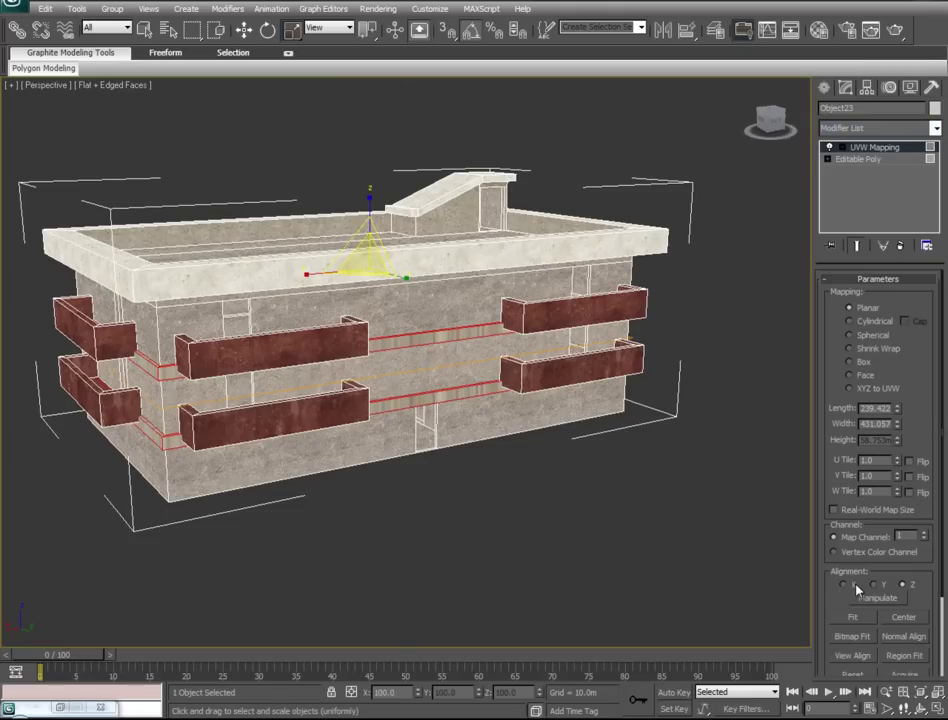
left_click(860, 362)
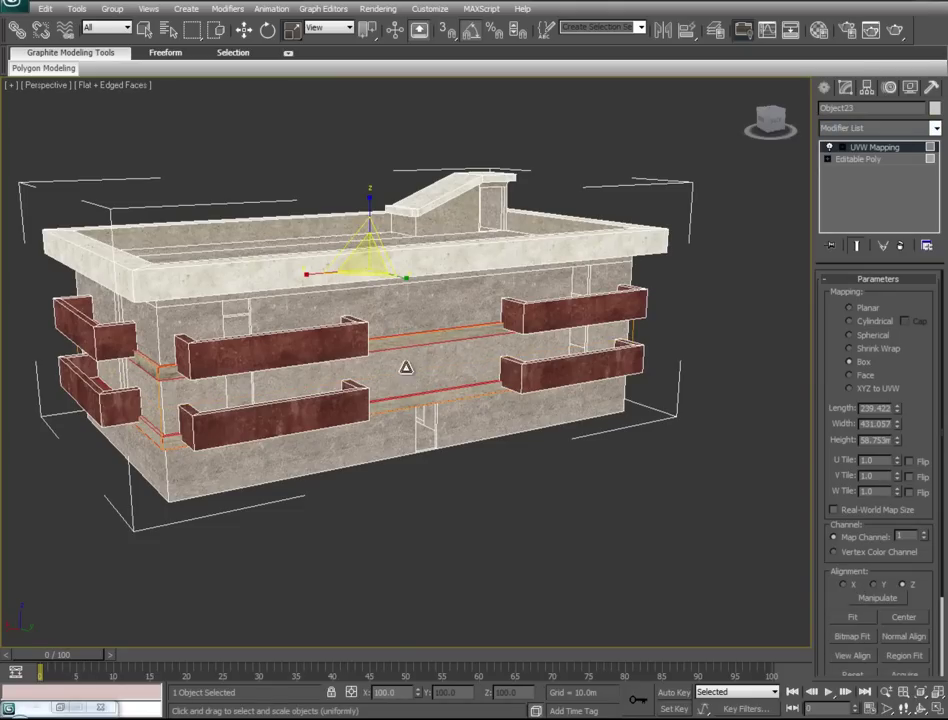
- In see-through display, scale the floor bands' box mapping gizmo separately along the X, Y and Z axes
key("alt+x")
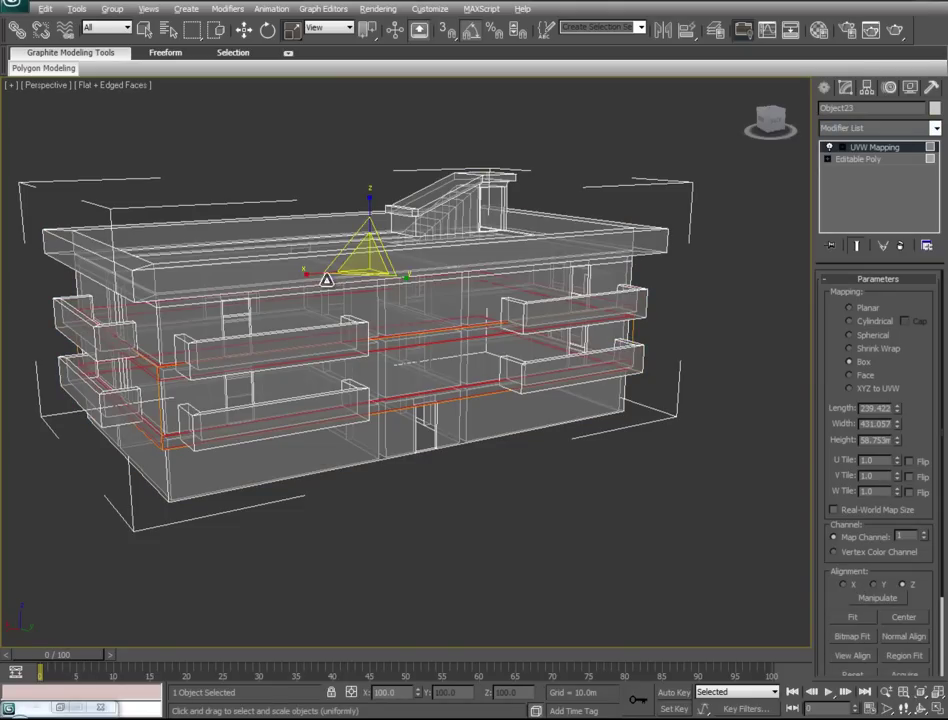
left_click(867, 151)
left_click_drag(295, 346, 361, 344)
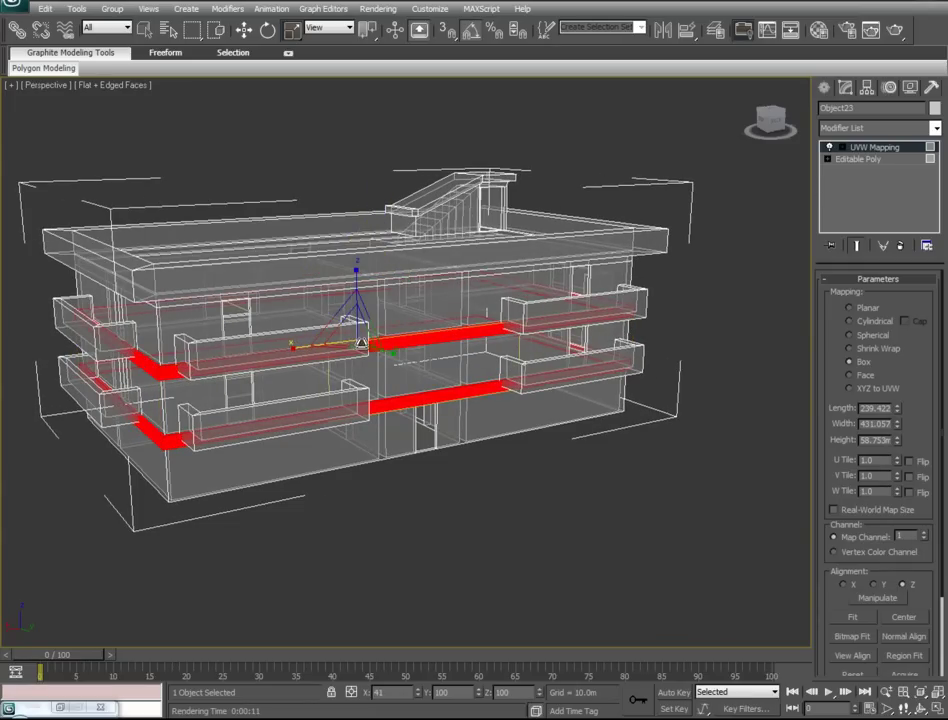
middle_click_drag(347, 444, 600, 425, "alt")
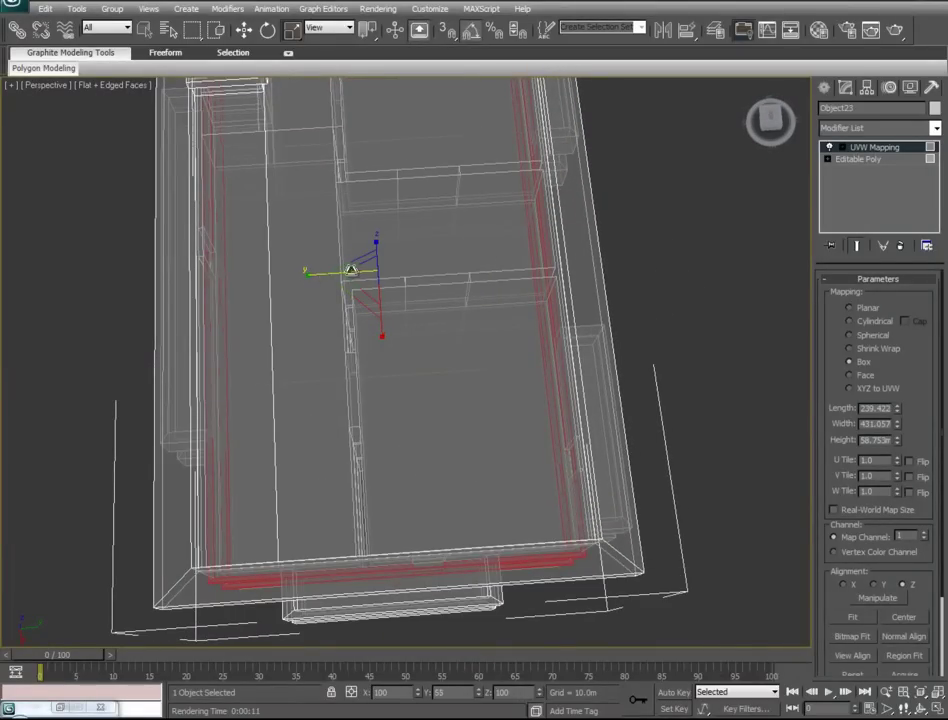
left_click_drag(369, 270, 379, 302)
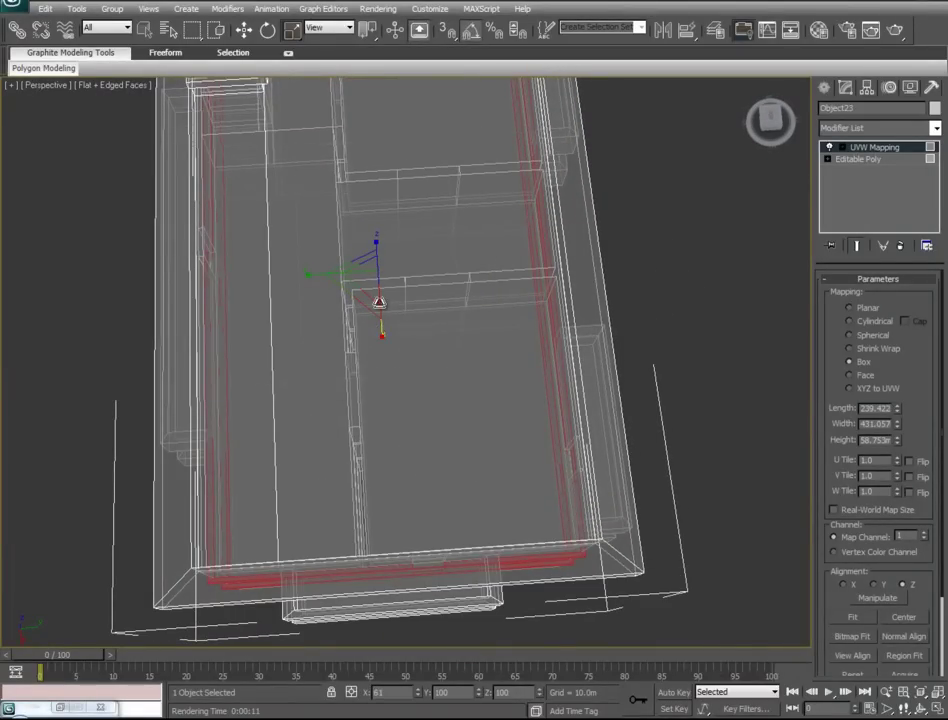
middle_click_drag(286, 343, 436, 238, "alt")
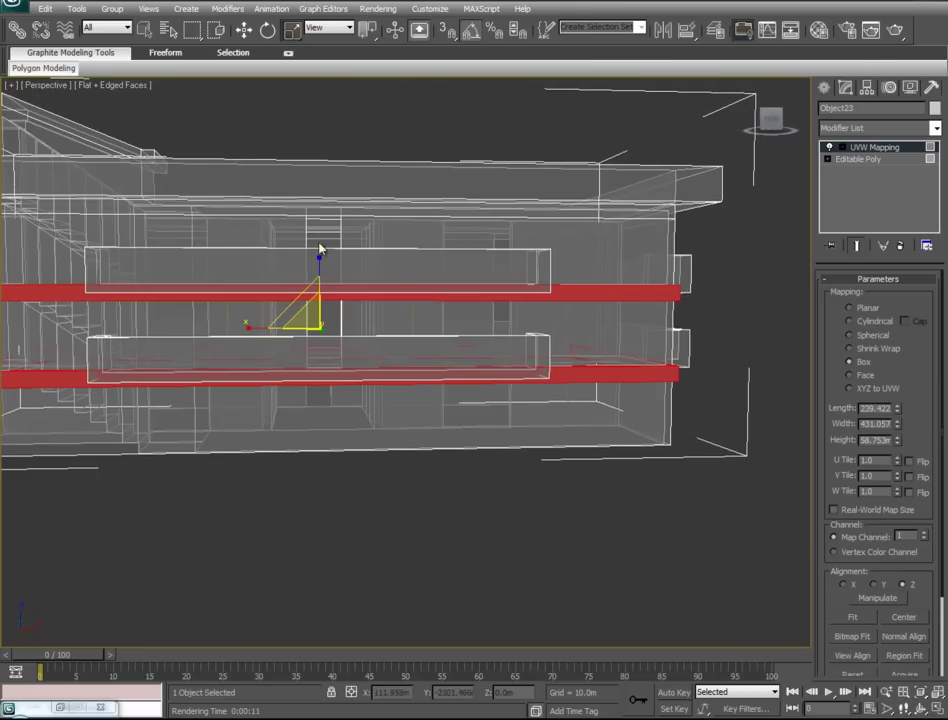
left_click_drag(317, 261, 316, 230)
- Return to opaque display and scale the band mapping gizmo down uniformly, checking the concrete at a building corner
middle_click_drag(298, 360, 310, 356, "alt")
key("alt+x")
middle_click_drag(436, 366, 461, 343, "alt")
scroll(473, 209, "up", 4)
scroll(473, 209, "up", 5)
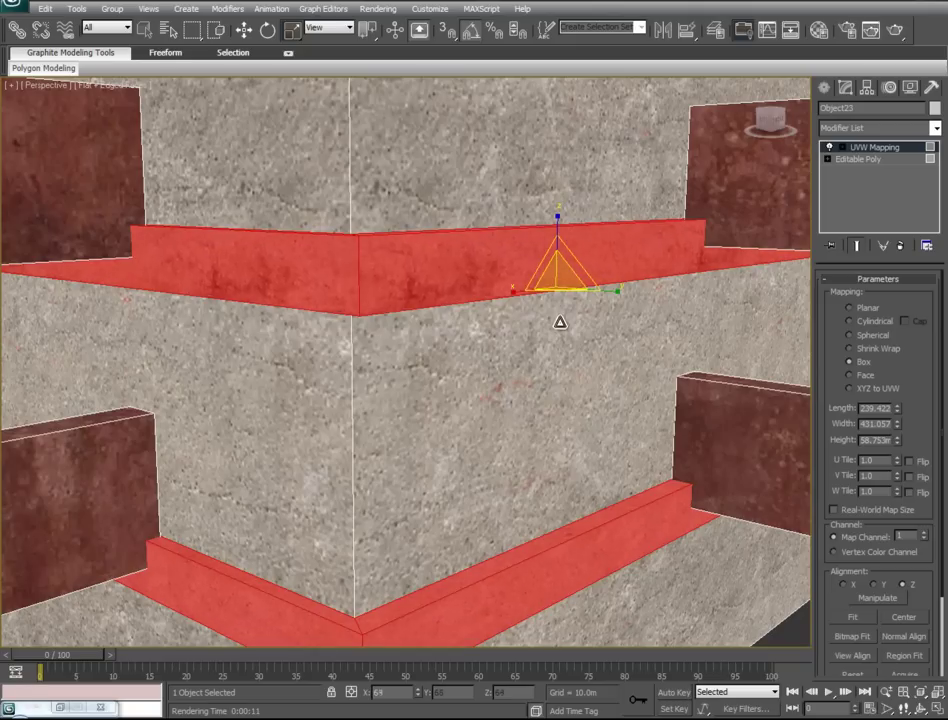
middle_click_drag(510, 468, 423, 404)
scroll(449, 399, "down", 4)
- Collapse the whole modifier stack to an Editable Poly and deselect the building
right_click(879, 147)
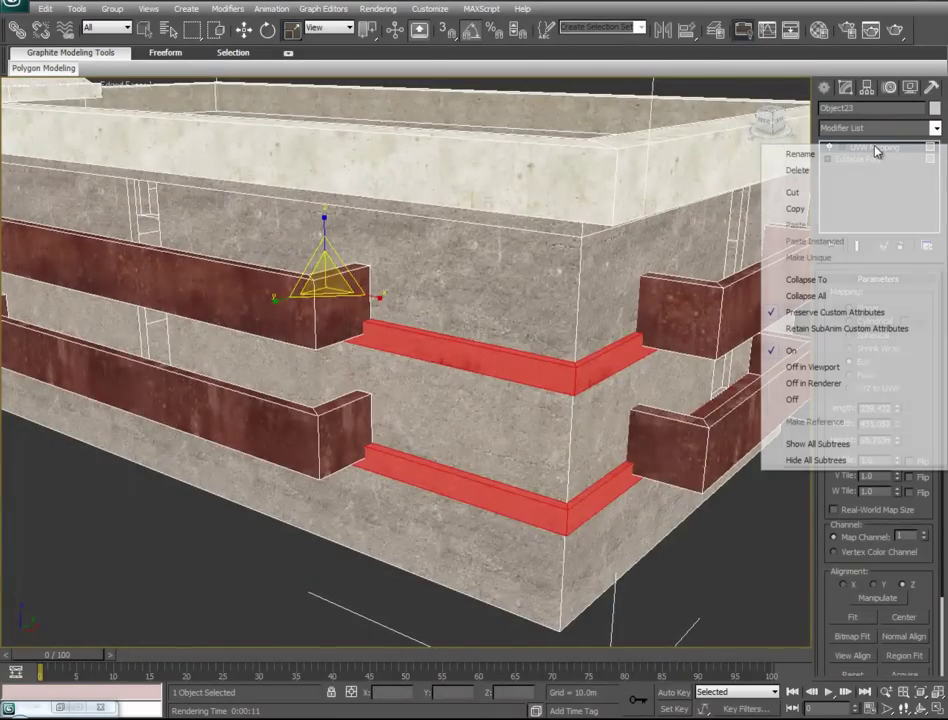
left_click(806, 275)
left_click(846, 377)
middle_click_drag(531, 471, 548, 544, "alt")
scroll(548, 544, "down", 5)
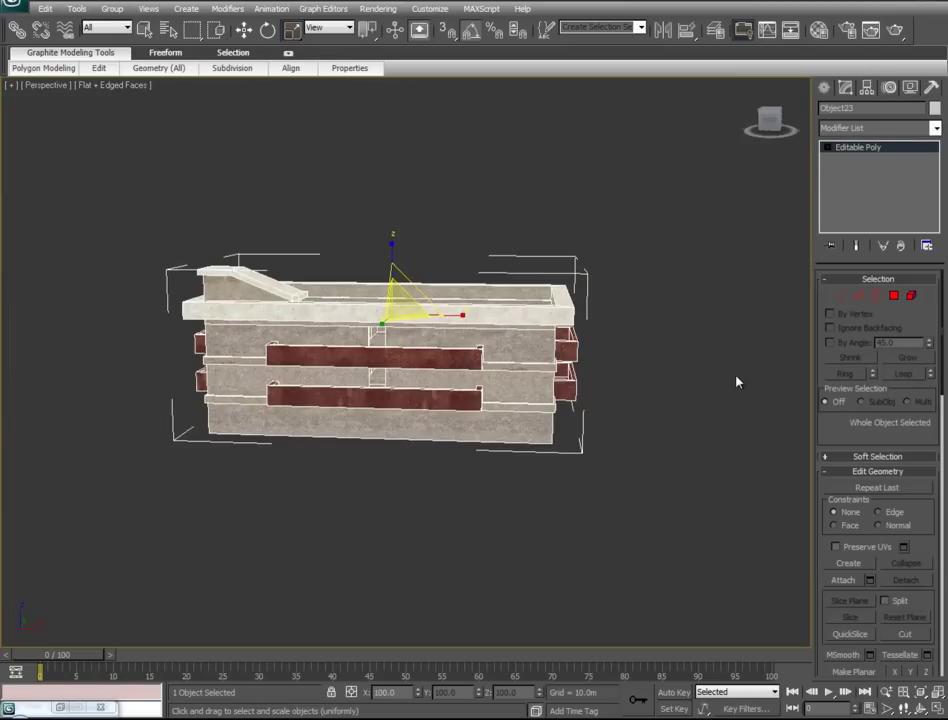
left_click(674, 430)
- Reselect the building and select both roof floor polygons inside the parapet
middle_click_drag(592, 438, 460, 500, "alt")
scroll(411, 385, "up", 5)
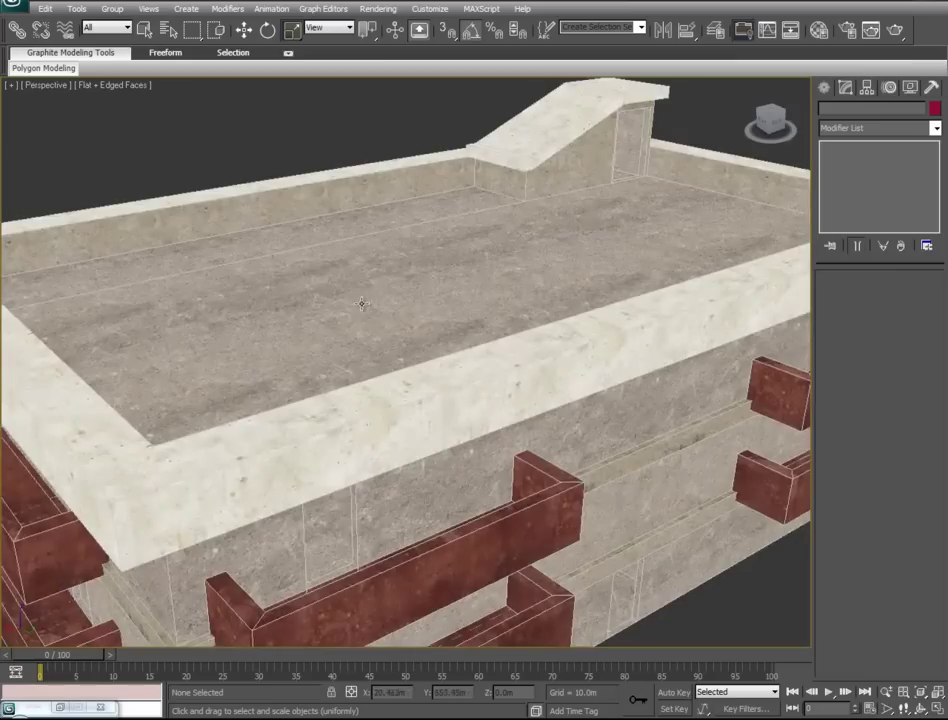
left_click(371, 279)
left_click(893, 296)
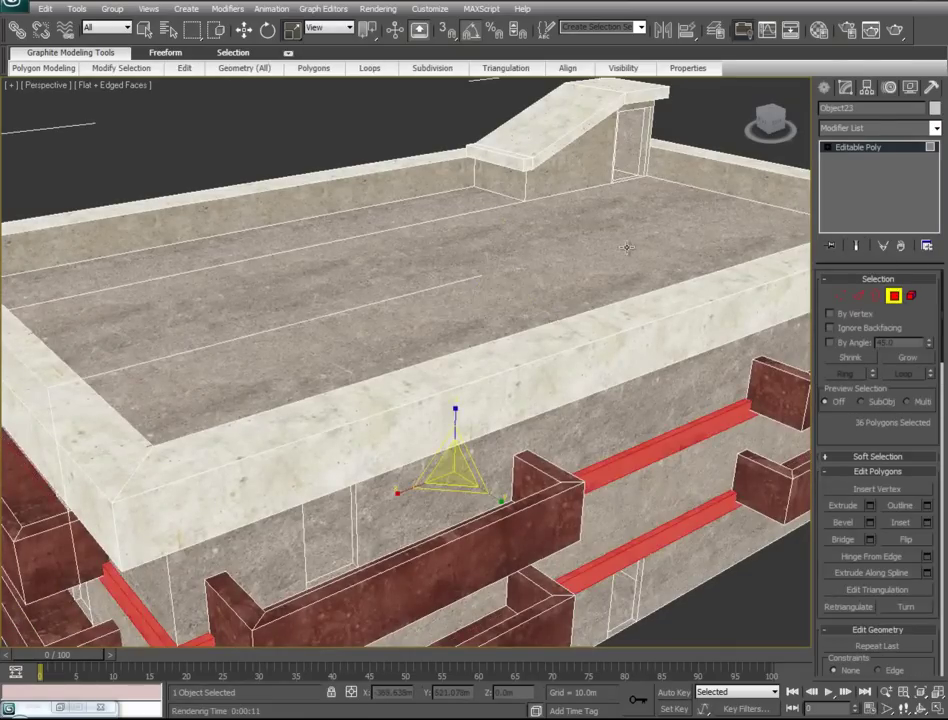
left_click(367, 271)
scroll(341, 372, "up", 3)
middle_click_drag(341, 372, 520, 400, "alt")
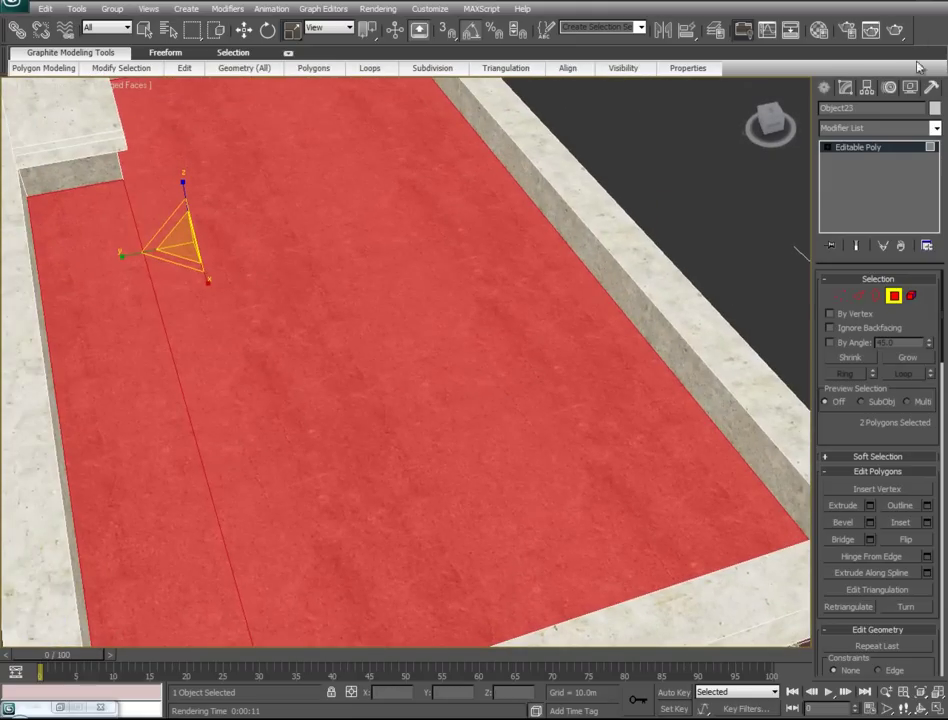
- Apply the FloorTiles#3 sub-material of BuildingTextures to the selected roof floor and show its map in the viewport
left_click(818, 30)
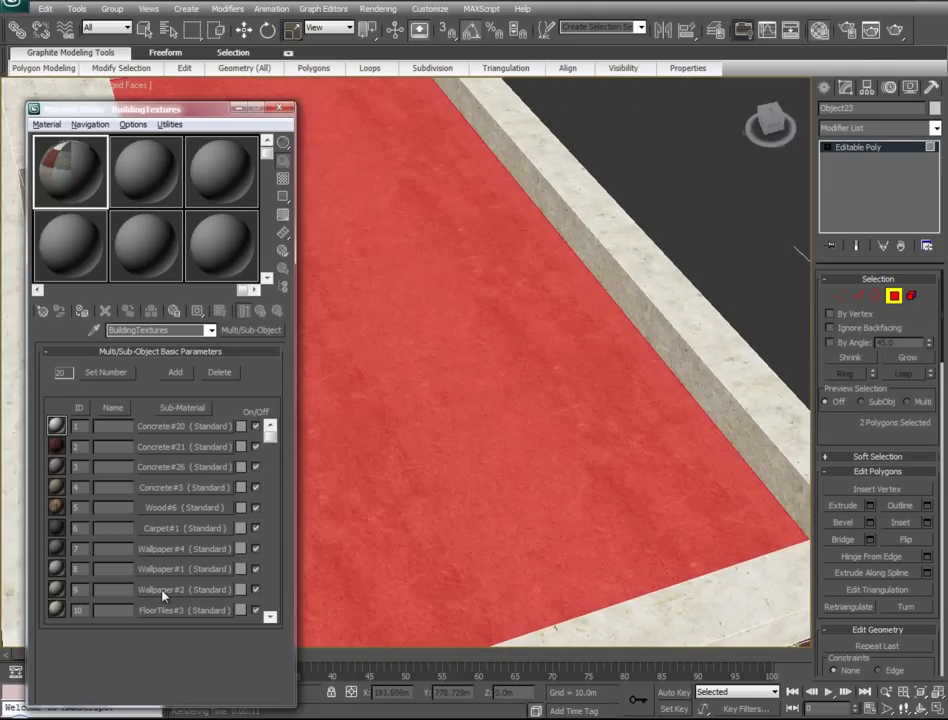
left_click(178, 611)
left_click(220, 311)
left_click(260, 312)
left_click(238, 108)
middle_click_drag(307, 186, 568, 578)
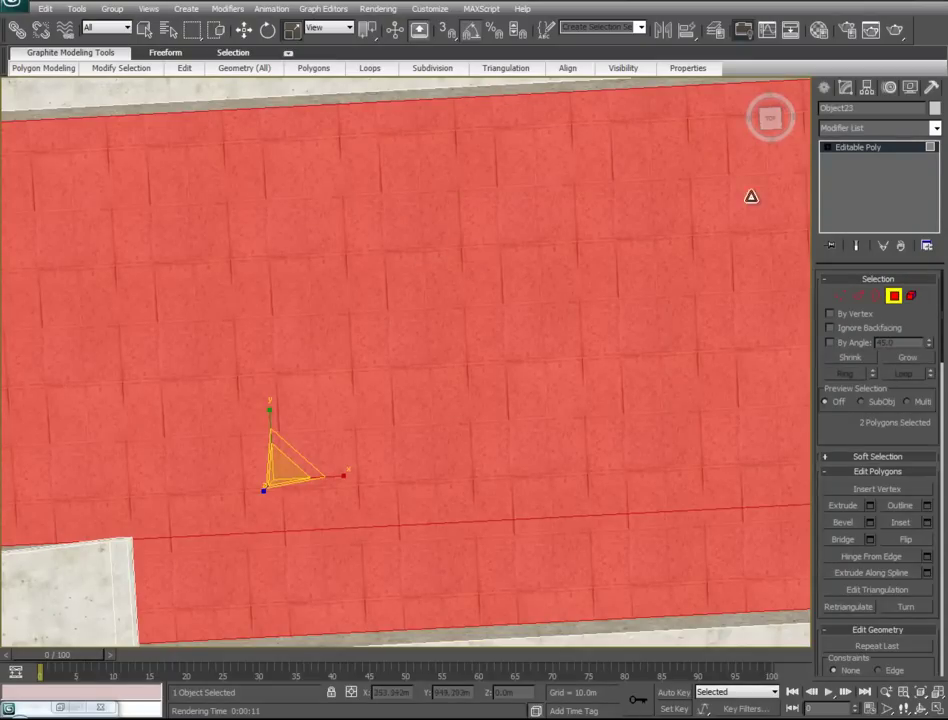
- Add a UVW Map modifier to the selected roof floor and set its mapping to Box
left_click(936, 128)
scroll(878, 500, "down", 15)
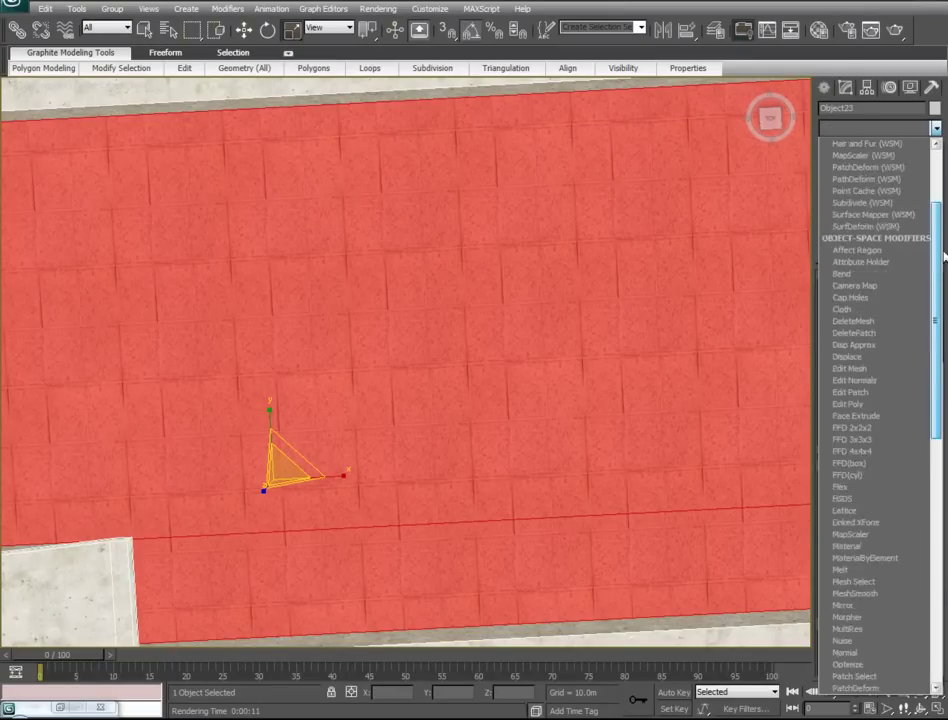
left_click(877, 580)
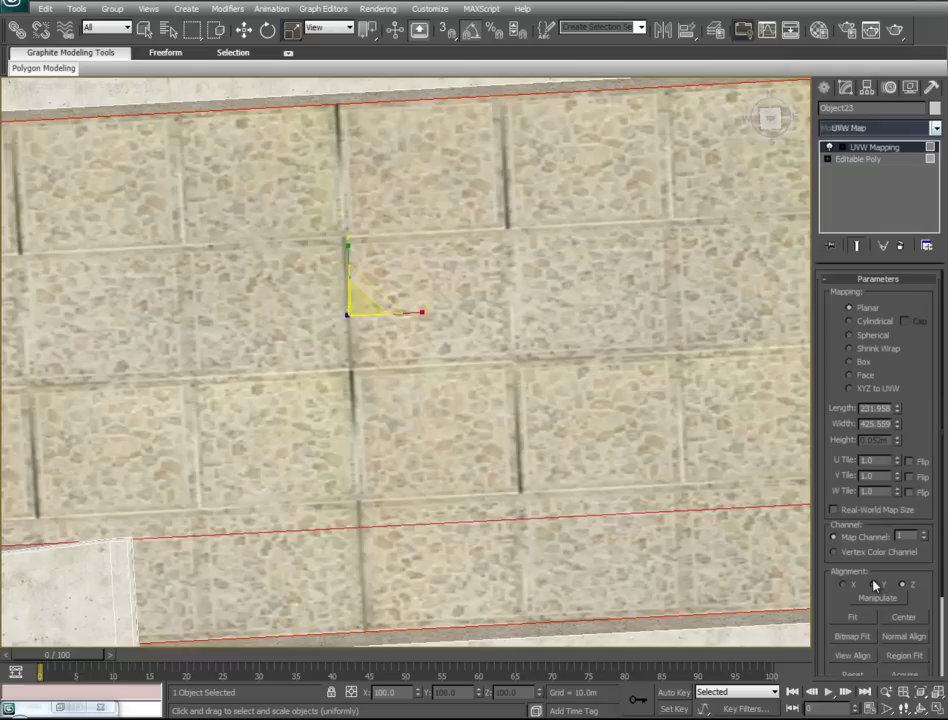
left_click(864, 364)
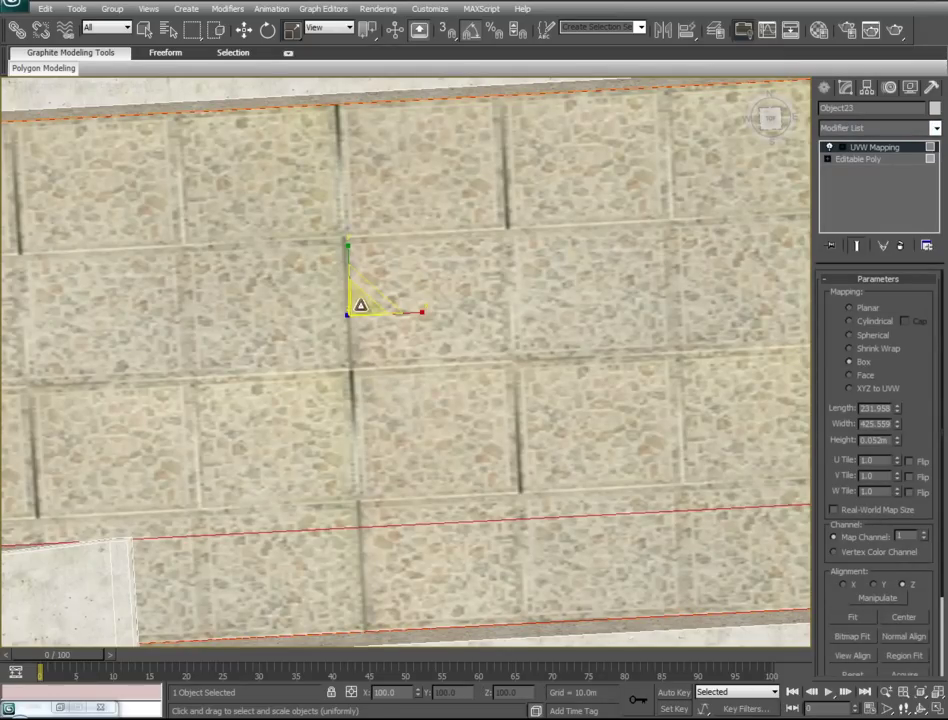
- Switch the roof floor's mapping to Planar, scale its gizmo down uniformly for smaller tiles, and check the tiling across the roof
scroll(360, 322, "down", 2)
scroll(362, 326, "up", 2)
left_click(873, 158)
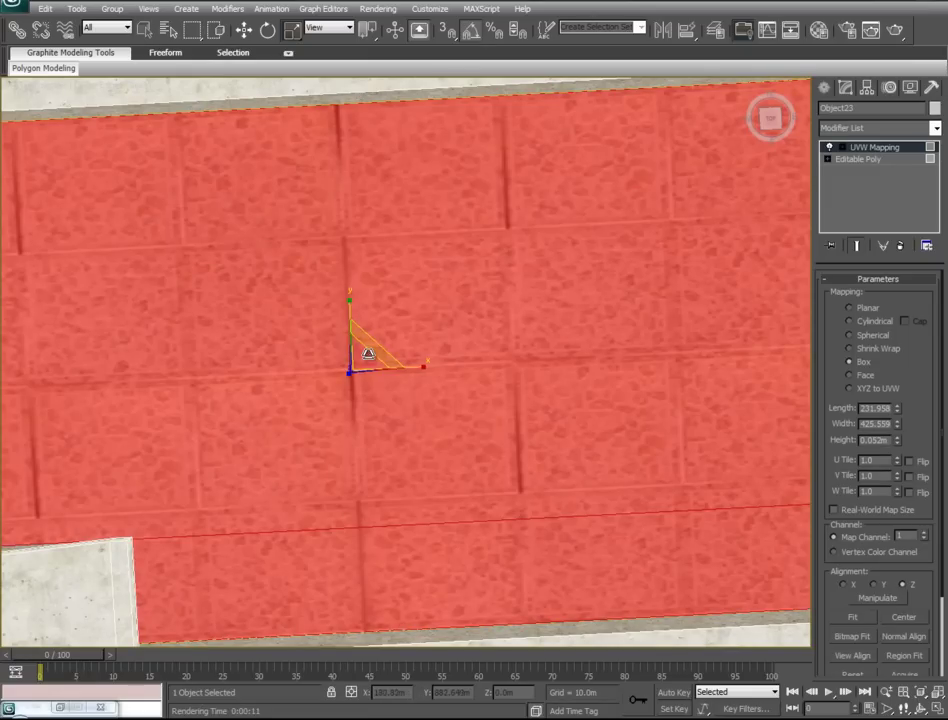
left_click_drag(371, 350, 265, 296)
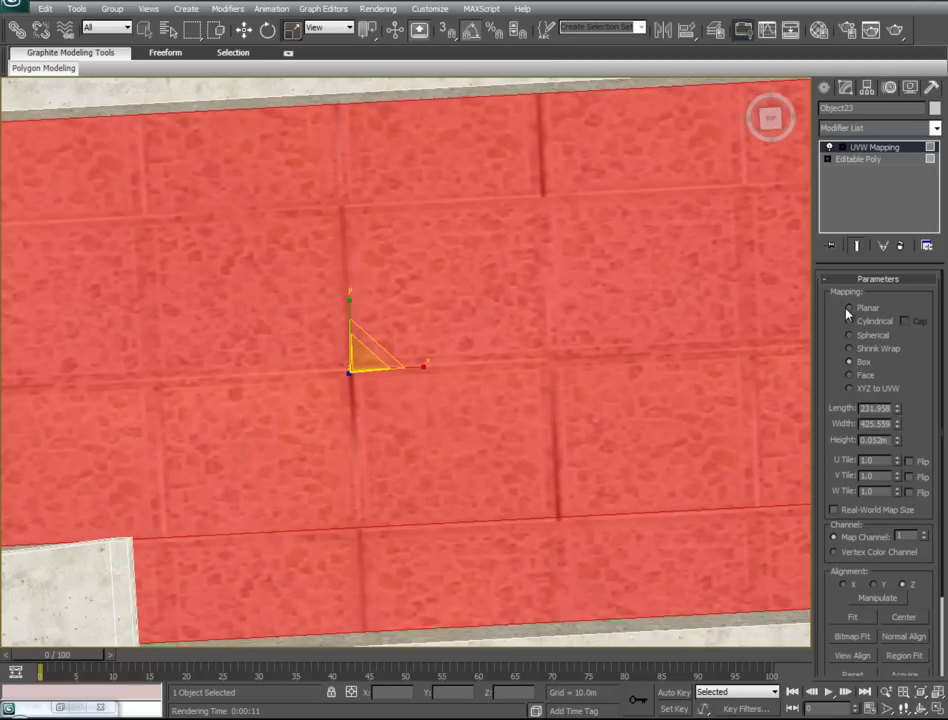
left_click_drag(371, 342, 252, 449)
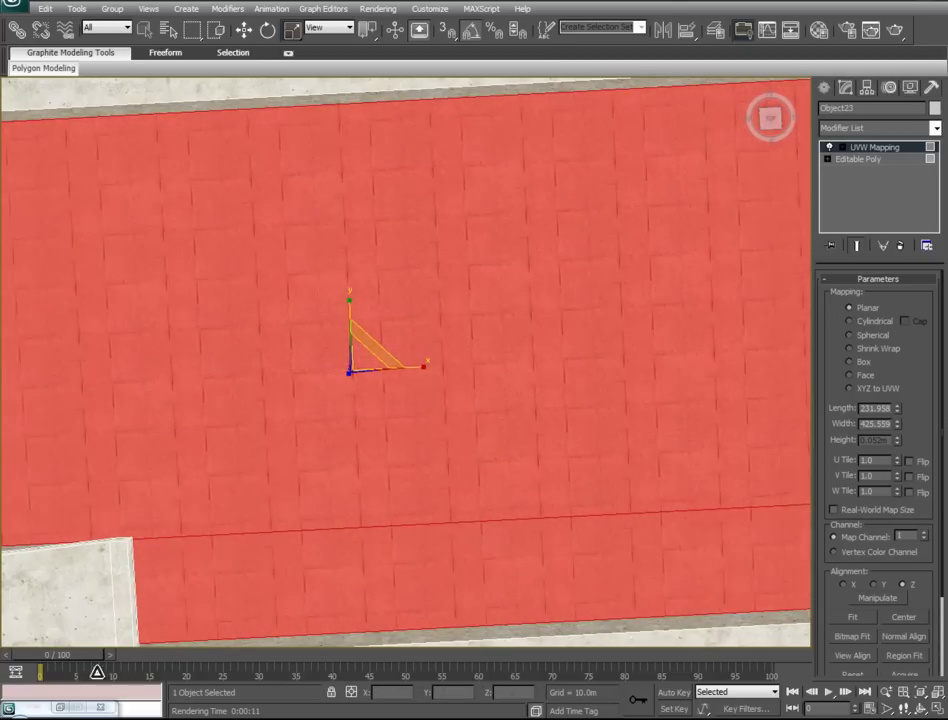
key("p")
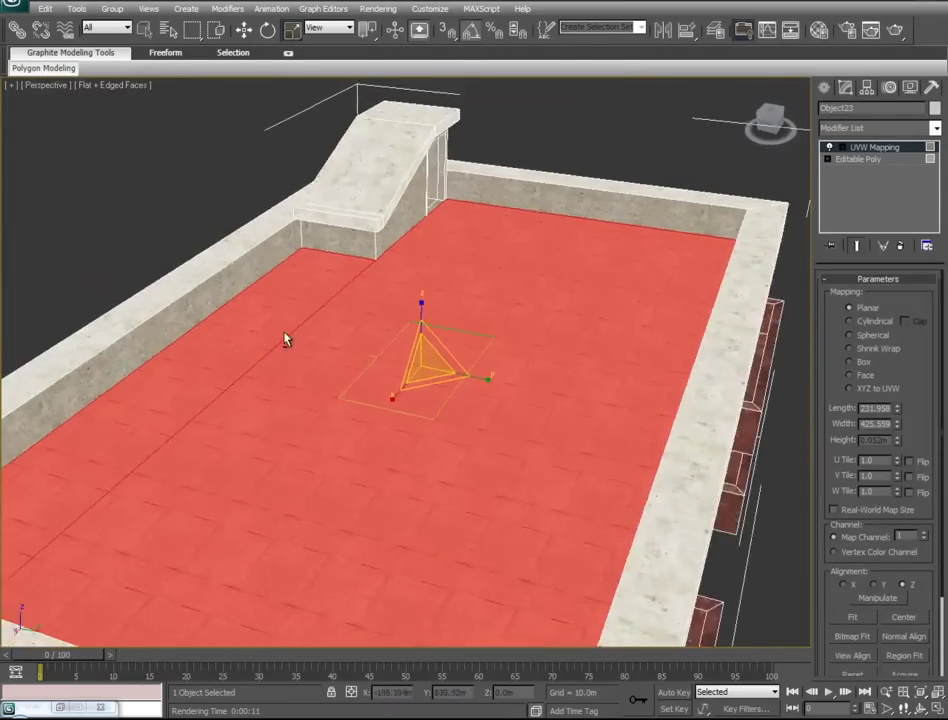
key("z")
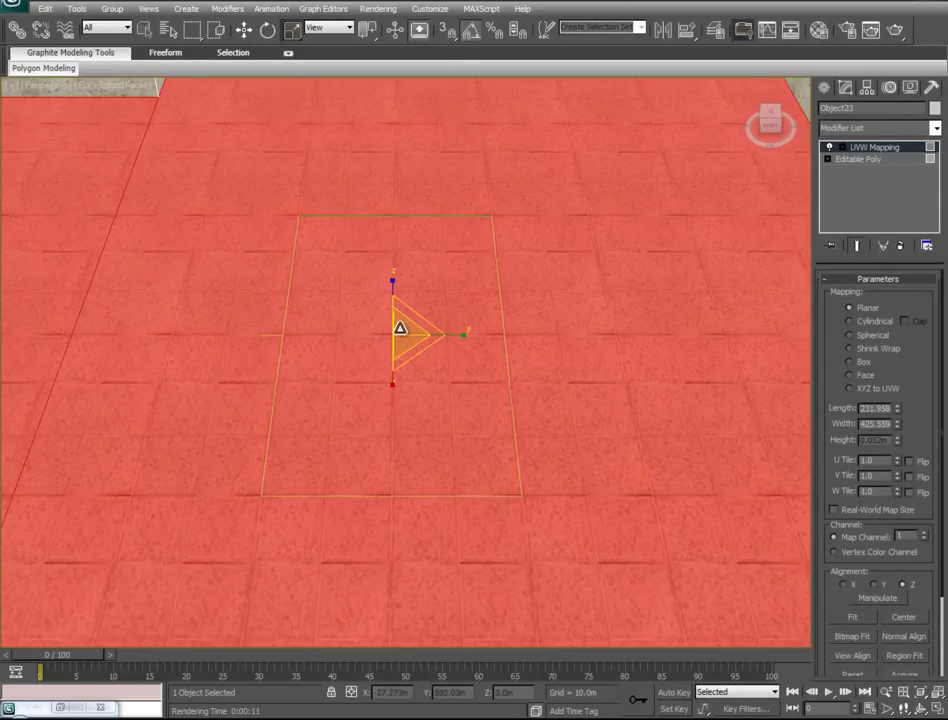
scroll(459, 436, "down", 5)
middle_click_drag(459, 436, 200, 397, "alt")
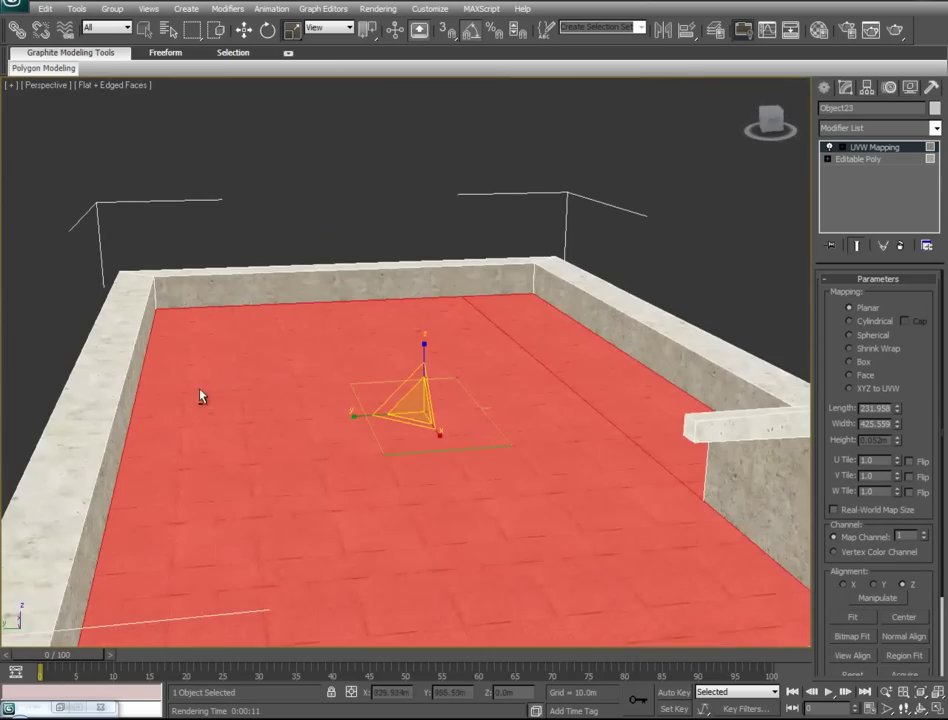
- Collapse the UVW Mapping modifier into the Editable Poly and review the textured building from several sides
right_click(872, 147)
left_click(794, 277)
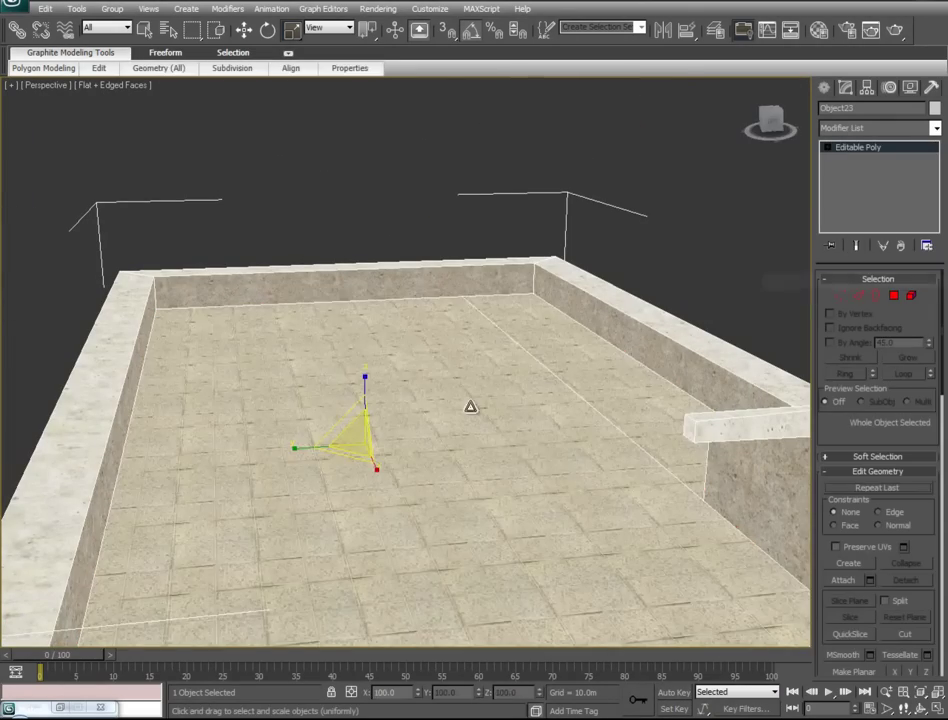
middle_click_drag(550, 401, 632, 266, "alt")
key("z")
middle_click_drag(570, 429, 349, 415, "alt")
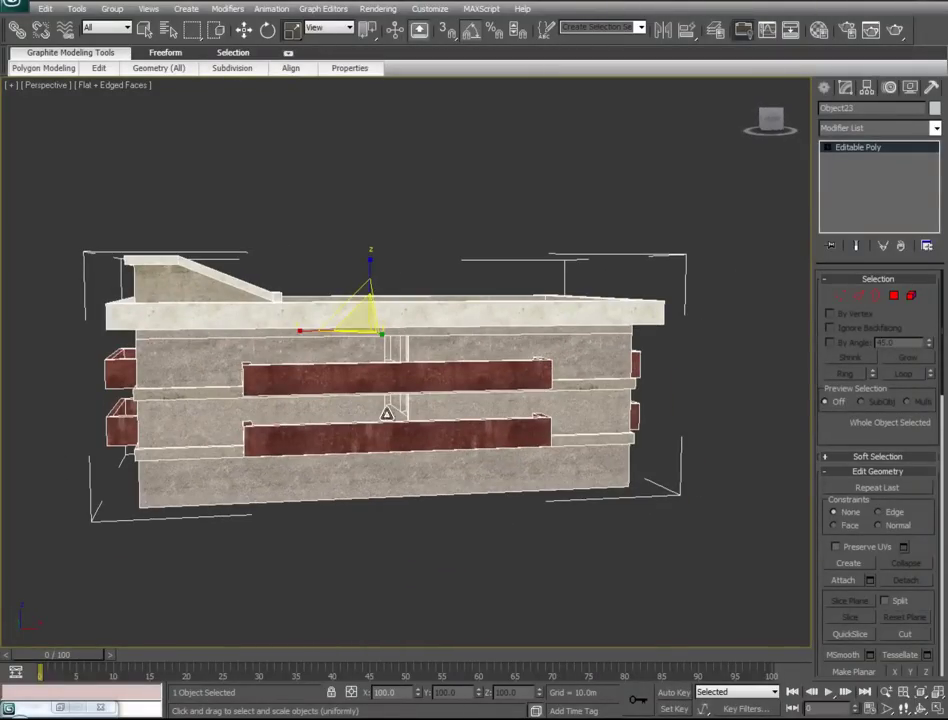
middle_click_drag(439, 401, 296, 444, "alt")
scroll(550, 370, "up", 3)
scroll(489, 417, "down", 3)
middle_click_drag(489, 417, 673, 413, "alt")
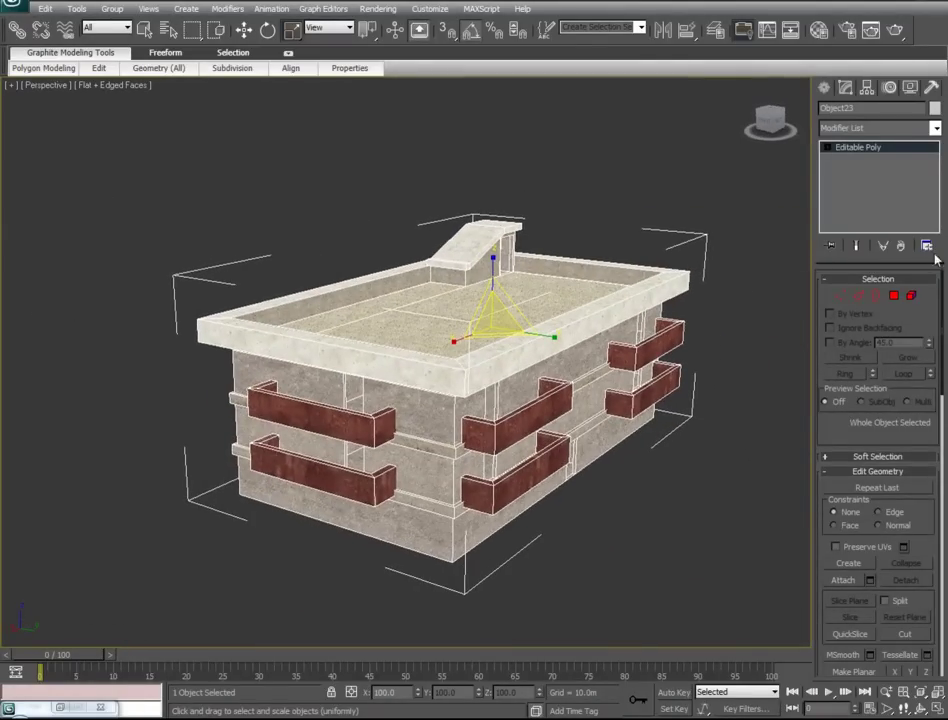
middle_click_drag(218, 411, 180, 390, "alt")
- Start selecting the red balcony walls as whole elements, beginning with those projecting from one side of the building
left_click(911, 296)
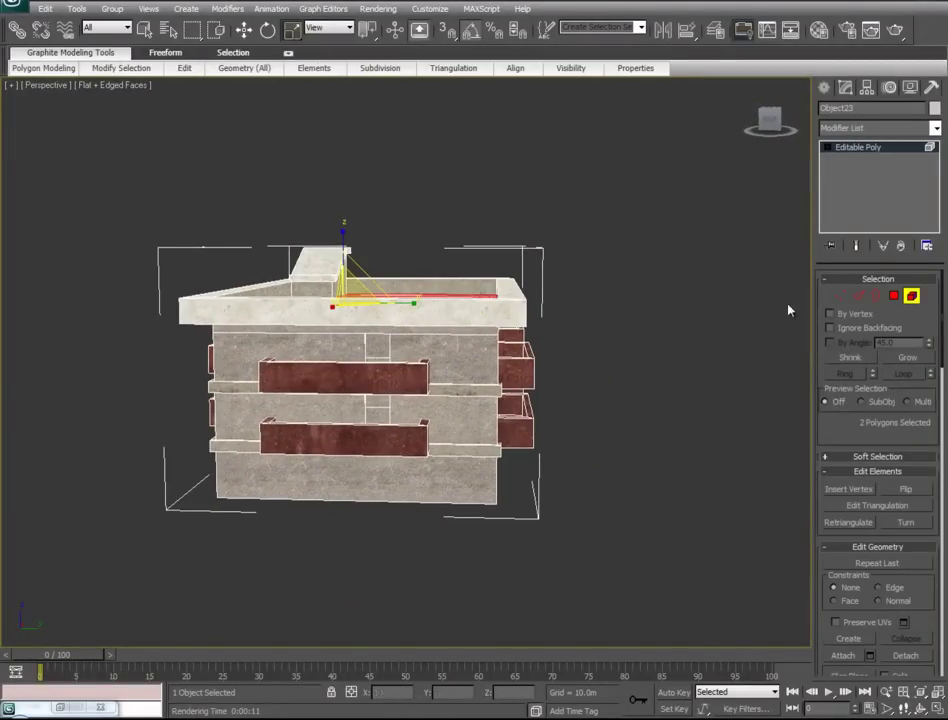
left_click_drag(600, 254, 536, 489)
key("4")
middle_click_drag(535, 488, 516, 353, "alt")
left_click_drag(624, 236, 554, 443)
key("5")
left_click_drag(611, 307, 529, 466)
left_click(513, 371, "ctrl")
- Add the remaining red balcony elements on the other sides to the selection and hide them all
middle_click_drag(548, 413, 298, 469, "alt")
left_click(408, 427, "ctrl")
left_click(437, 506, "ctrl")
middle_click_drag(656, 409, 563, 418, "alt")
left_click(563, 418, "ctrl")
left_click(575, 445, "ctrl")
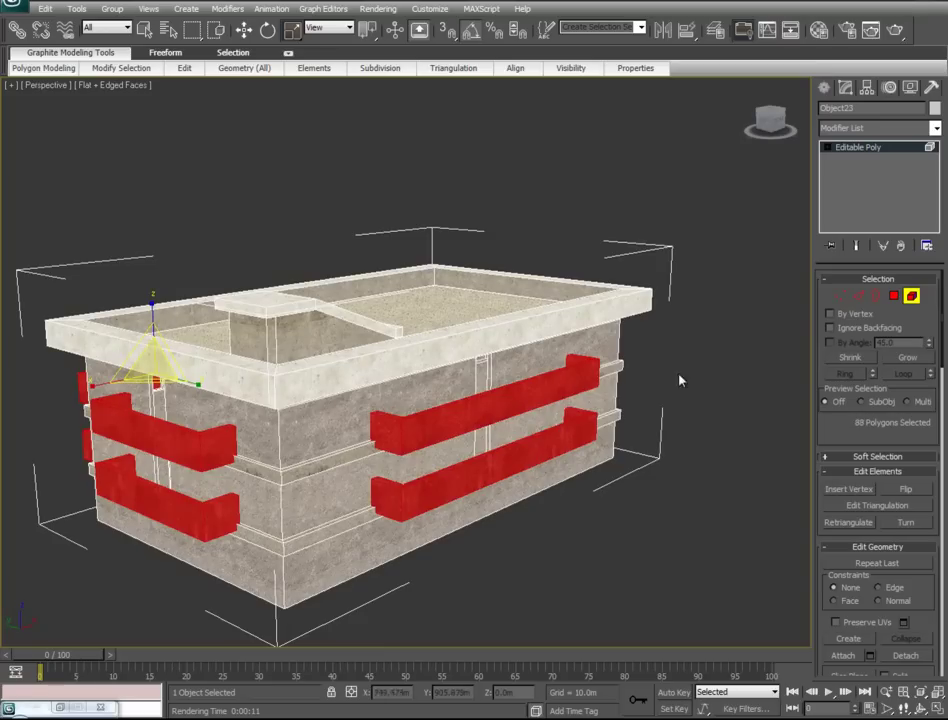
middle_click_drag(689, 340, 562, 380, "alt")
left_click(565, 375, "ctrl")
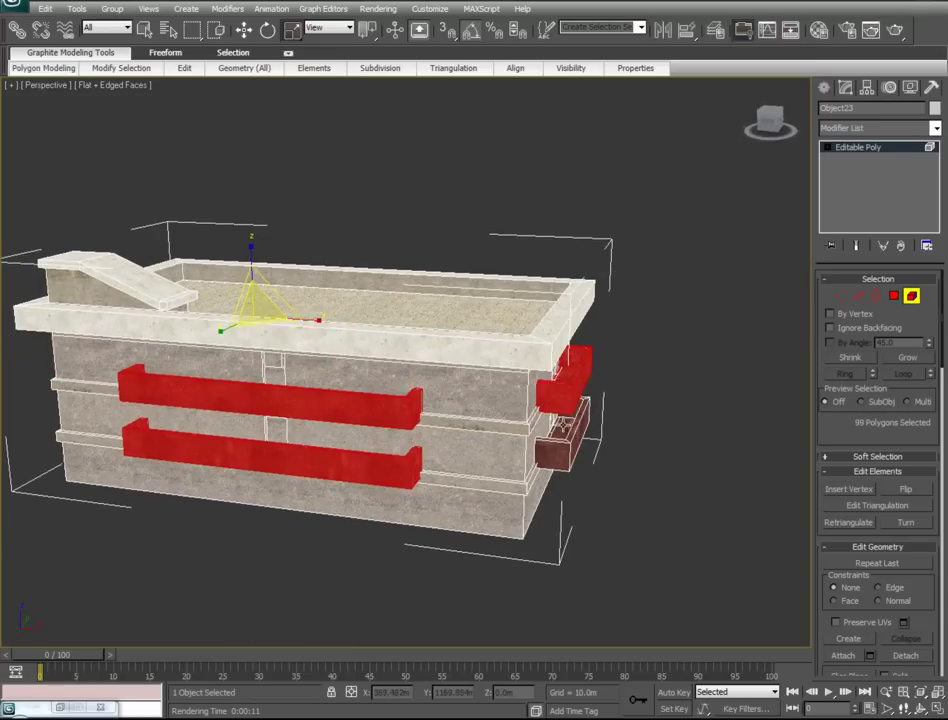
left_click(555, 450, "ctrl")
scroll(818, 425, "down", 10)
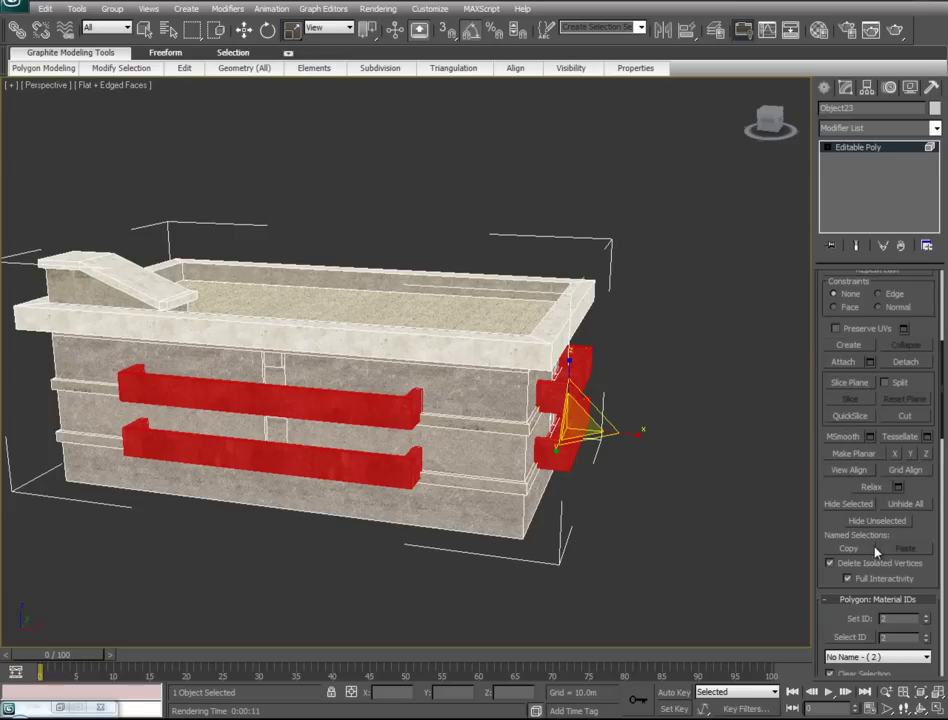
left_click(849, 479)
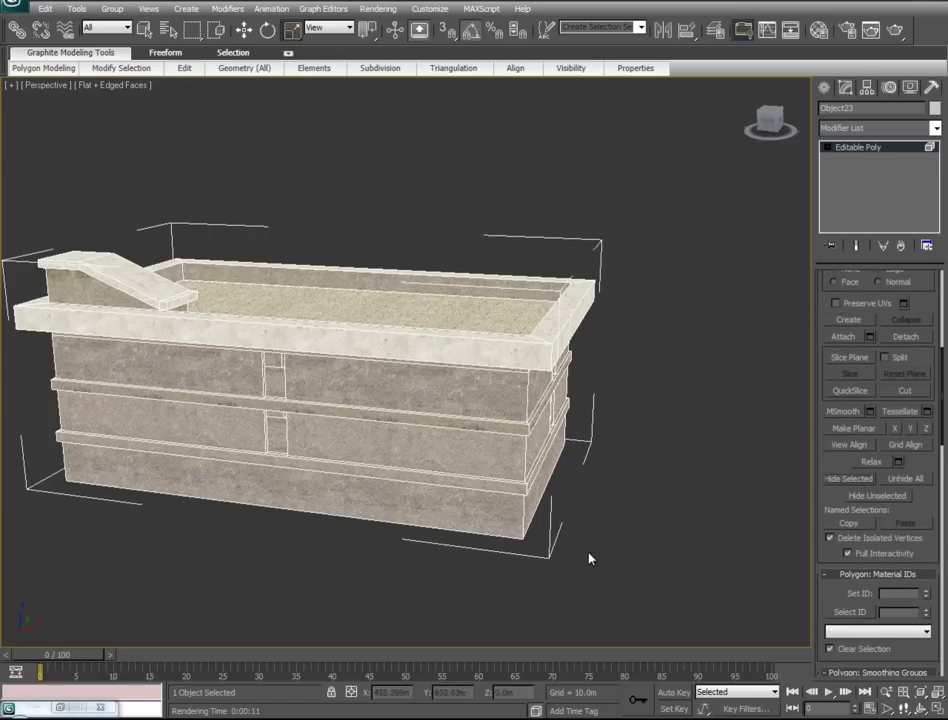
- Select the exterior wall, concrete band and roof polygons and hide them to expose the interior rooms
middle_click_drag(588, 559, 620, 539, "alt")
scroll(929, 303, "up", 10)
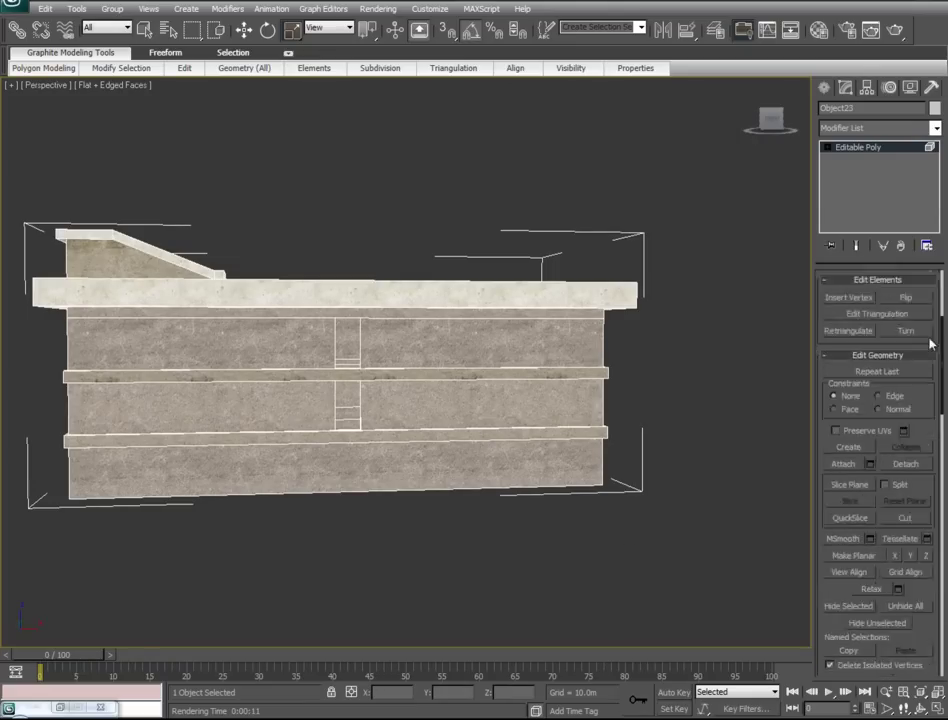
left_click(894, 295)
left_click(542, 325)
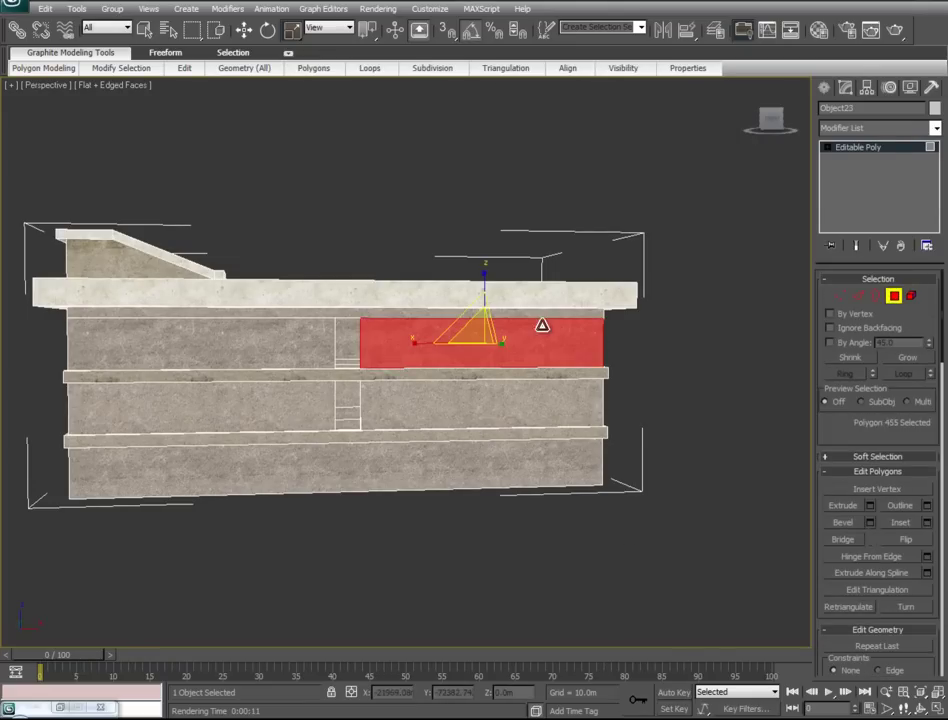
left_click(292, 314, "ctrl")
left_click(250, 340, "ctrl")
left_click(281, 375, "ctrl")
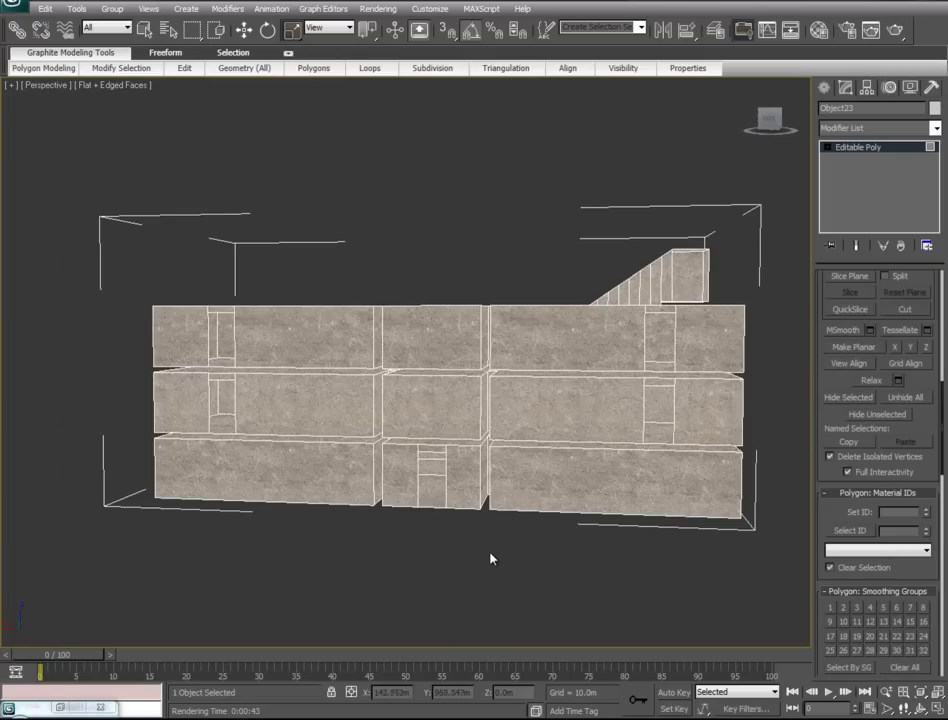
- Select the first two interior floor polygons on the lowest storey
scroll(472, 531, "up", 5)
middle_click_drag(508, 330, 508, 150)
scroll(508, 150, "up", 5)
middle_click_drag(521, 630, 427, 489)
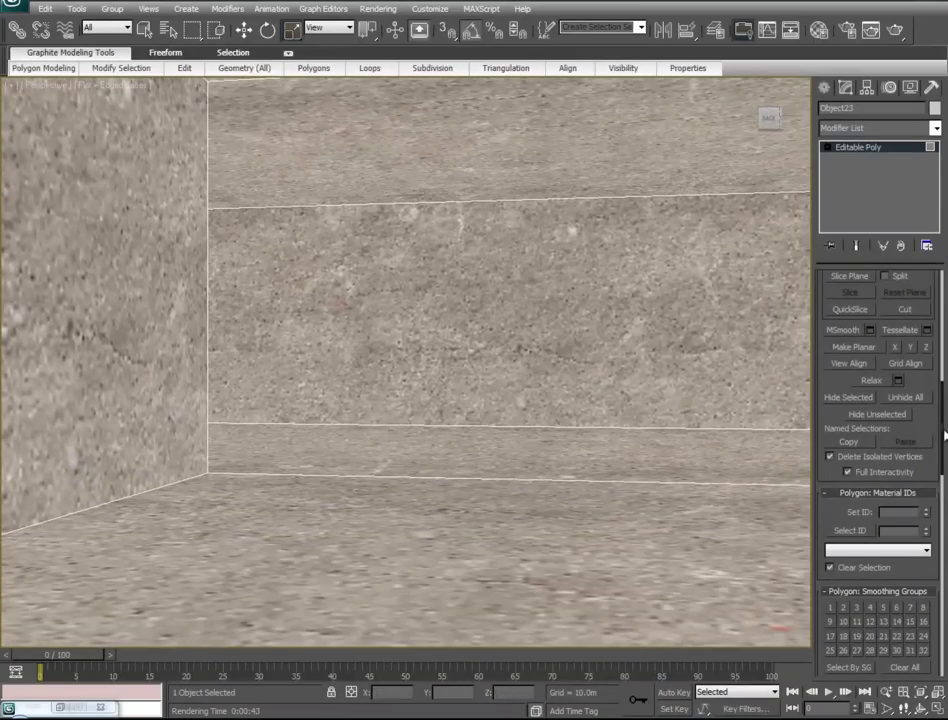
scroll(923, 362, "up", 10)
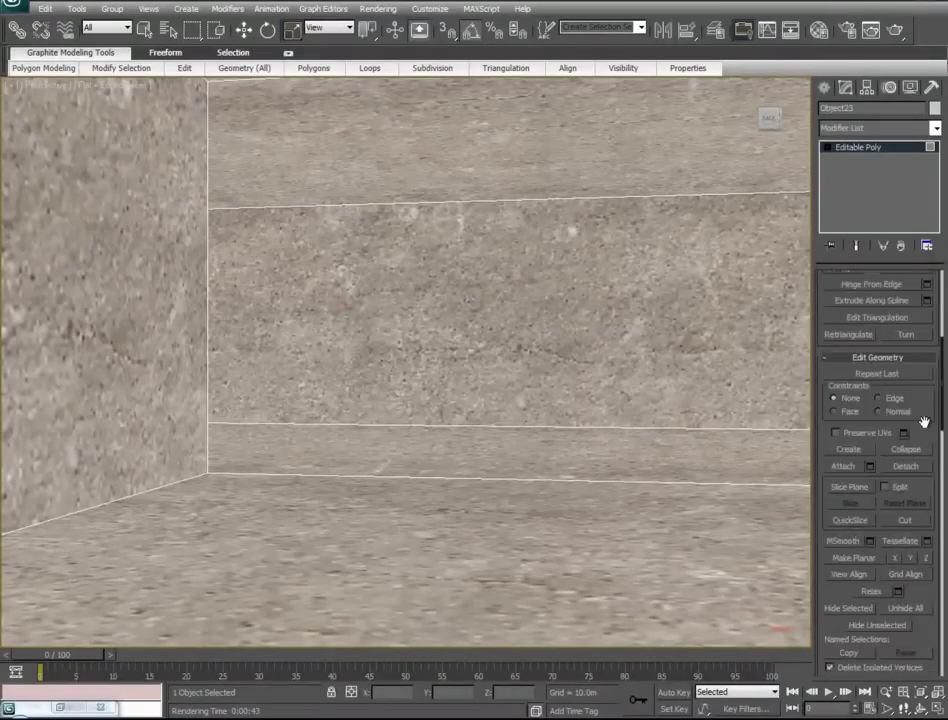
left_click(573, 440)
left_click(475, 520, "ctrl")
middle_click_drag(315, 516, 160, 540, "alt")
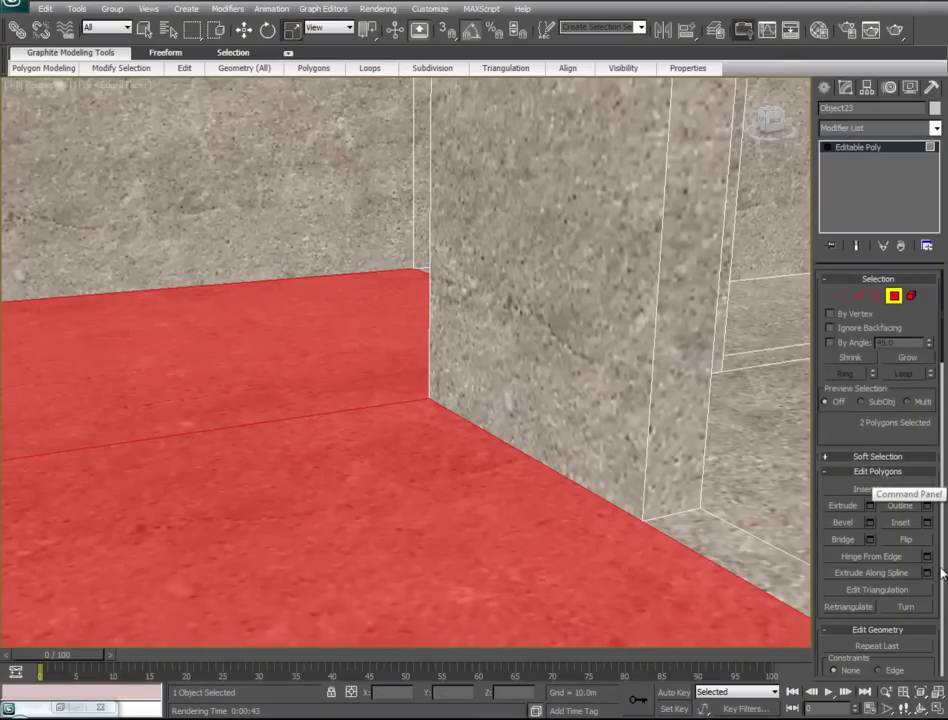
- Add the adjoining room floor, the doorway strips and the floor piece beside the stairs to the lowest storey's selection
left_click(759, 360, "ctrl")
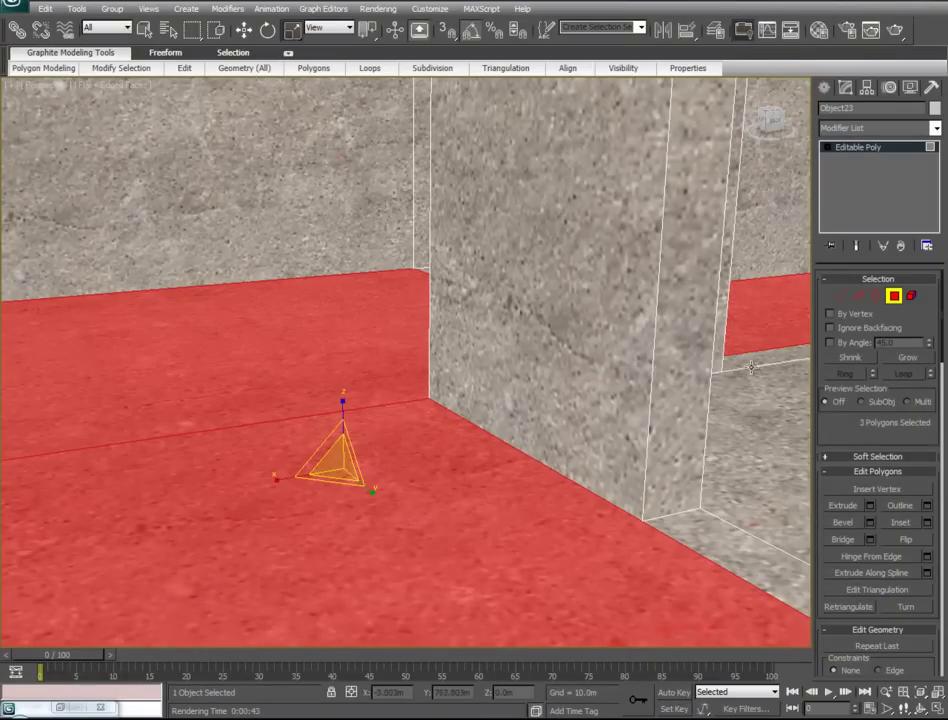
left_click(751, 415, "ctrl")
left_click(708, 480, "ctrl")
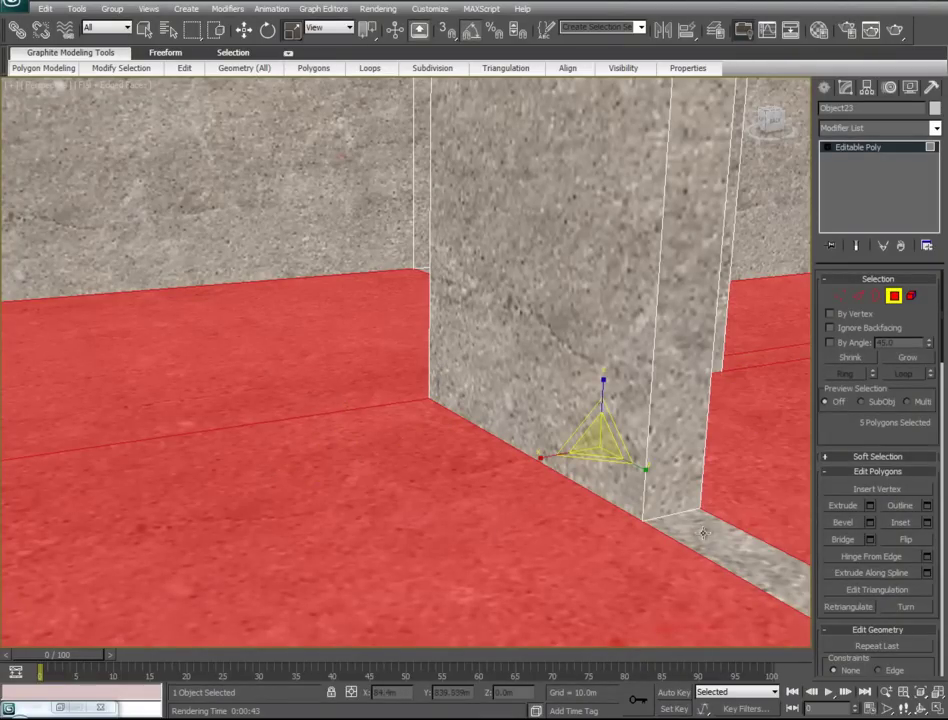
left_click(703, 533, "ctrl")
middle_click_drag(402, 529, 790, 545, "alt")
left_click(201, 334, "ctrl")
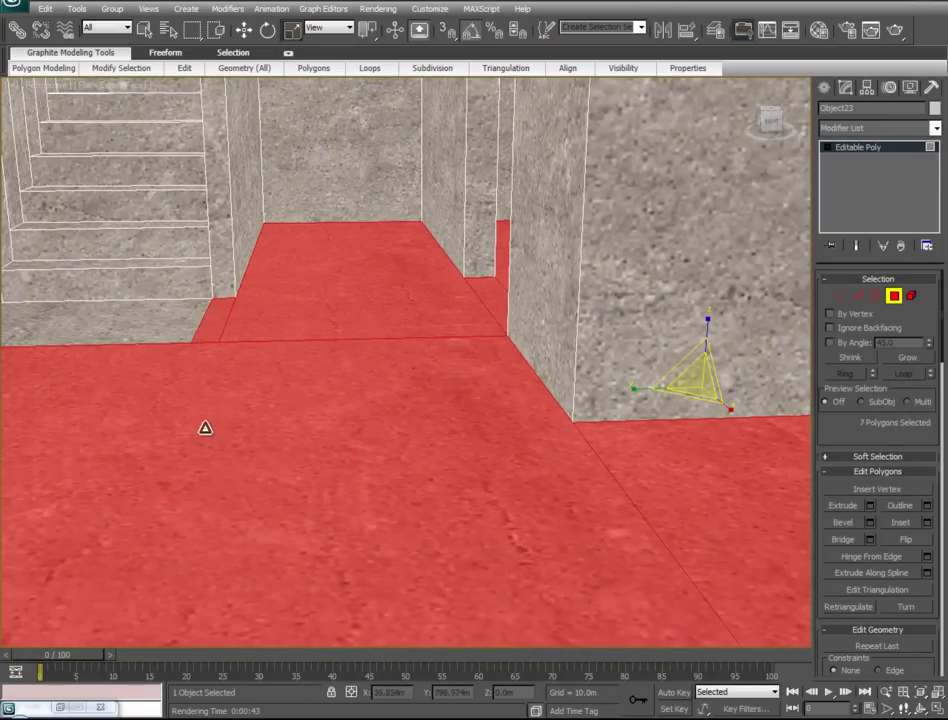
- Add the floor of the remaining room behind the inner walls to the lowest storey's selection
middle_click_drag(205, 428, 372, 417)
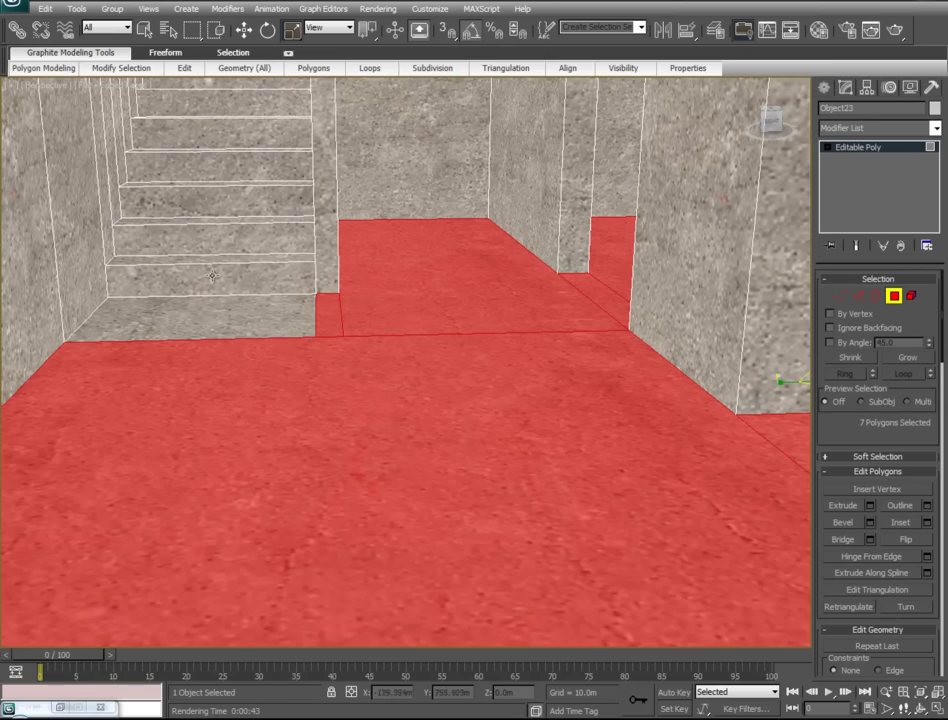
middle_click_drag(533, 416, 138, 398, "alt")
middle_click_drag(560, 340, 167, 453)
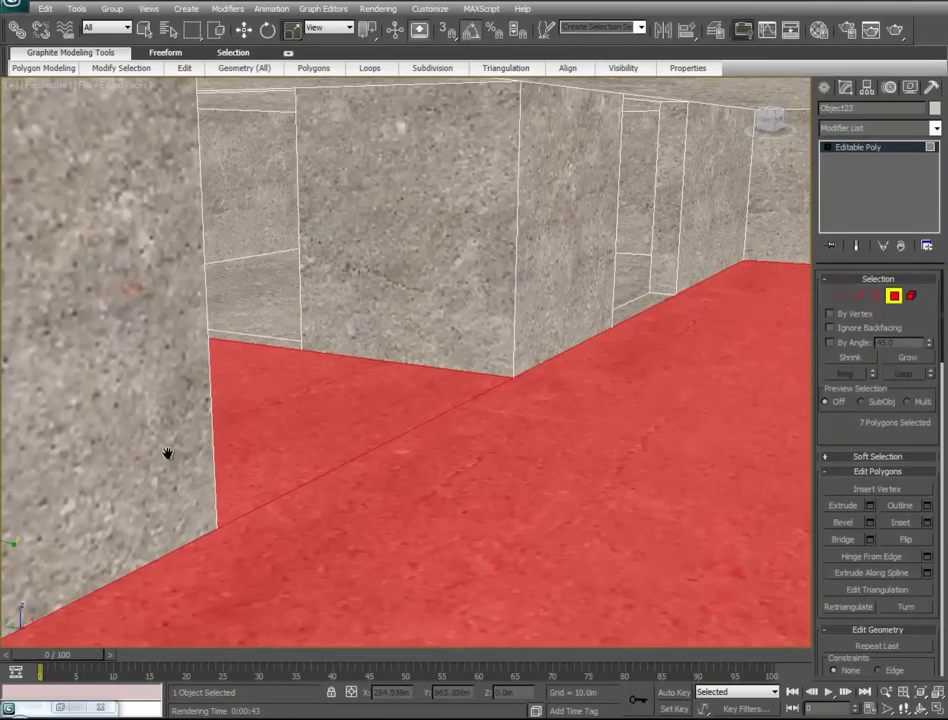
left_click(239, 279, "ctrl")
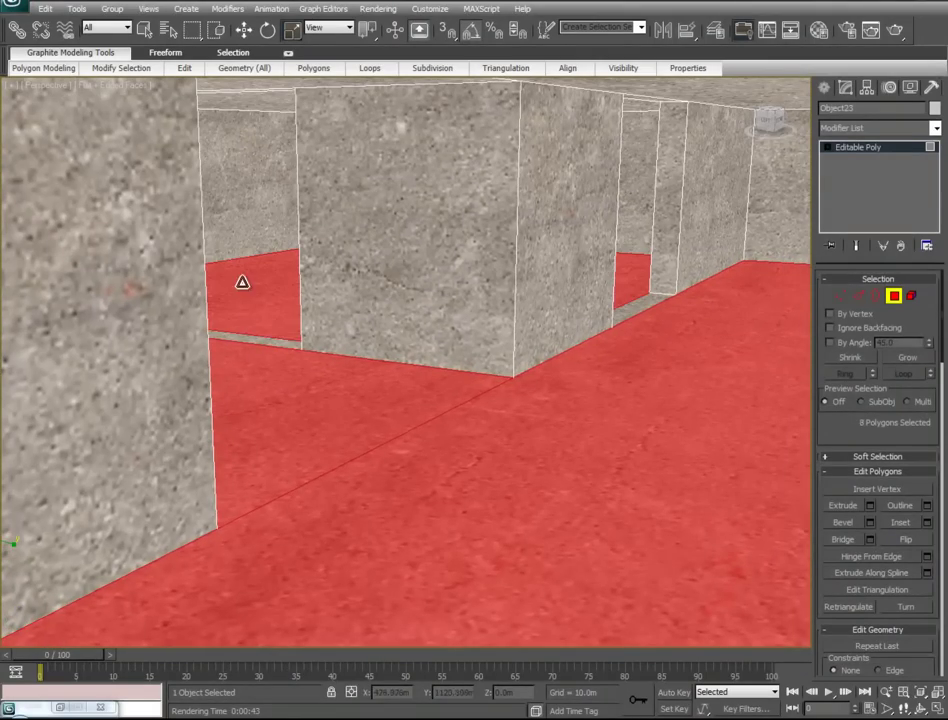
left_click(622, 272, "ctrl")
- Add the middle storey's room floors, corridor floor and doorway strips to the polygon selection
middle_click_drag(553, 201, 545, 514)
left_click(638, 233, "ctrl")
left_click(632, 291, "ctrl")
left_click(351, 306, "ctrl")
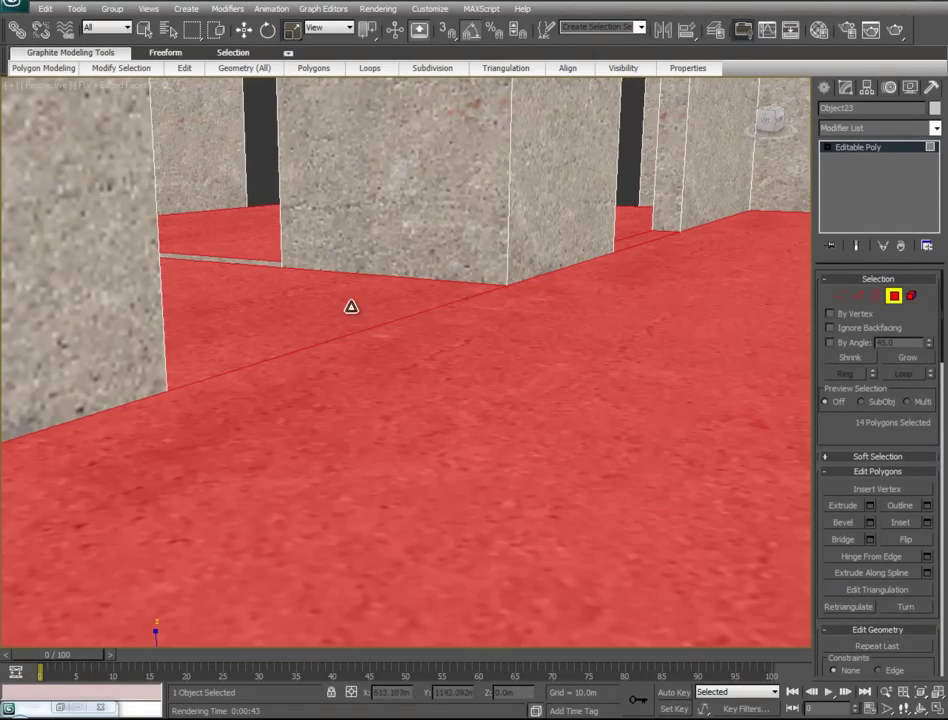
left_click(266, 255, "ctrl")
middle_click_drag(262, 262, 325, 433)
left_click(169, 243, "ctrl")
left_click(150, 243, "ctrl")
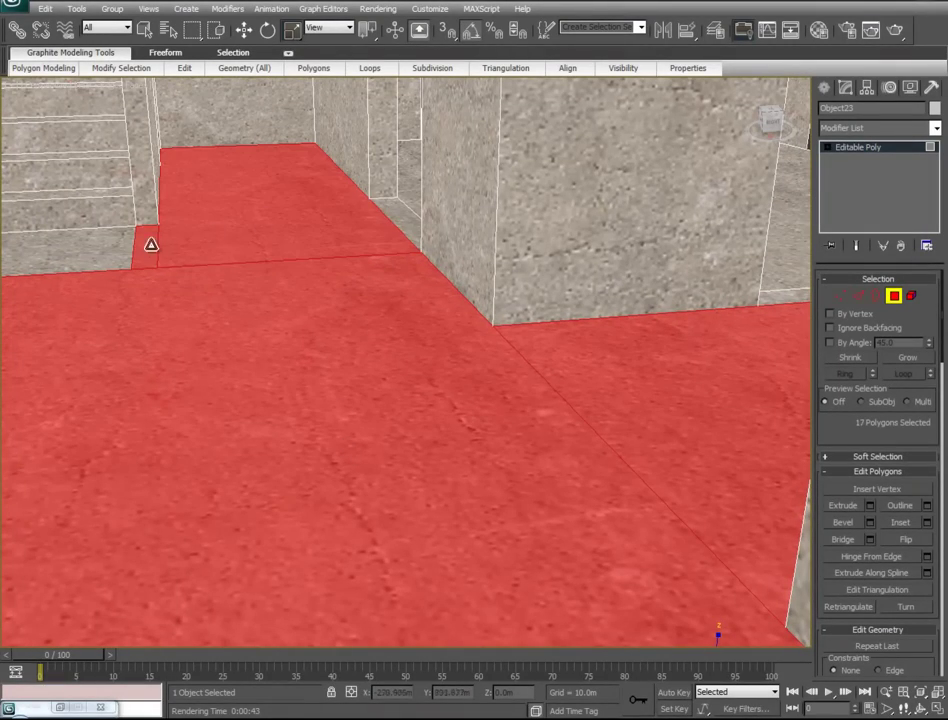
left_click(393, 213, "ctrl")
left_click(403, 193, "ctrl")
- Add the first room floors and their connecting doorway strip on the top storey to the polygon selection
middle_click_drag(547, 351, 798, 631, "alt")
left_click(688, 252, "ctrl")
left_click(662, 245, "ctrl")
left_click(671, 263, "ctrl")
scroll(798, 631, "down", 4)
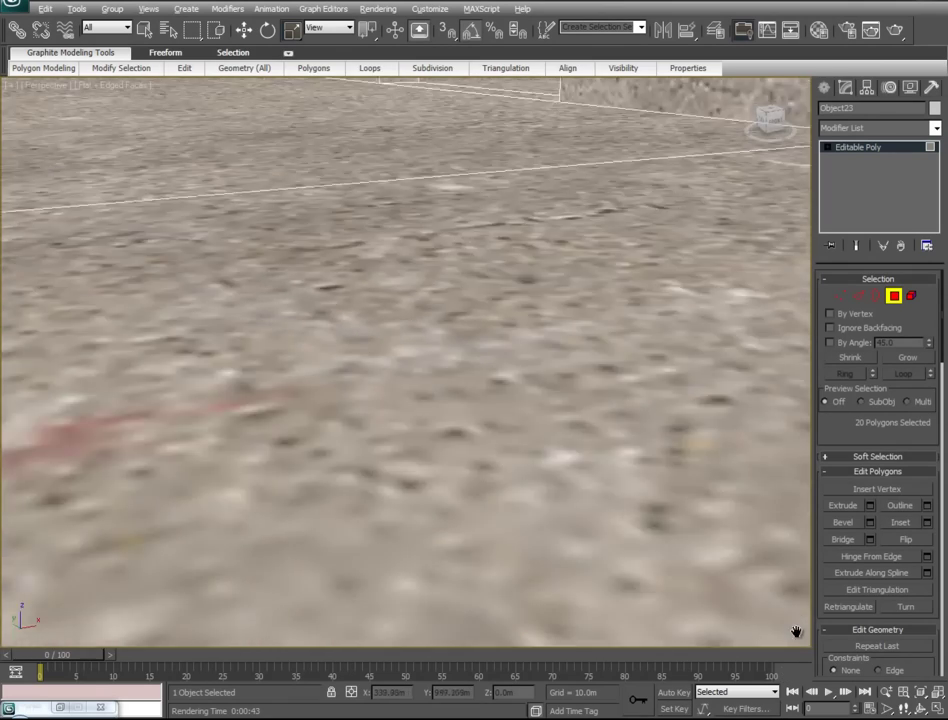
left_click(410, 205, "ctrl")
left_click(465, 134, "ctrl")
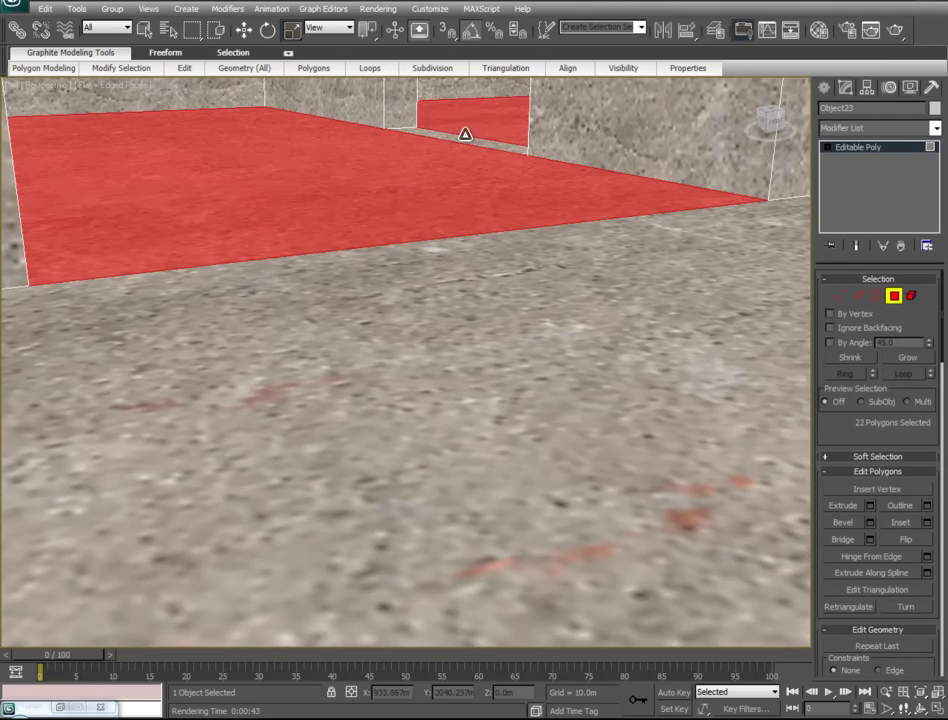
left_click(461, 142, "ctrl")
- Add the top storey's corridor floor, remaining room floors and doorway strips to the polygon selection
middle_click_drag(581, 352, 516, 477, "alt")
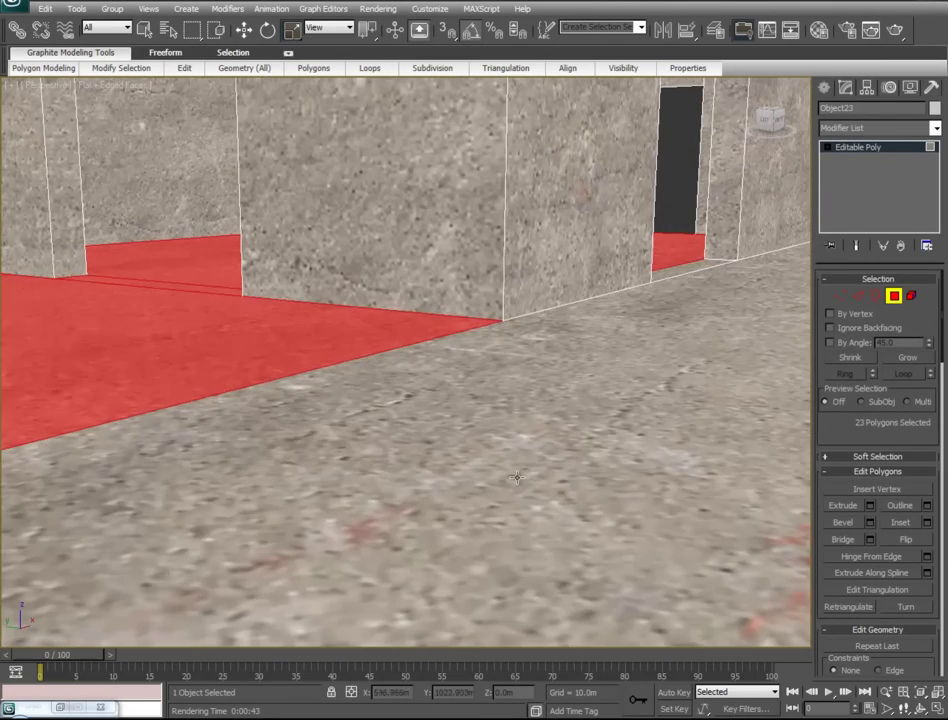
left_click(713, 321, "ctrl")
middle_click_drag(487, 349, 335, 360, "alt")
left_click(284, 225, "ctrl")
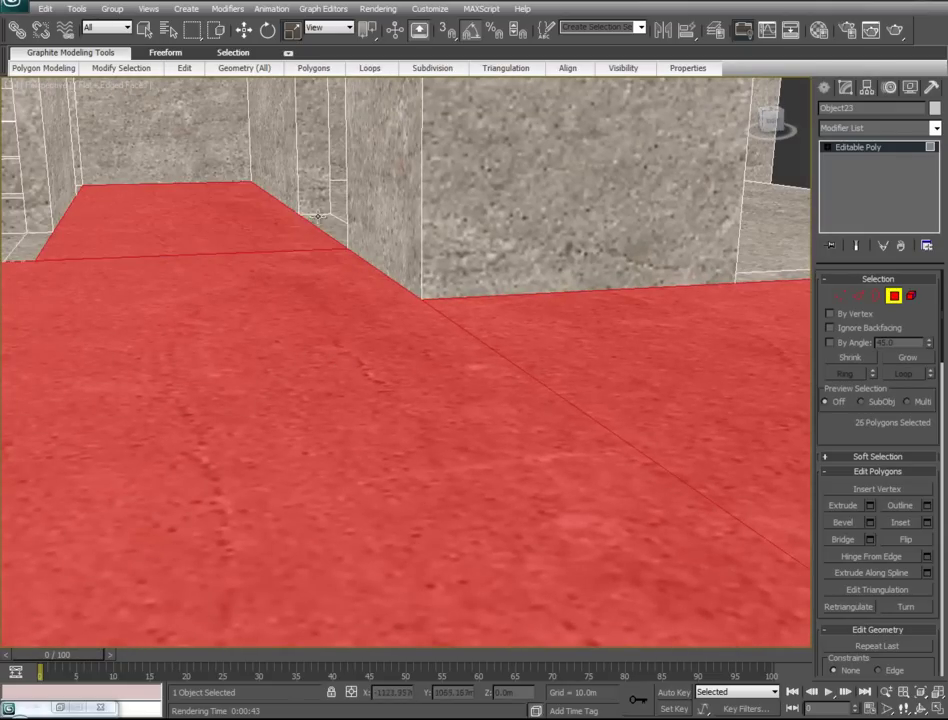
left_click(324, 217, "ctrl")
left_click(340, 204, "ctrl")
middle_click_drag(383, 300, 682, 402, "alt")
left_click(166, 290, "ctrl")
- Check the floor selection on all storeys from outside the building and from within the rooms
middle_click_drag(531, 328, 390, 282, "alt")
scroll(390, 282, "down", 8)
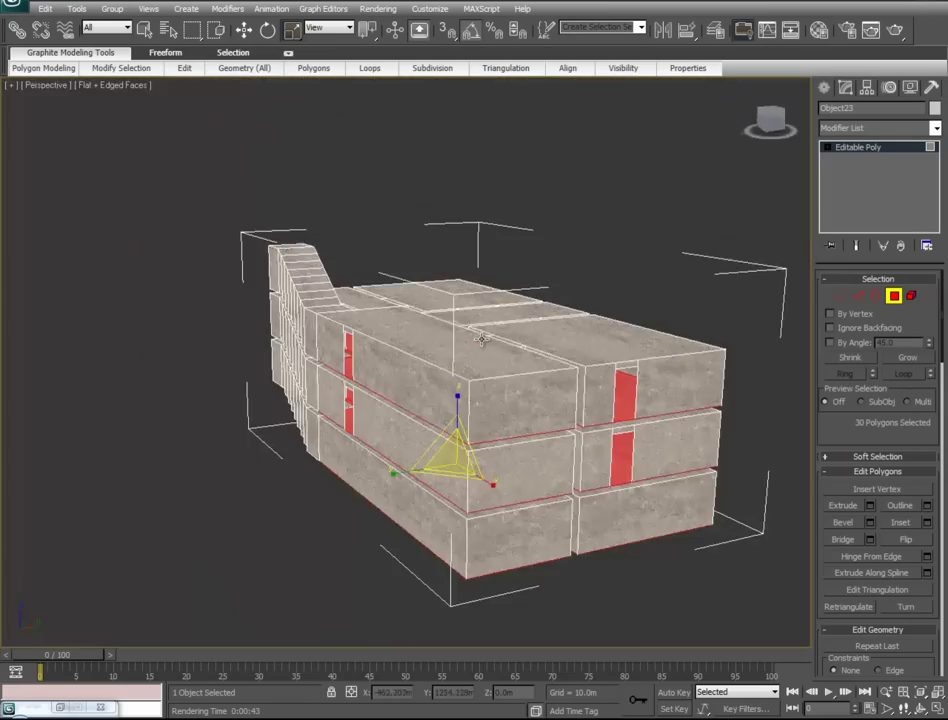
scroll(540, 364, "up", 4)
middle_click_drag(547, 371, 448, 372, "alt")
scroll(448, 372, "up", 5)
middle_click_drag(385, 366, 595, 227, "alt")
scroll(592, 315, "up", 2)
scroll(595, 227, "up", 3)
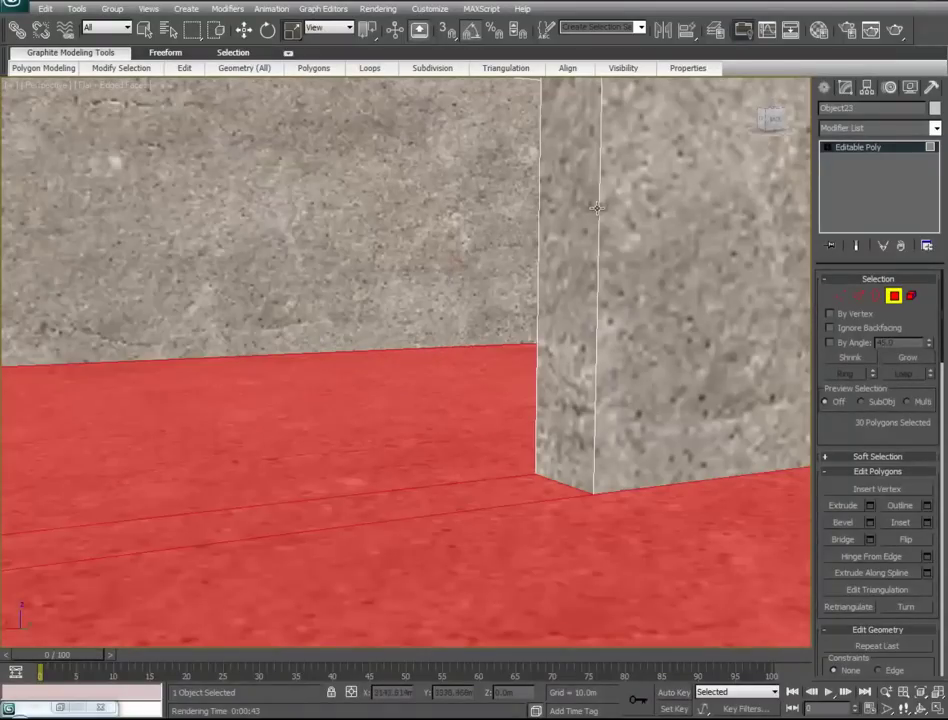
- Apply the Carpet#1 sub-material of BuildingTextures to the selected interior floors and show its map in the viewport
key("m")
left_click(158, 529)
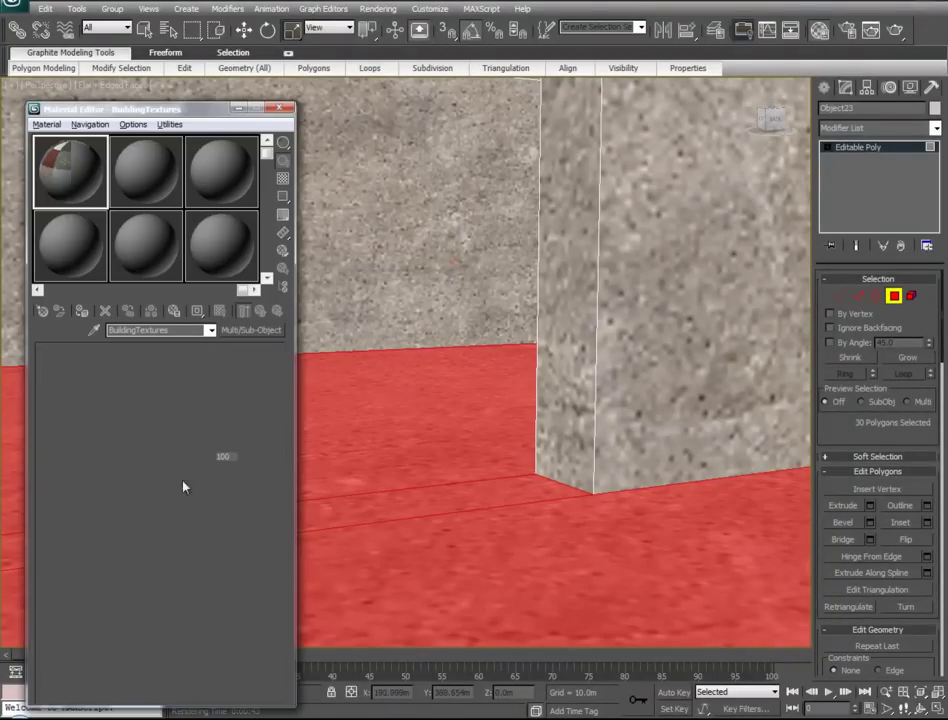
left_click(221, 312)
left_click(259, 313)
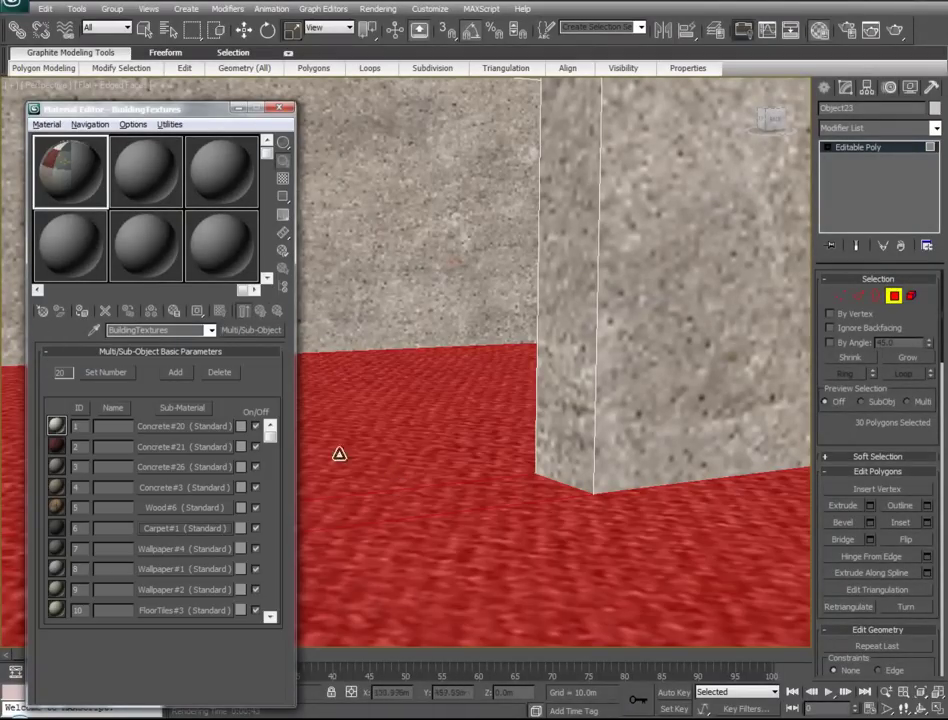
left_click(237, 112)
- Add a UVW Map modifier to the selected interior floors and uniformly scale its planar mapping for a finer carpet pattern
middle_click_drag(529, 499, 298, 582)
left_click(937, 131)
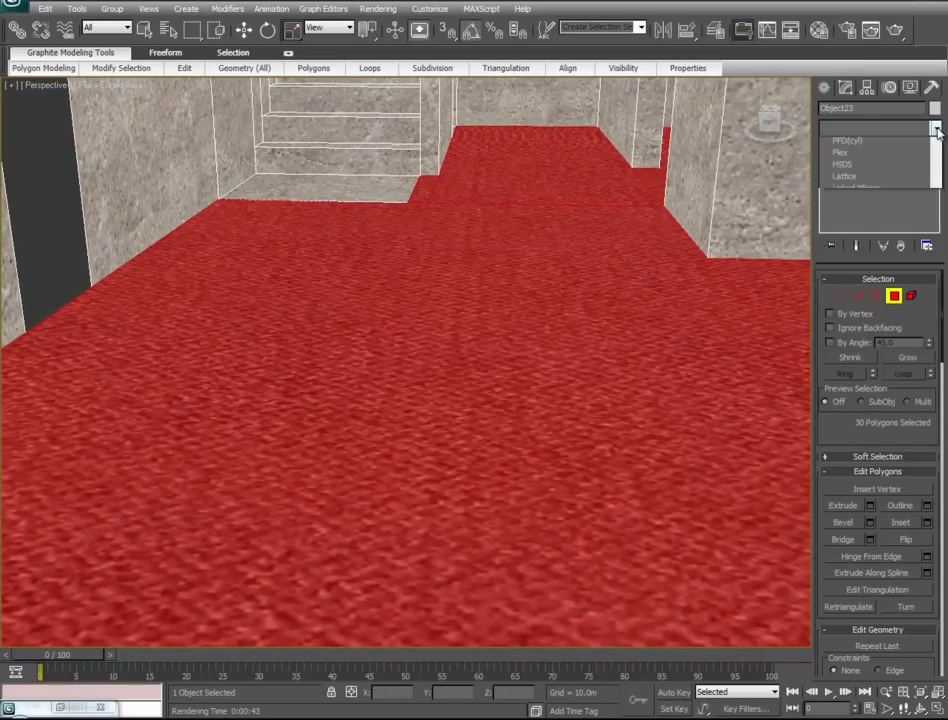
scroll(925, 611, "down", 10)
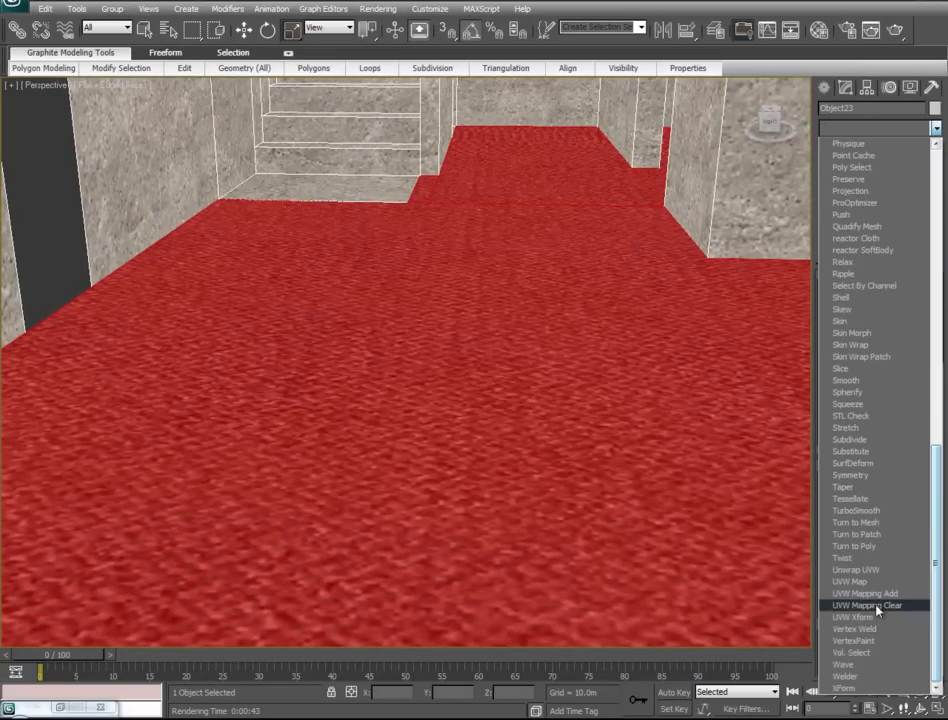
left_click(850, 581)
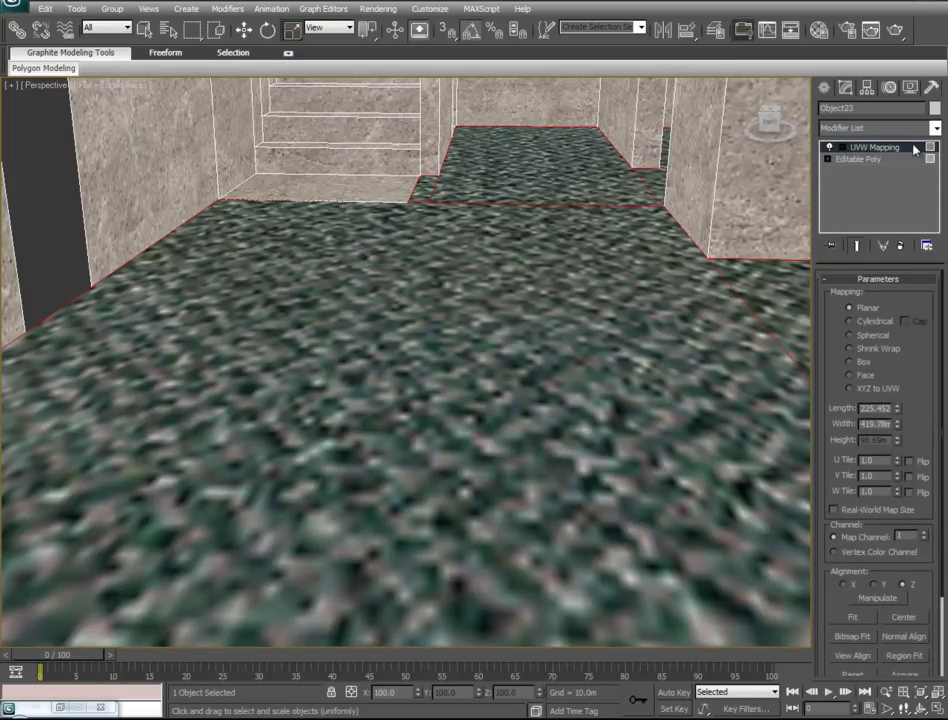
middle_click_drag(547, 382, 450, 300, "alt")
left_click_drag(616, 549, 722, 436)
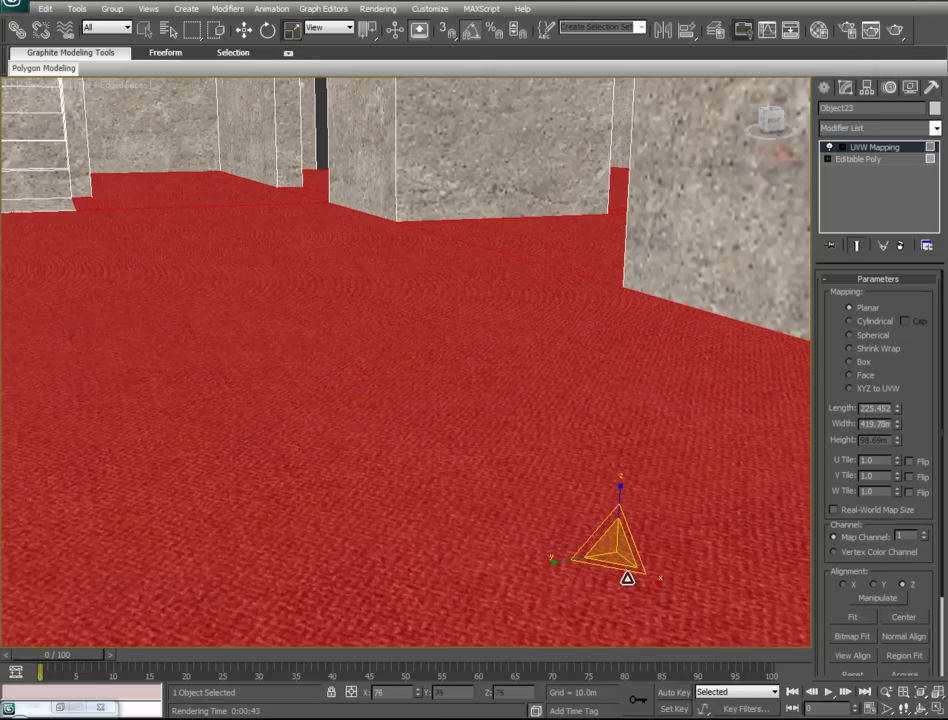
- Collapse the floors' UVW mapping into the editable poly and hide the selected carpeted floor polygons
right_click(882, 148)
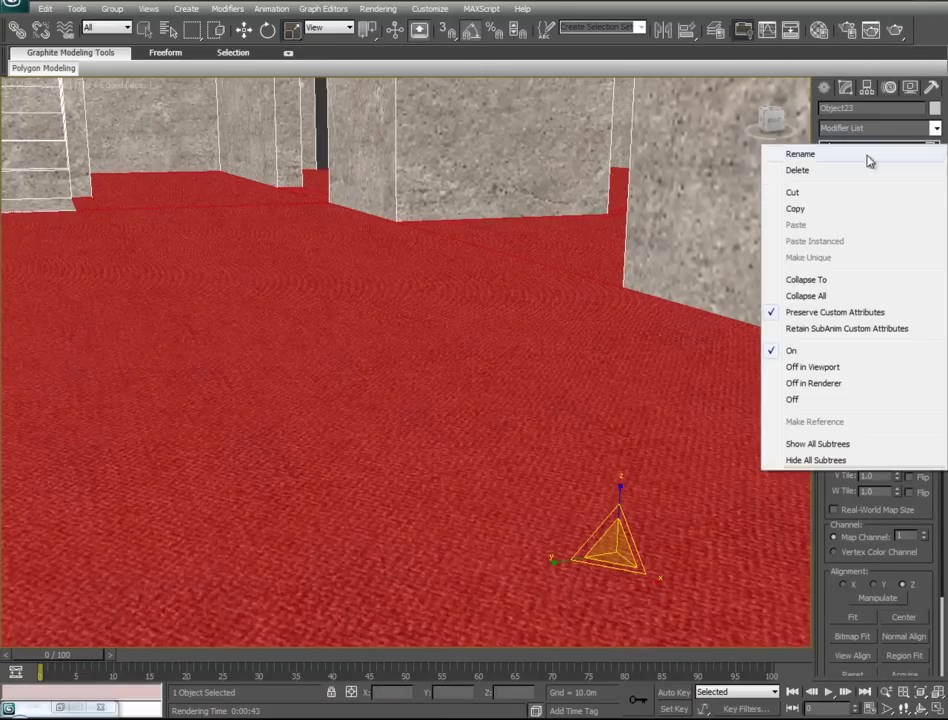
left_click(810, 277)
middle_click_drag(602, 356, 911, 319, "alt")
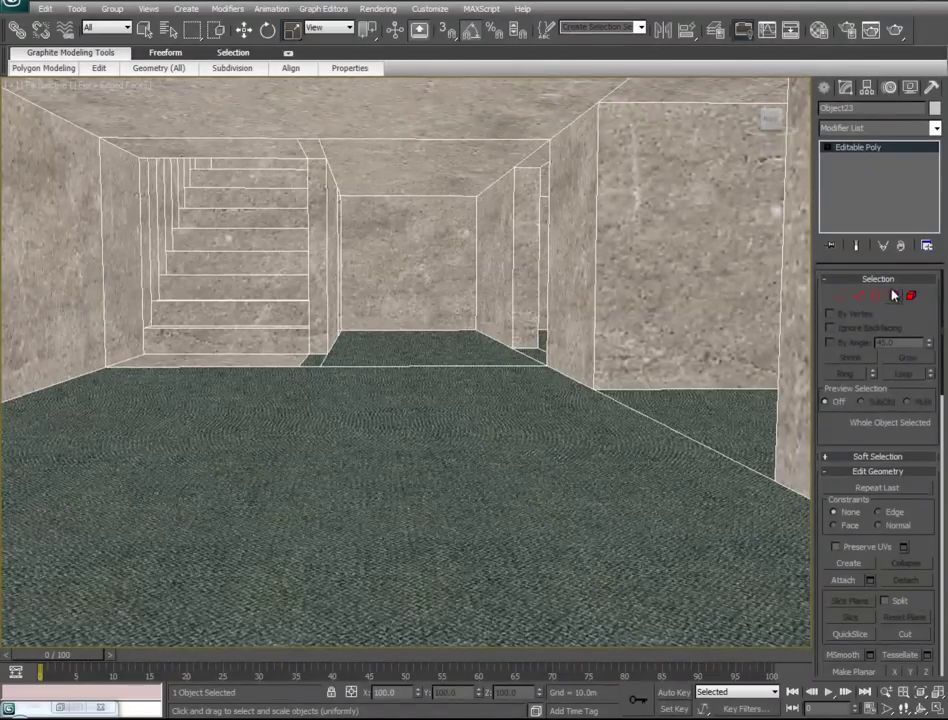
left_click(894, 296)
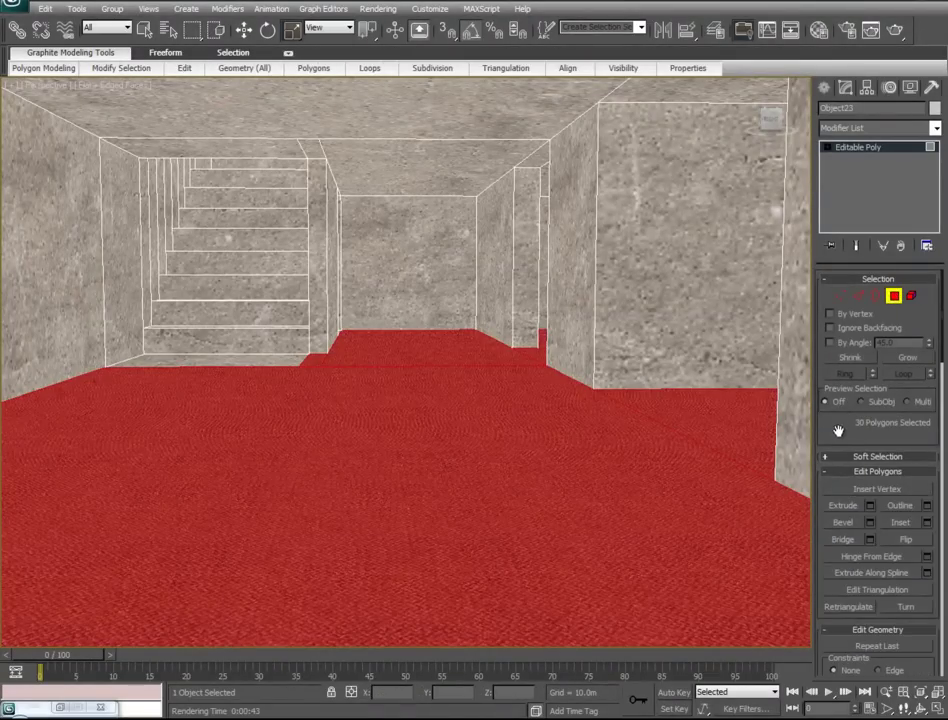
scroll(838, 430, "down", 12)
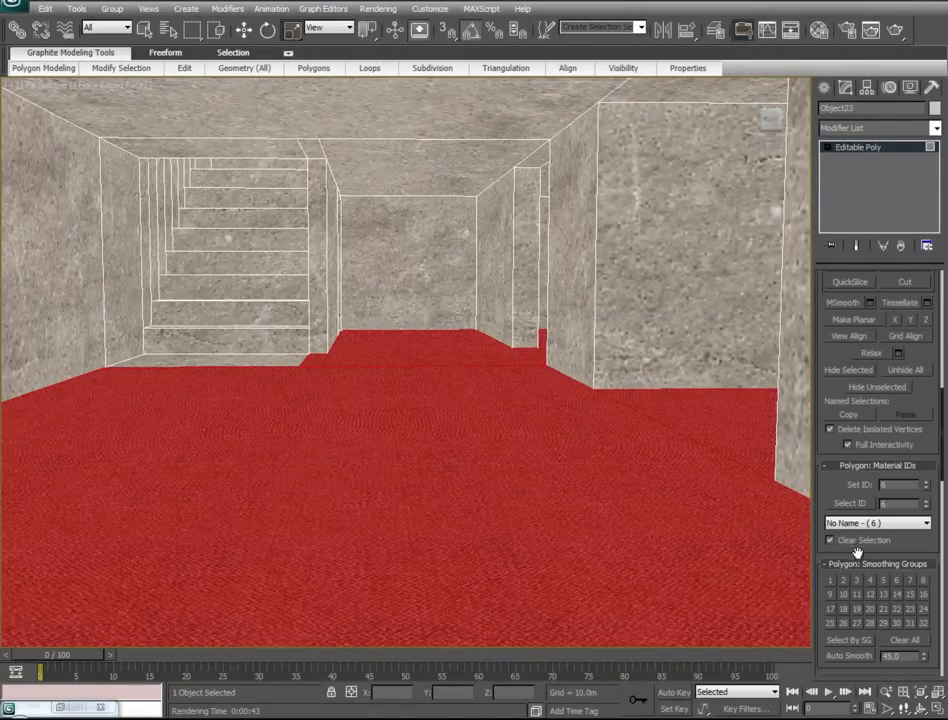
scroll(857, 545, "up", 2)
left_click(843, 400)
- Select the ceiling polygons of the corridor and rooms from inside the building
middle_click_drag(325, 535, 450, 622)
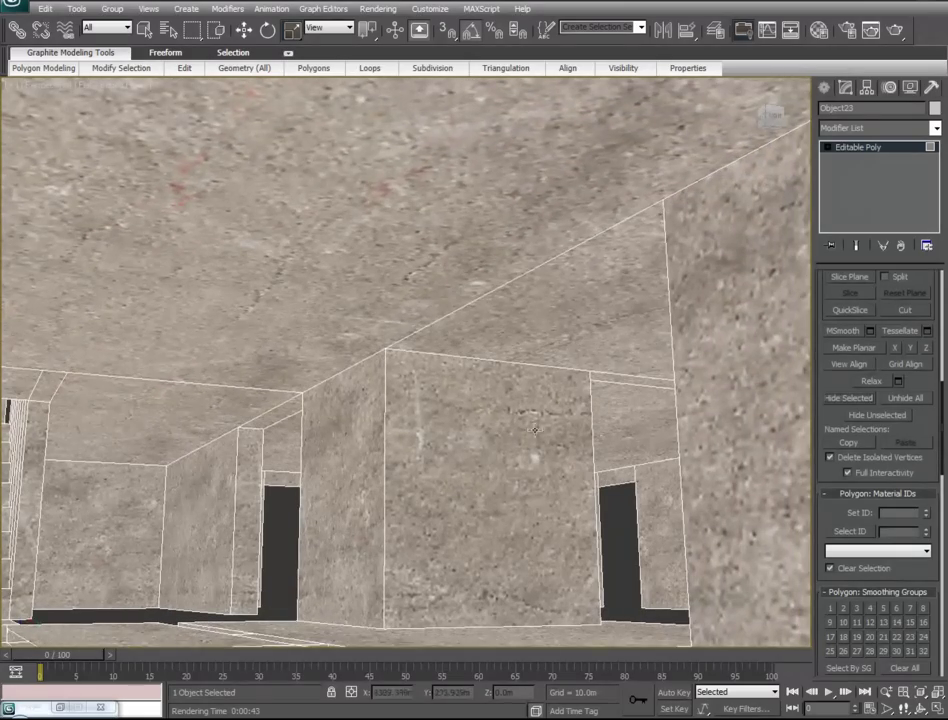
left_click(585, 331)
middle_click_drag(607, 381, 529, 587)
left_click(447, 235)
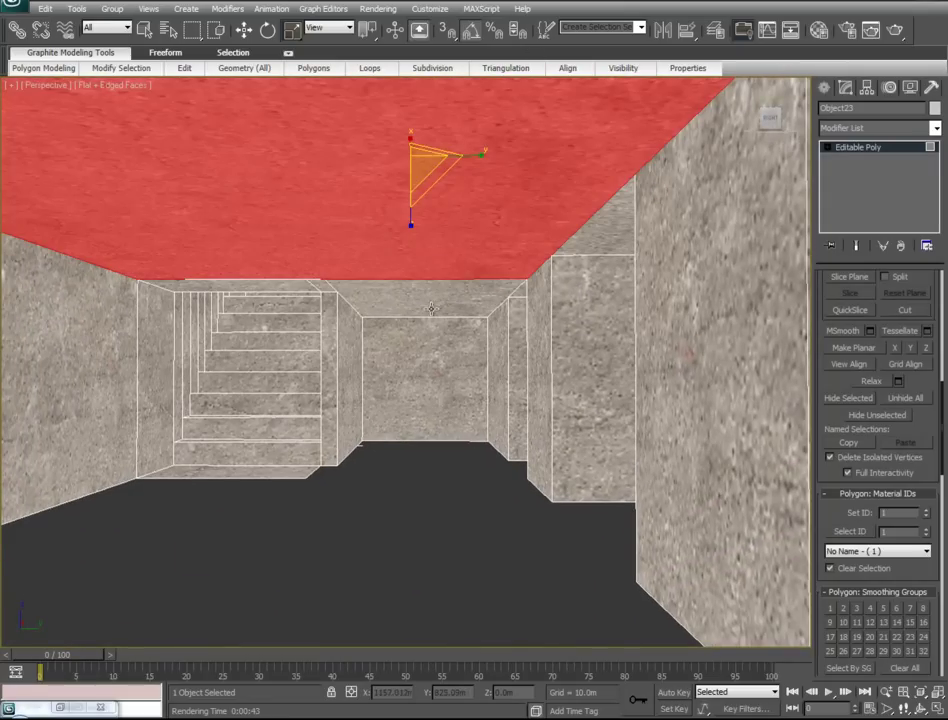
left_click(509, 294, "ctrl")
middle_click_drag(600, 300, 191, 361, "alt")
left_click_drag(471, 342, 476, 320)
middle_click_drag(532, 328, 529, 244, "alt")
left_click_drag(649, 182, 671, 237)
middle_click_drag(543, 365, 296, 325, "alt")
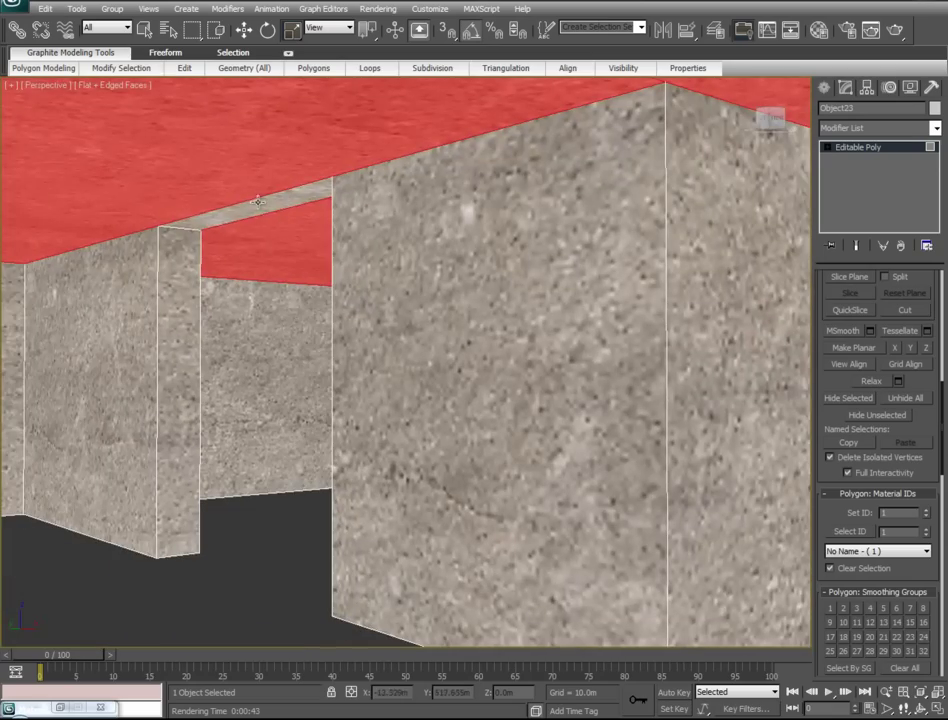
- Add the small ceiling strip beside the staircase to the selection and hide all selected ceiling polygons
middle_click_drag(294, 267, 346, 278, "alt")
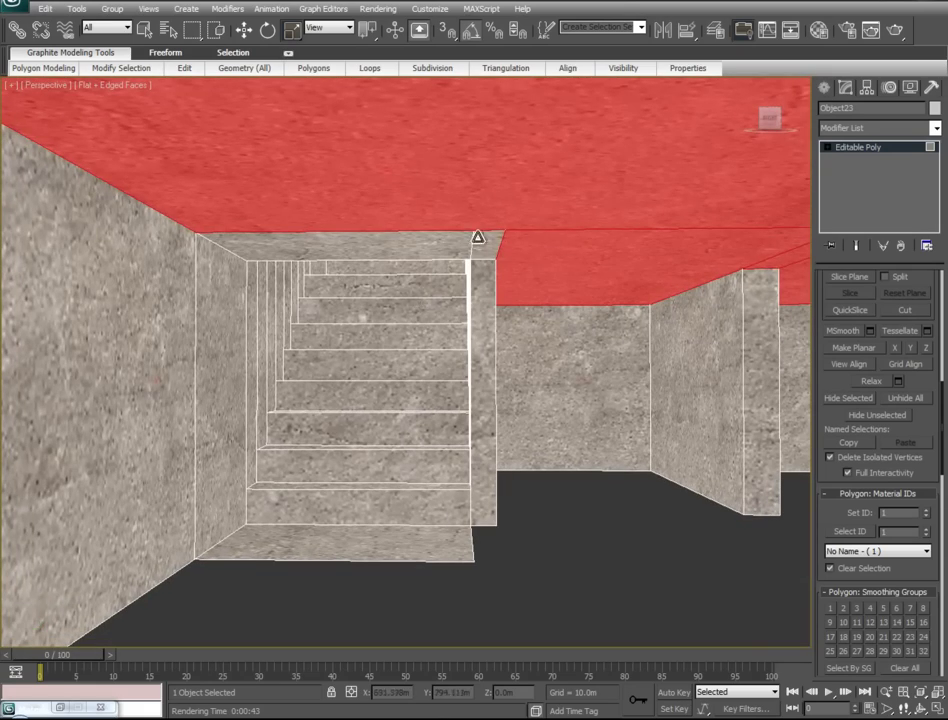
left_click(486, 238, "ctrl")
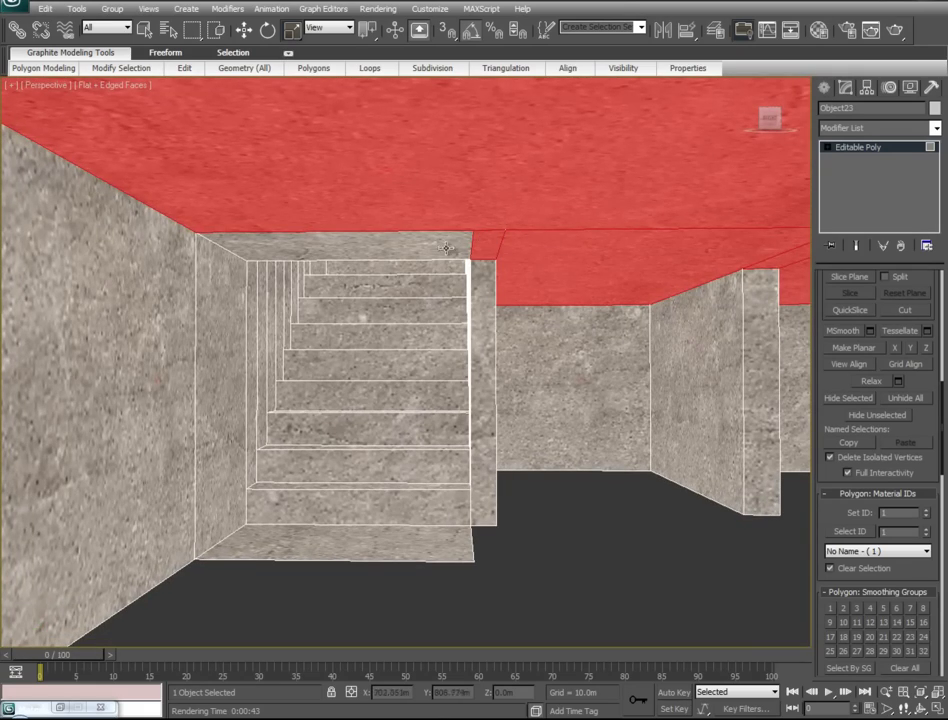
middle_click_drag(401, 341, 493, 210)
middle_click_drag(559, 148, 548, 17)
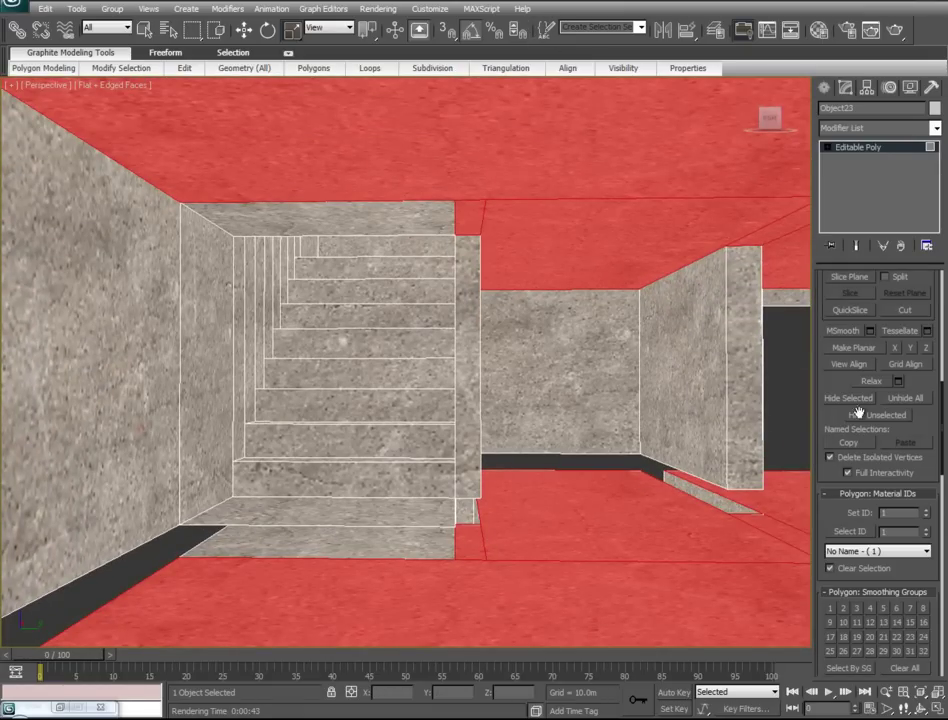
left_click_drag(925, 481, 866, 399)
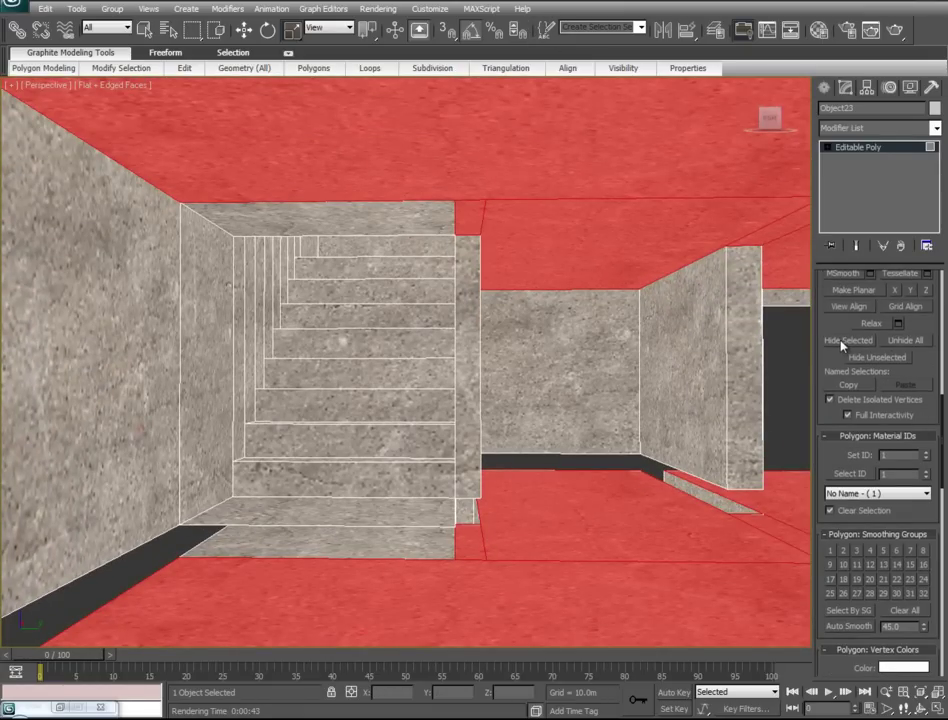
left_click(843, 341)
- Select the vertical wall edges of the rooms on all storeys in edge editing mode
middle_click_drag(600, 400, 365, 470, "alt")
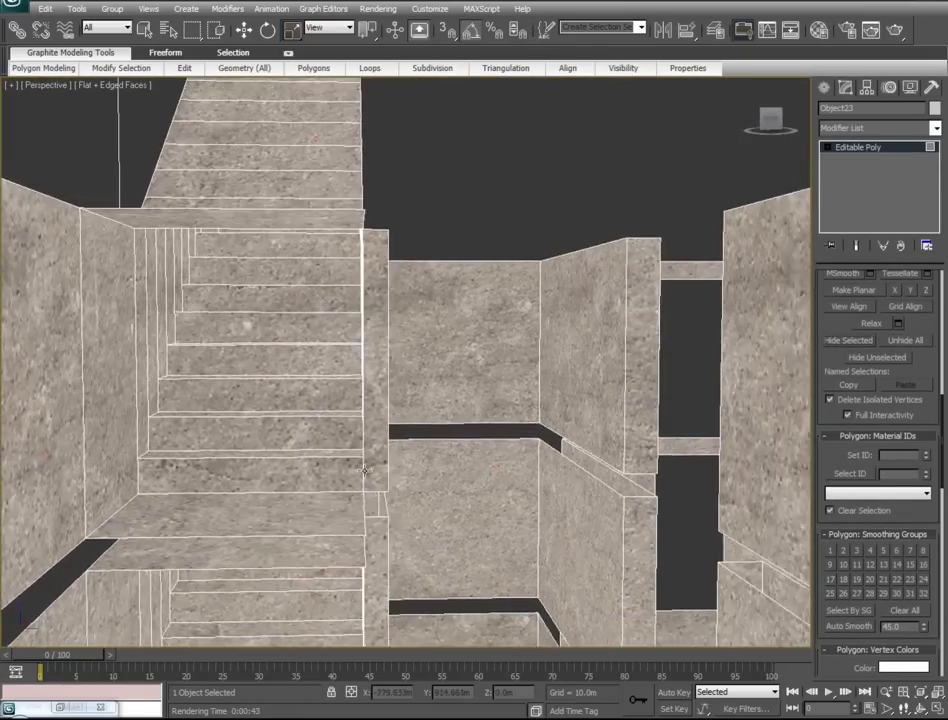
scroll(365, 471, "down", 10)
middle_click_drag(590, 456, 419, 421, "alt")
scroll(489, 485, "up", 10)
key("4")
middle_click_drag(336, 584, 379, 586)
middle_click_drag(494, 456, 815, 325, "alt")
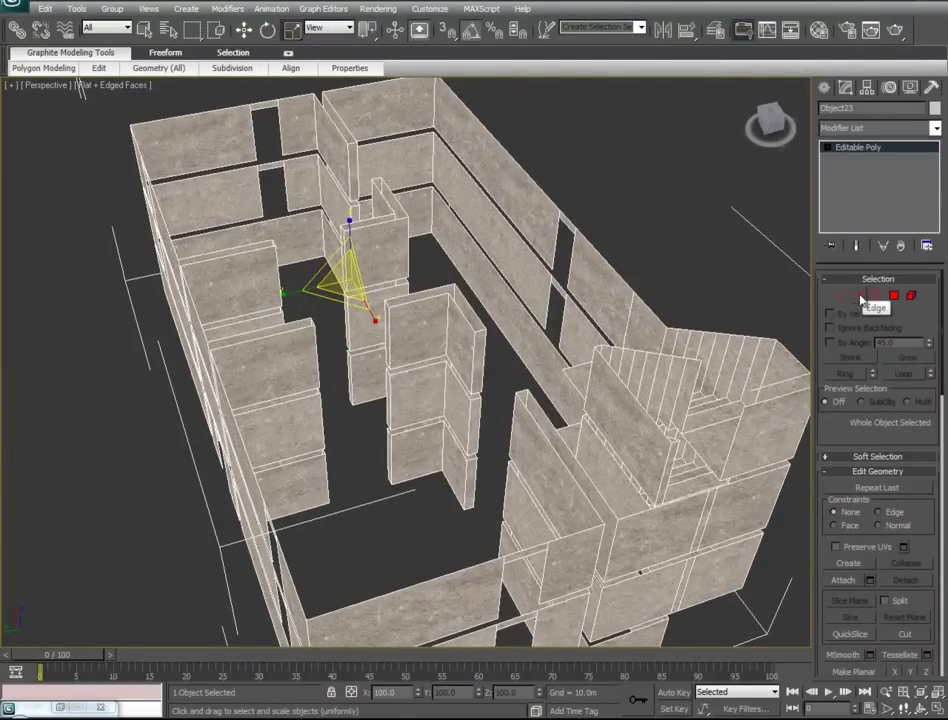
left_click(859, 297)
middle_click_drag(447, 447, 343, 351, "alt")
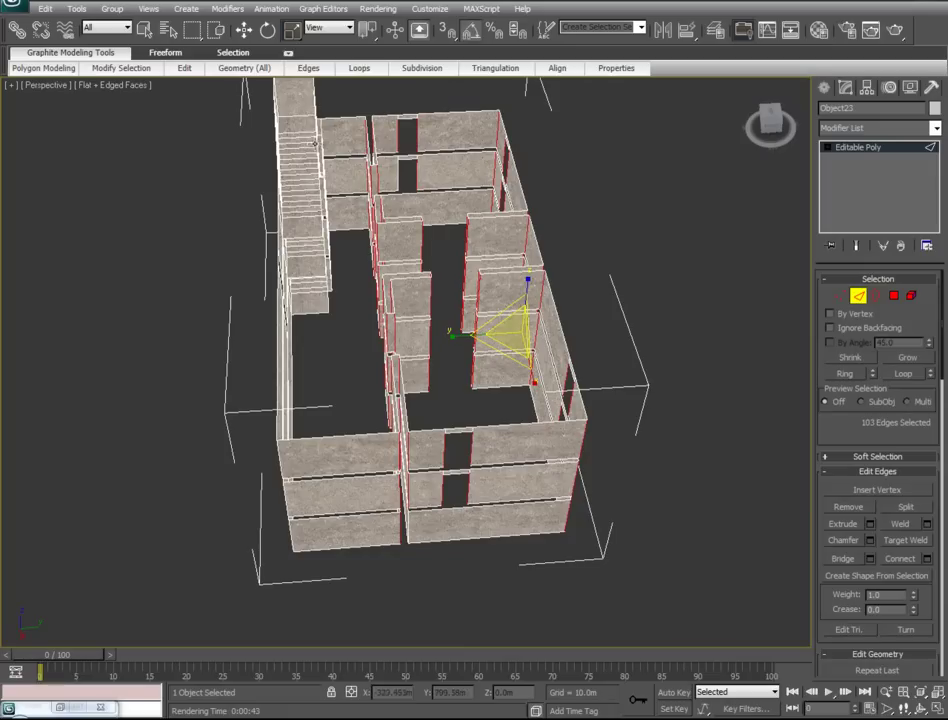
middle_click_drag(265, 197, 269, 289)
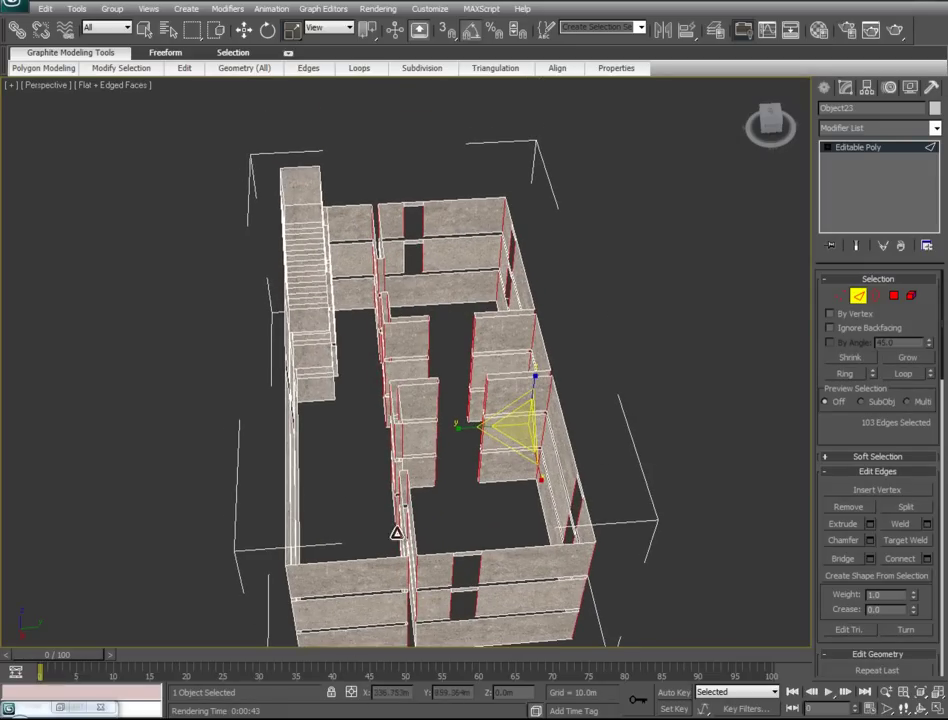
middle_click_drag(323, 217, 556, 553, "alt")
scroll(556, 553, "up", 5)
middle_click_drag(466, 542, 656, 525, "alt")
scroll(658, 514, "up", 3)
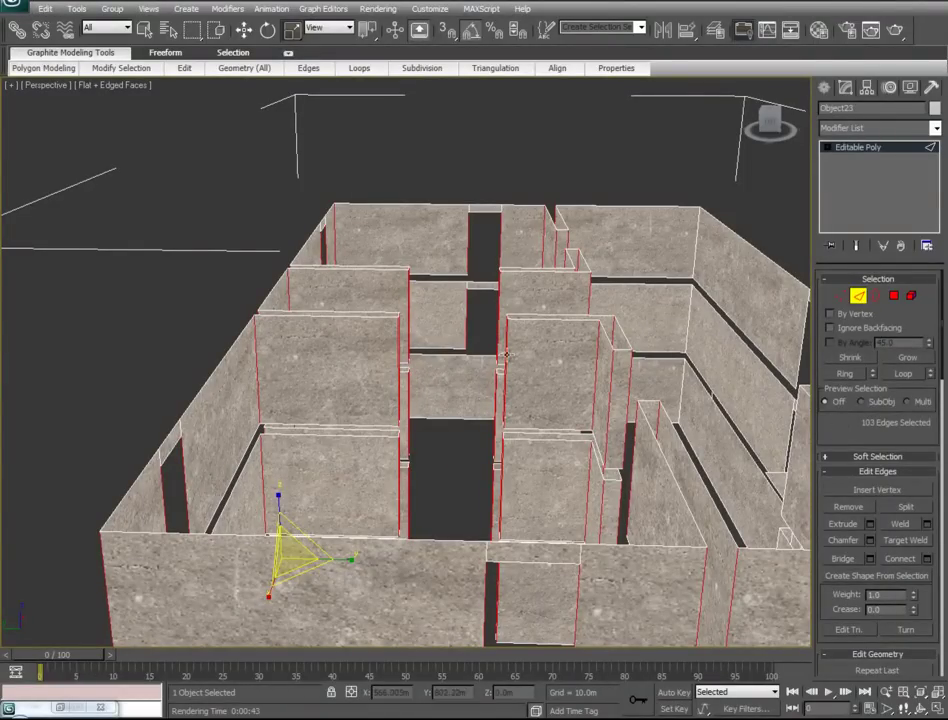
- Connect the selected vertical edges with a dividing edge across each room wall
right_click(329, 355)
left_click(232, 298)
middle_click_drag(383, 355, 195, 366, "alt")
middle_click_drag(375, 522, 446, 501, "alt")
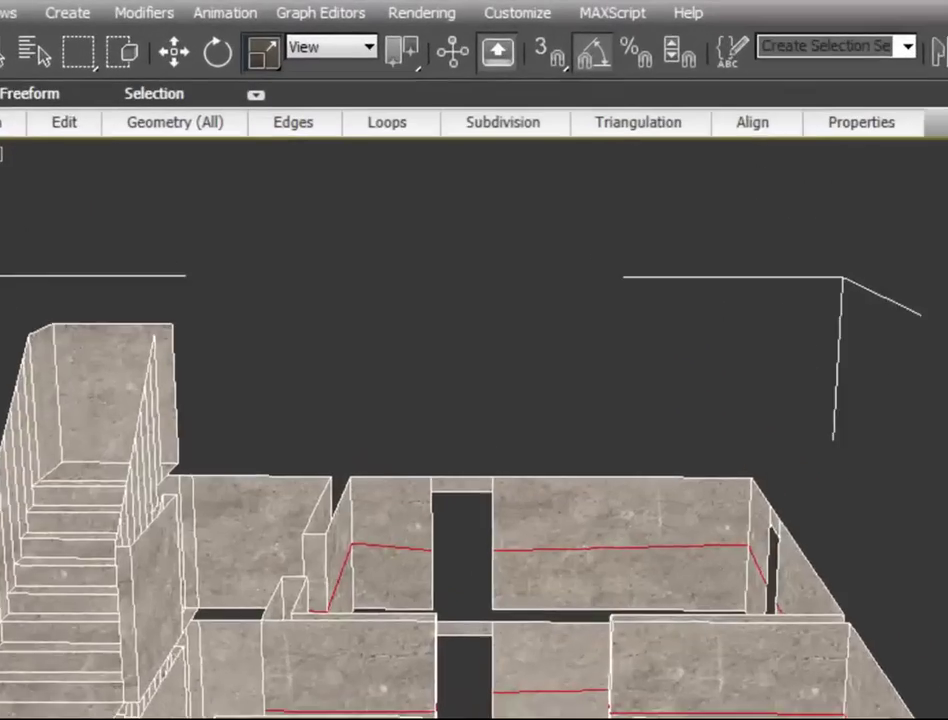
- Scale the slanted dividing edges down to 0 along Z so they run level around the walls
scroll(635, 552, "up", 6)
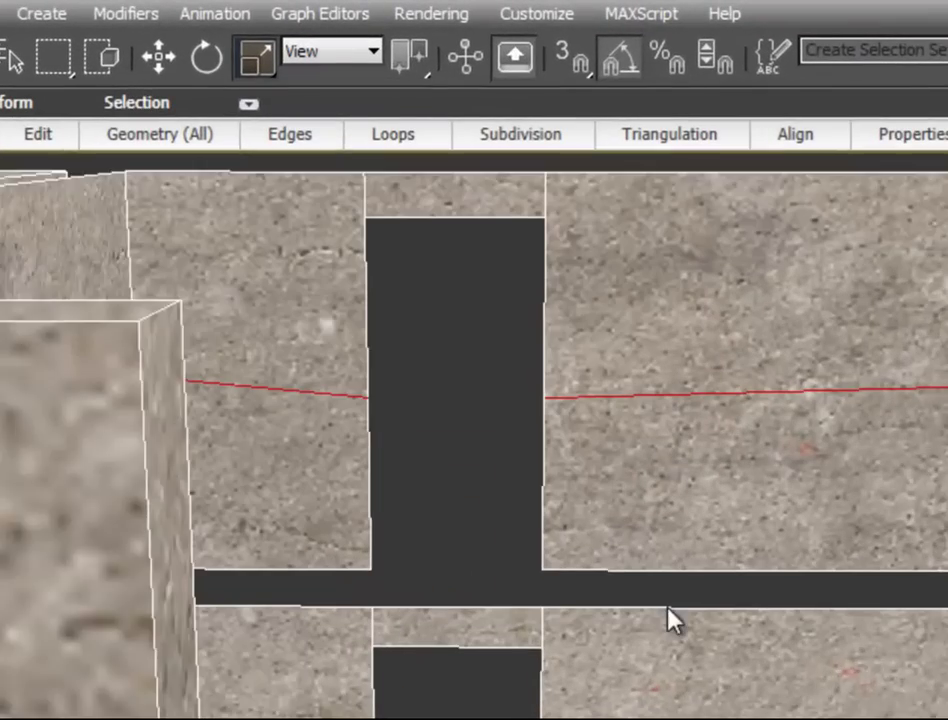
middle_click_drag(567, 468, 739, 646)
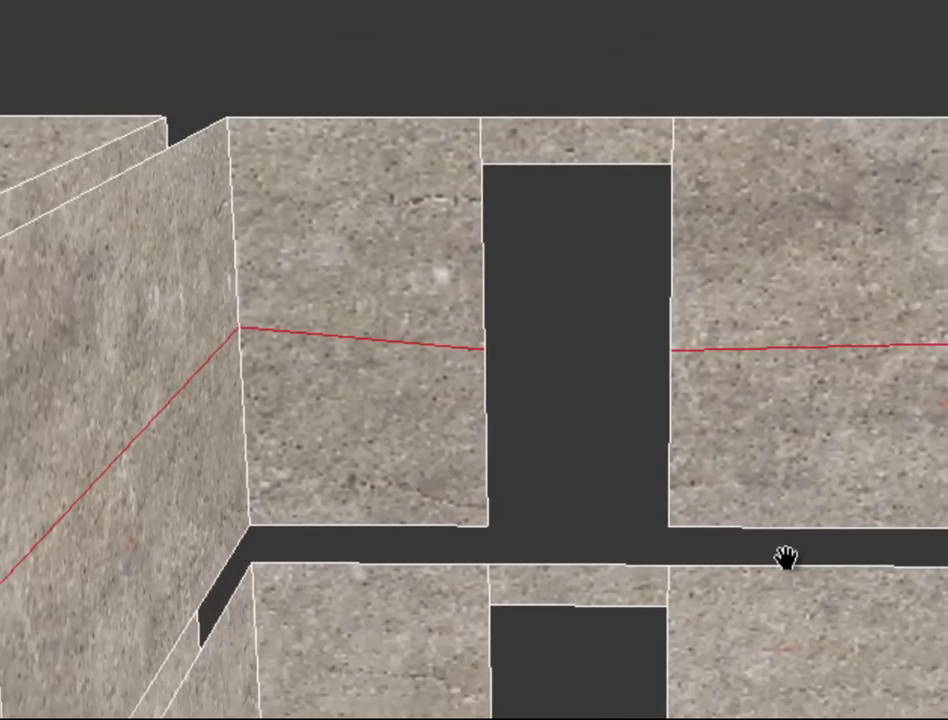
middle_click_drag(786, 557, 823, 533)
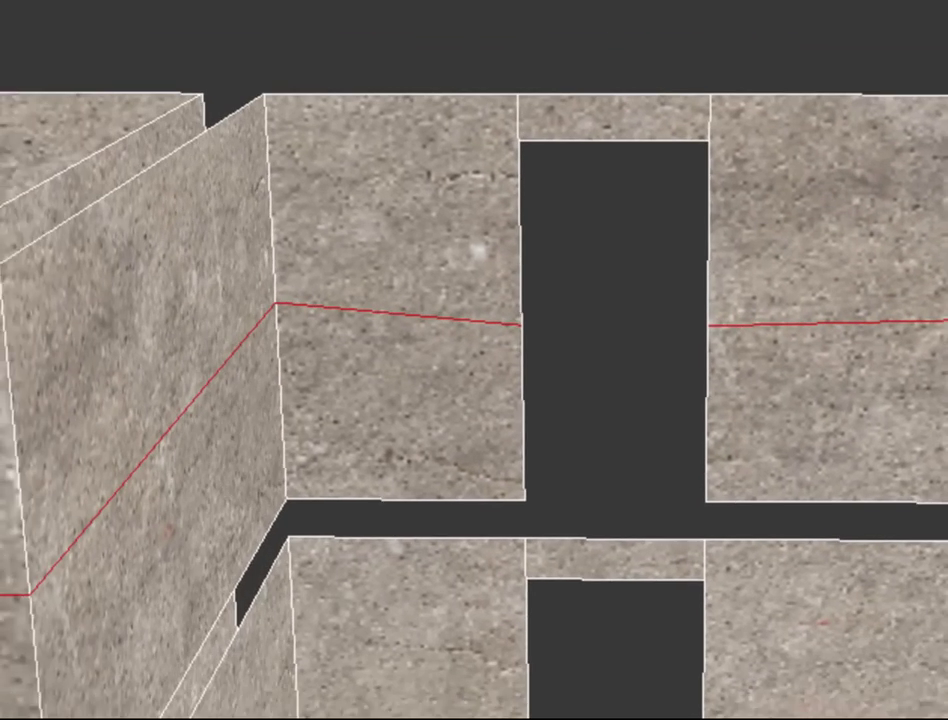
scroll(635, 330, "up", 1)
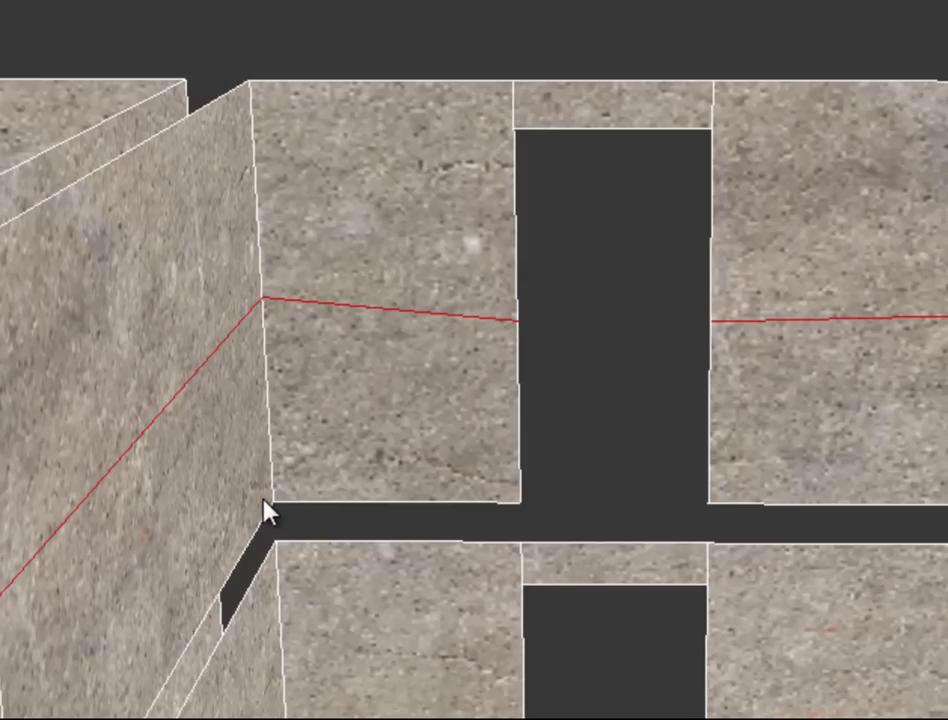
scroll(800, 455, "down", 7)
scroll(498, 385, "up", 3)
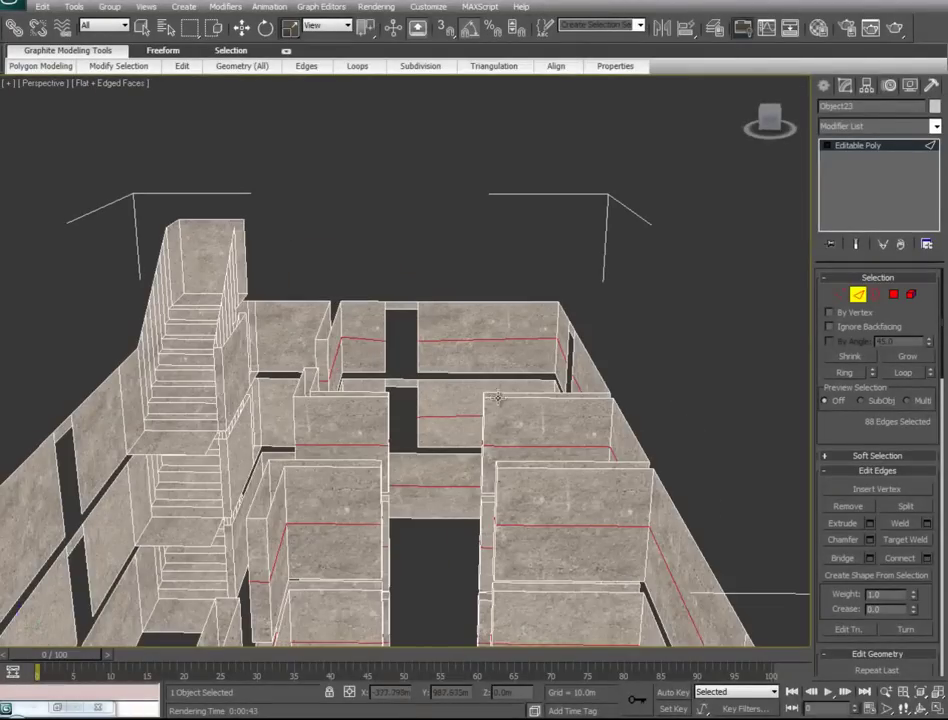
scroll(498, 398, "up", 5)
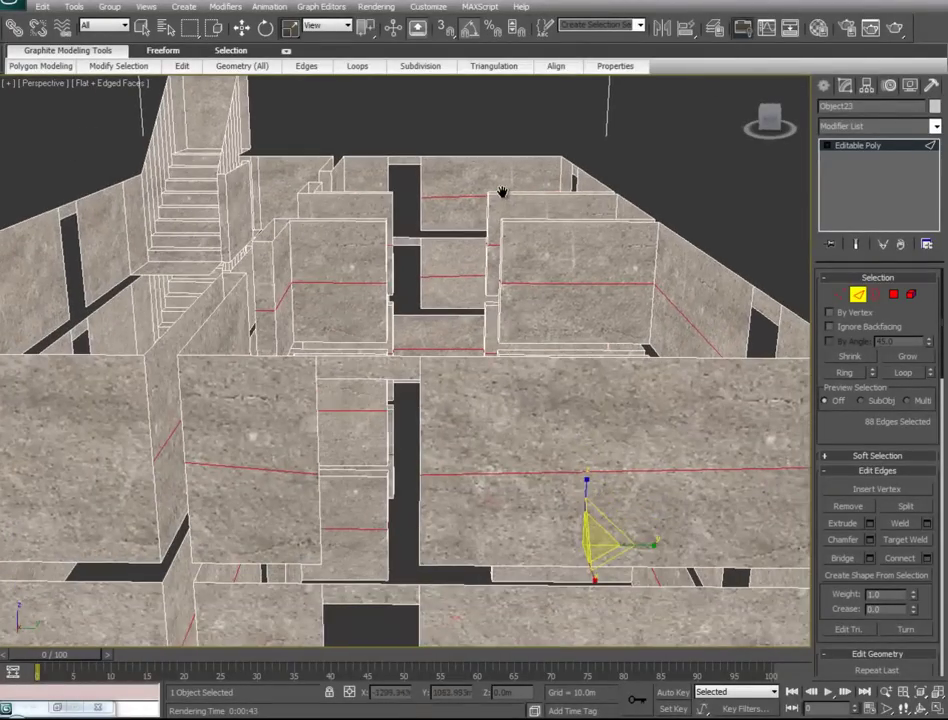
left_click_drag(585, 478, 486, 167)
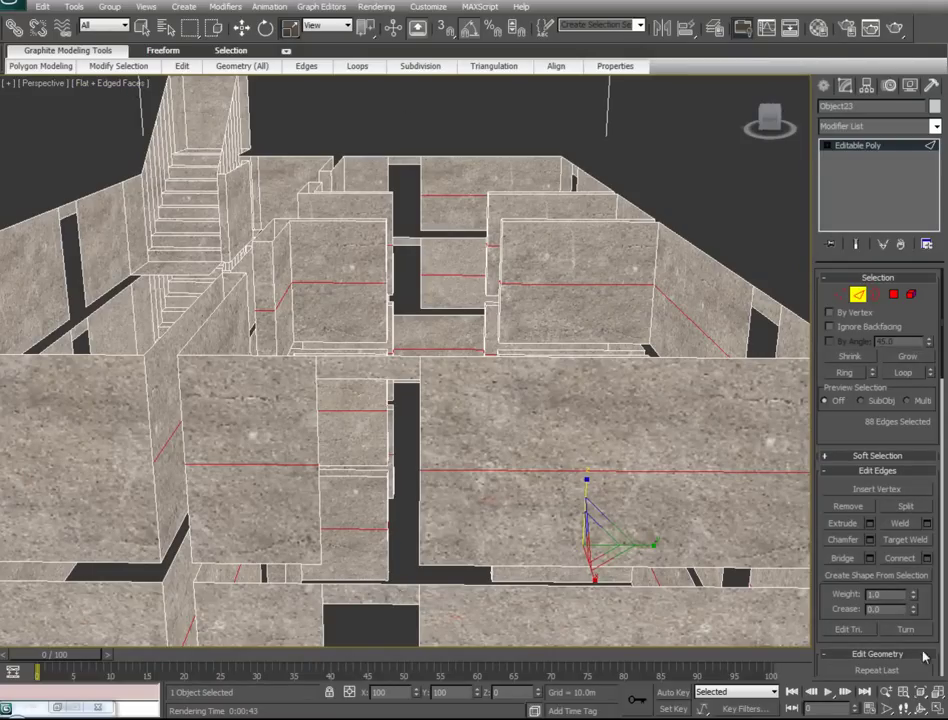
middle_click_drag(599, 402, 406, 436, "alt")
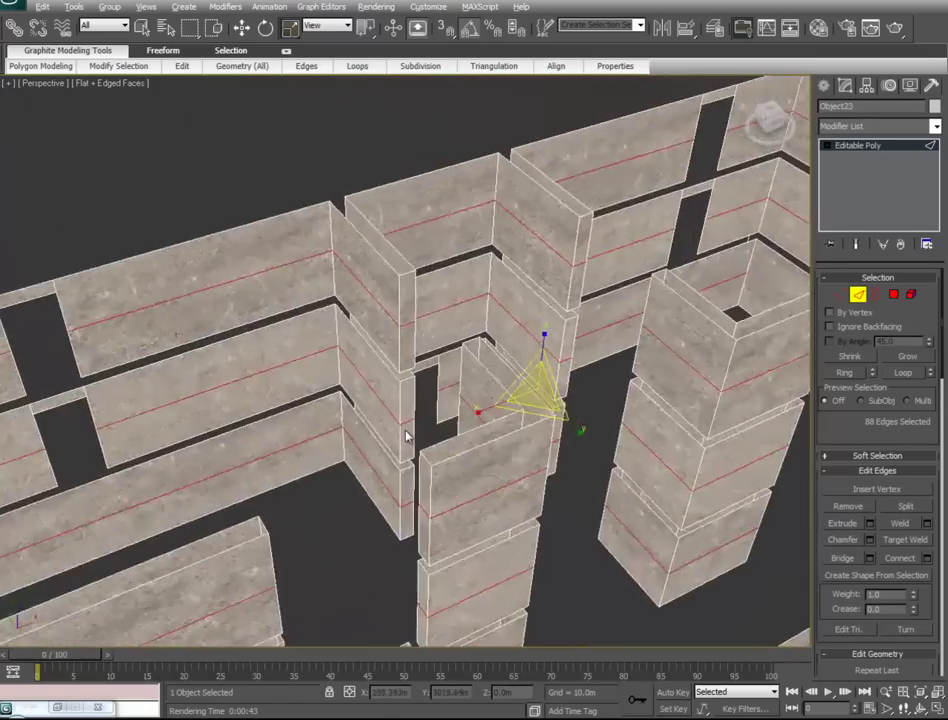
- Select the upper-half wall polygons, including door headers and wall ends, around all rooms of the top storey
left_click(894, 294)
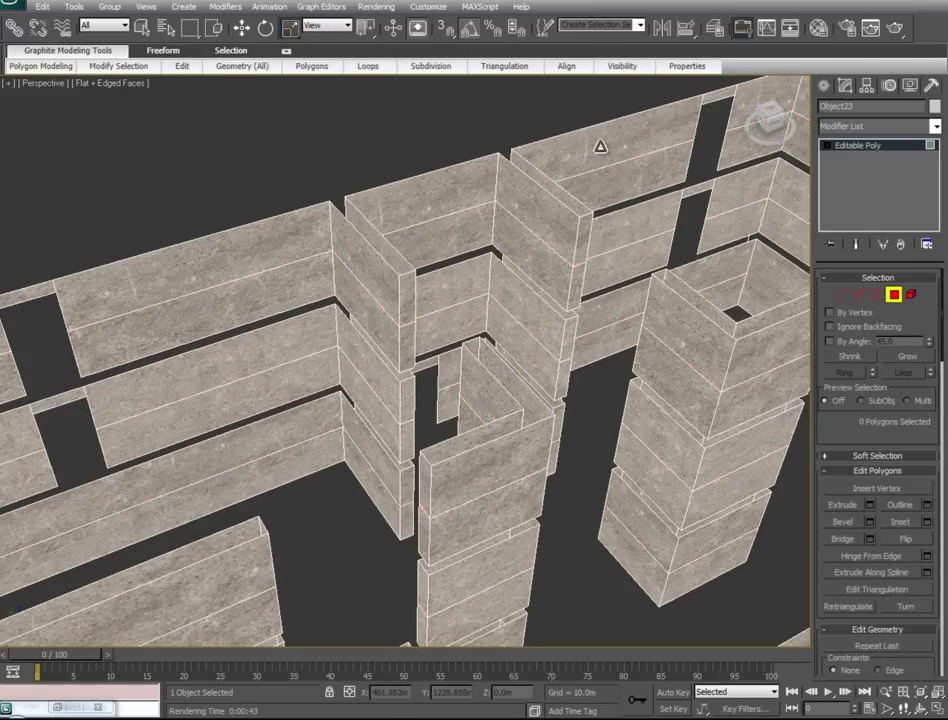
left_click(690, 124)
left_click(709, 97, "ctrl")
left_click(479, 182, "ctrl")
left_click(533, 207, "ctrl")
left_click(583, 240, "ctrl")
middle_click_drag(583, 240, 518, 258, "alt")
left_click(530, 287, "ctrl")
left_click(383, 219, "ctrl")
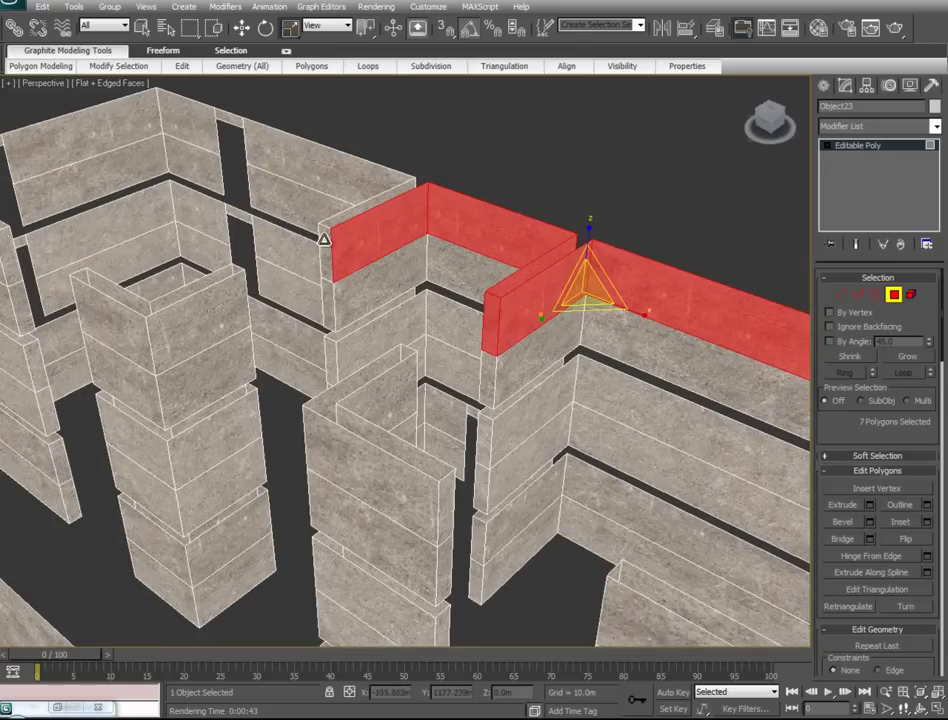
left_click(324, 240, "ctrl")
left_click(311, 185, "ctrl")
left_click(224, 119, "ctrl")
left_click(193, 116, "ctrl")
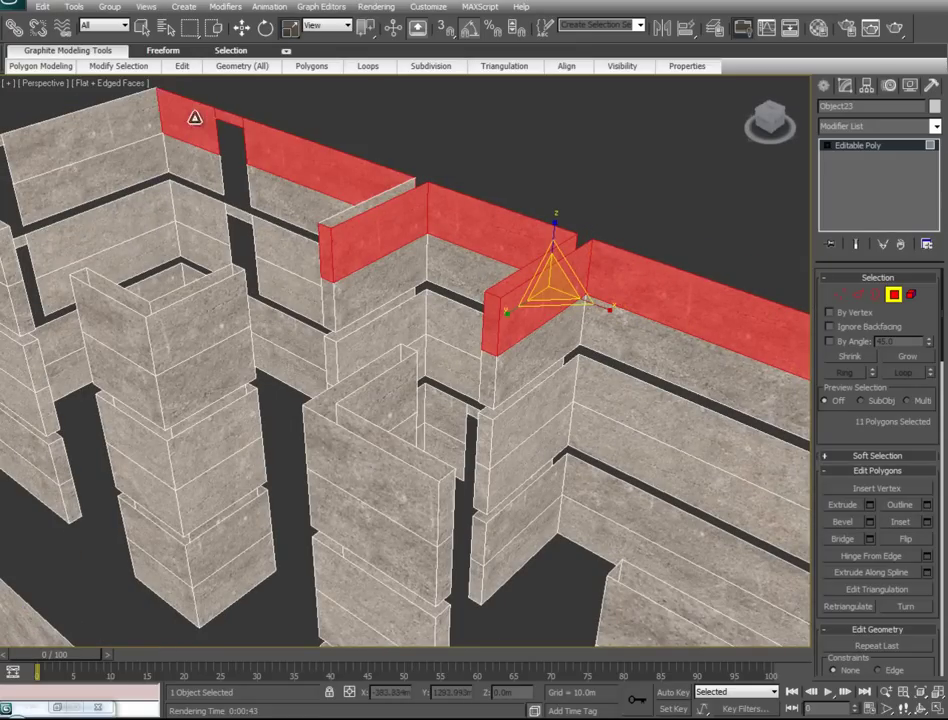
left_click(153, 116, "ctrl")
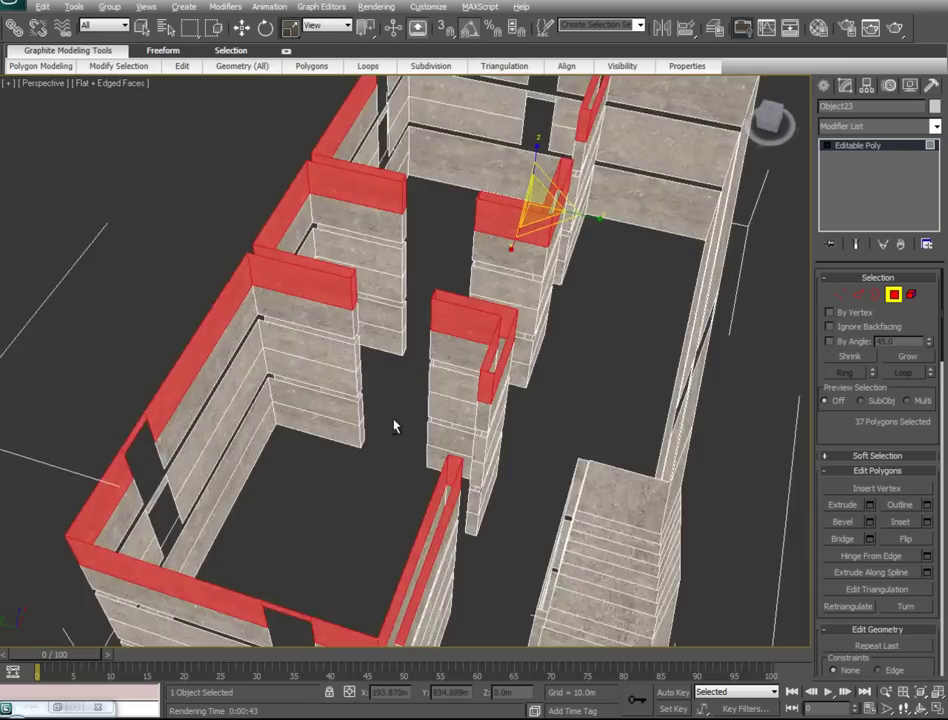
- Apply the Wallpaper#2 sub-material of BuildingTextures to the selected upper wall polygons
middle_click_drag(393, 427, 528, 316, "alt")
key("m")
left_click_drag(160, 110, 648, 100)
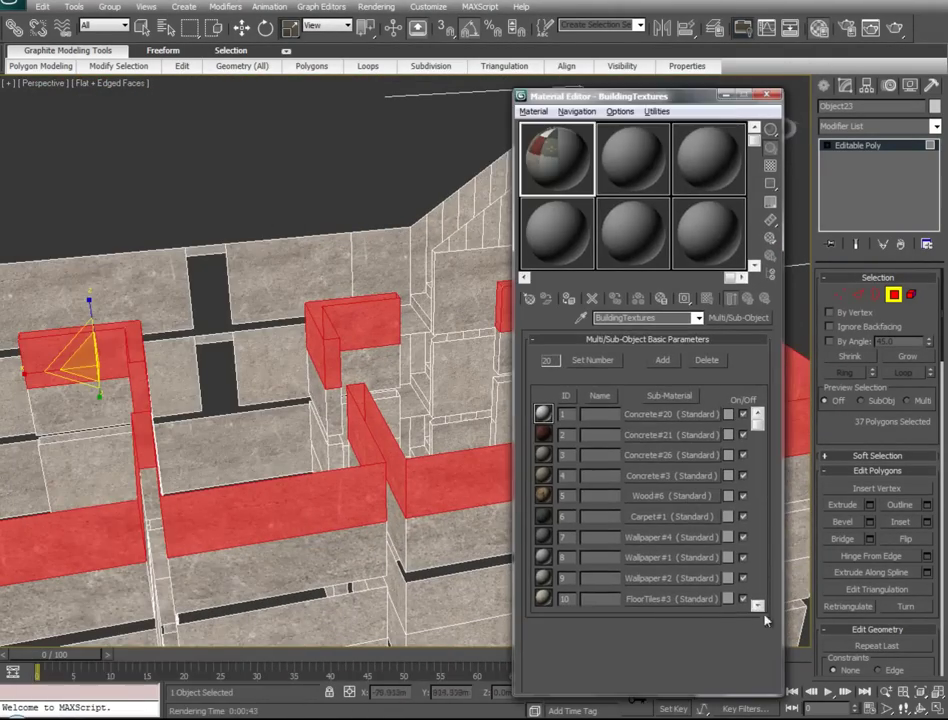
left_click(757, 605)
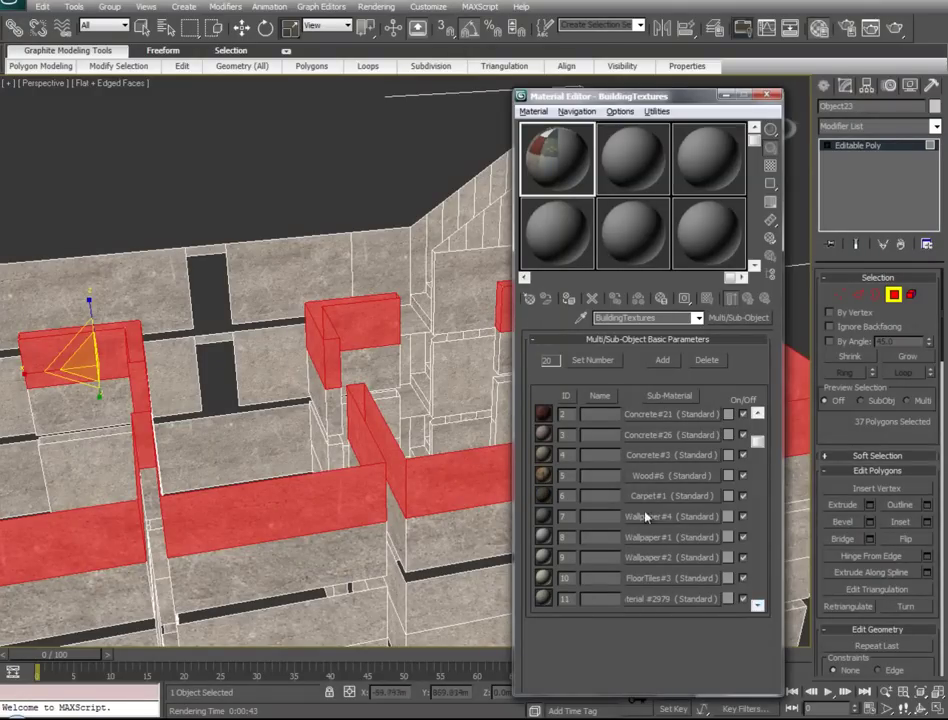
key("F2")
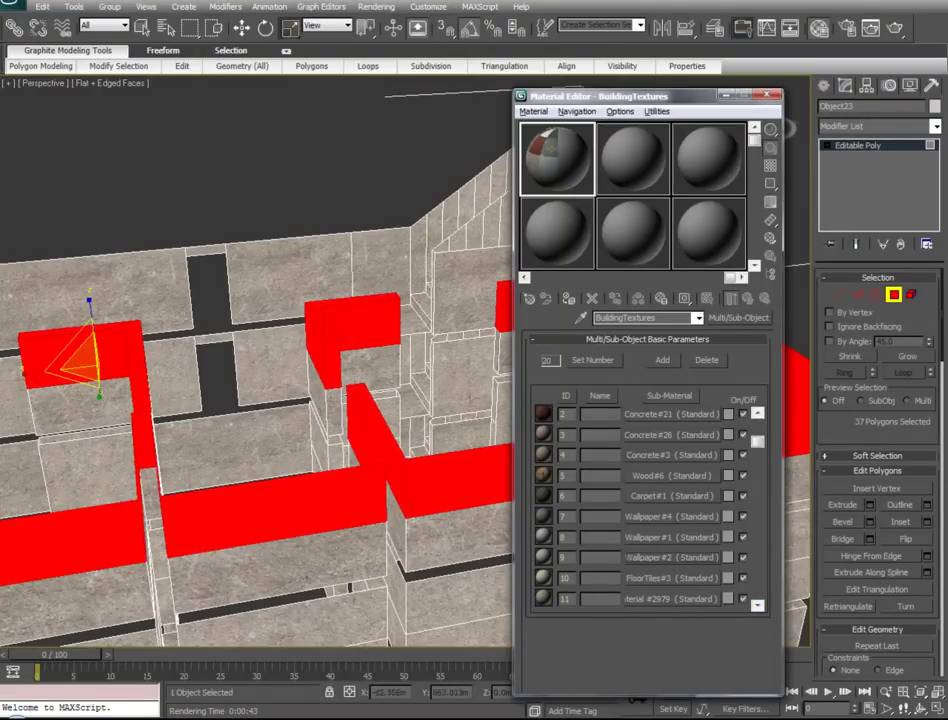
left_click(657, 563)
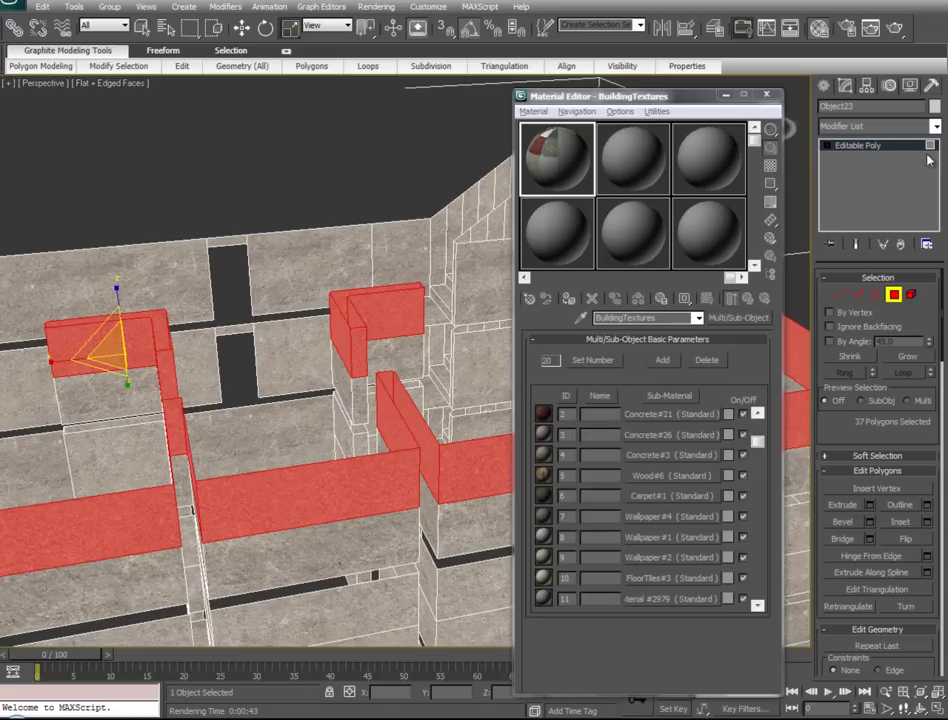
- Add a UVW Map modifier to the selected upper walls and set its mapping to Box
left_click(934, 126)
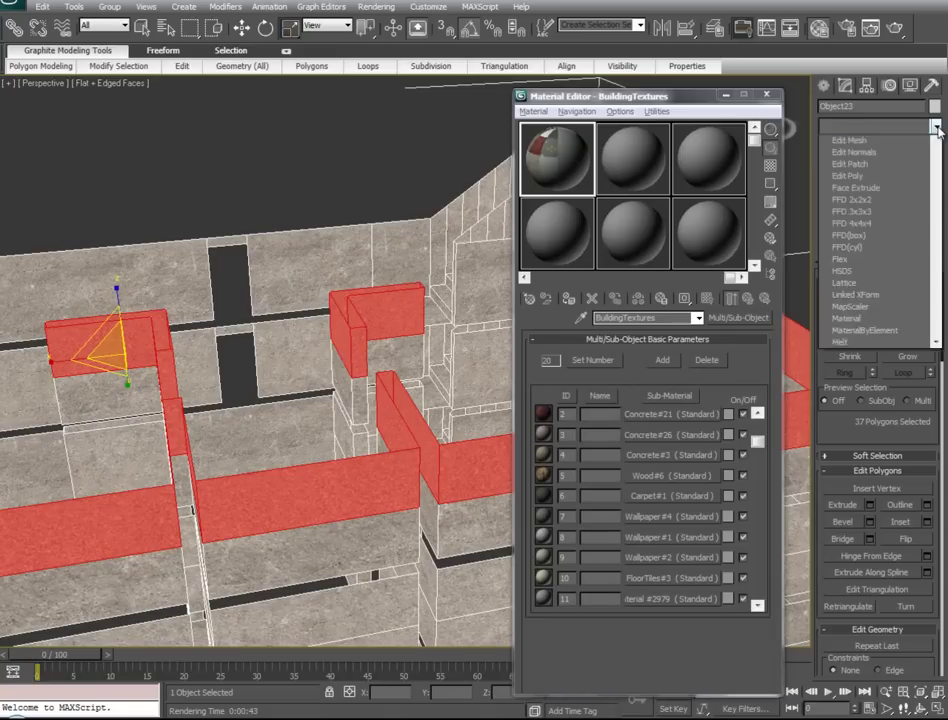
scroll(870, 400, "down", 20)
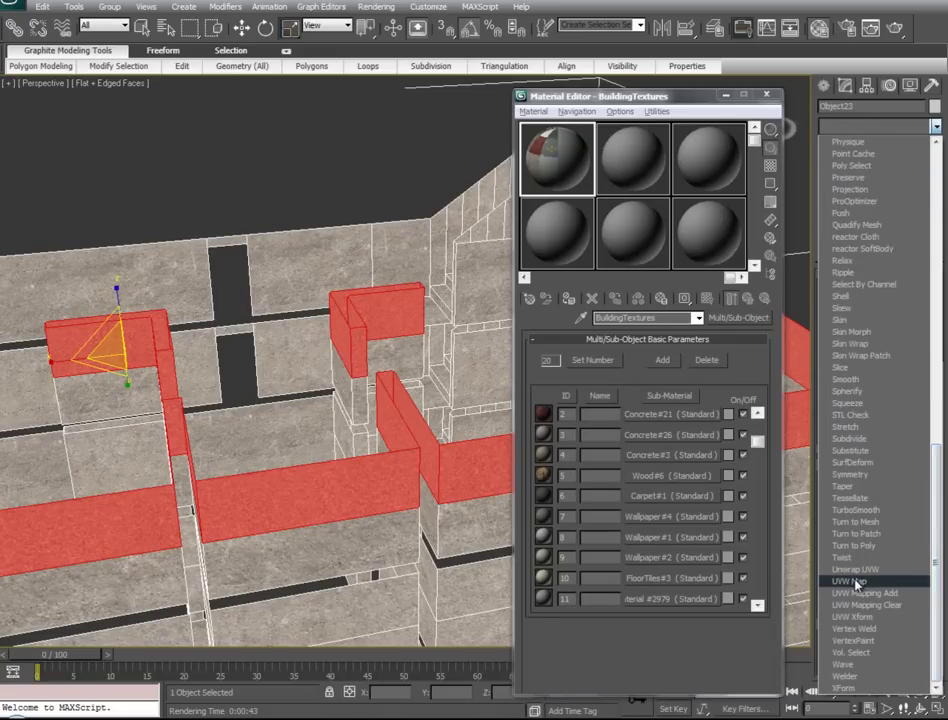
left_click(849, 581)
middle_click_drag(283, 448, 378, 495)
scroll(345, 447, "up", 4)
left_click(860, 361)
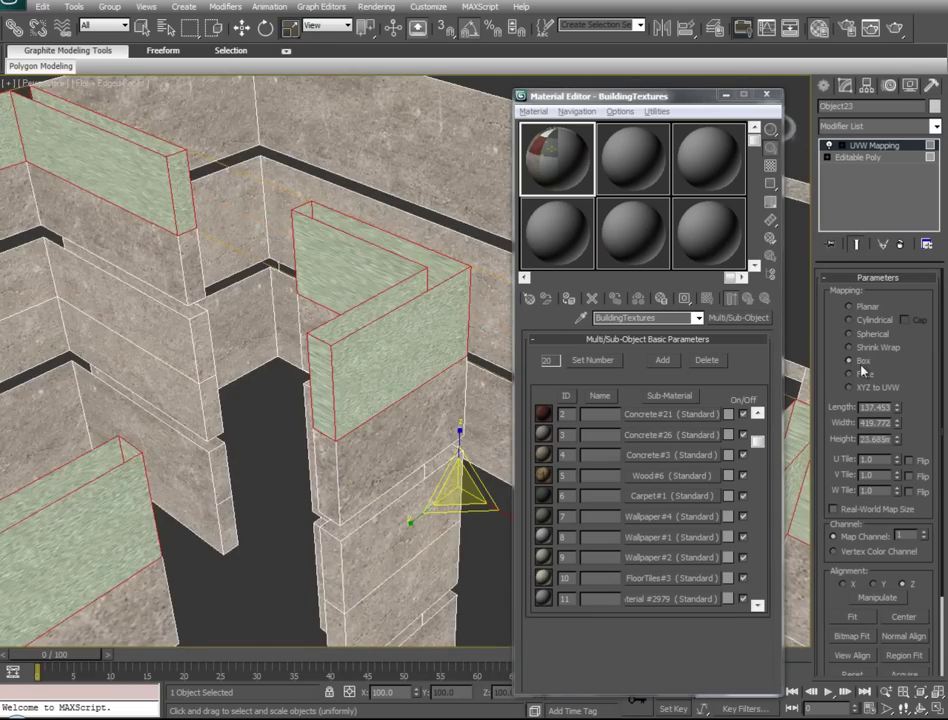
middle_click_drag(366, 410, 404, 491, "alt")
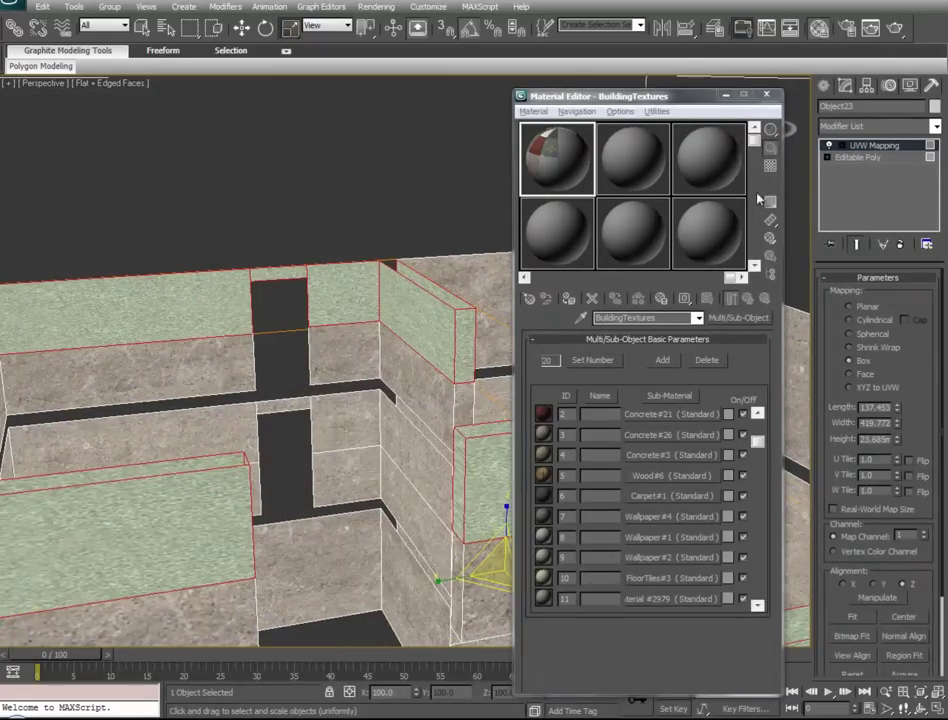
- Minimize the Material Editor, shade the selected faces and move the box mapping gizmo among the top storey's upper walls
left_click(725, 95)
middle_click_drag(248, 381, 362, 378, "alt")
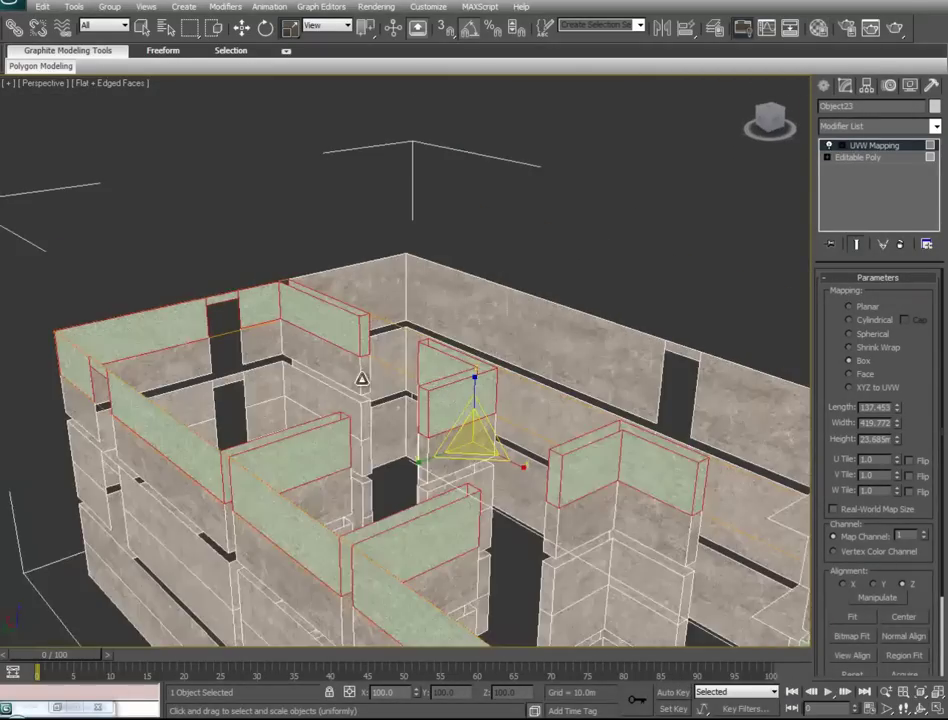
key("F2")
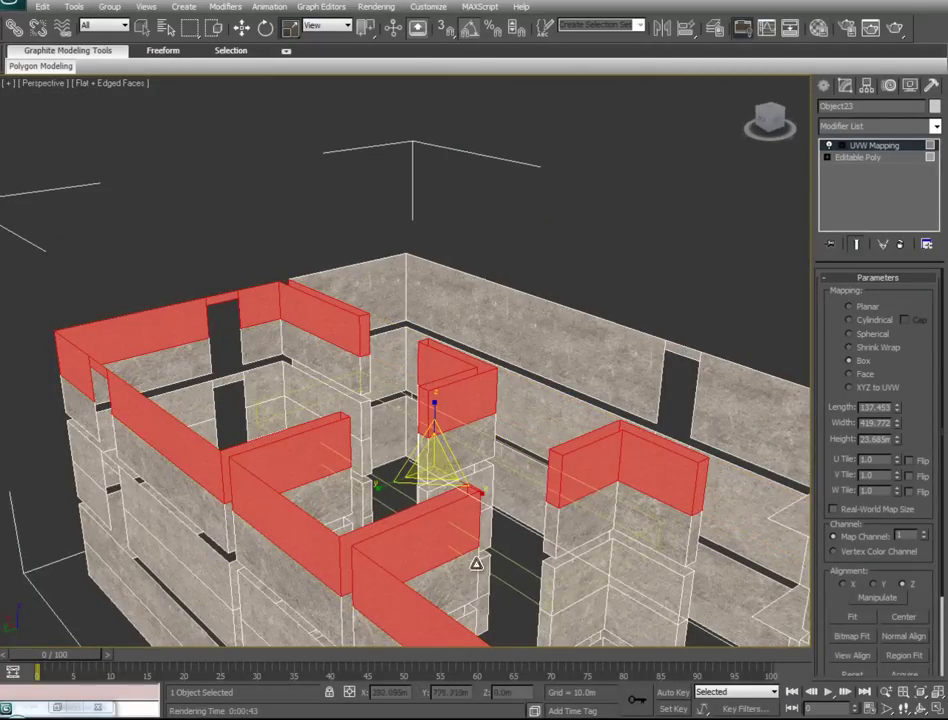
key("w")
left_click_drag(477, 491, 404, 485)
left_click_drag(445, 427, 386, 269)
left_click_drag(430, 402, 425, 437)
middle_click_drag(377, 521, 662, 499, "alt")
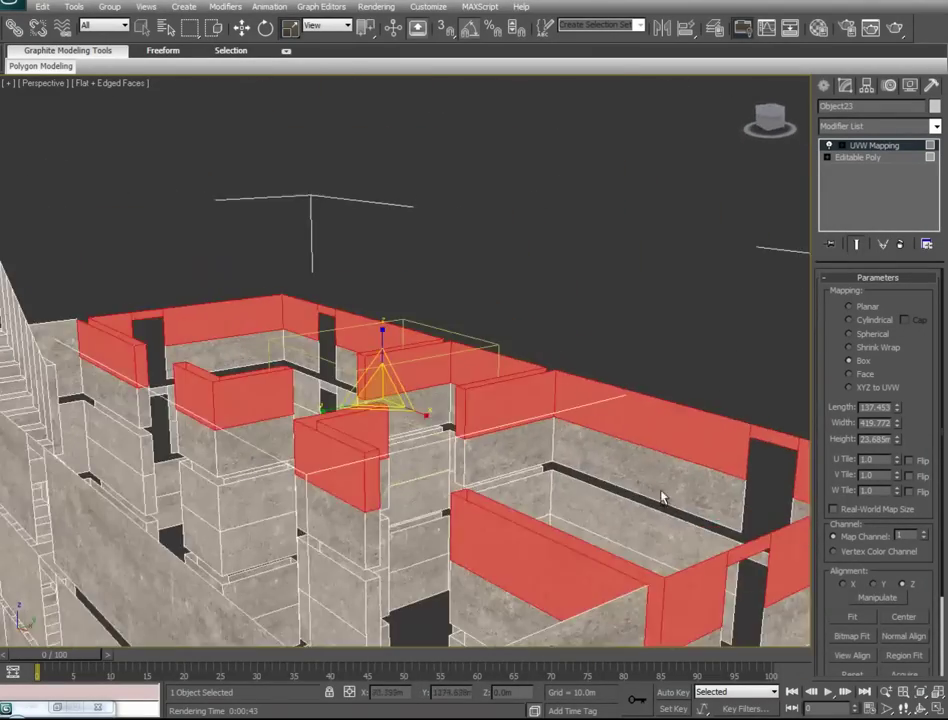
- Scale the UVW mapping gizmo on the upper wall band of the top floor and collapse the modifier into the Editable Poly
scroll(645, 226, "up", 5)
middle_click_drag(645, 226, 187, 634)
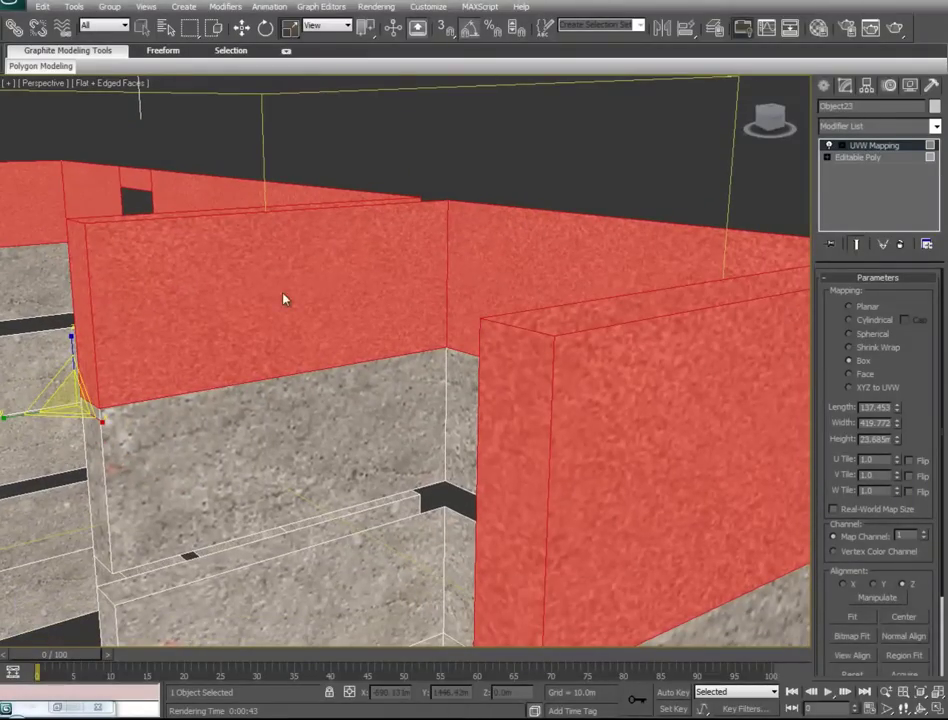
left_click_drag(70, 401, 111, 647)
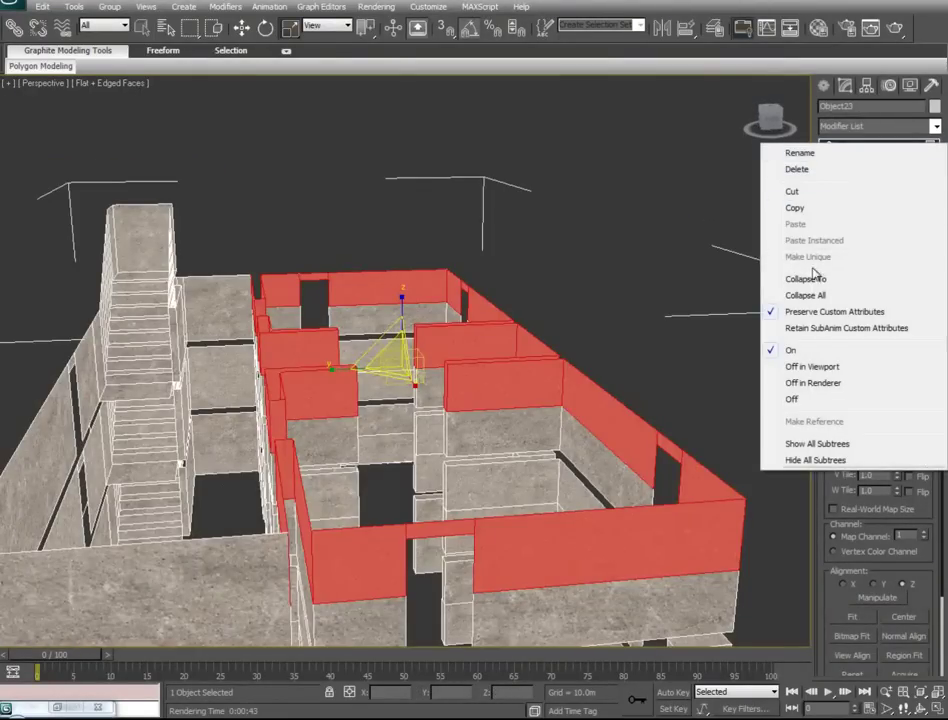
left_click(755, 276)
- Select the complete lower band of wall polygons on the top floor, extending the picked faces with a loop selection
key("4")
left_click(575, 435)
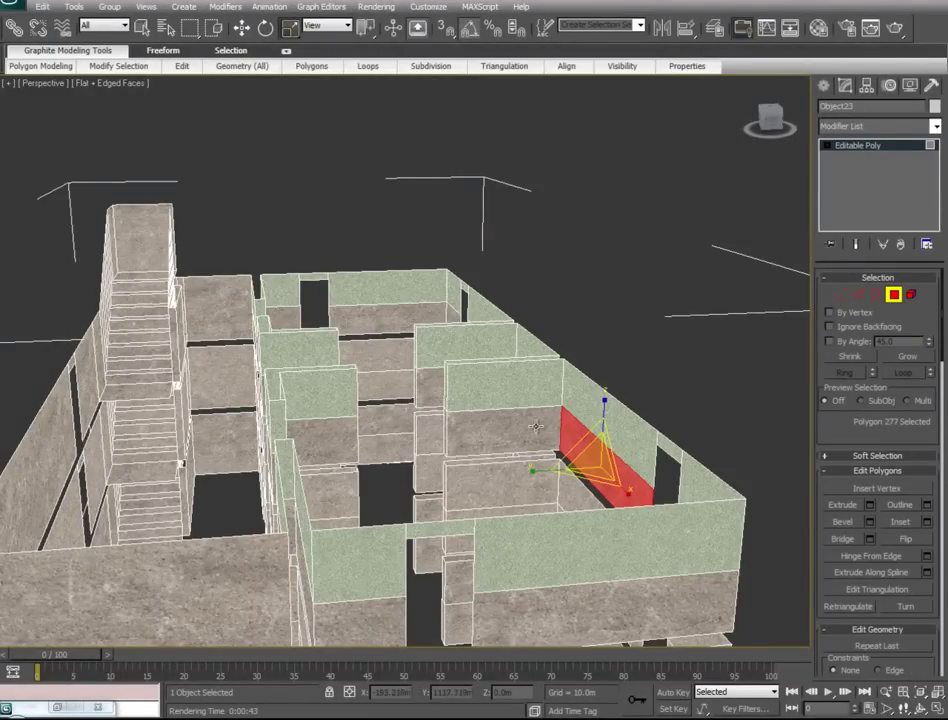
left_click(431, 380, "ctrl")
middle_click_drag(430, 432, 580, 420, "alt")
left_click(392, 397, "ctrl")
middle_click_drag(342, 376, 380, 330, "alt")
left_click(317, 378, "ctrl")
left_click(265, 395, "ctrl")
left_click(492, 435, "ctrl")
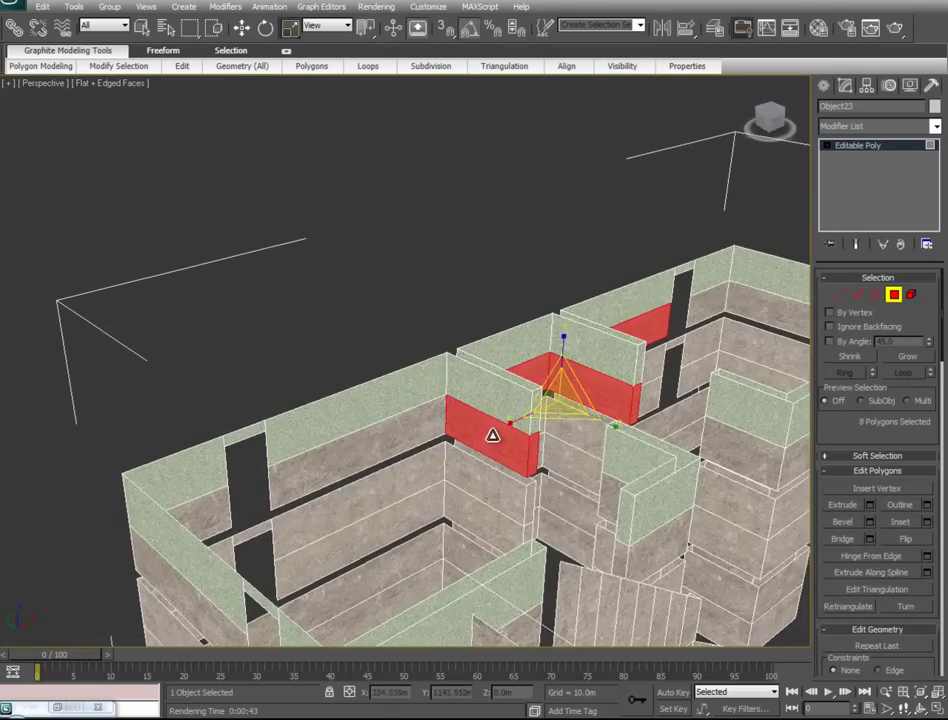
key("alt+l")
middle_click_drag(514, 472, 546, 491, "alt")
scroll(546, 491, "up", 3)
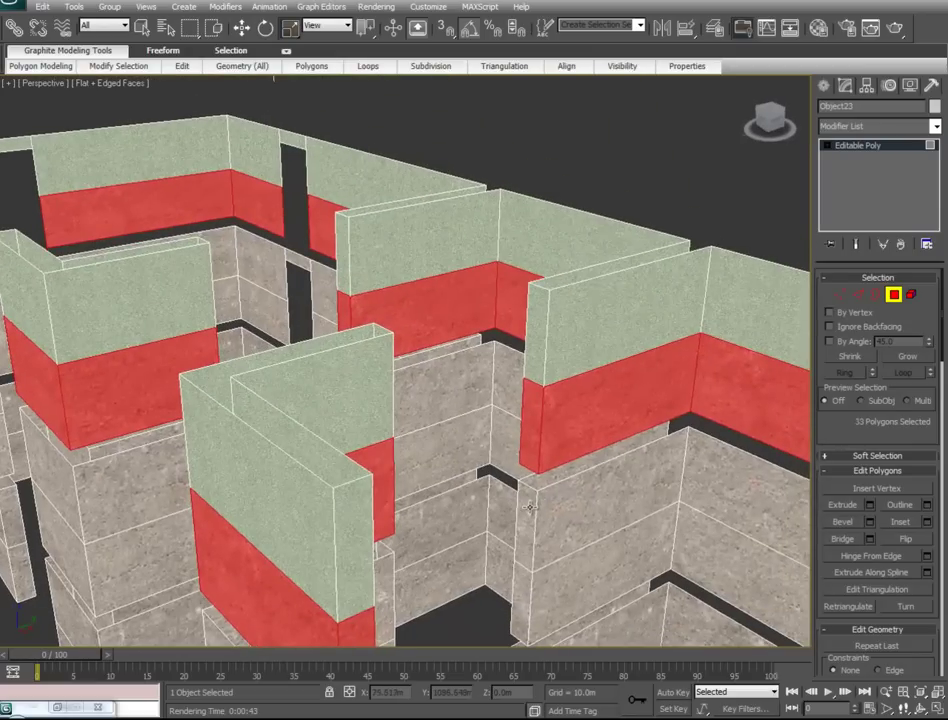
- Assign the Wood#6 sub-material of BuildingTextures to the selected wall band and display its texture in the viewport
key("m")
left_click_drag(651, 478, 421, 313)
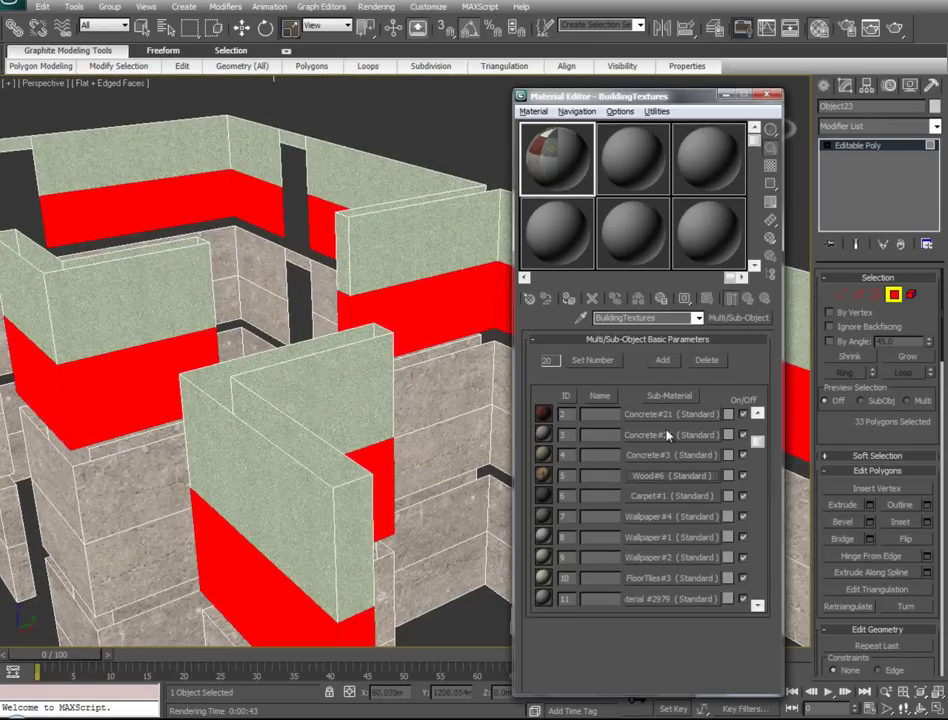
left_click(660, 475)
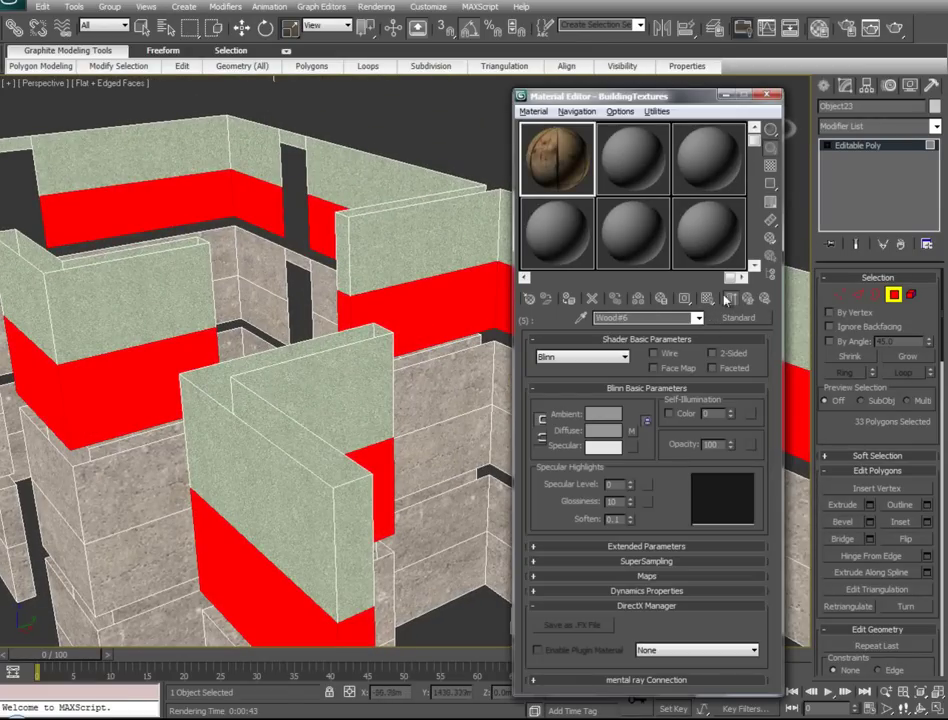
- Add a UVW Mapping modifier to the selected wood wall band, close the Material Editor and set the mapping type to Box
middle_click_drag(383, 400, 352, 434)
left_click(877, 126)
scroll(880, 450, "down", 10)
left_click(849, 581)
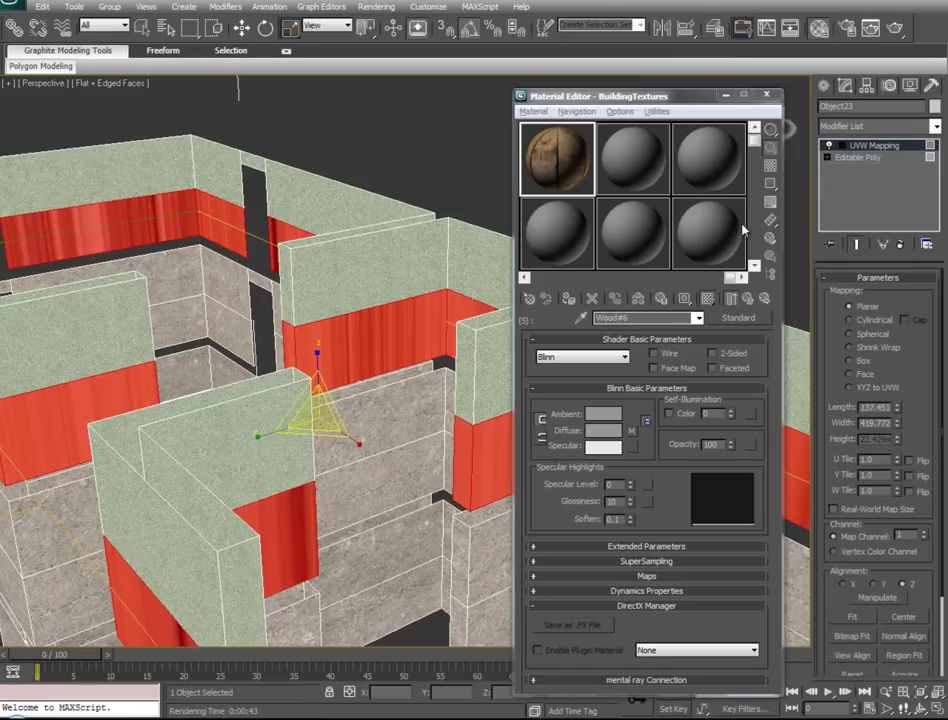
left_click(766, 94)
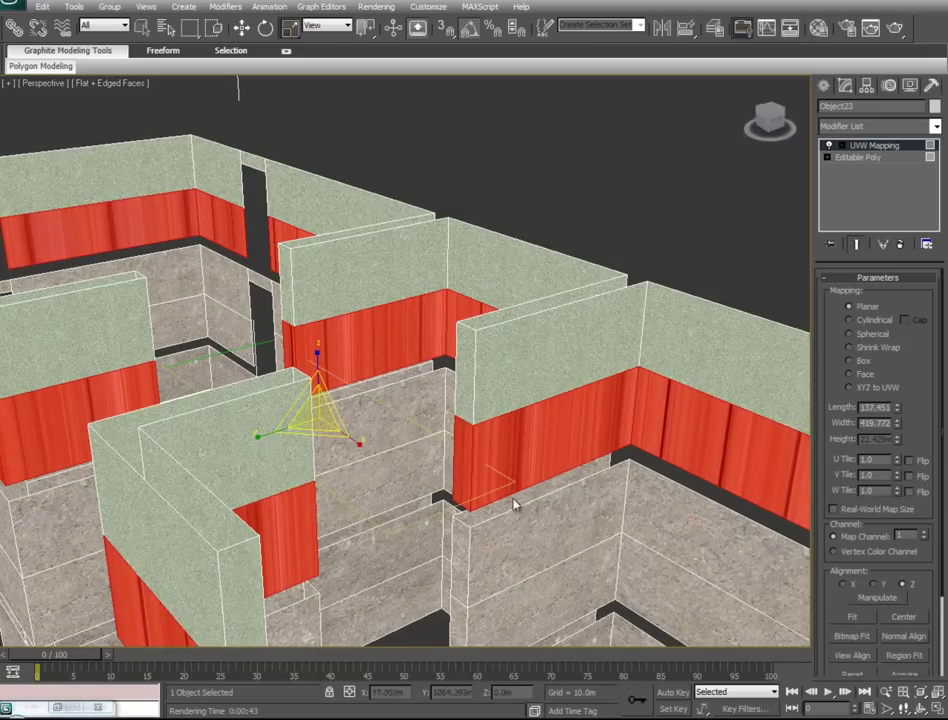
left_click(850, 360)
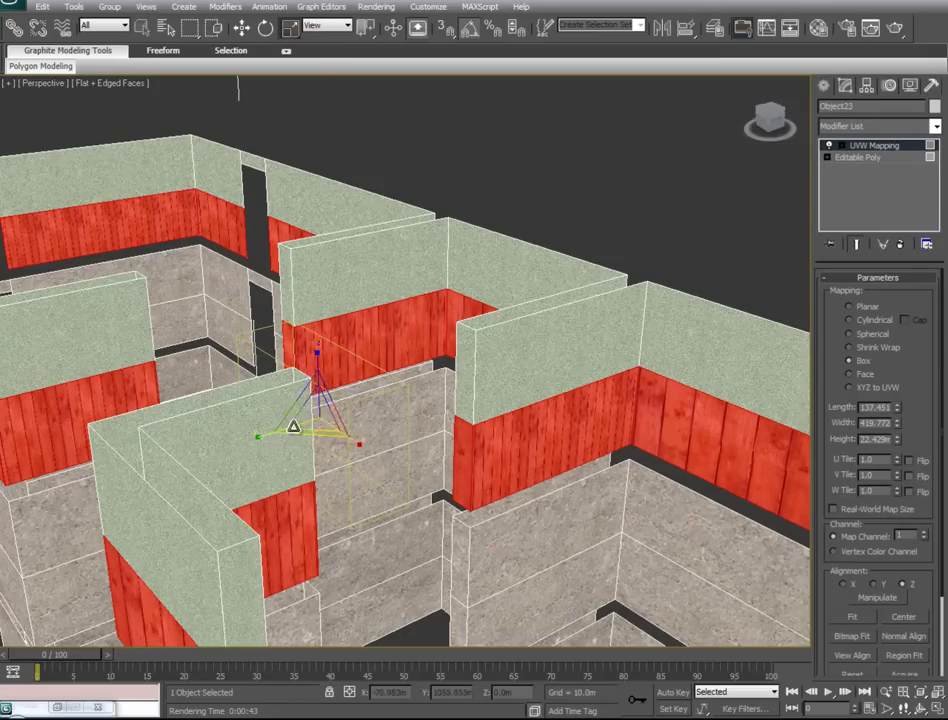
- Scale the box mapping gizmo to adjust the size of the wood planks on the lower wall band
left_click_drag(354, 441, 308, 336)
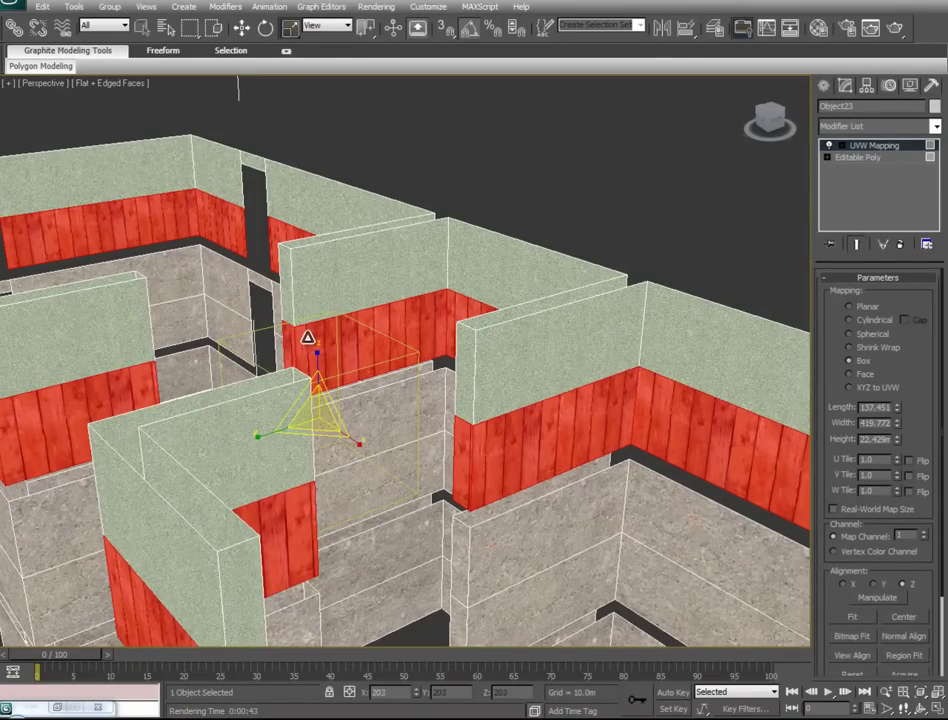
middle_click_drag(355, 512, 292, 597, "alt")
left_click_drag(270, 433, 286, 394)
- Examine the plank texture around the top-floor rooms for its scale and its alignment at corners and door openings
middle_click_drag(286, 394, 595, 612, "alt")
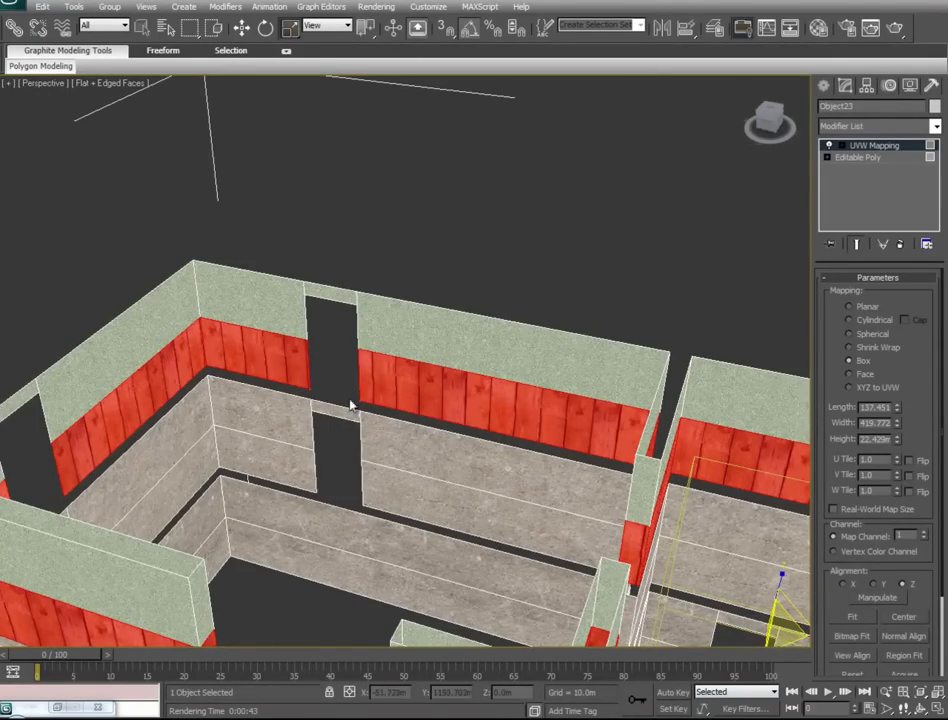
middle_click_drag(499, 537, 516, 531, "alt")
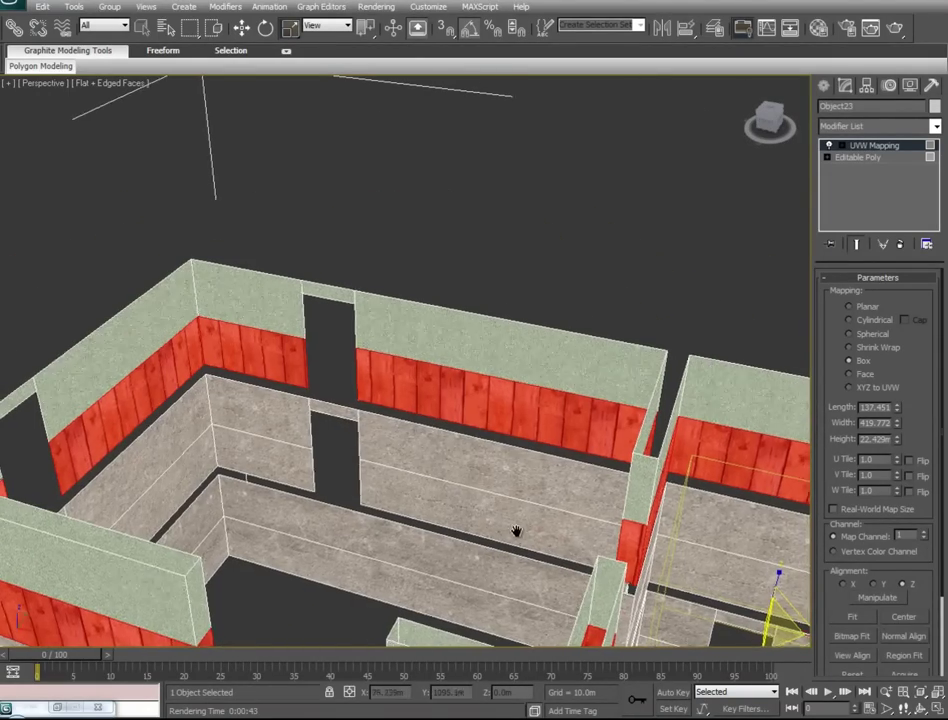
middle_click_drag(641, 554, 280, 545, "alt")
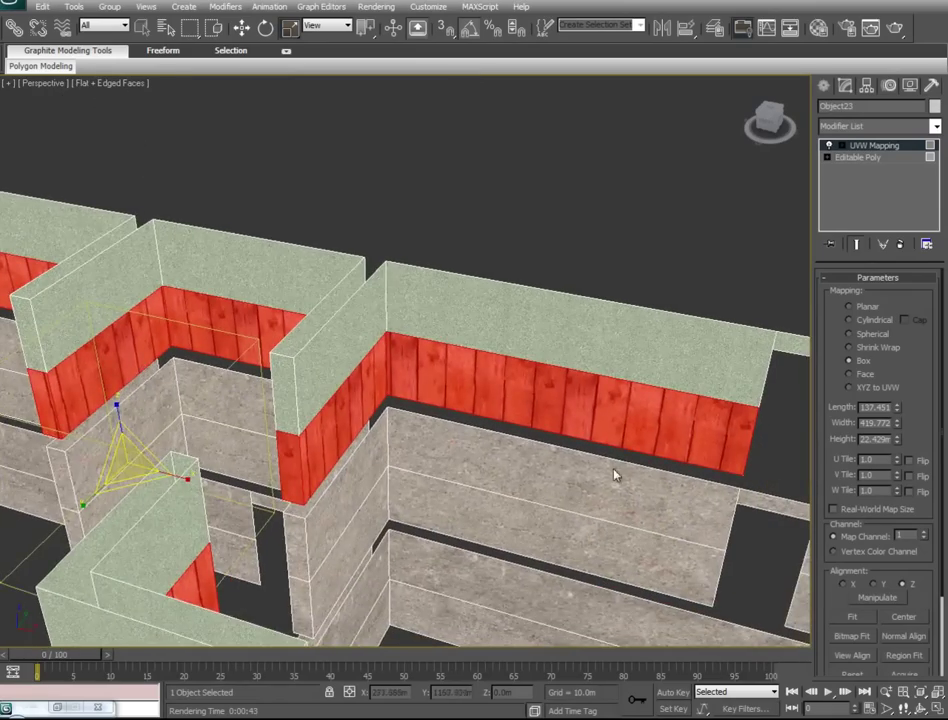
middle_click_drag(616, 531, 404, 451)
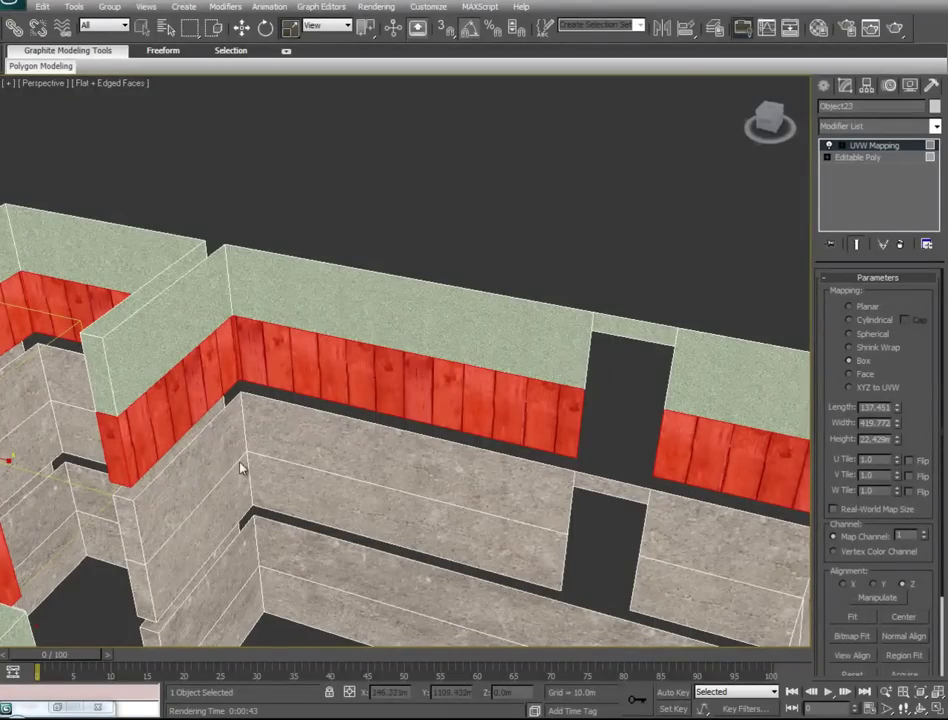
middle_click_drag(186, 440, 608, 645, "alt")
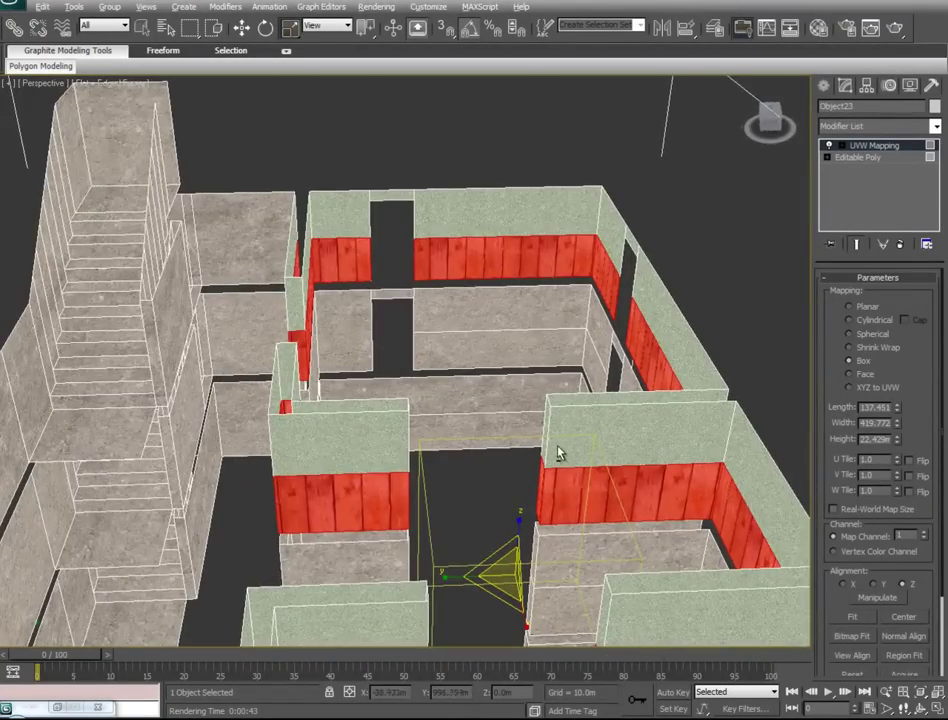
middle_click_drag(558, 453, 296, 463, "alt")
middle_click_drag(265, 322, 559, 173, "alt")
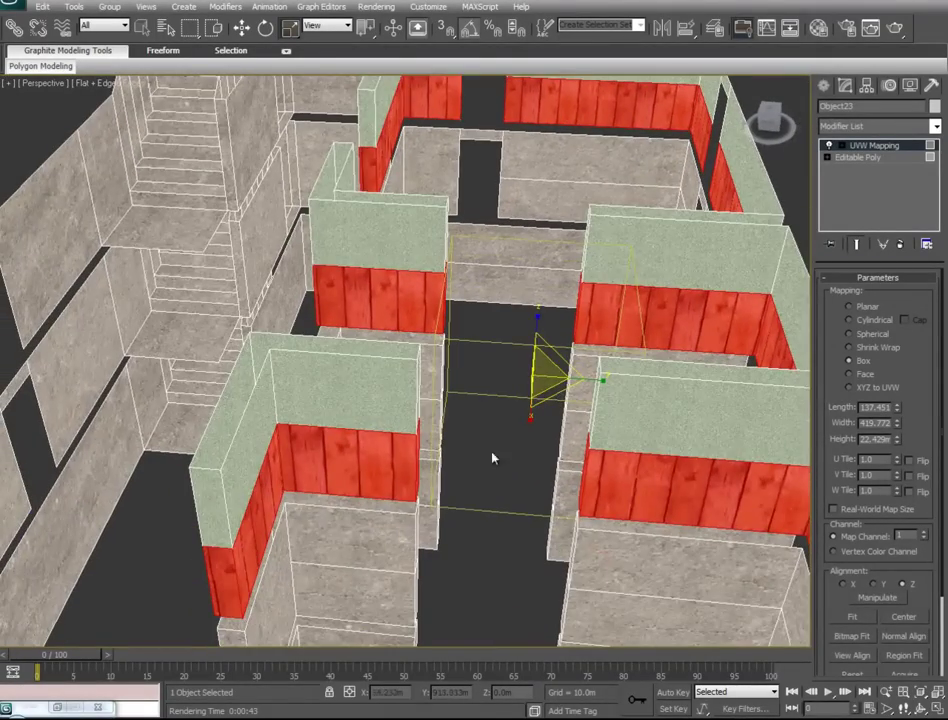
- Move the mapping gizmo slightly along its Y axis and about 1.3 m along X to align the planks at the wall ends
right_click(603, 390)
left_click(615, 407)
left_click_drag(587, 378, 579, 381)
middle_click_drag(406, 523, 19, 514, "alt")
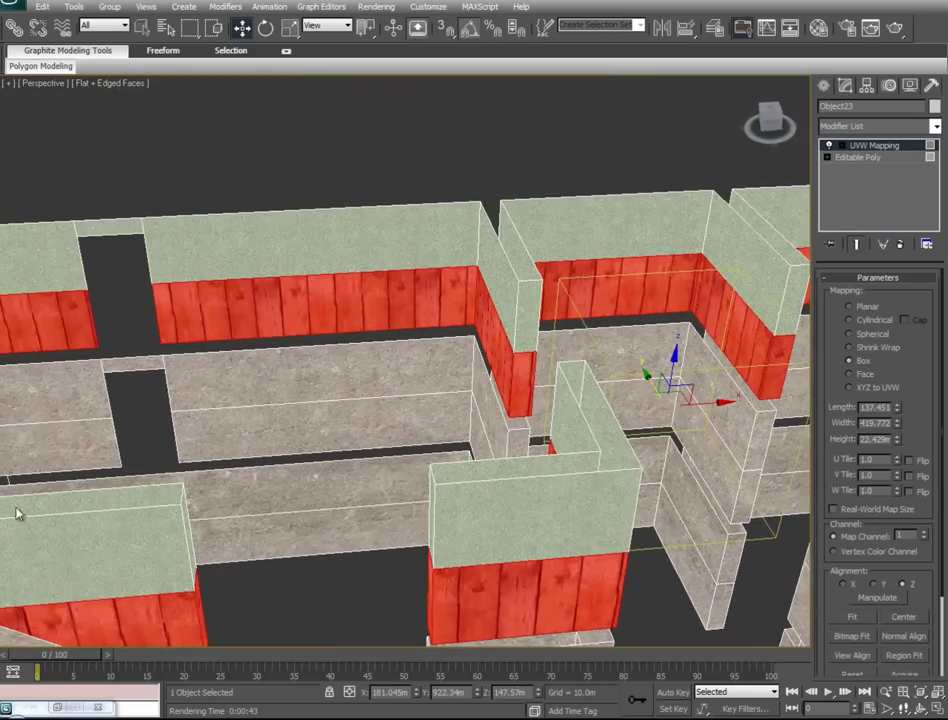
left_click_drag(713, 403, 719, 403)
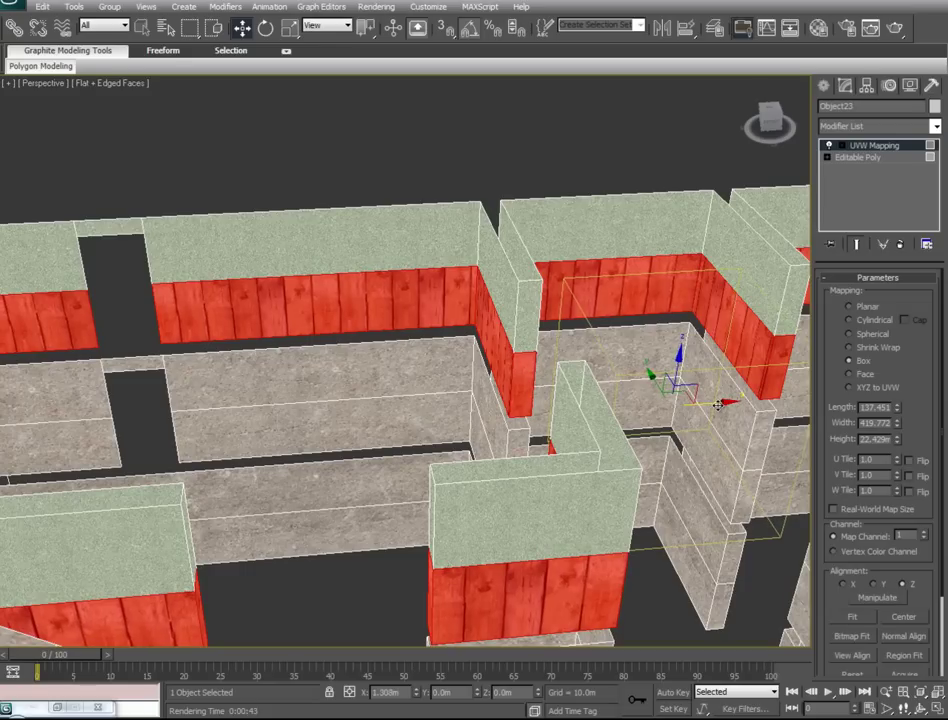
- Collapse the UVW Mapping modifier of the wood wall band into the Editable Poly
middle_click_drag(520, 435, 668, 422, "alt")
right_click(893, 150)
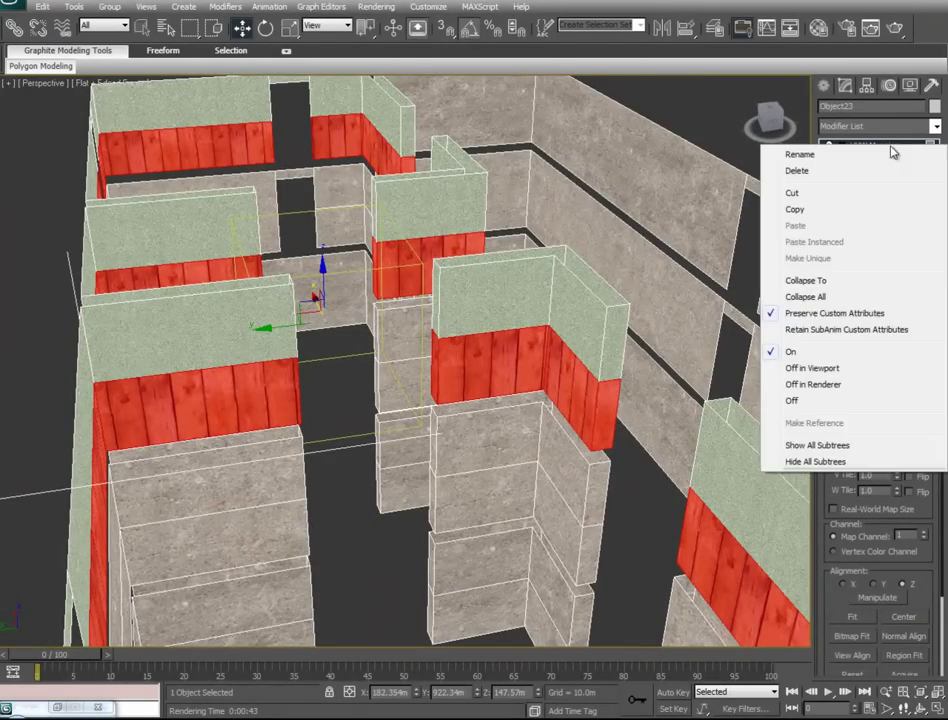
left_click(806, 281)
- Review the upper and lower wall band textures on the building's three floors from several angles
middle_click_drag(187, 309, 108, 459, "alt")
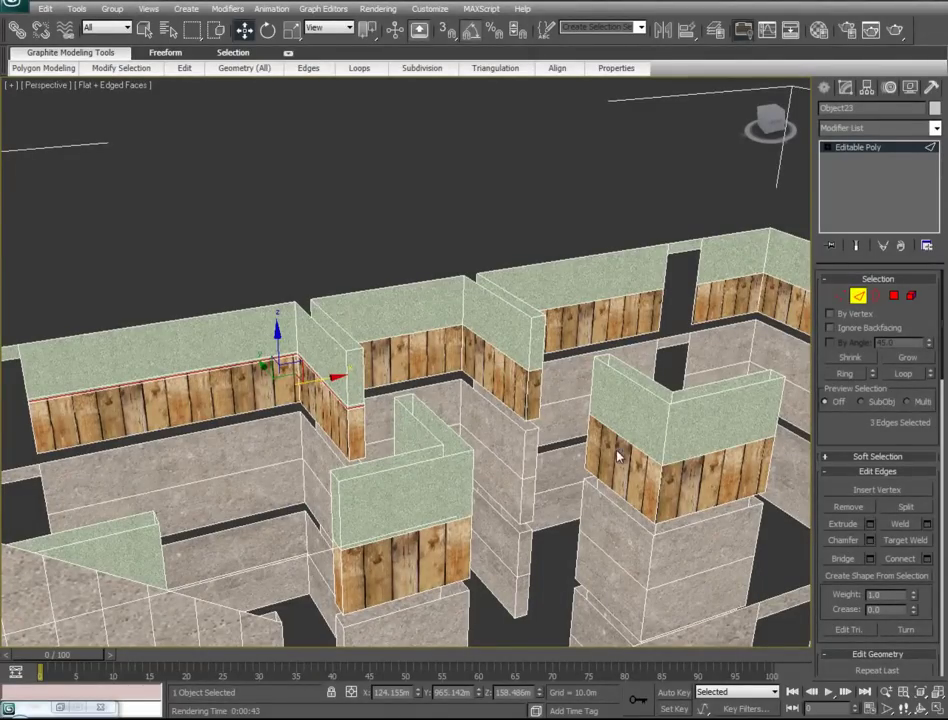
middle_click_drag(618, 453, 605, 452)
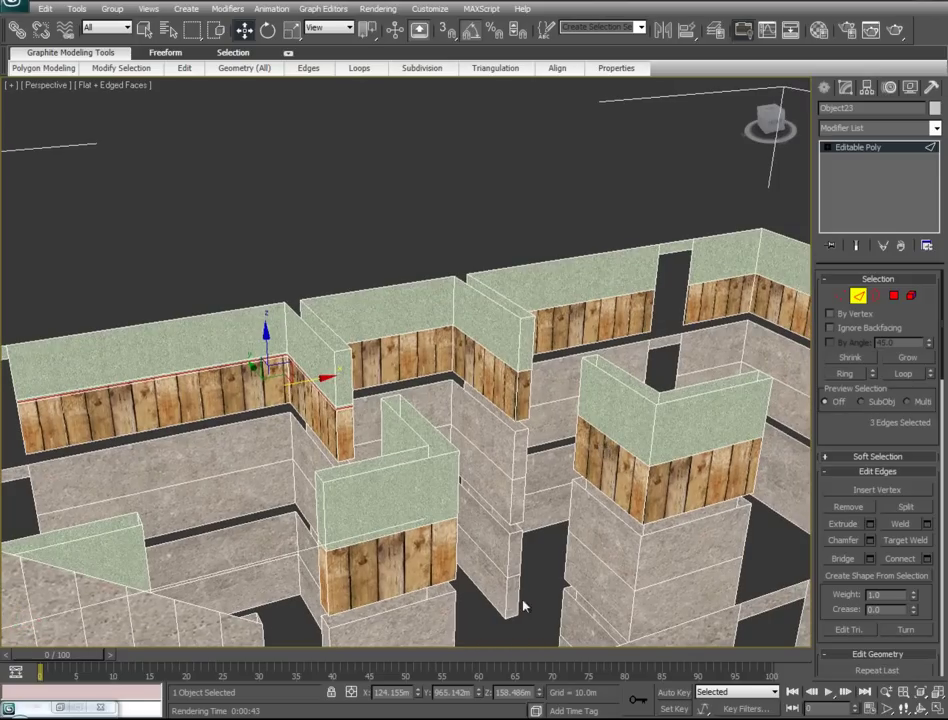
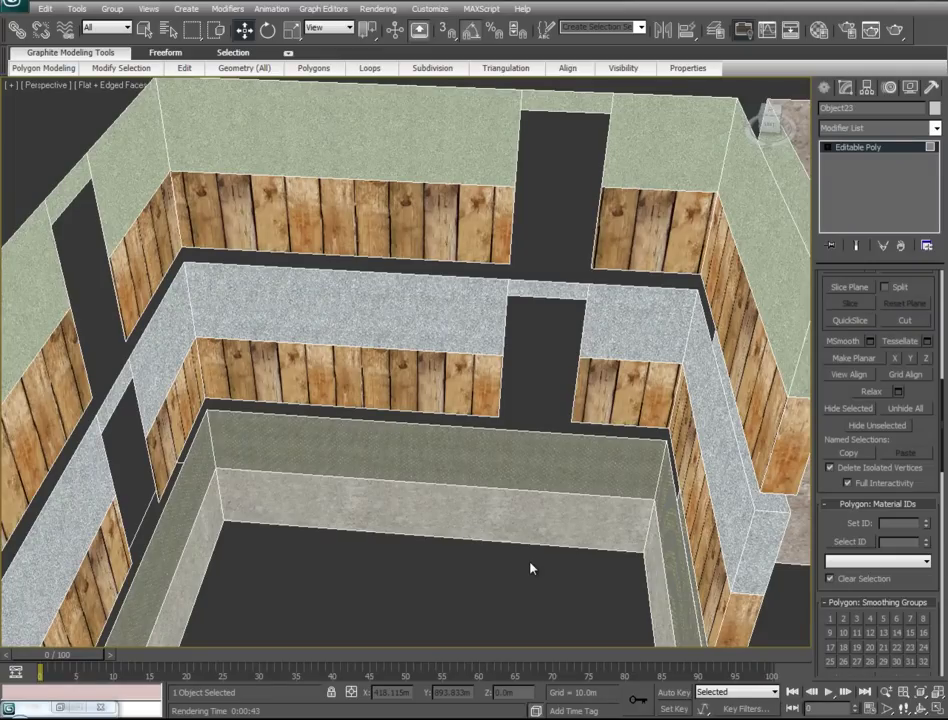
scroll(530, 568, "down", 3)
middle_click_drag(529, 567, 576, 176, "alt")
middle_click_drag(352, 478, 472, 325, "alt")
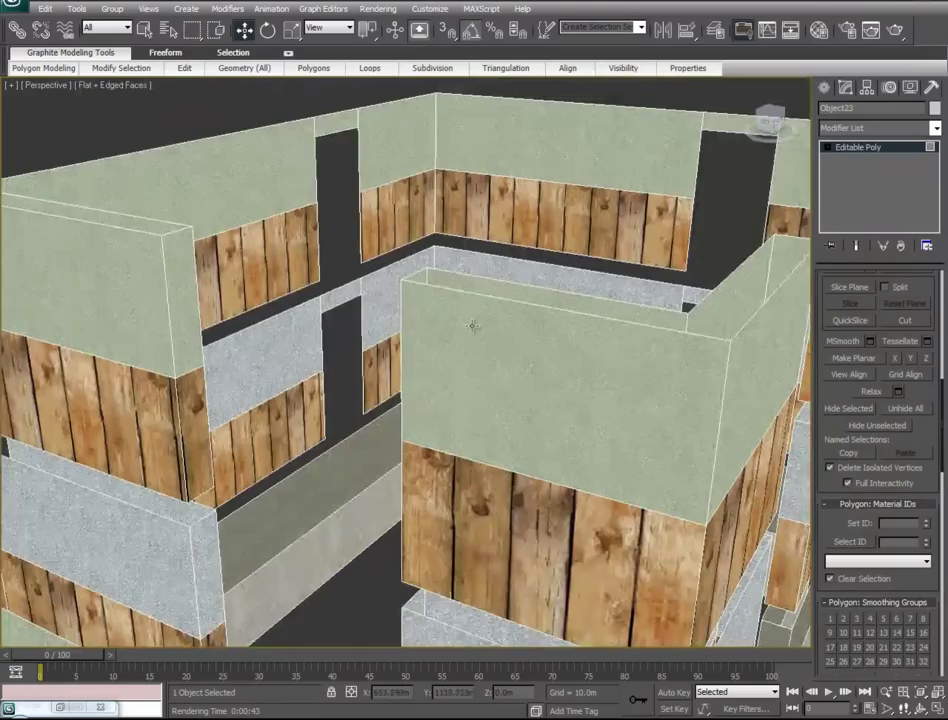
middle_click_drag(433, 393, 250, 344, "alt")
scroll(537, 396, "up", 5)
scroll(536, 400, "down", 5)
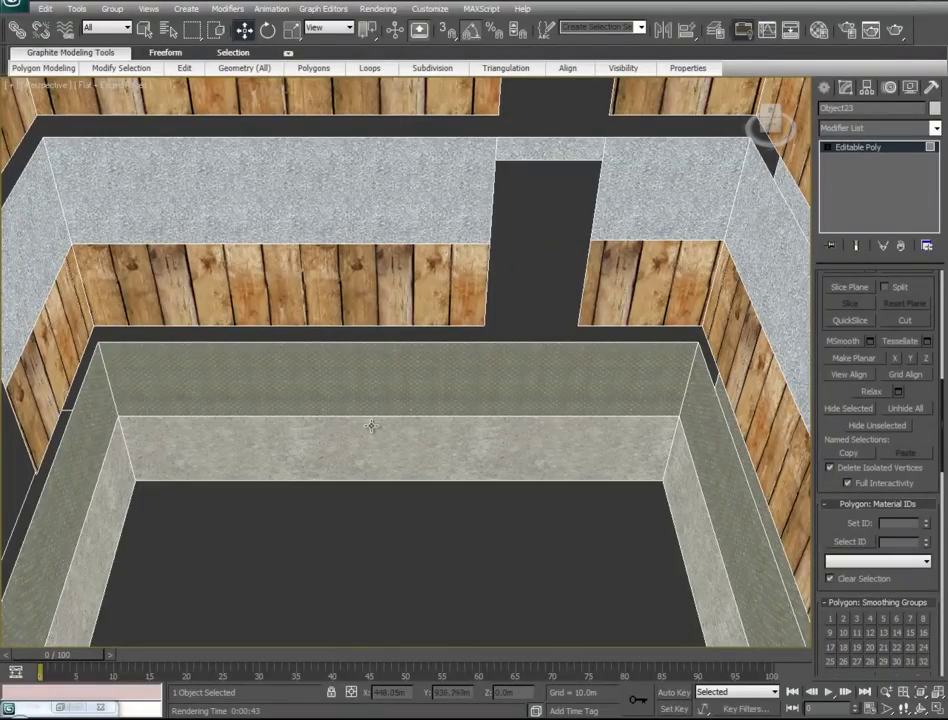
- Select all wood-planked wall polygons on the upper two floors by their material ID 8
left_click(443, 286)
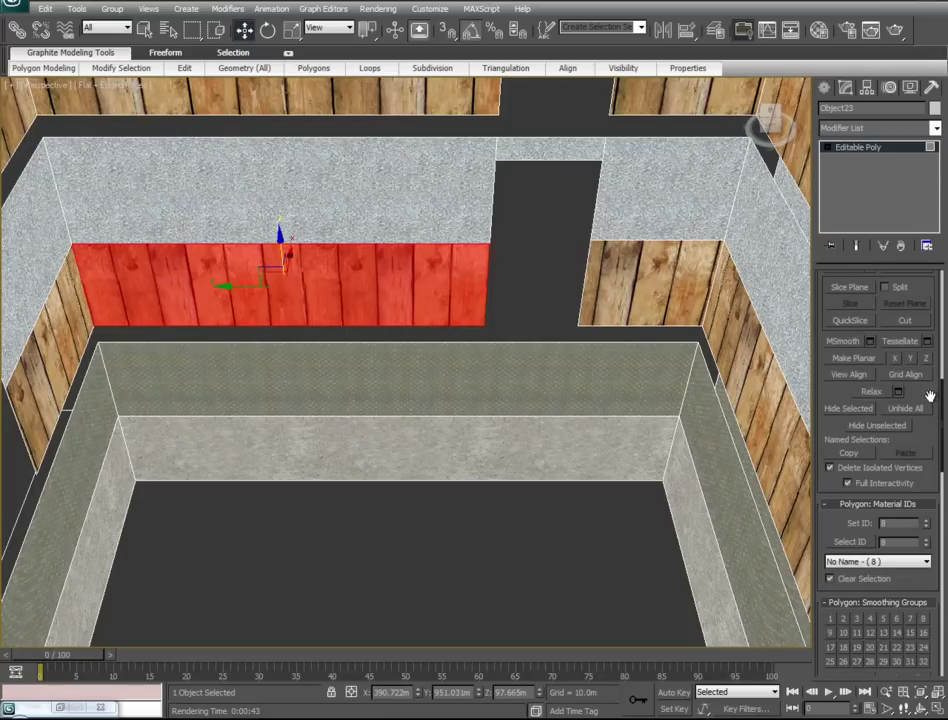
scroll(928, 428, "up", 1)
scroll(928, 428, "up", 5)
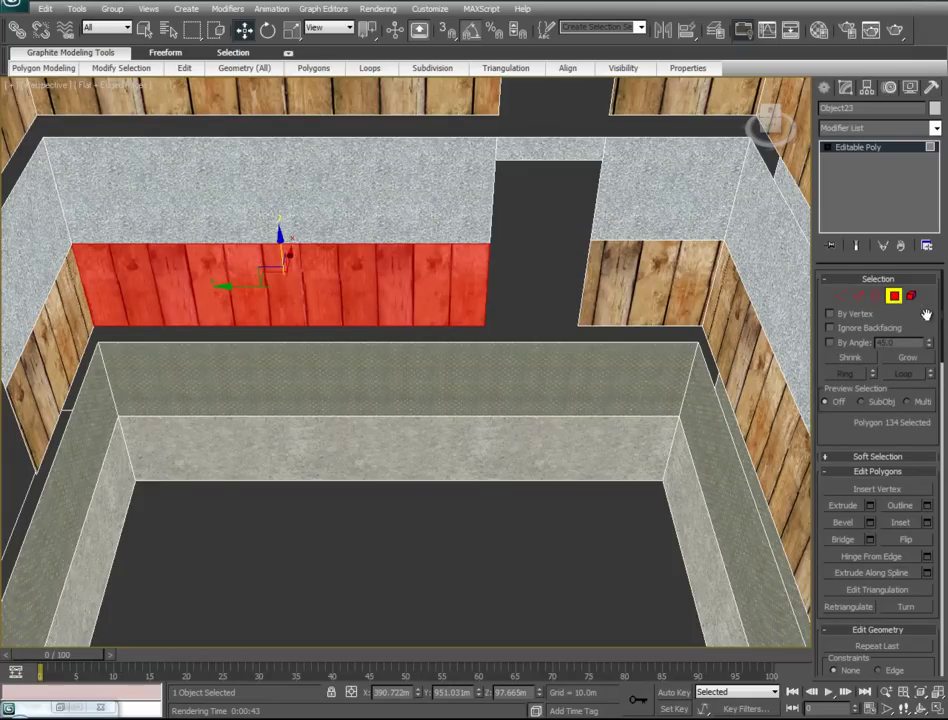
scroll(926, 315, "down", 10)
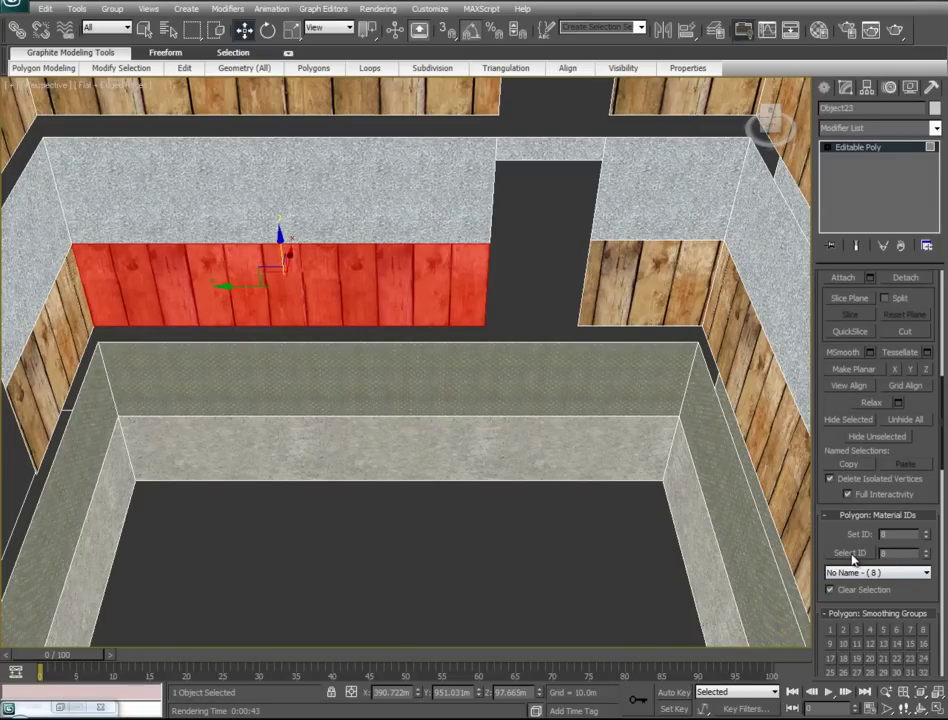
left_click(852, 557)
middle_click_drag(680, 500, 28, 621, "alt")
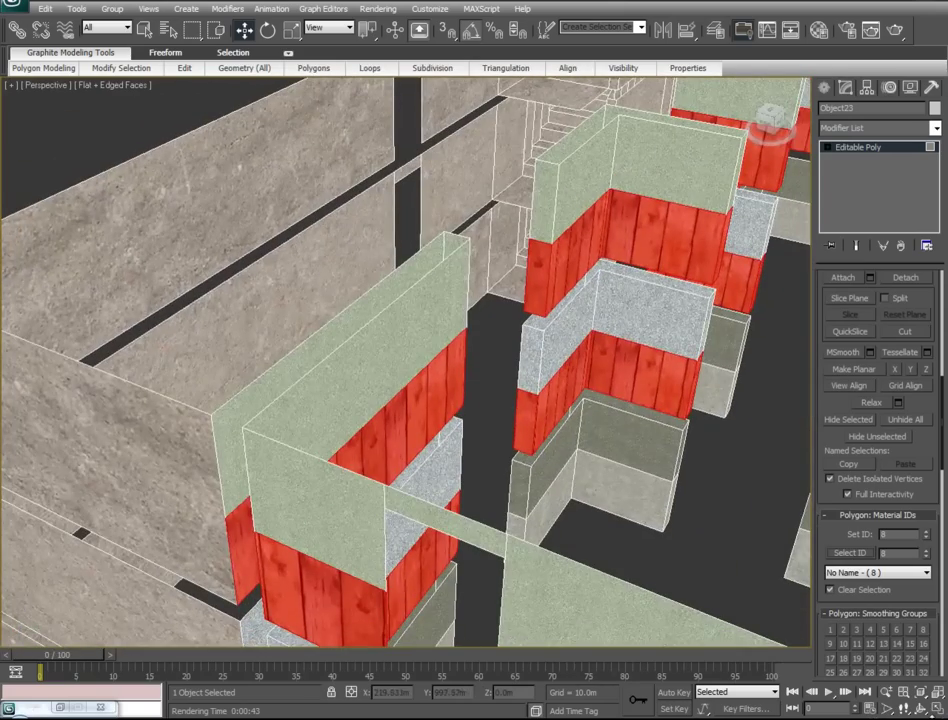
middle_click_drag(676, 468, 412, 455, "alt")
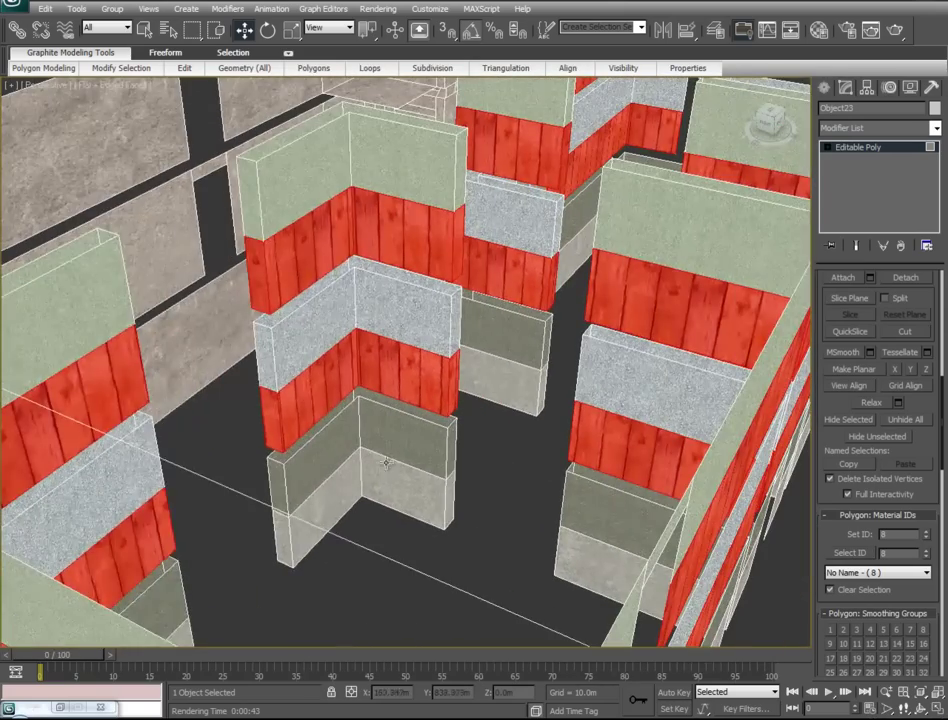
- Assign the Concrete#6 sub-material to the selected plank bands, close the Material Editor and clear the selection
key("m")
left_click_drag(200, 95, 117, 101)
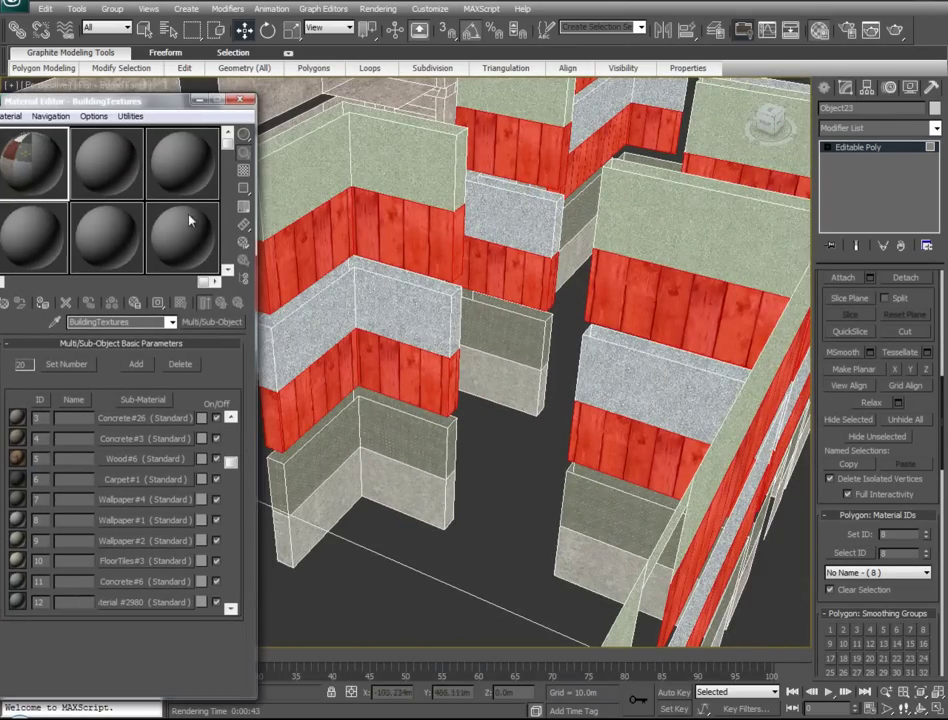
left_click_drag(144, 584, 373, 372)
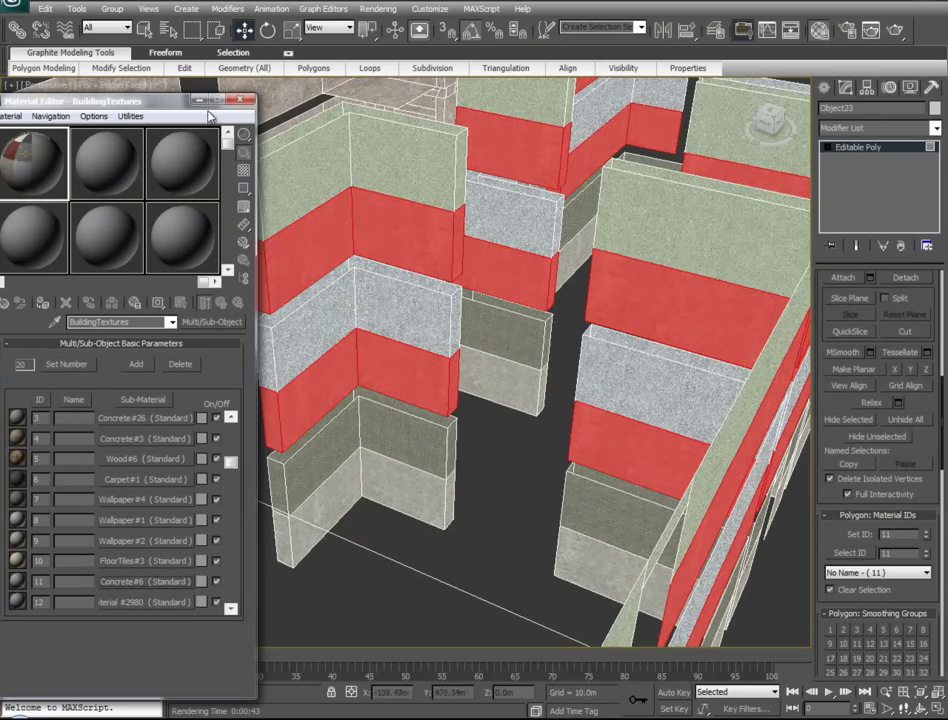
key("m")
left_click(472, 540)
middle_click_drag(339, 450, 430, 370, "alt")
middle_click_drag(326, 519, 404, 521, "alt")
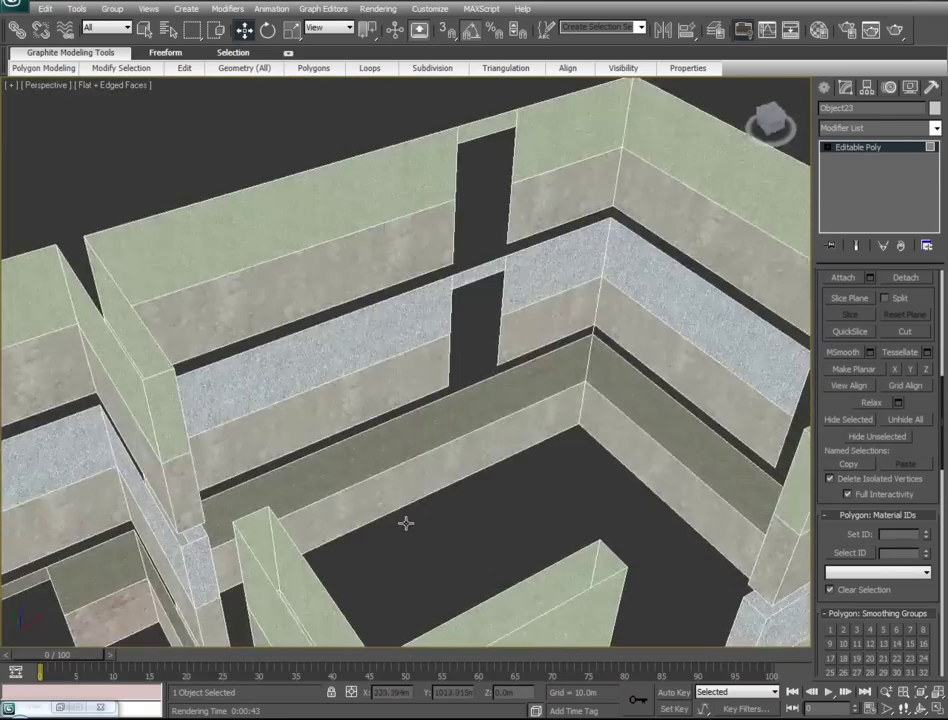
- Select all upper wall band polygons of the middle floor by their material ID 9
left_click(387, 339)
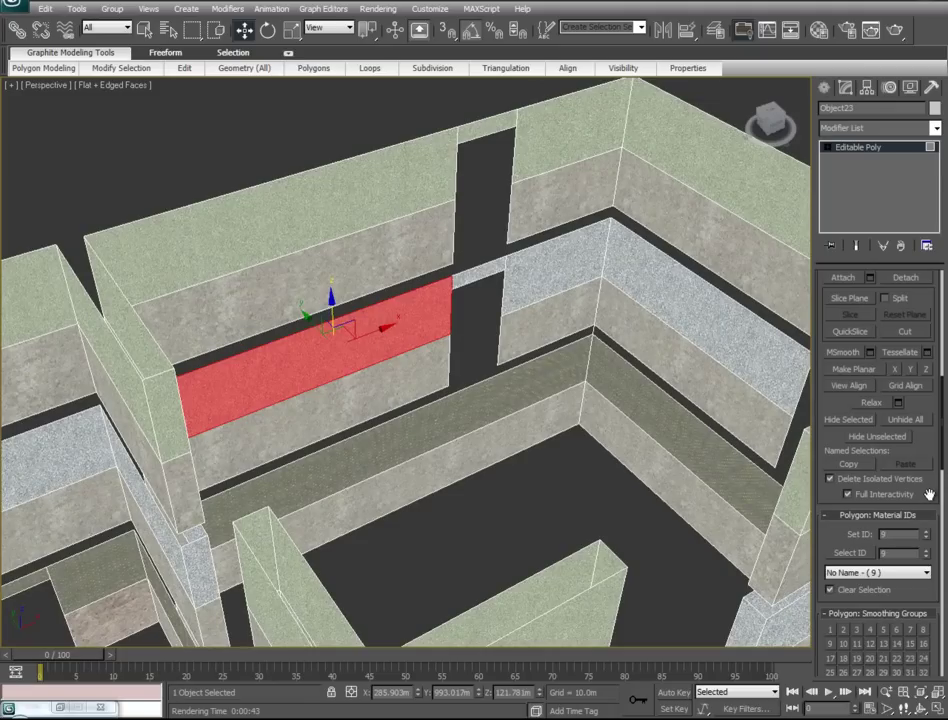
left_click(849, 553)
middle_click_drag(609, 470, 470, 529, "alt")
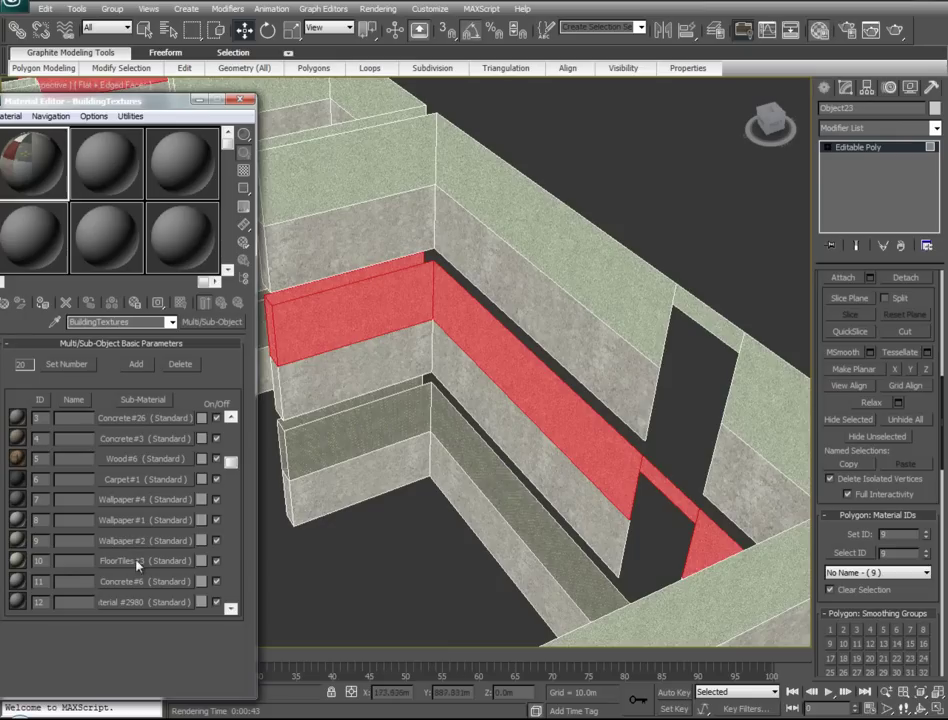
- Assign the FloorTiles#3 sub-material to the middle floor's upper wall bands and to all top-floor bands with material ID 7, then clear the selection
left_click_drag(122, 517, 332, 303)
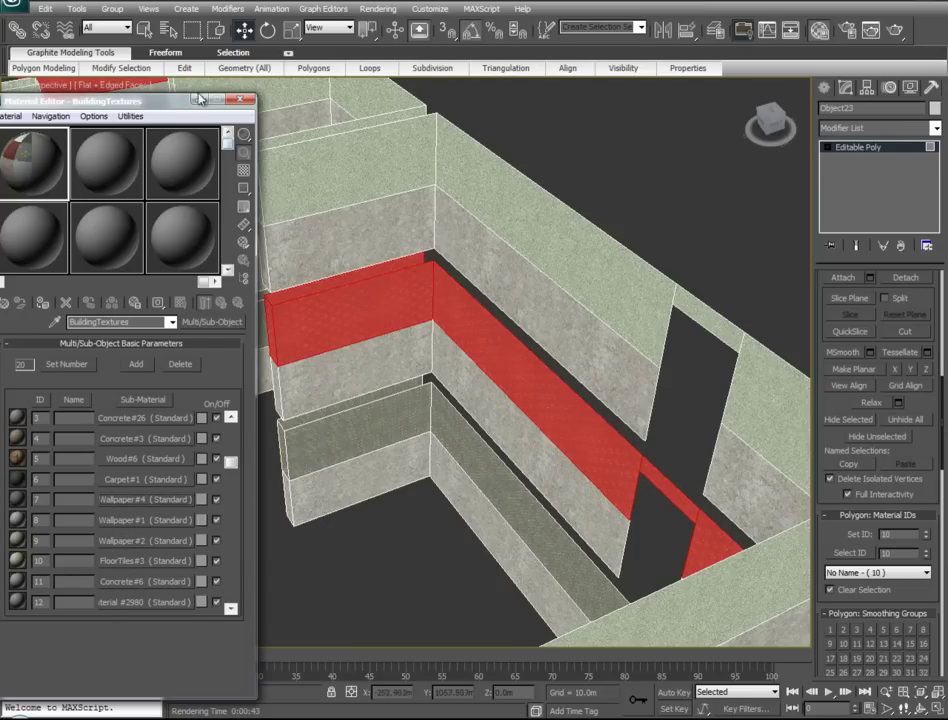
left_click(520, 195)
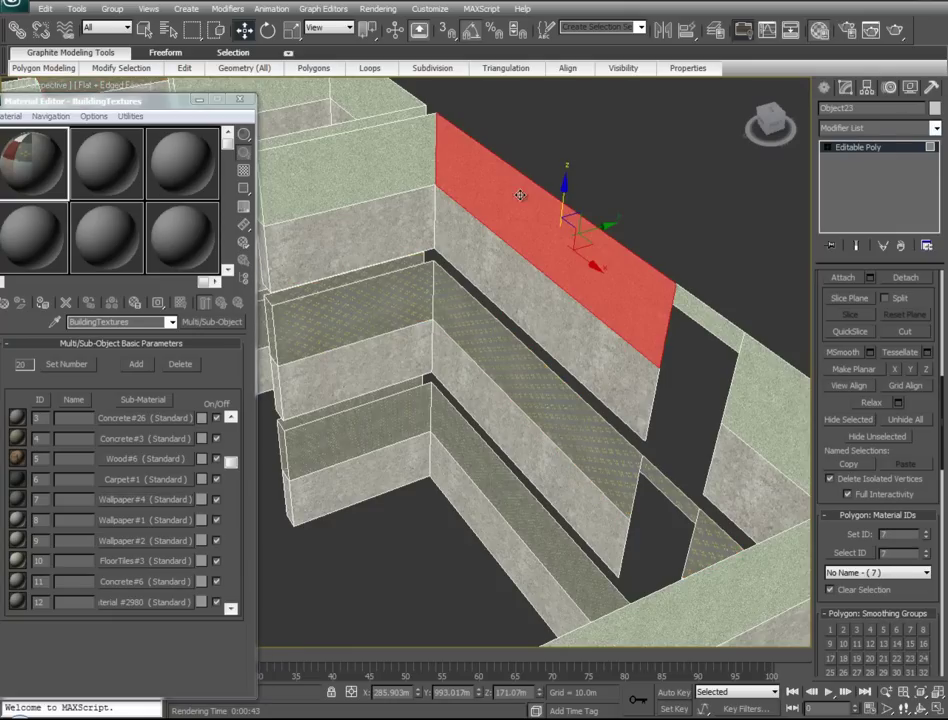
left_click(863, 555)
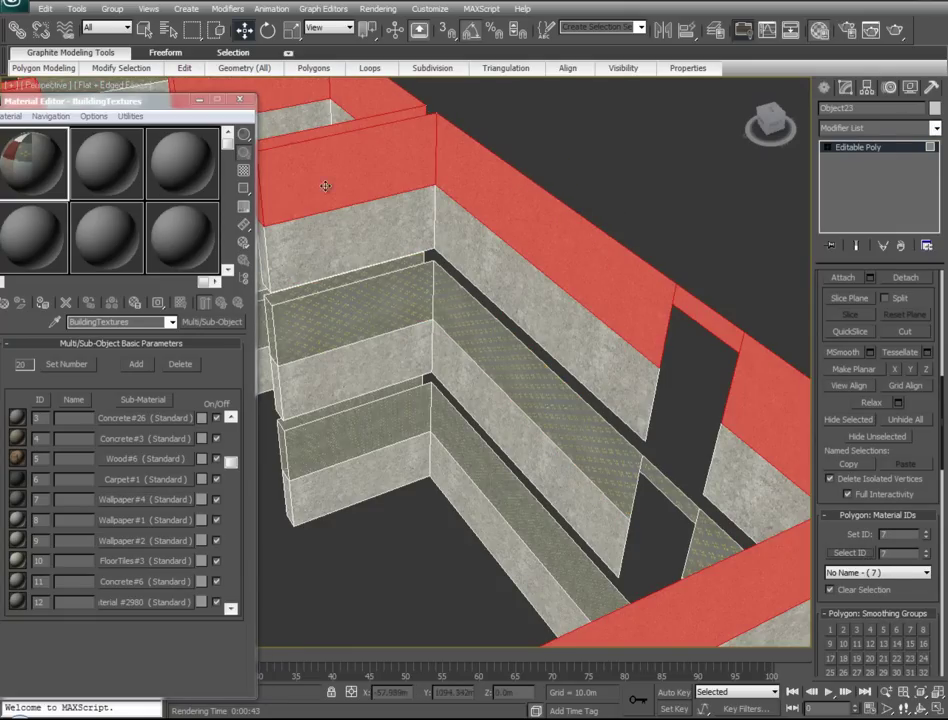
middle_click_drag(438, 382, 432, 335, "alt")
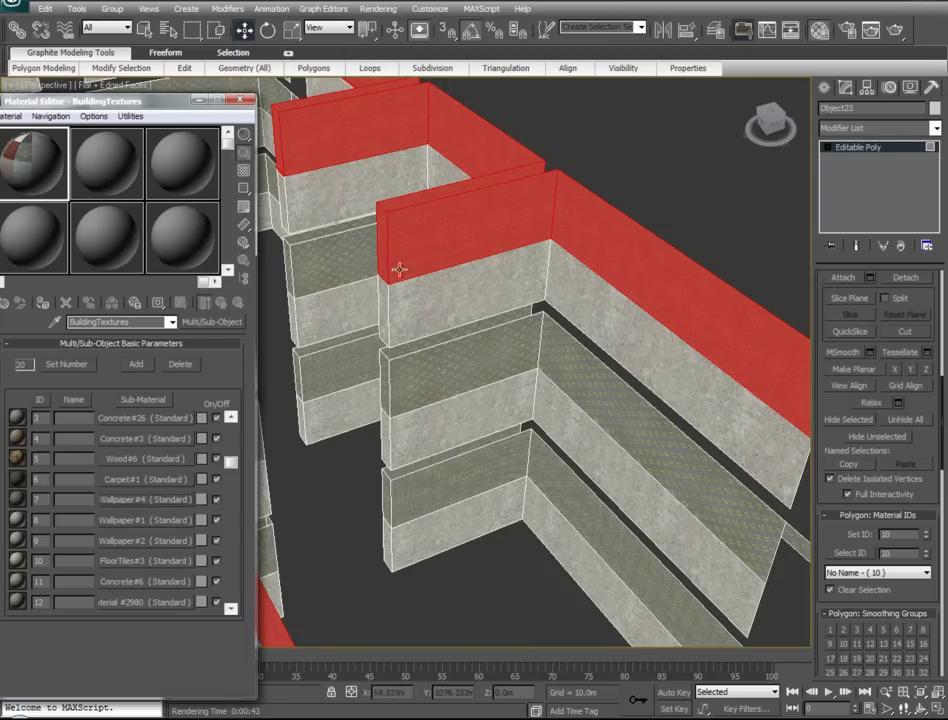
left_click(204, 103)
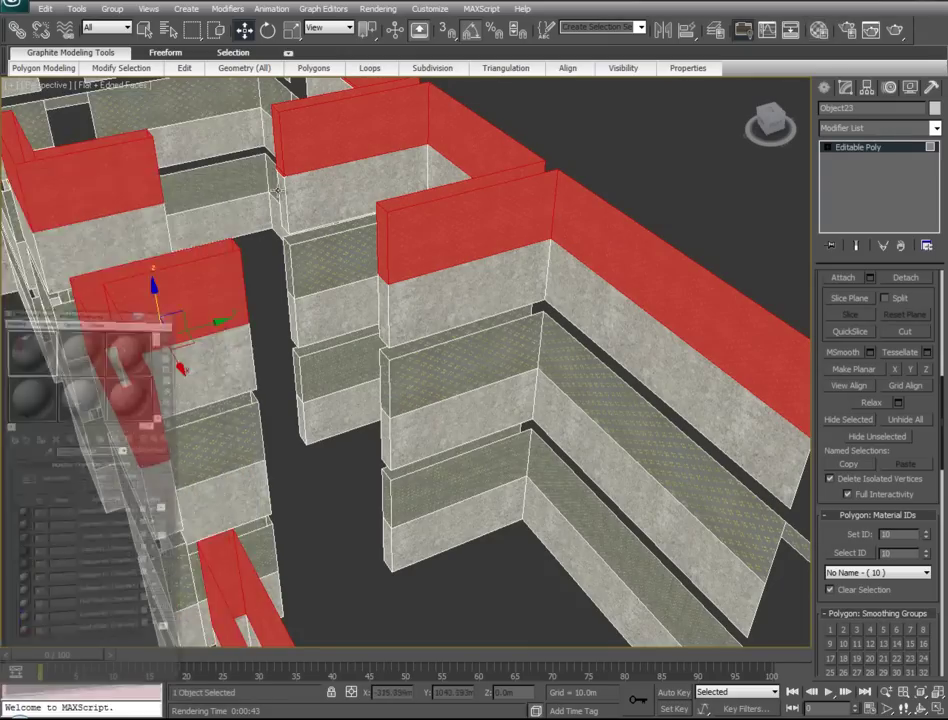
middle_click_drag(457, 436, 364, 266, "alt")
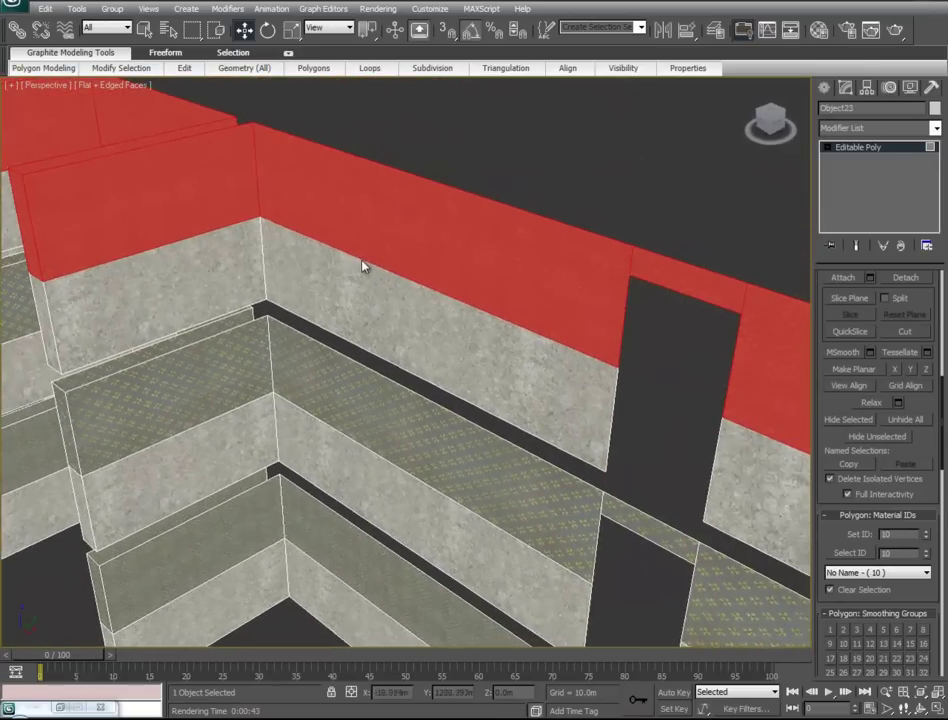
left_click(660, 423)
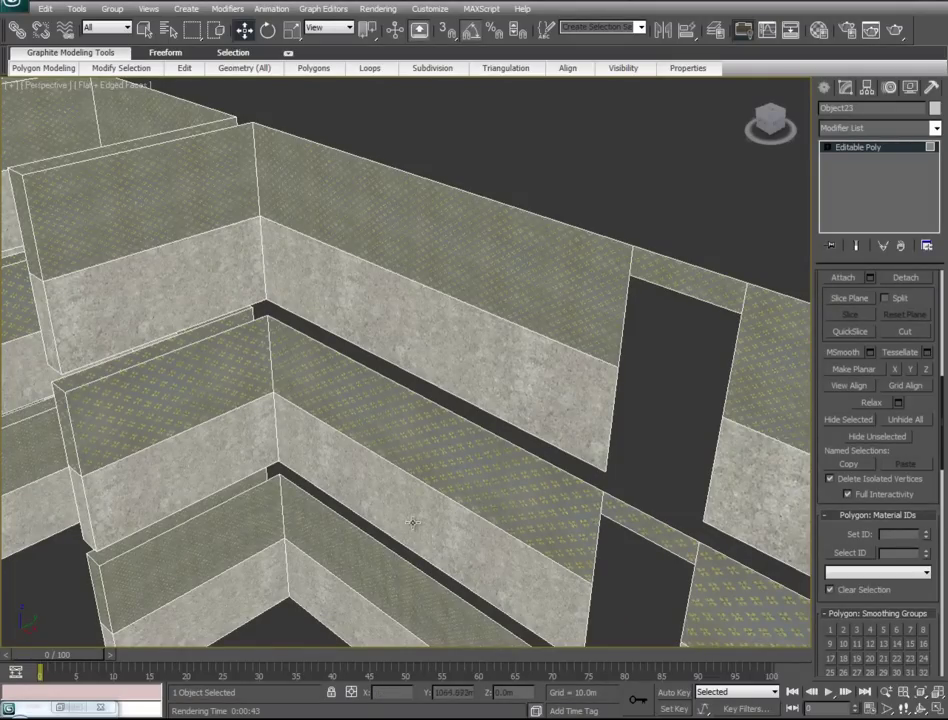
- Select all upper wall band polygons on the three floors by their material ID 10
left_click(436, 233)
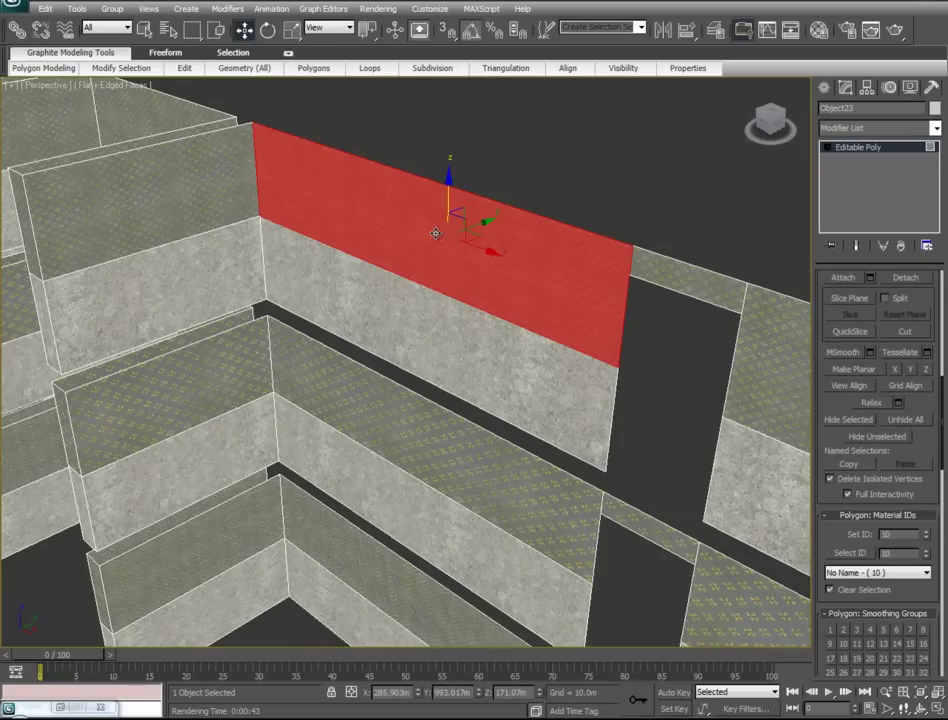
scroll(852, 530, "down", 2)
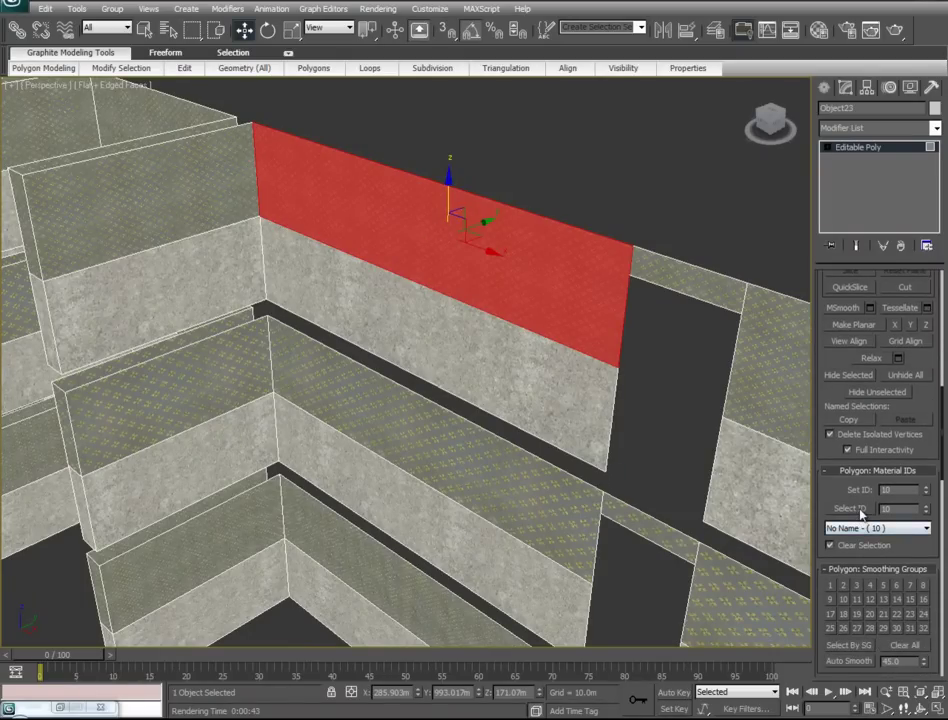
left_click(846, 509)
middle_click_drag(519, 432, 509, 433, "alt")
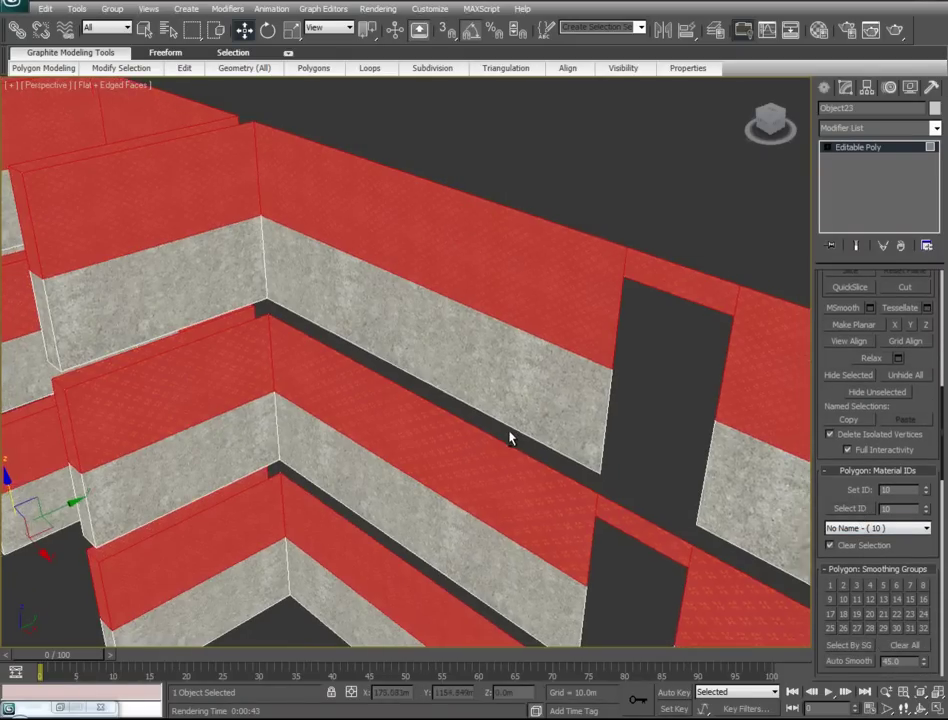
- Apply a UVW Mapping modifier with Box mapping to the selected upper wall bands
left_click(934, 128)
scroll(870, 400, "down", 10)
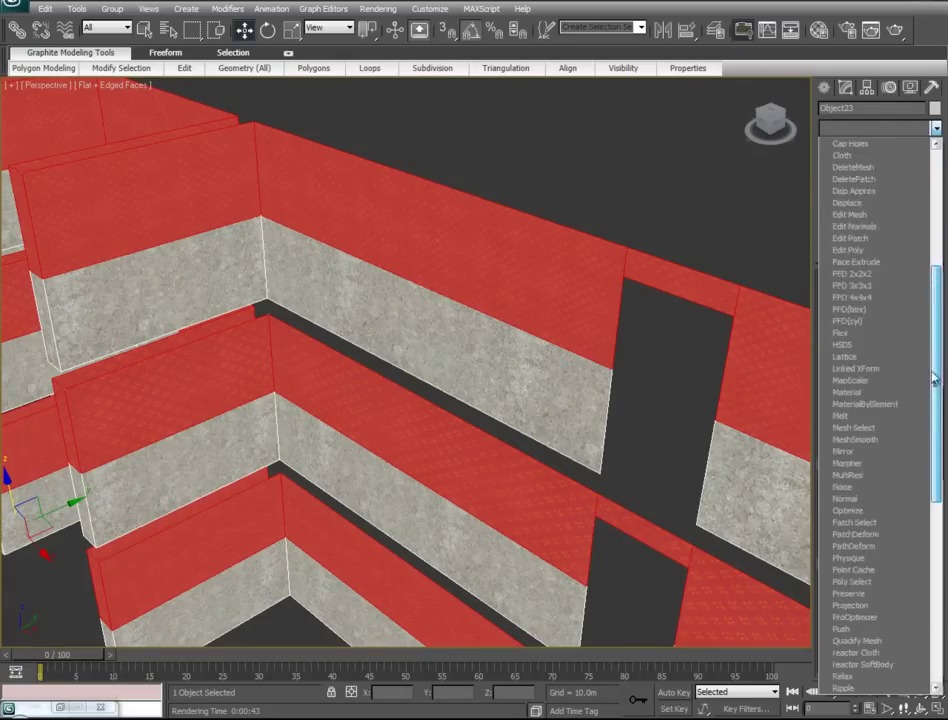
left_click(850, 581)
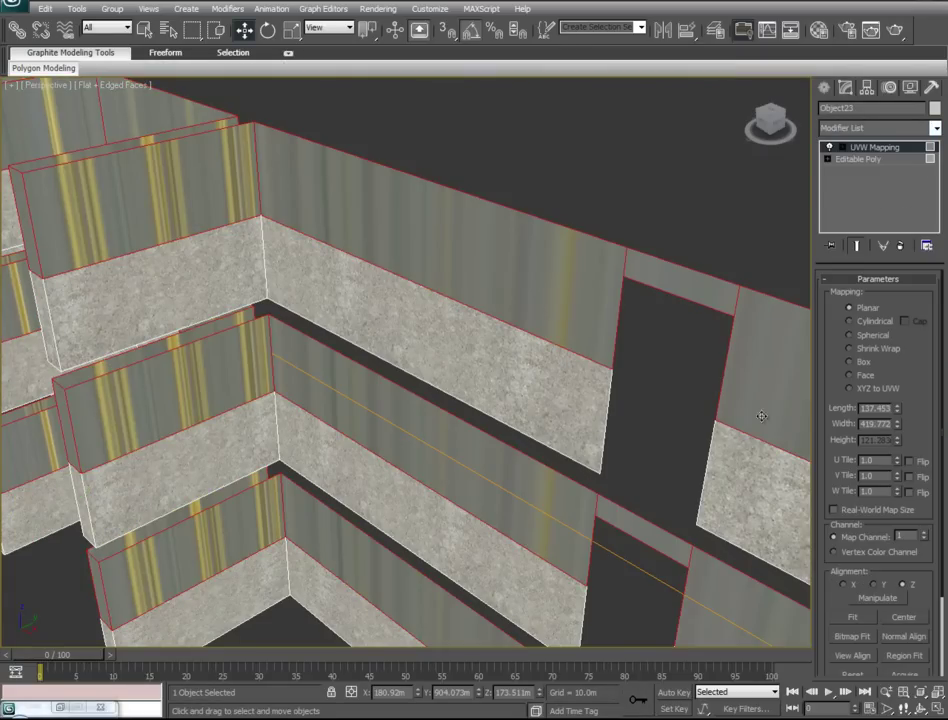
left_click(856, 363)
middle_click_drag(432, 293, 727, 461, "alt")
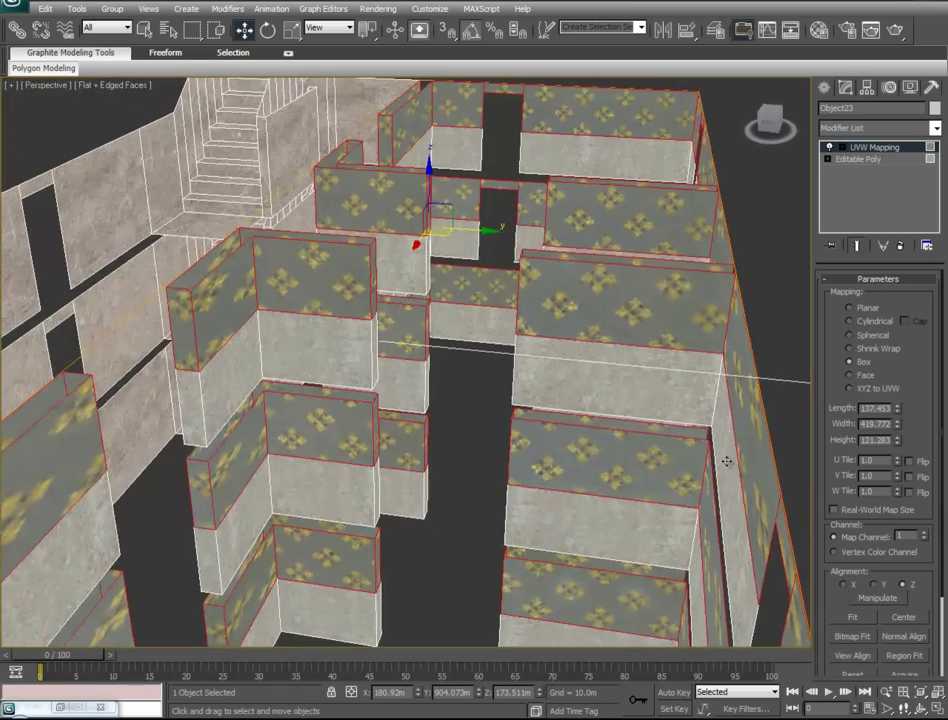
- Activate the box mapping gizmo and scale it down along its X axis to narrow the stretched tile pattern
left_click(882, 151)
right_click(490, 427)
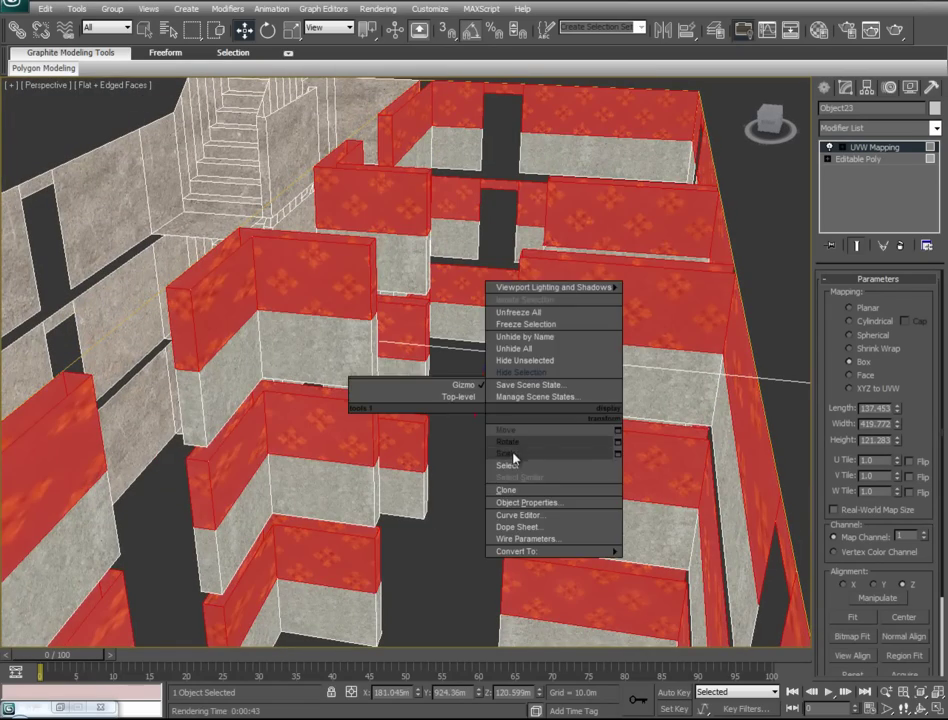
left_click(511, 447)
middle_click_drag(641, 376, 387, 372, "alt")
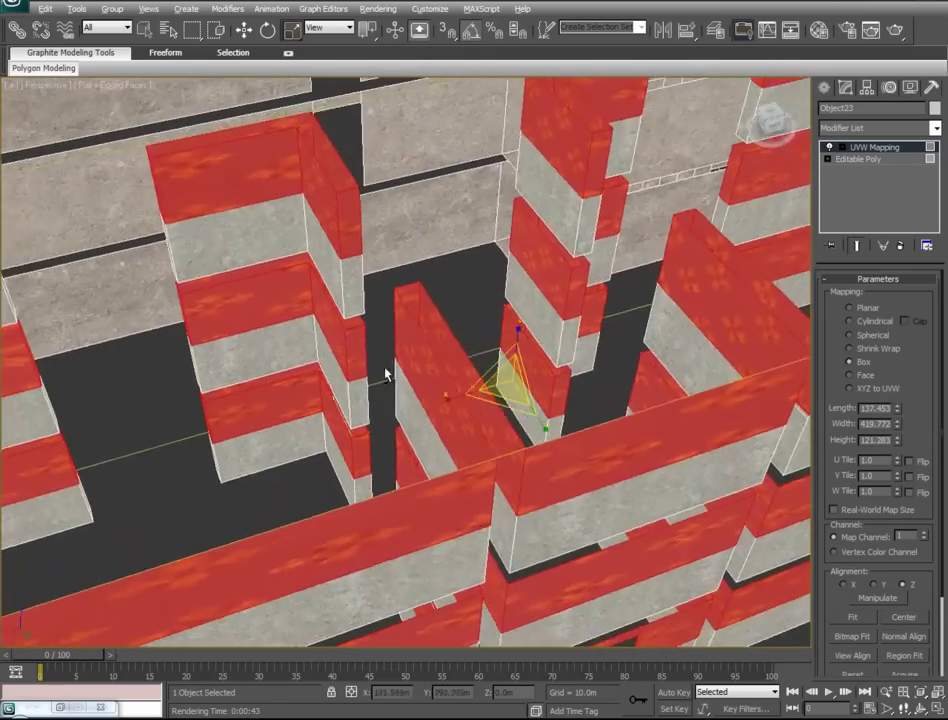
scroll(387, 372, "up", 2)
left_click_drag(511, 409, 671, 389)
middle_click_drag(362, 391, 407, 382, "alt")
- Even out the mapping gizmo's proportions in the Top, Front and Left views, scaling to 70% along Y and adjusting by 104% in the Left view
key("t")
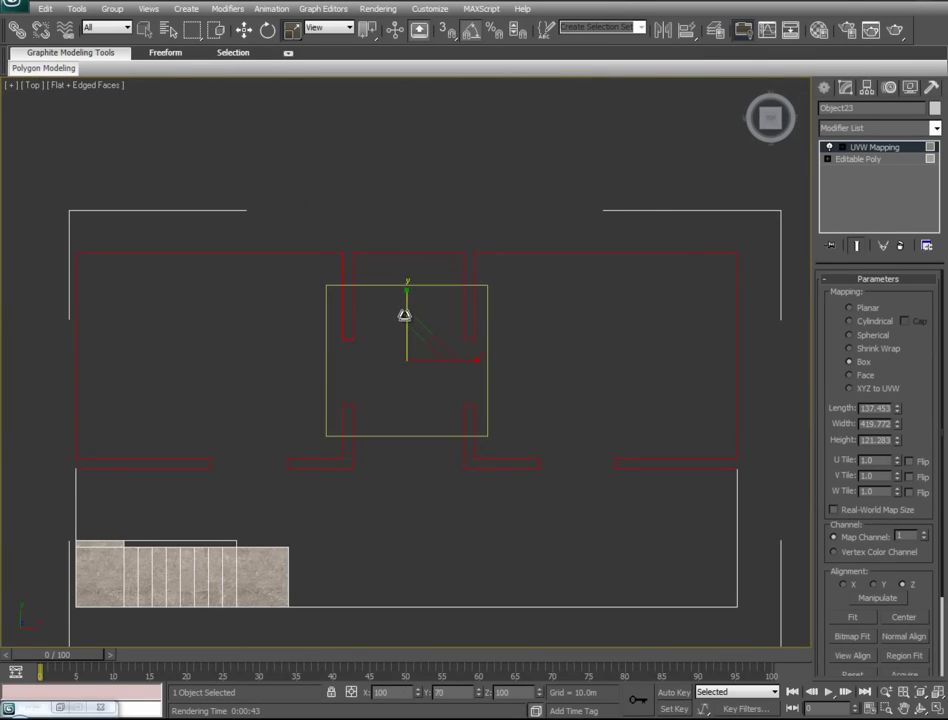
key("f")
key("z")
left_click_drag(433, 365, 410, 310)
key("l")
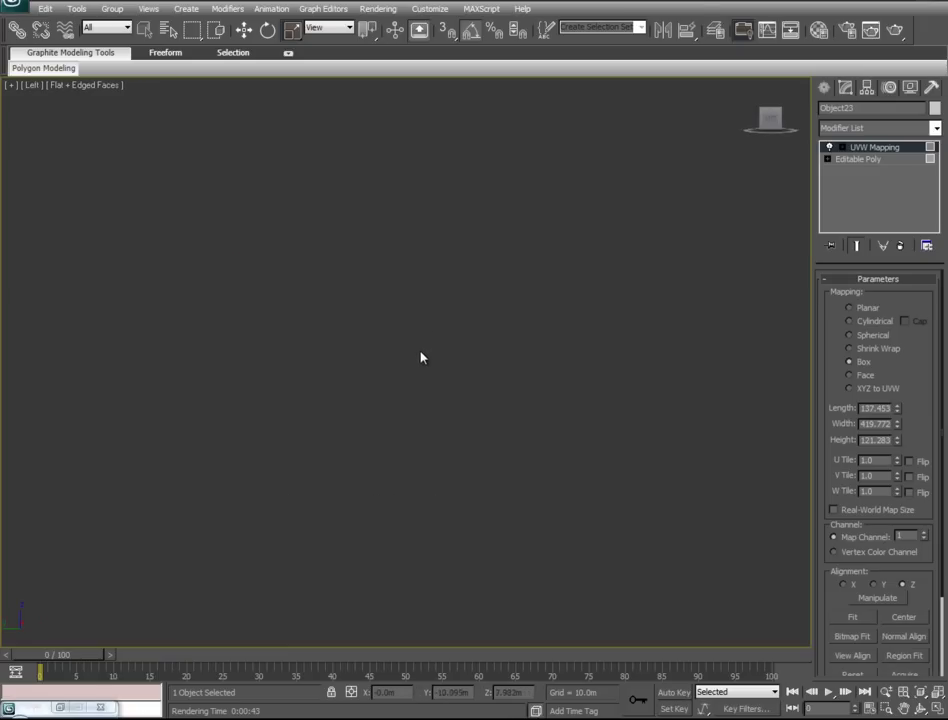
key("z")
mouse_move(467, 360)
left_mouse_down()
mouse_move(459, 366)
mouse_move(472, 365)
left_mouse_up()
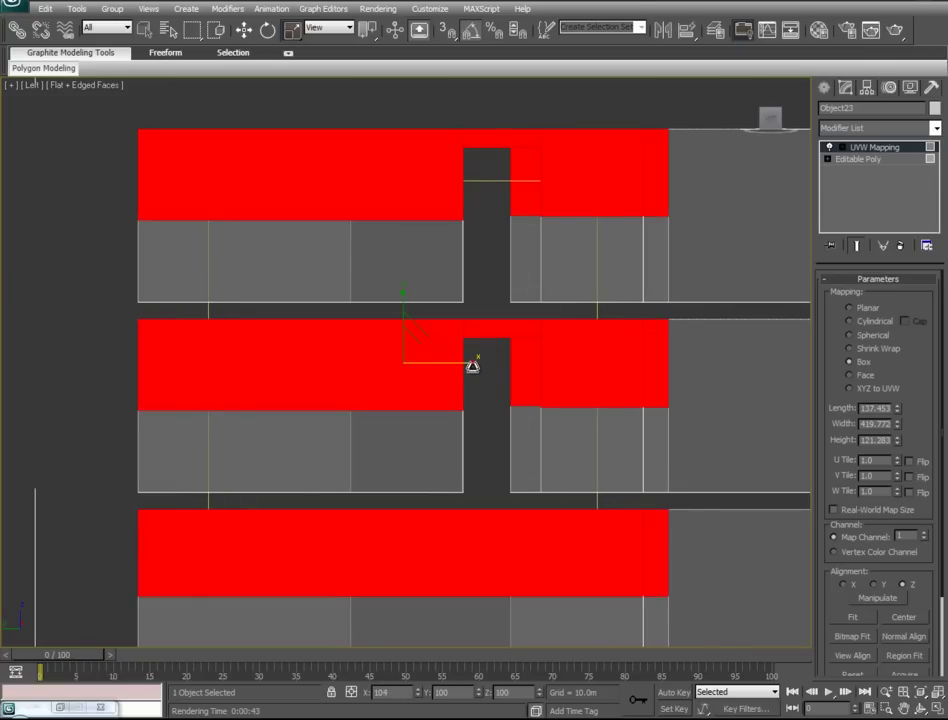
key("p")
- Scale the mapping gizmo uniformly to about 13%, and again to about 59%, to make the tile pattern finer
scroll(490, 370, "up", 3)
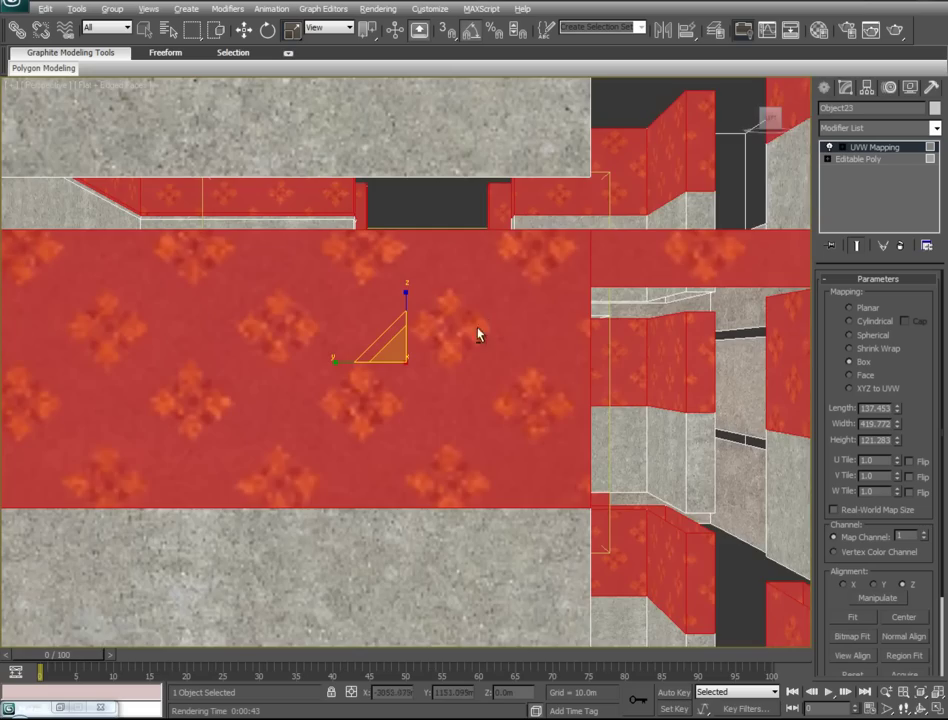
mouse_move(480, 332)
middle_mouse_down("alt")
mouse_move(408, 406)
mouse_move(394, 392)
middle_mouse_up("alt")
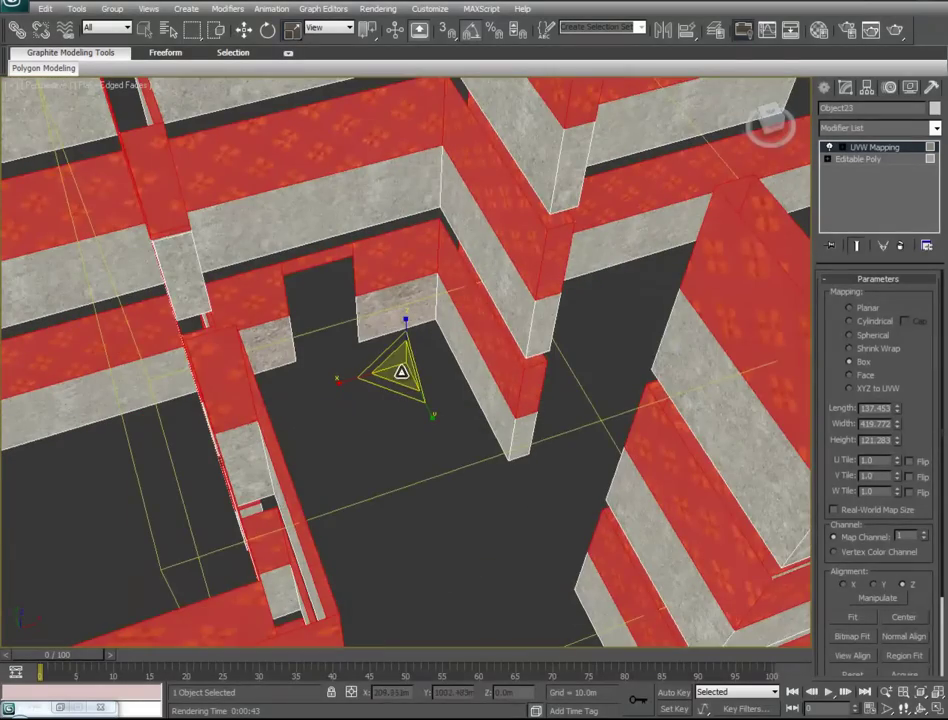
left_click_drag(403, 364, 506, 613)
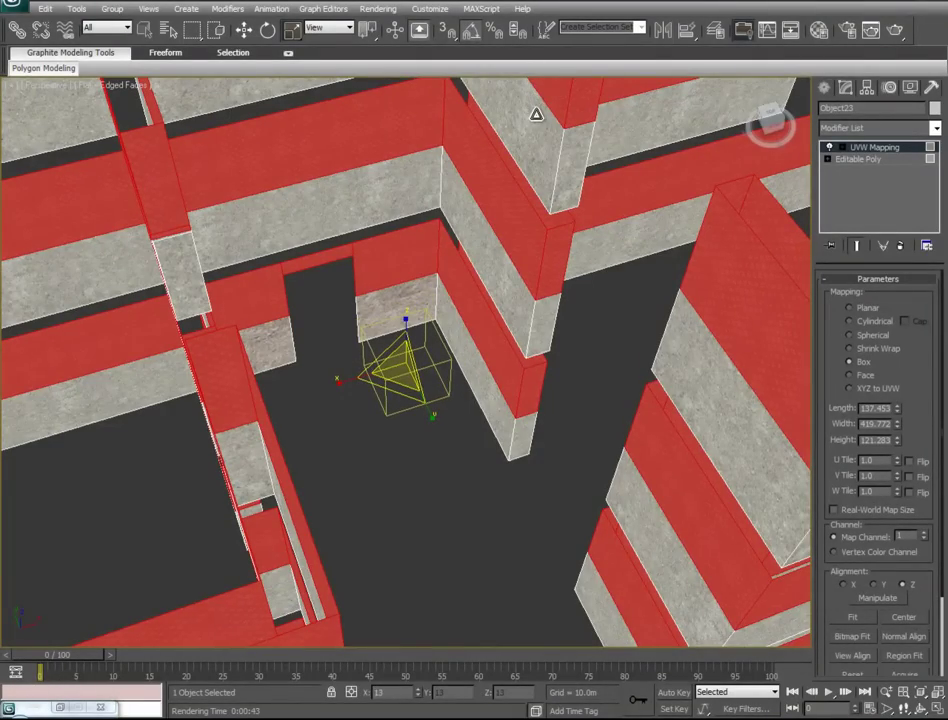
middle_click_drag(628, 366, 569, 453, "alt")
scroll(620, 112, "down", 4)
scroll(620, 112, "up", 1)
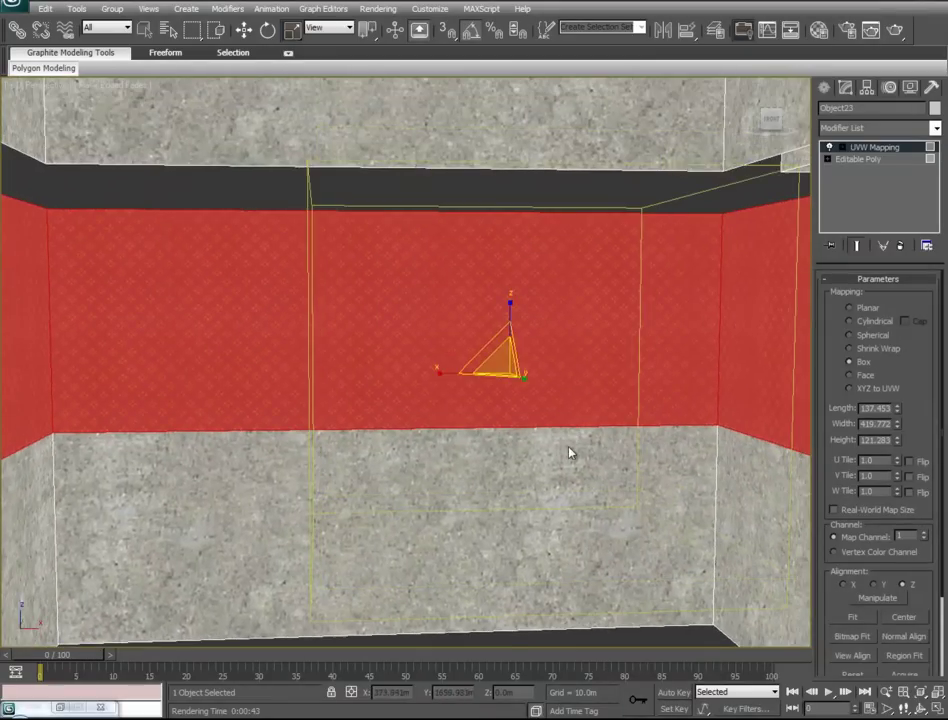
left_click_drag(501, 355, 507, 408)
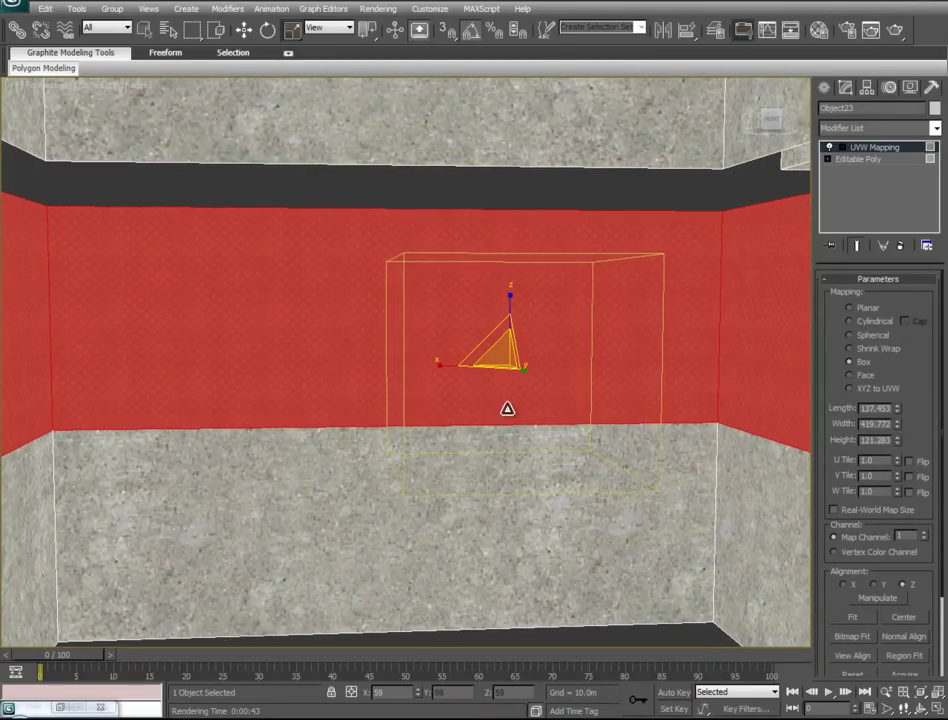
- Collapse the UVW Mapping modifier into the Editable Poly
right_click(875, 150)
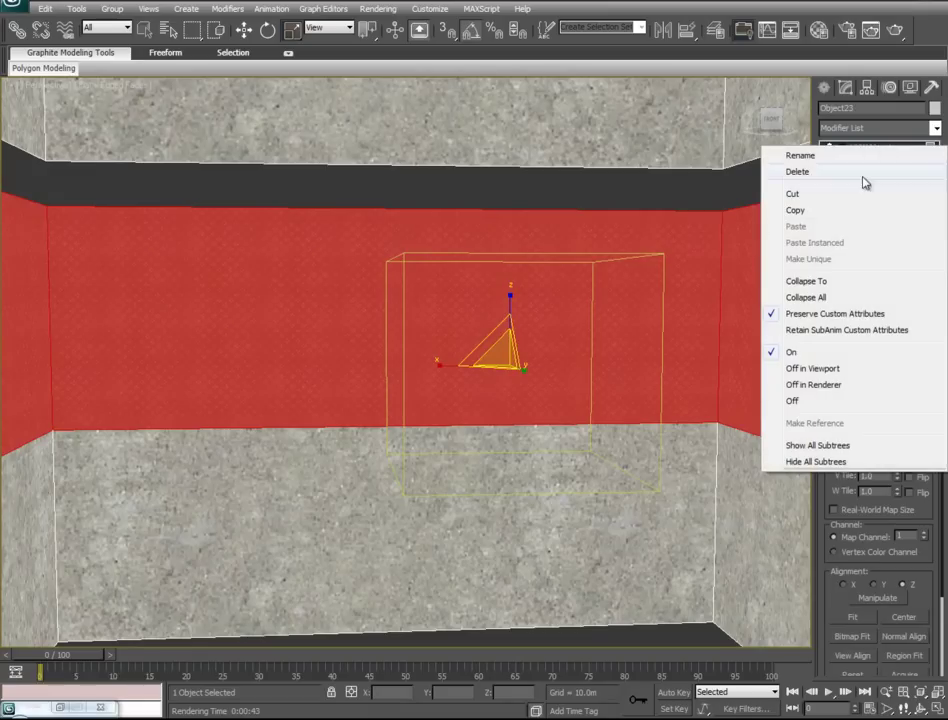
left_click(822, 282)
middle_click_drag(671, 284, 442, 244)
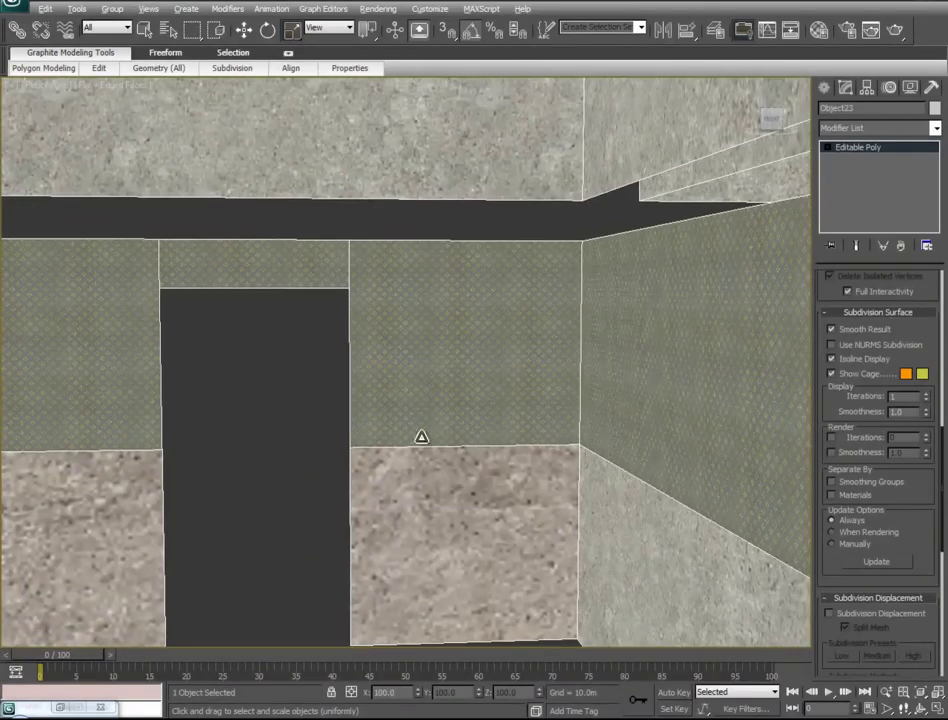
middle_click_drag(447, 467, 628, 384, "alt")
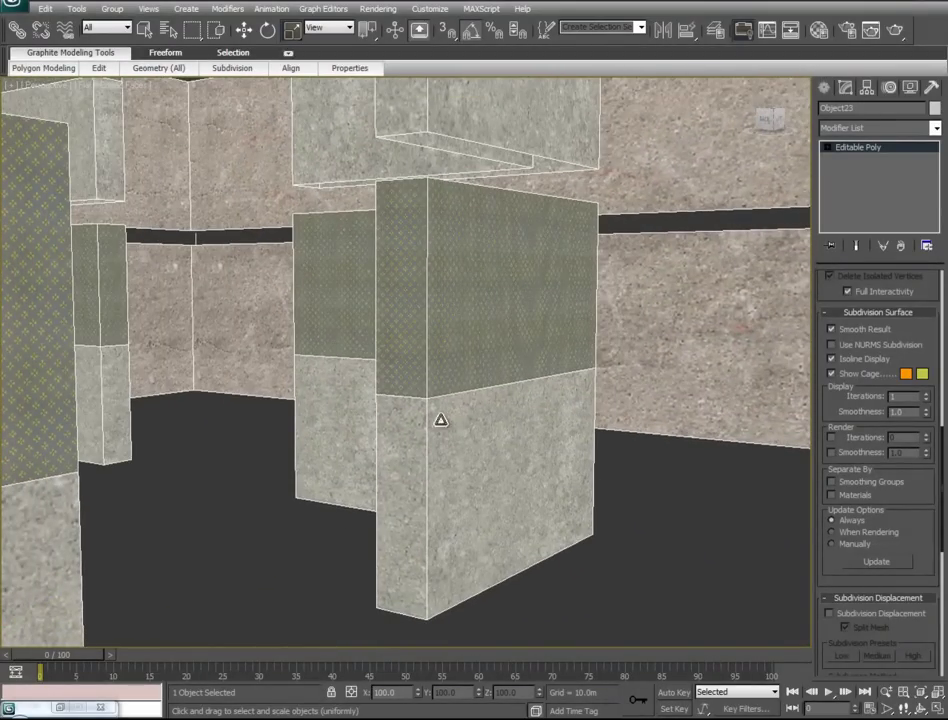
- Select all brownish concrete polygons of the corridor walls and staircase by their material ID 1
middle_click_drag(725, 360, 412, 549, "alt")
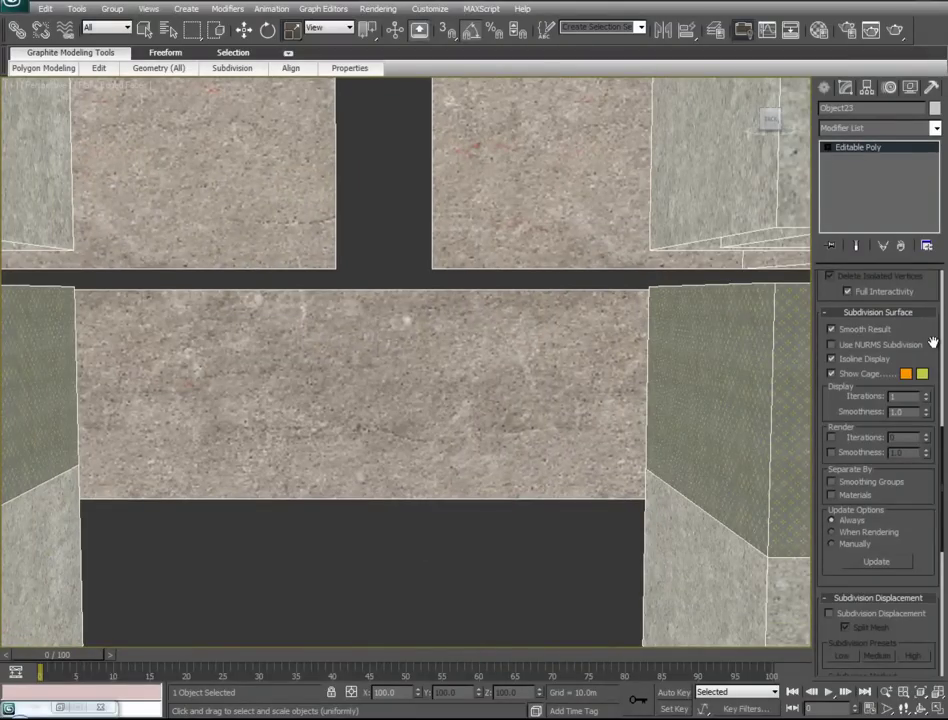
scroll(932, 343, "up", 10)
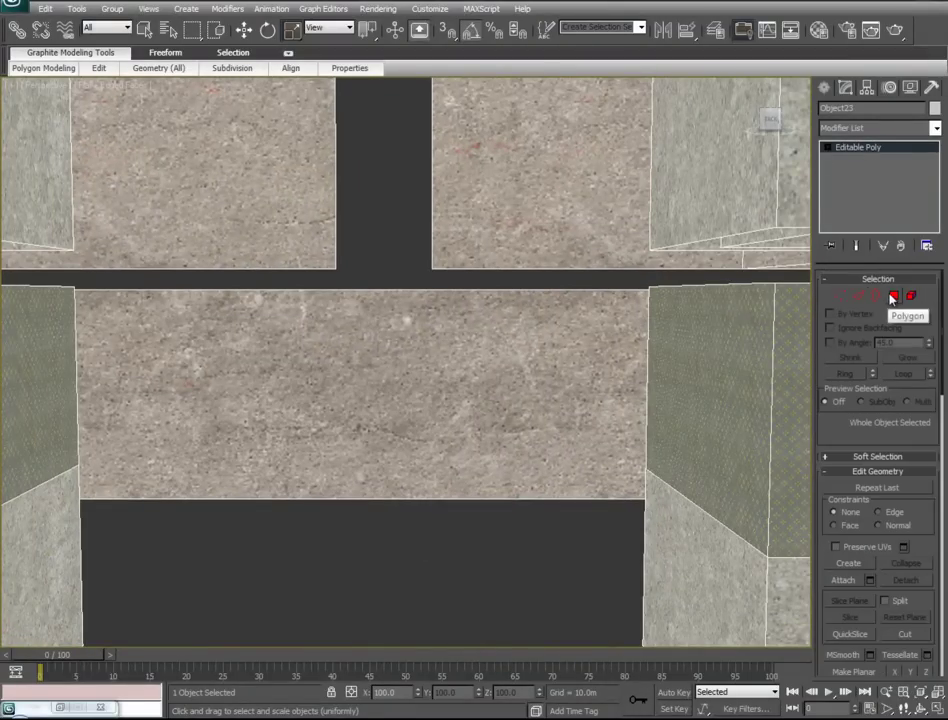
left_click(893, 297)
left_click(485, 363)
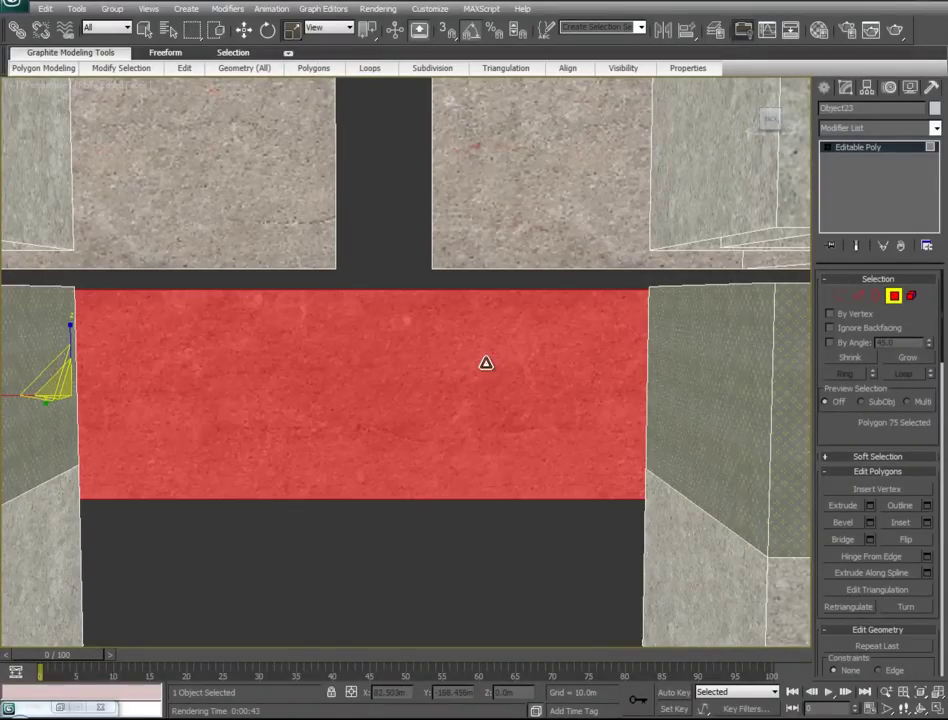
scroll(922, 324, "down", 10)
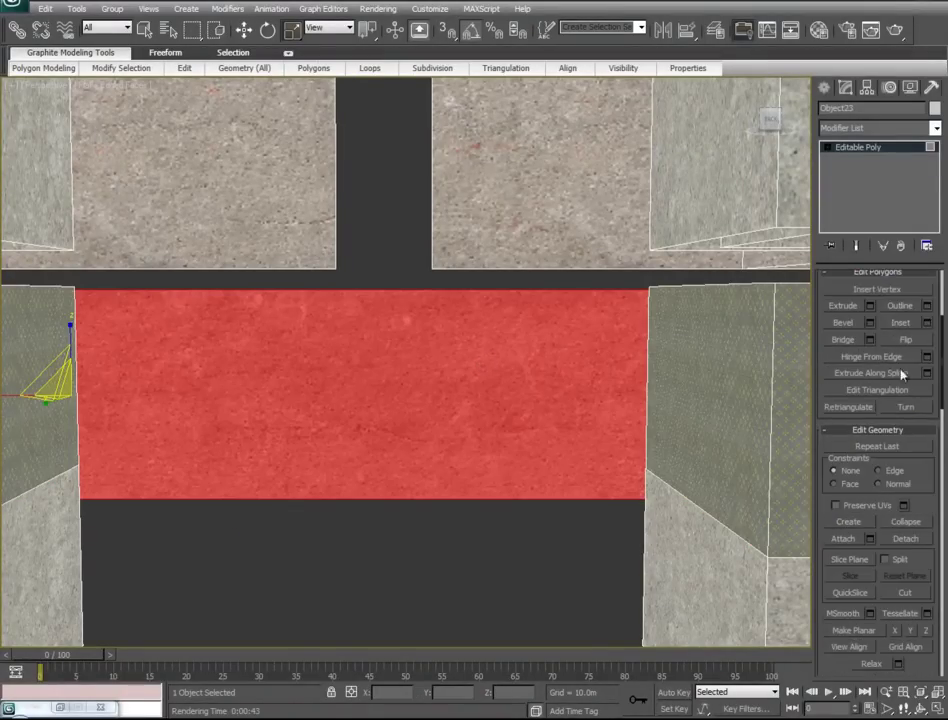
scroll(855, 546, "down", 2)
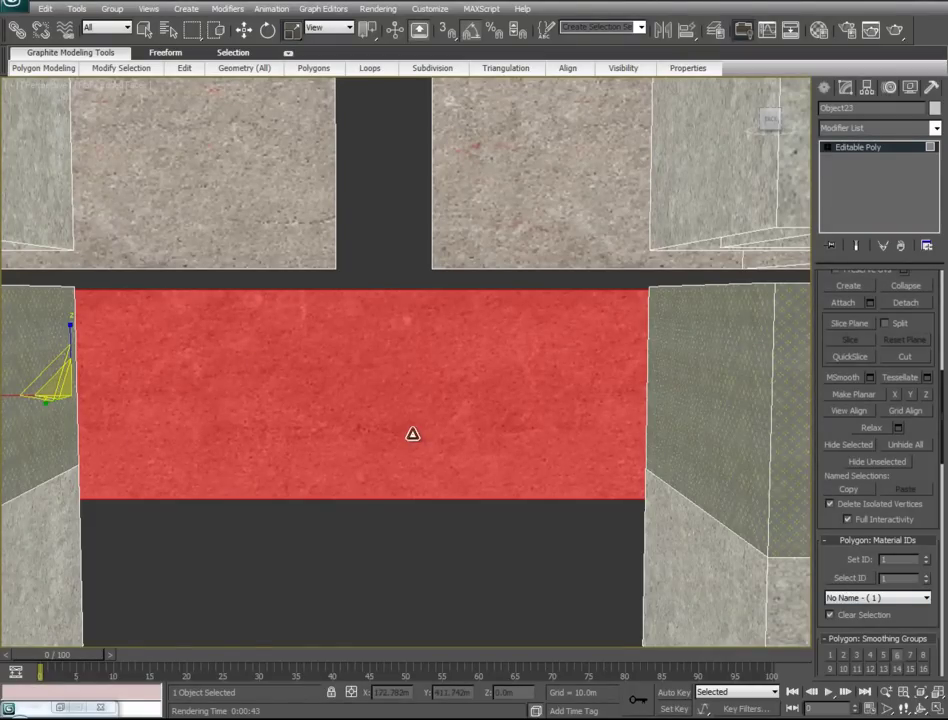
scroll(412, 434, "down", 10)
middle_click_drag(391, 372, 578, 509, "alt")
left_click(850, 578)
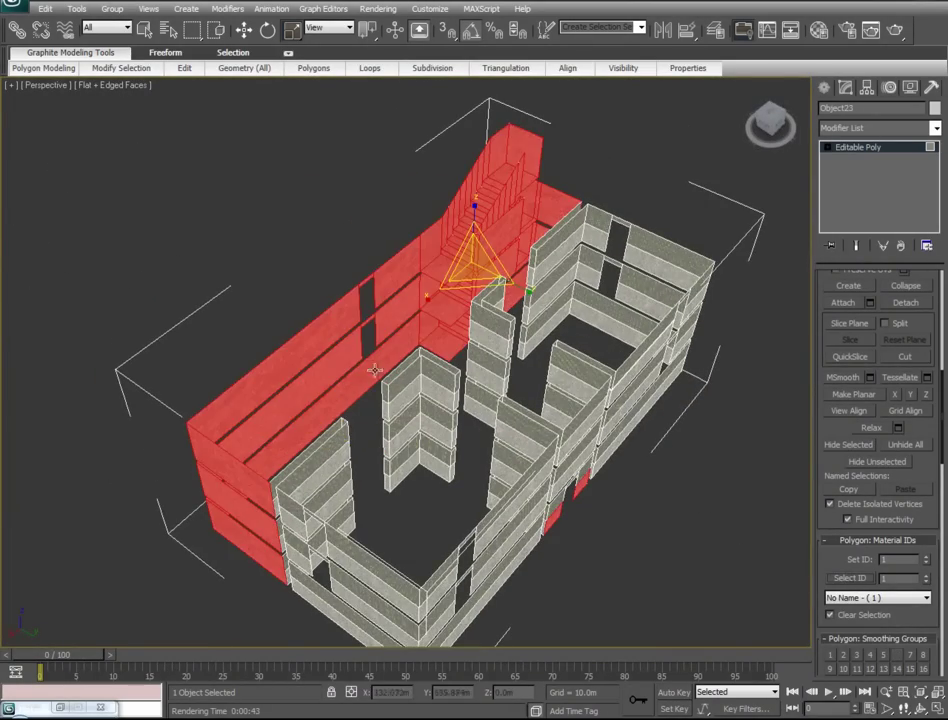
- Open the Material Editor and assign the Concrete#6 sub-material to the selected corridor and staircase polygons
middle_click_drag(411, 414, 580, 418, "alt")
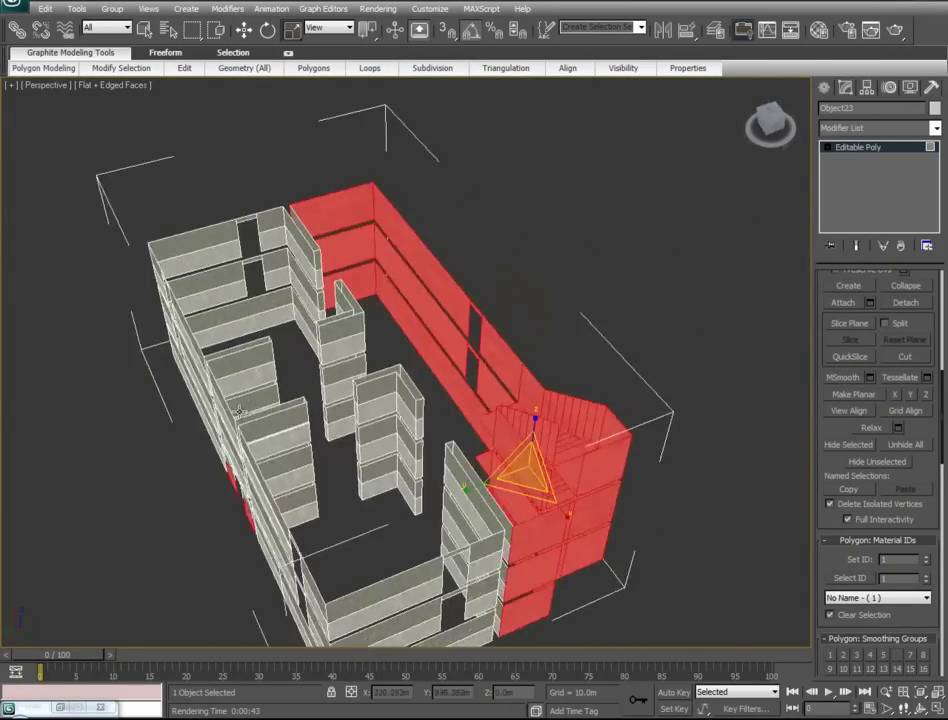
scroll(398, 414, "up", 6)
middle_click_drag(458, 374, 540, 300, "alt")
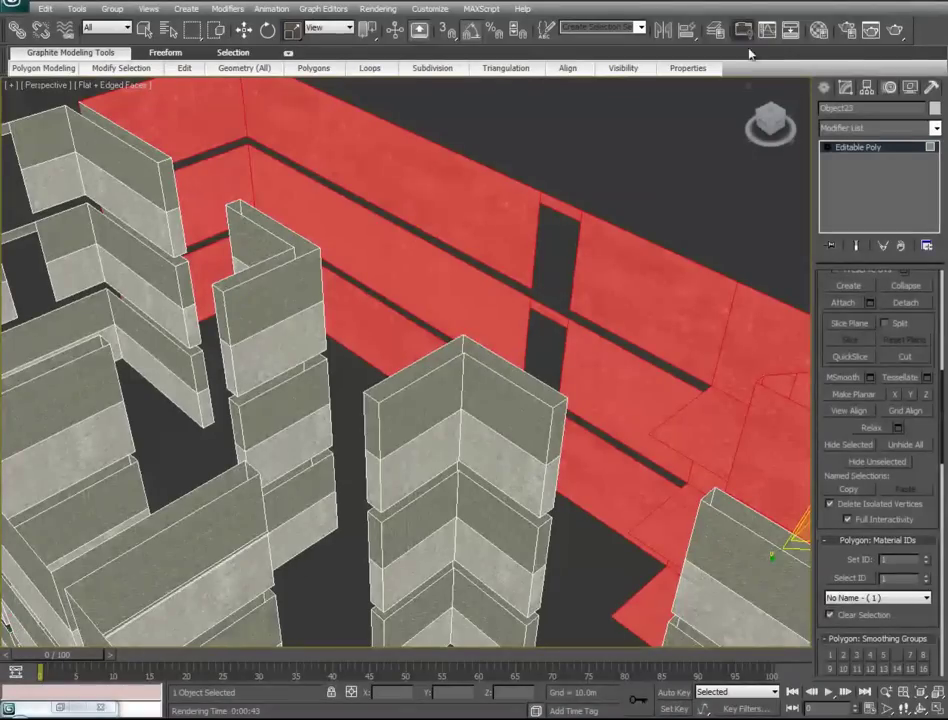
left_click(818, 29)
left_click_drag(127, 589, 458, 204)
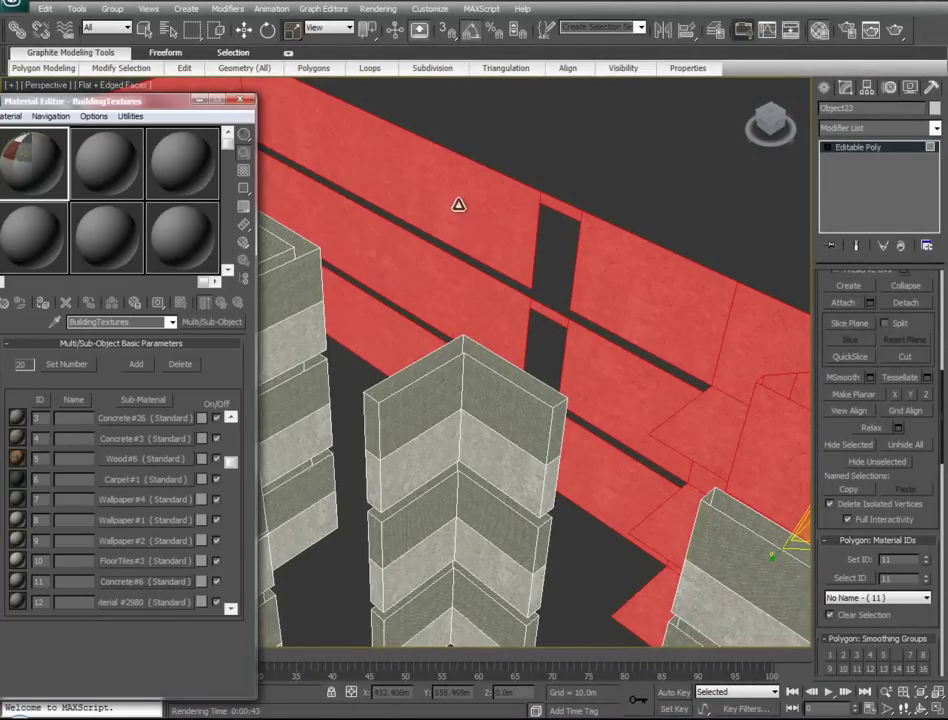
- Put away the Material Editor, examine the concrete texture on the corridor walls and staircase unselected, and reselect those polygons
left_click(199, 101)
left_click(567, 131)
middle_click_drag(567, 131, 303, 423, "alt")
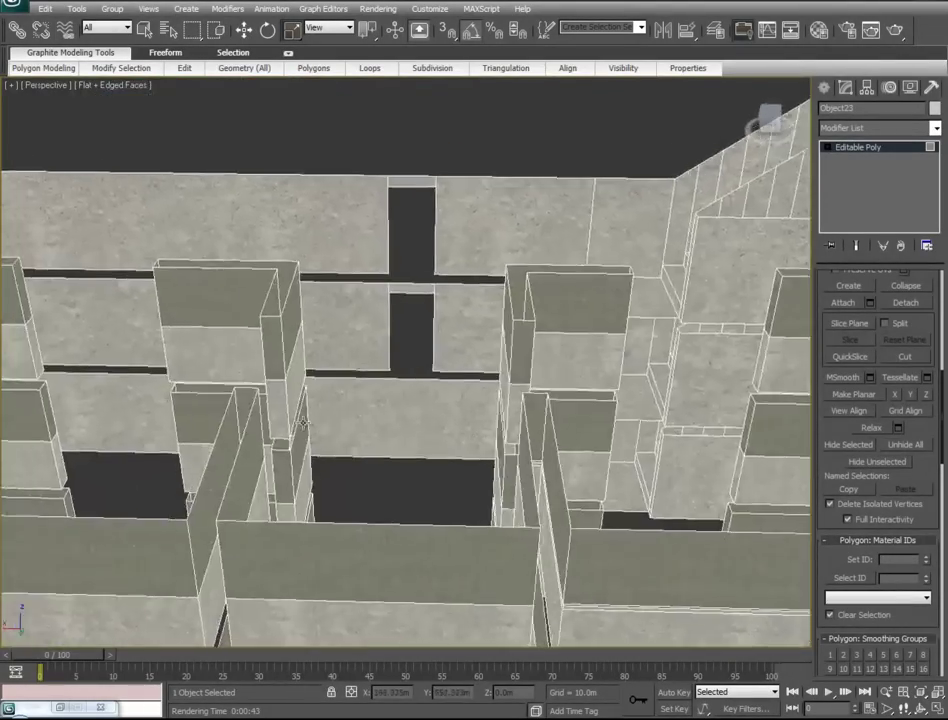
scroll(303, 423, "up", 10)
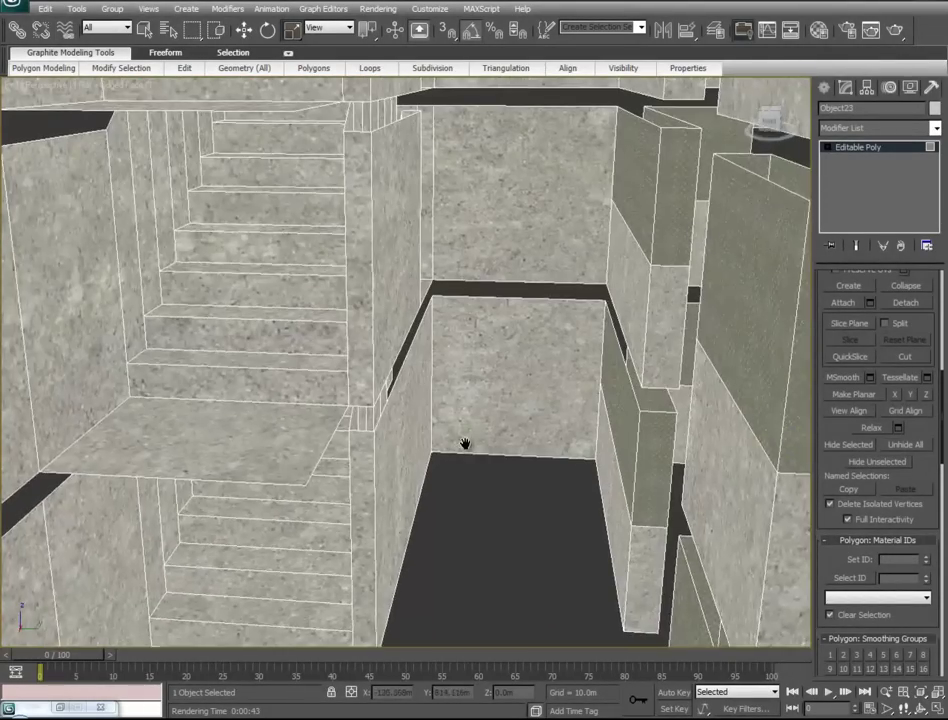
middle_click_drag(465, 443, 477, 459)
left_click(548, 407)
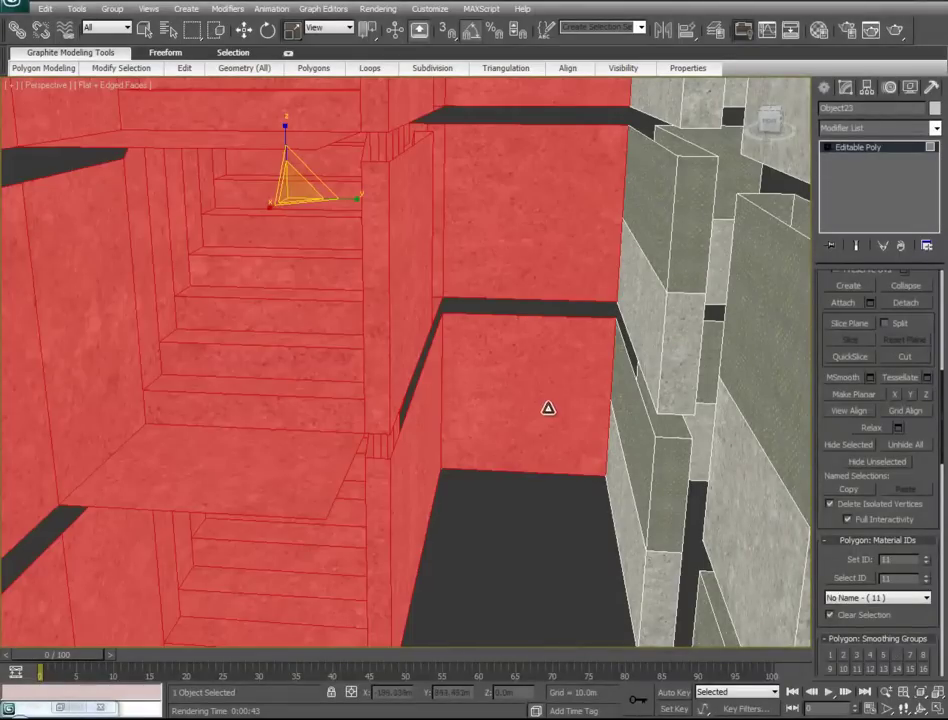
- Apply a UVW Map modifier with box mapping to the selected corridor wall and staircase polygons
left_click(936, 128)
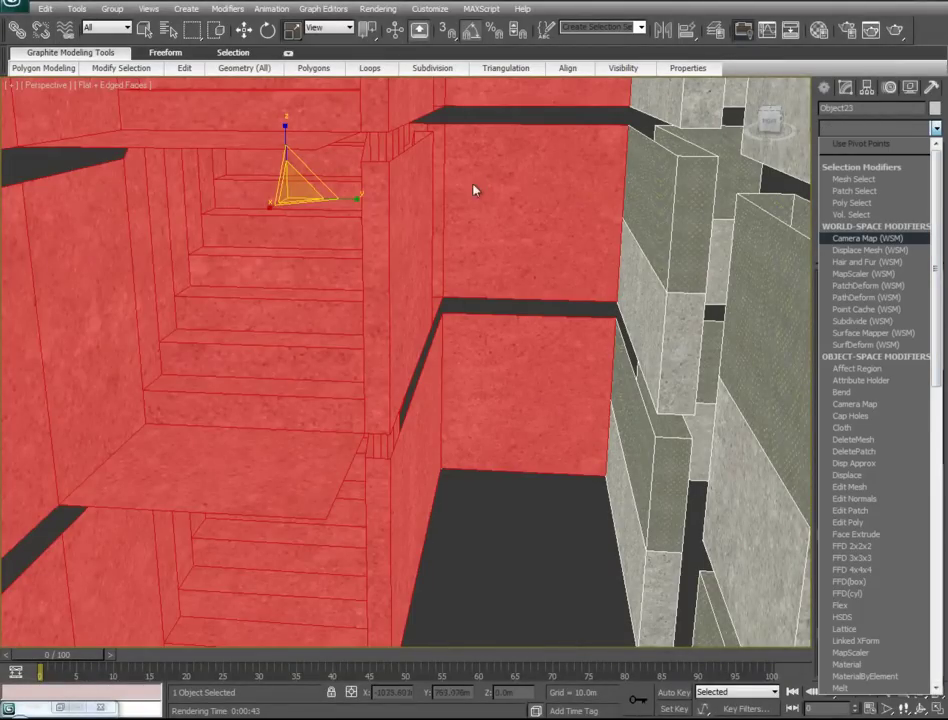
scroll(900, 400, "down", 15)
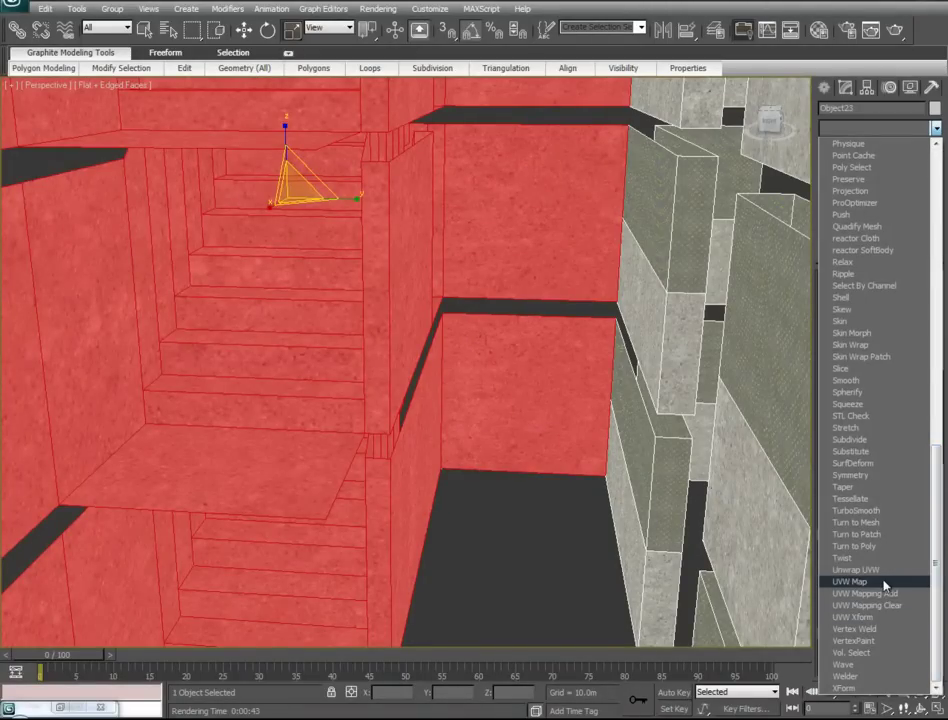
left_click(882, 582)
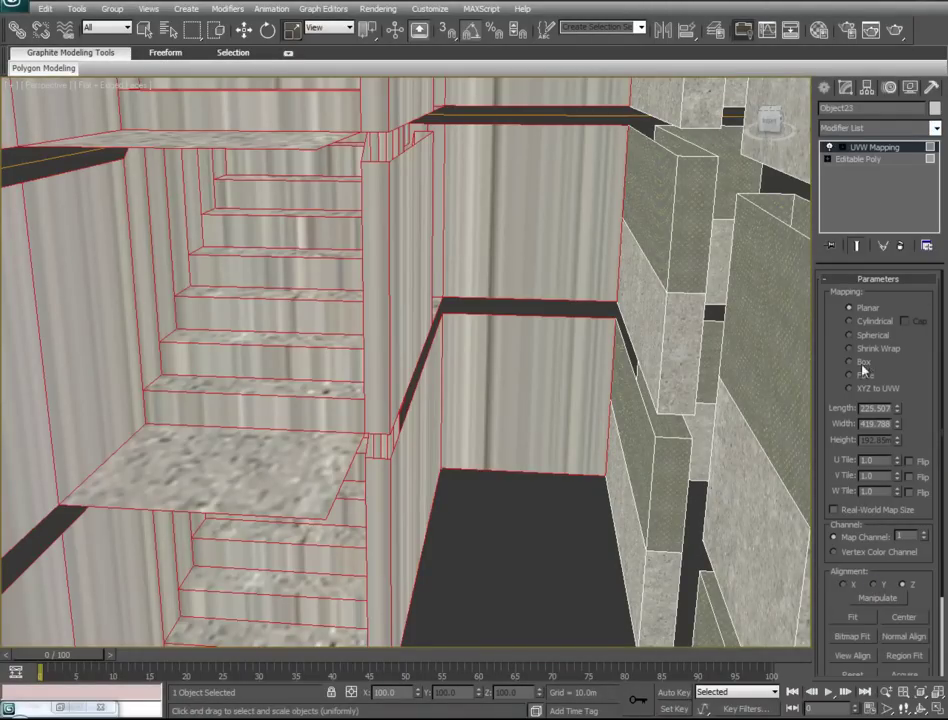
left_click(859, 364)
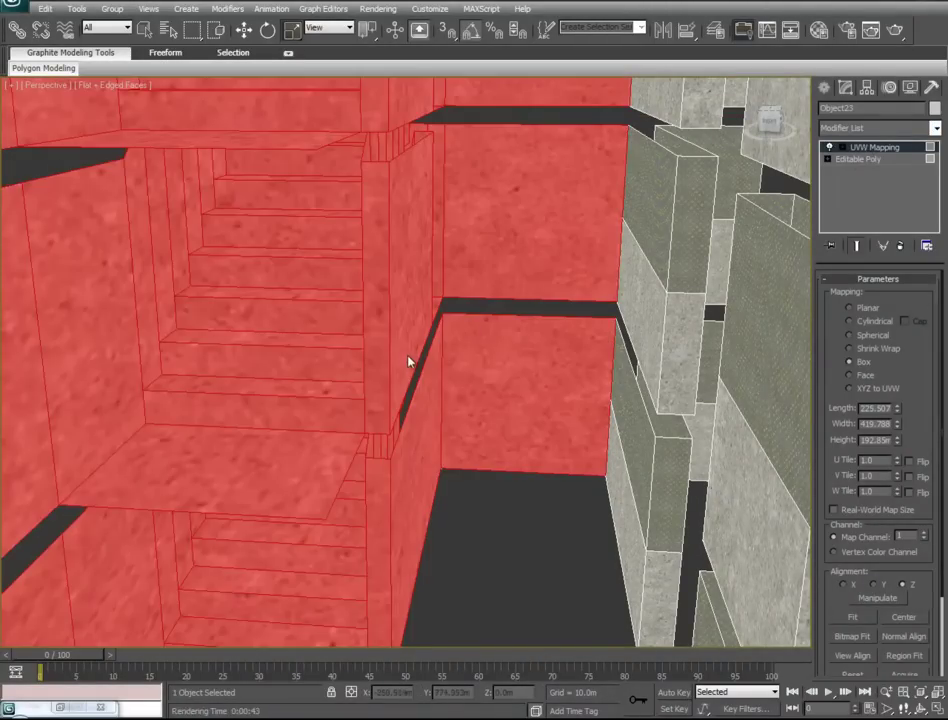
- Scale the box mapping gizmo uniformly to about 30% to make the concrete texture finer
middle_click_drag(408, 358, 438, 408, "alt")
scroll(438, 408, "down", 8)
scroll(517, 379, "up", 5)
middle_click_drag(517, 379, 457, 438, "alt")
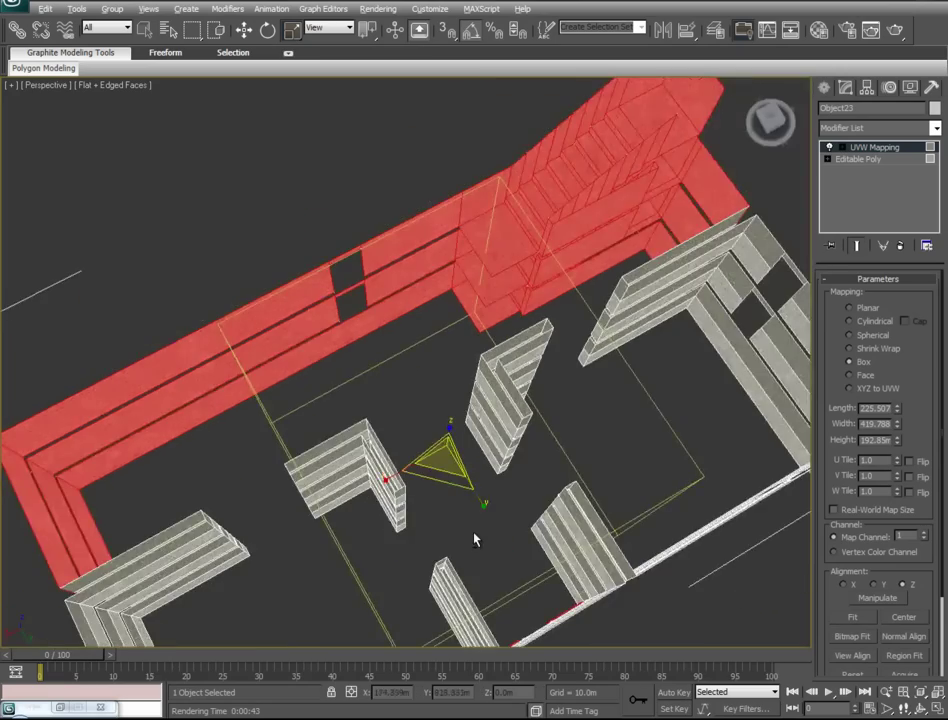
middle_click_drag(475, 540, 551, 457, "alt")
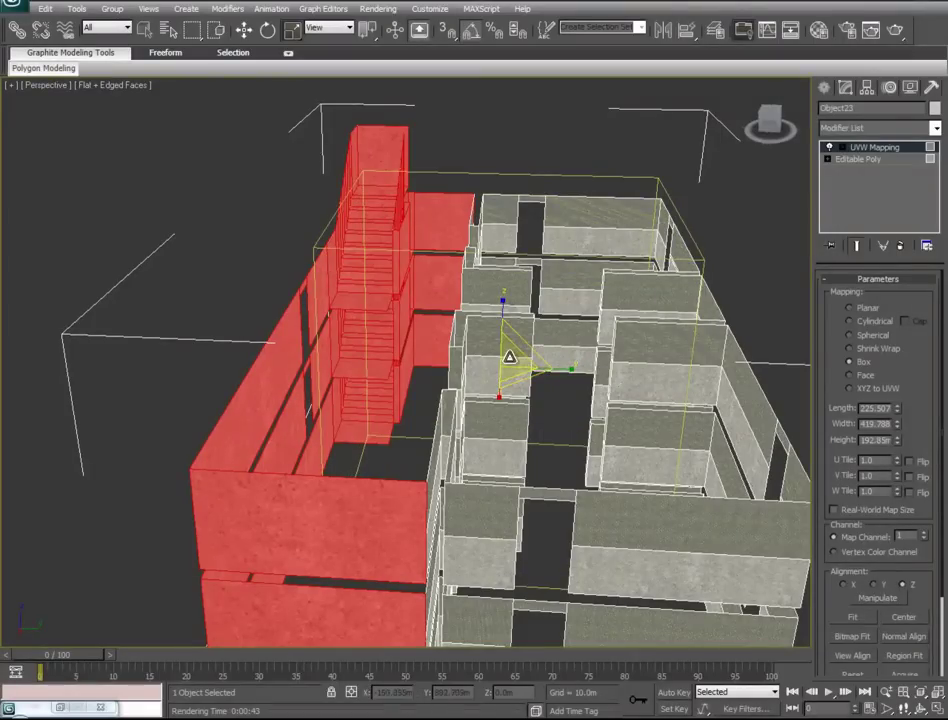
left_click_drag(508, 361, 604, 541)
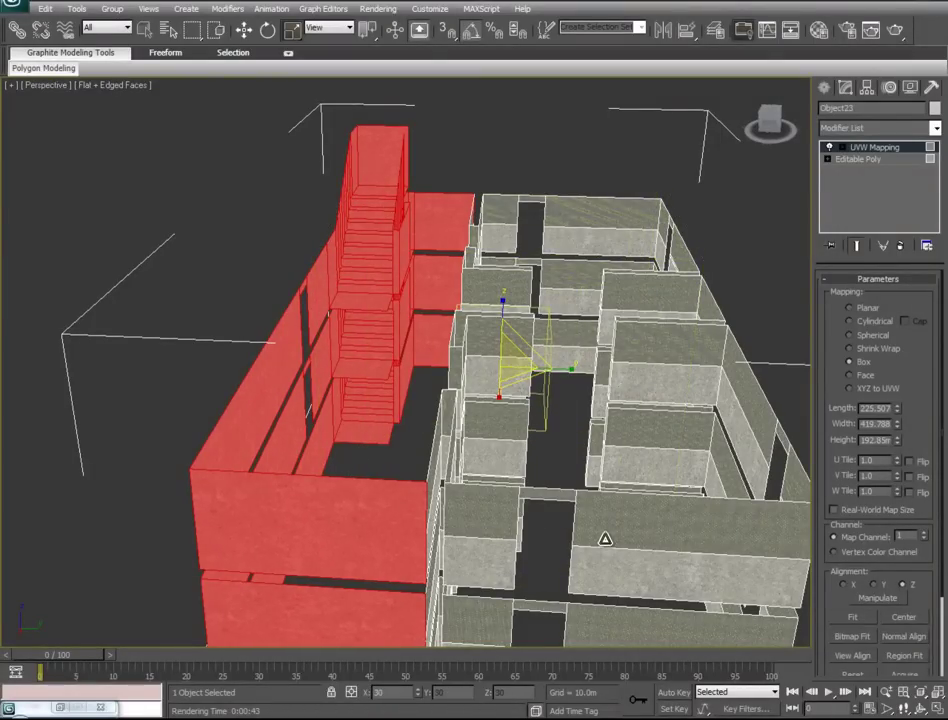
- Check the concrete pattern's scale around the staircase and collapse the UVW Mapping modifier into the Editable Poly
scroll(538, 395, "up", 6)
scroll(506, 377, "down", 3)
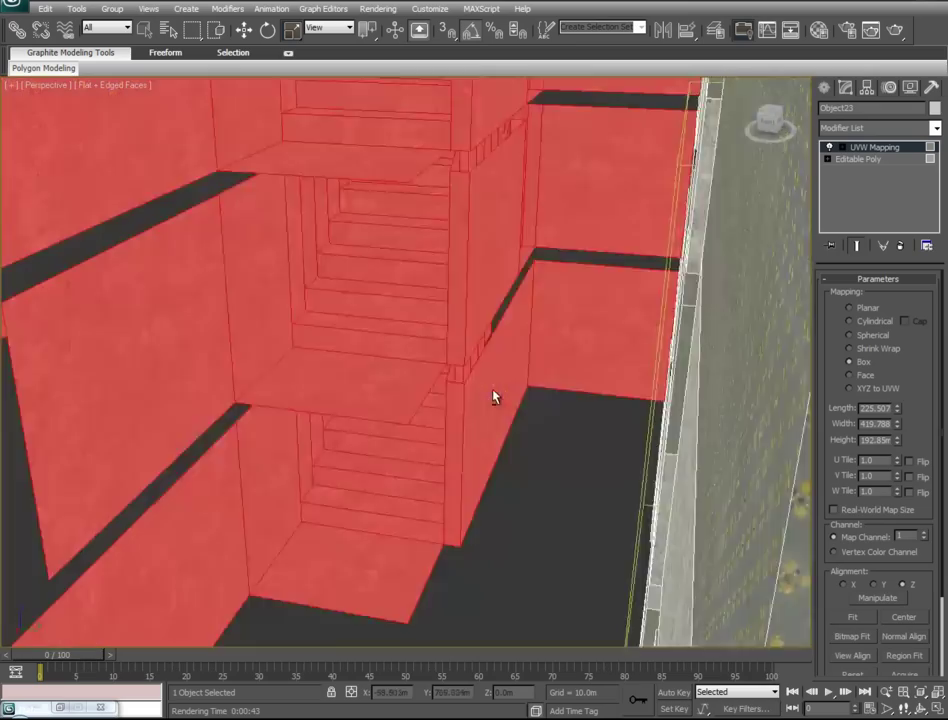
scroll(519, 389, "up", 8)
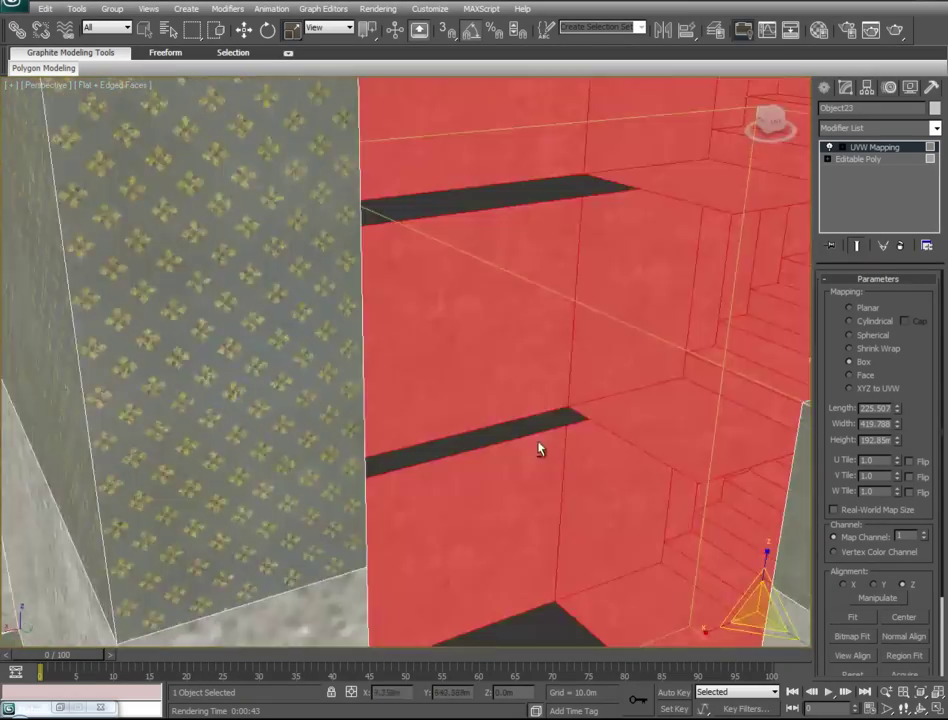
middle_click_drag(540, 449, 493, 316)
left_click_drag(502, 302, 512, 360)
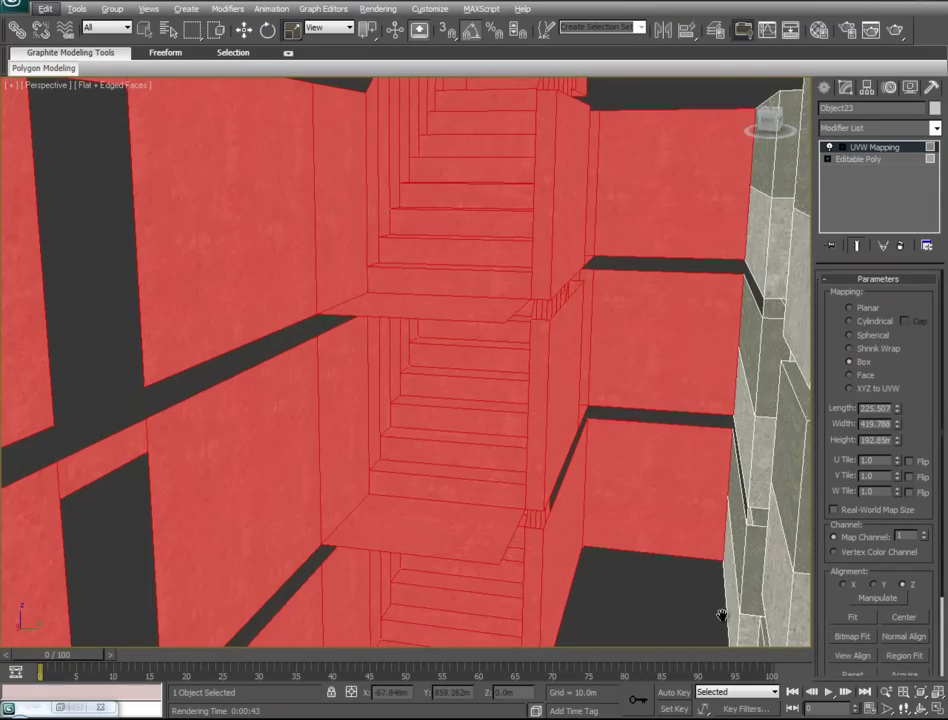
right_click(862, 148)
left_click(806, 283)
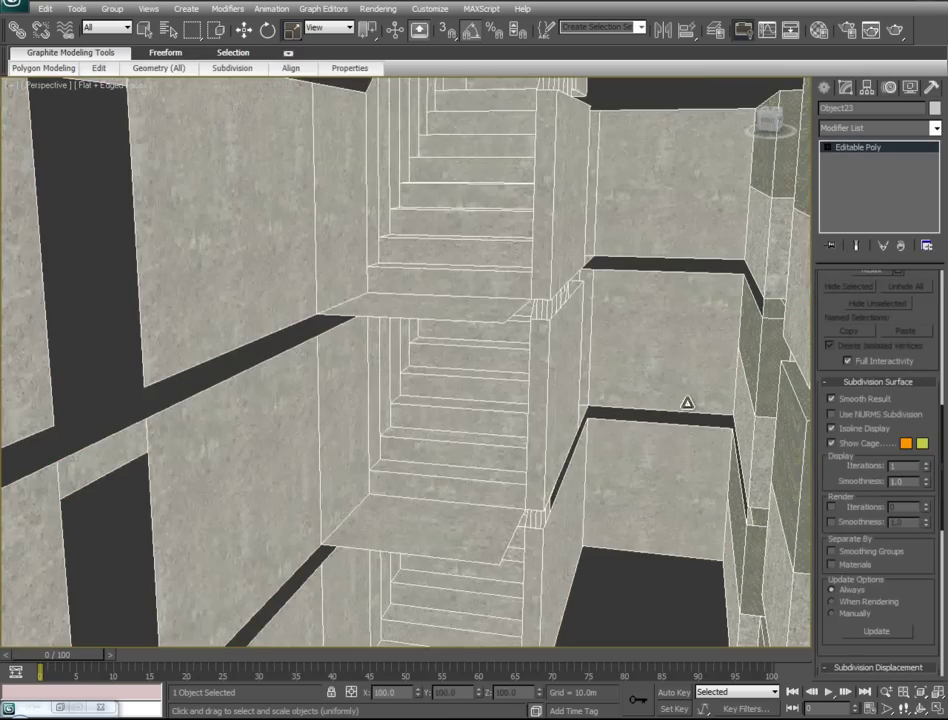
- In polygon mode, select the building's wall polygons with a window selection that leaves out the staircase and its adjoining outer wall
middle_click_drag(695, 429, 473, 270)
middle_click_drag(458, 325, 586, 453, "alt")
scroll(624, 455, "down", 5)
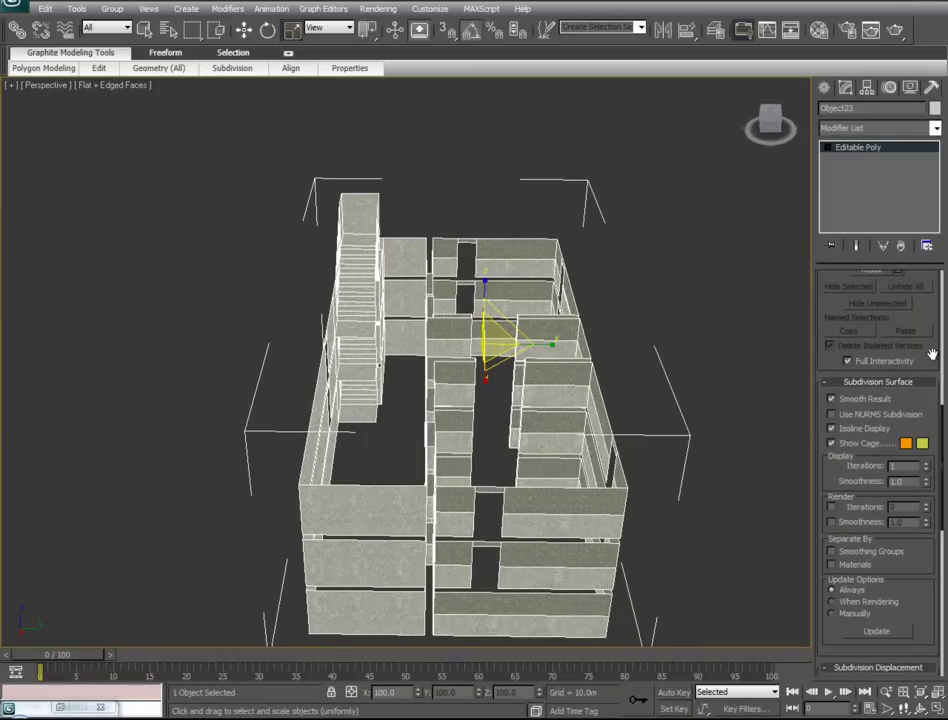
scroll(931, 354, "up", 10)
left_click(894, 297)
left_click_drag(690, 183, 415, 684)
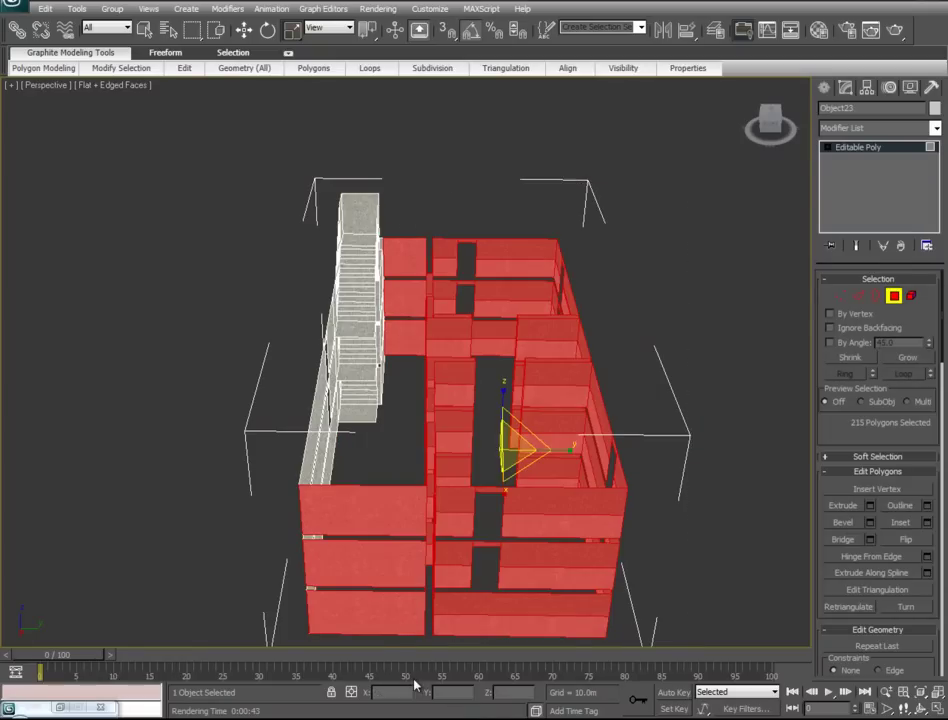
middle_click_drag(447, 511, 747, 416, "alt")
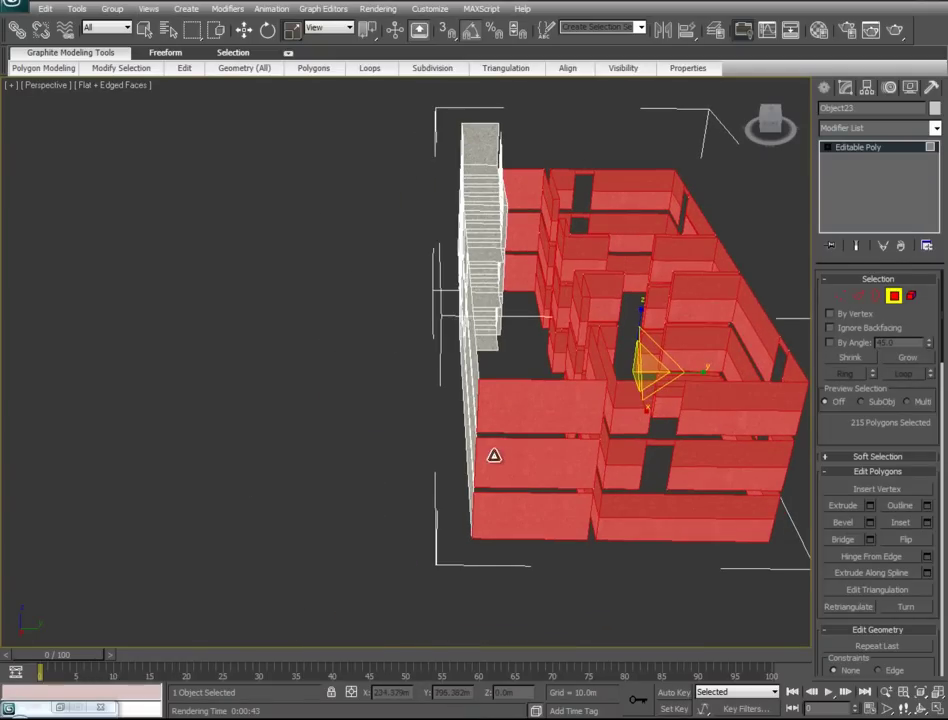
middle_click_drag(579, 459, 445, 465, "alt")
- Add the remaining corridor and stairwell wall polygons to the selection and hide them so only the stair steps remain displayed
left_click_drag(616, 168, 286, 482, "ctrl")
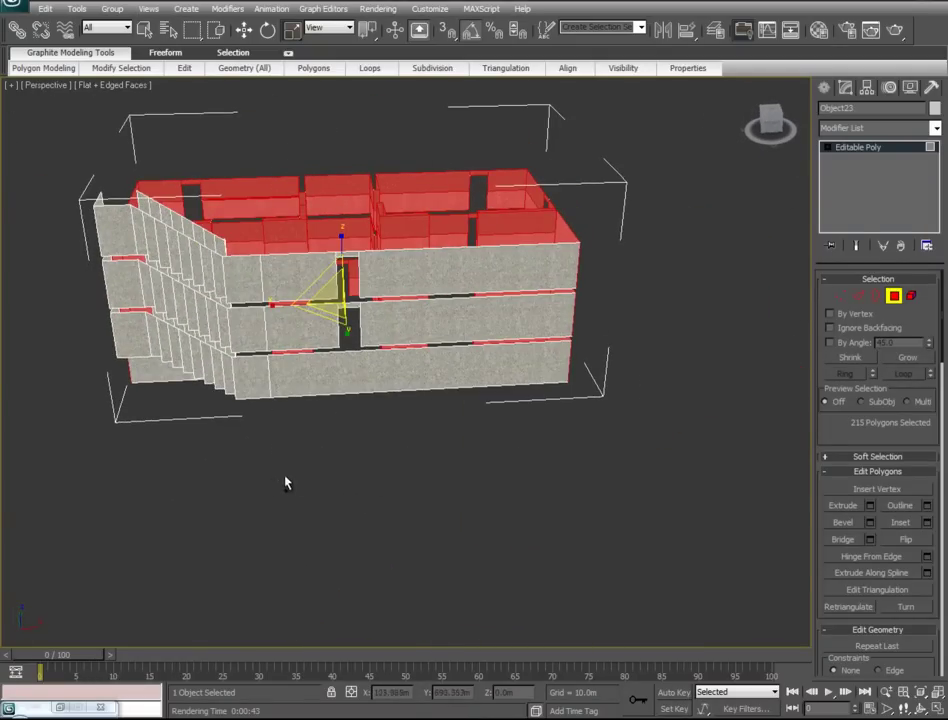
left_click(181, 206, "ctrl")
left_click(183, 245, "ctrl")
left_click(186, 279, "ctrl")
middle_click_drag(130, 266, 233, 320, "alt")
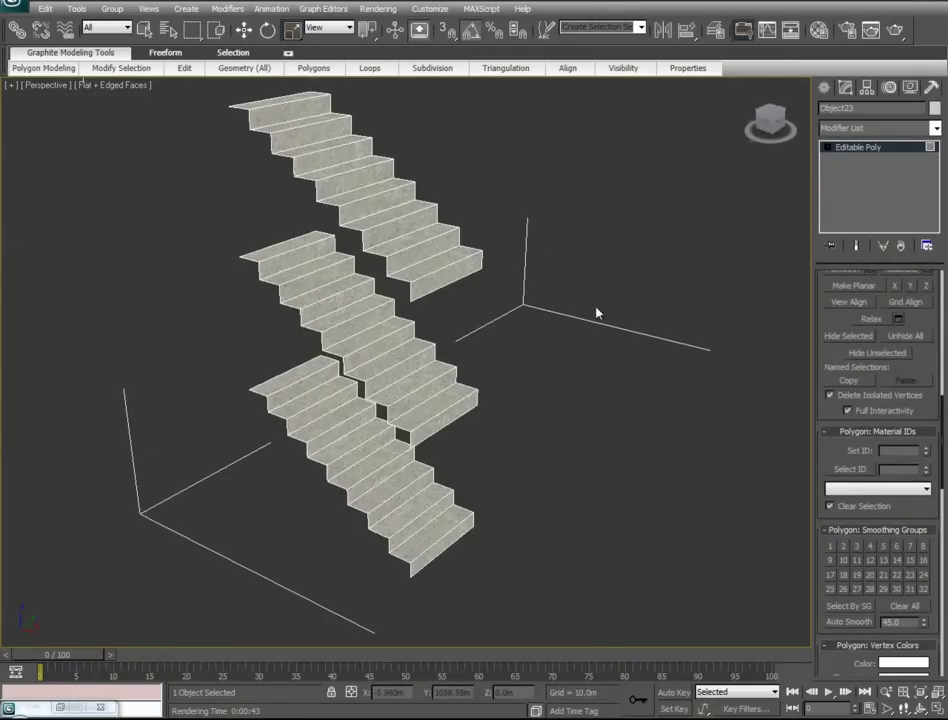
- Select the eight vertical riser polygons of the uppermost stair flight
middle_click_drag(621, 302, 520, 300, "alt")
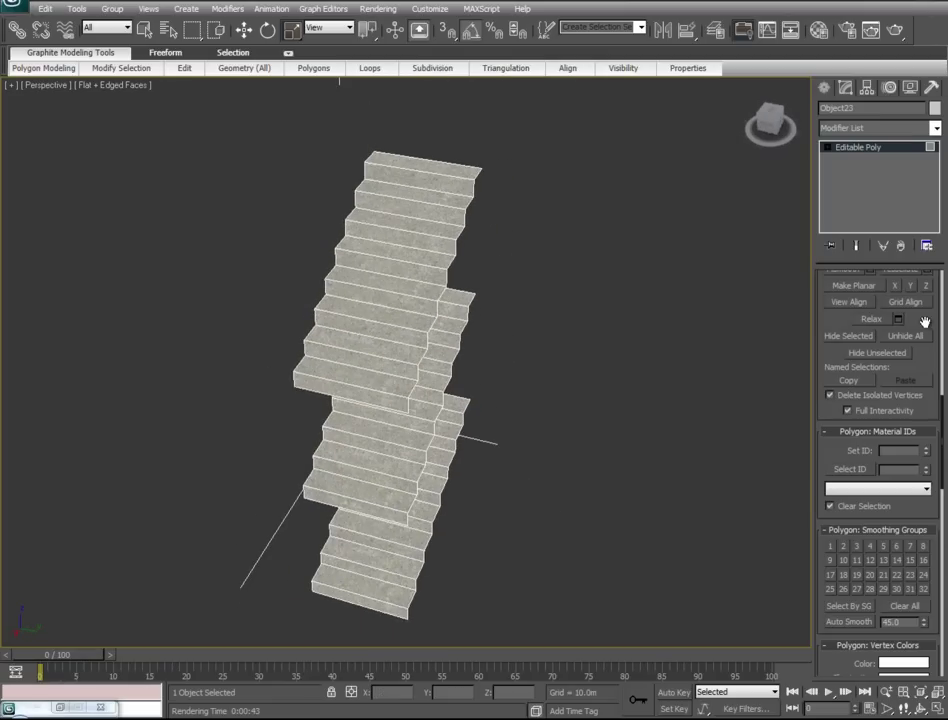
scroll(925, 321, "up", 10)
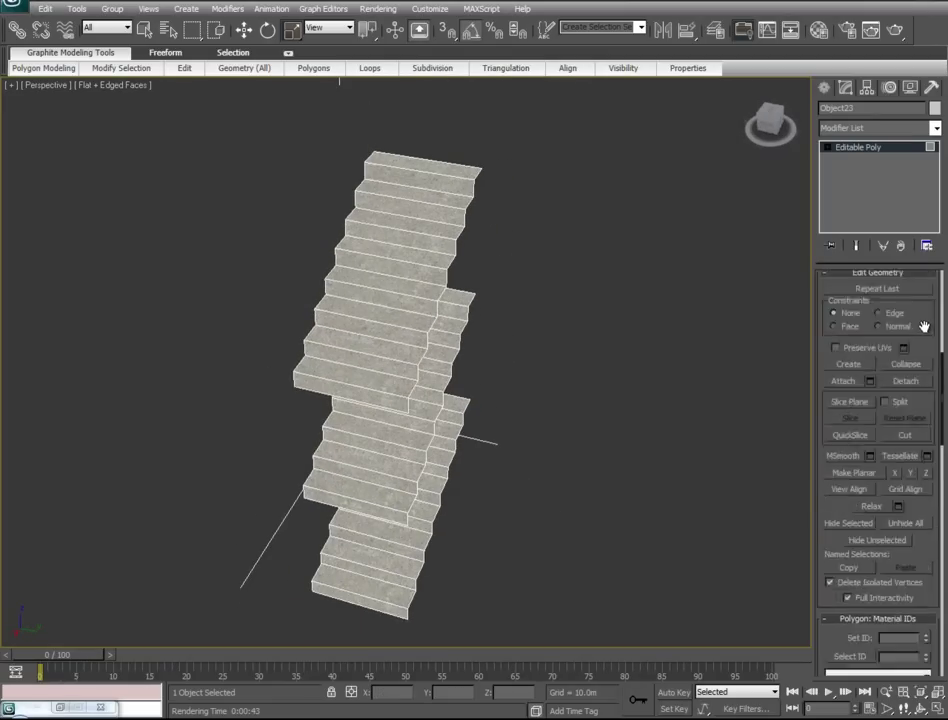
left_click(422, 175)
left_click(423, 207, "ctrl")
left_click(422, 240, "ctrl")
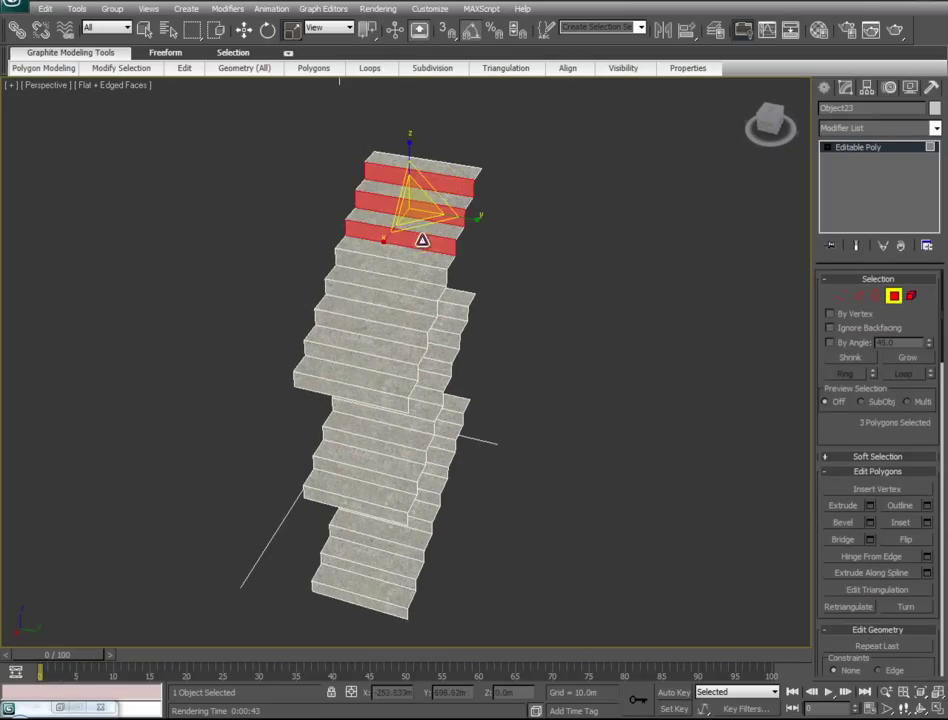
left_click(405, 268, "ctrl")
left_click(392, 297, "ctrl")
left_click(380, 328, "ctrl")
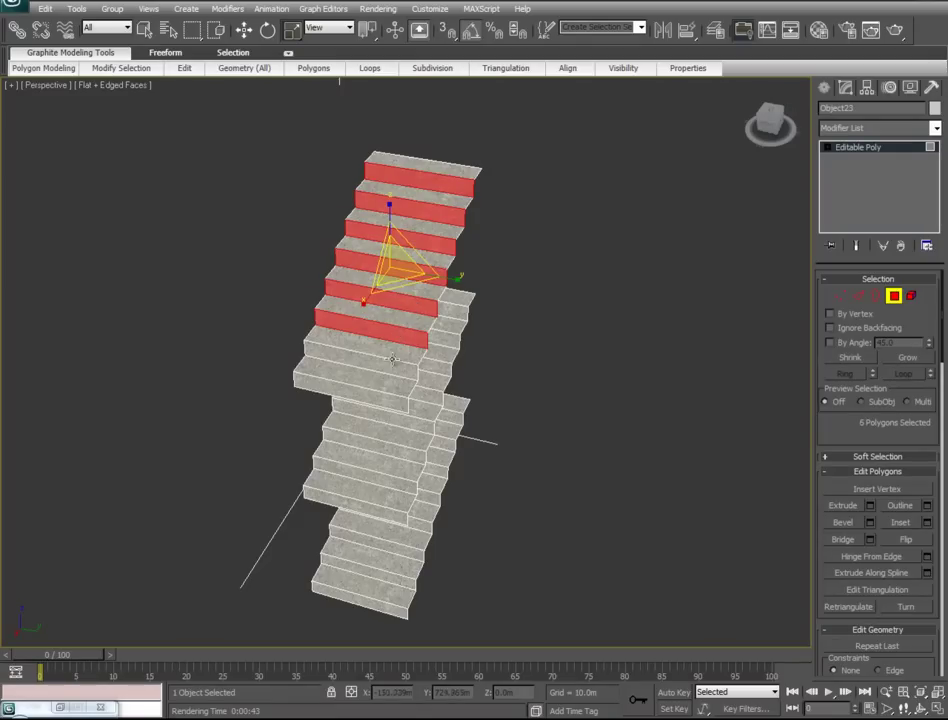
left_click(385, 367, "ctrl")
left_click(380, 393, "ctrl")
left_click(400, 404, "ctrl")
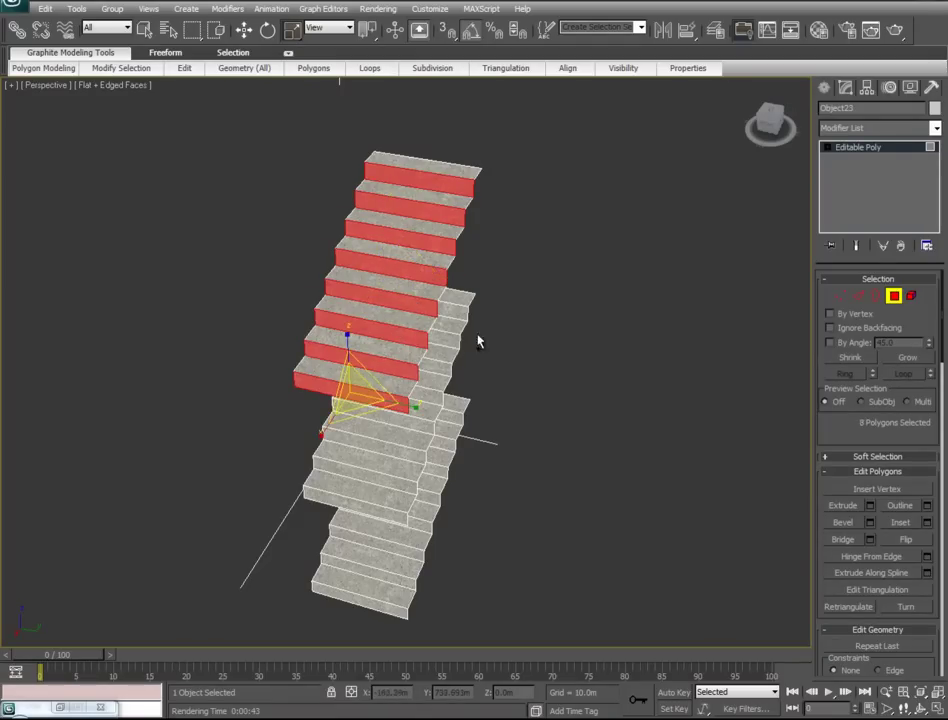
- Add the eight riser polygons of the middle stair flight to the selection
left_click(442, 365, "ctrl")
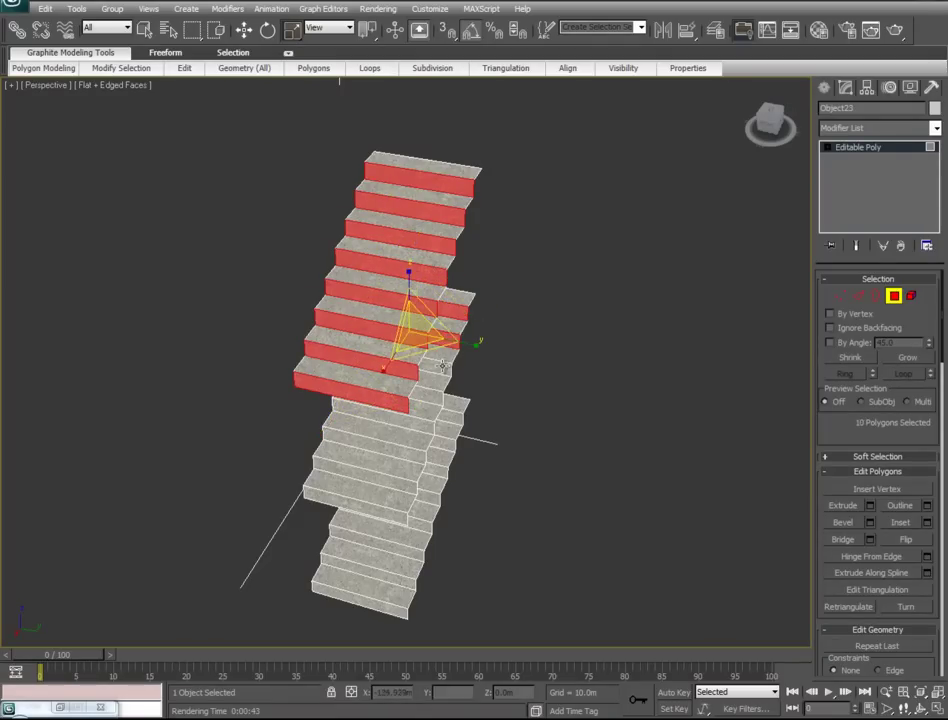
left_click(436, 395, "ctrl")
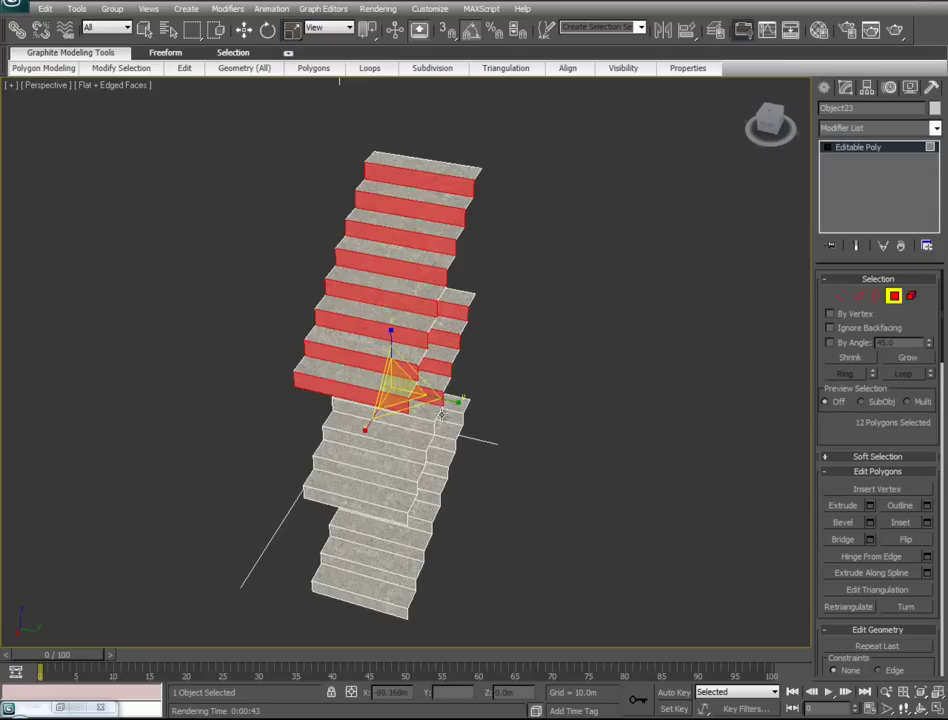
left_click(420, 430, "ctrl")
left_click(405, 458, "ctrl")
left_click(394, 487, "ctrl")
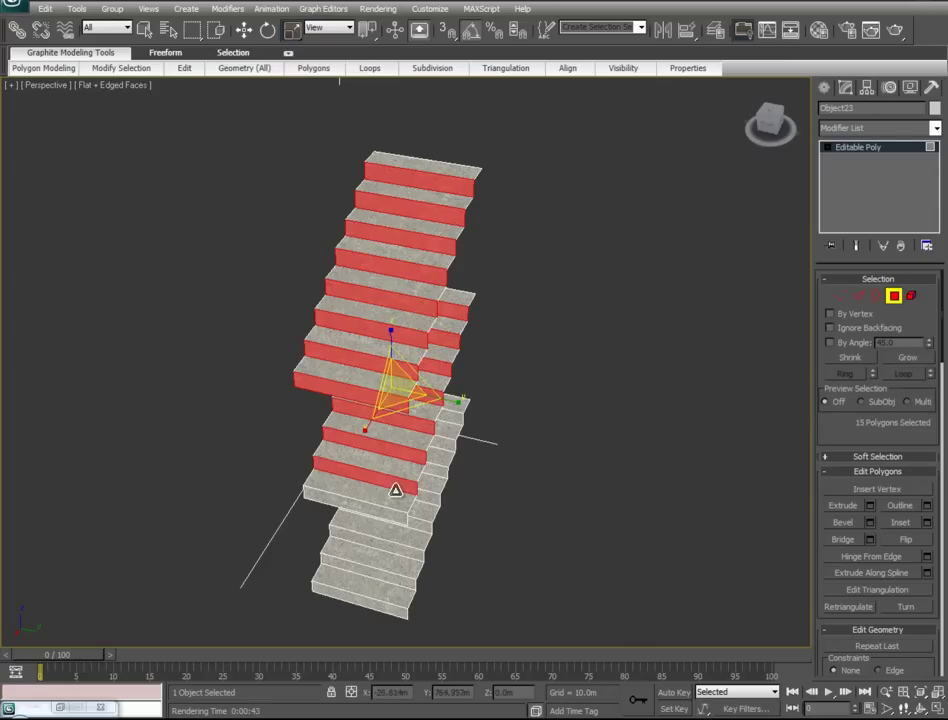
left_click(380, 511, "ctrl")
- Add the eight riser polygons of the lowest stair flight to the selection
middle_click_drag(519, 439, 480, 402, "alt")
left_click(461, 462, "ctrl")
left_click(462, 481, "ctrl")
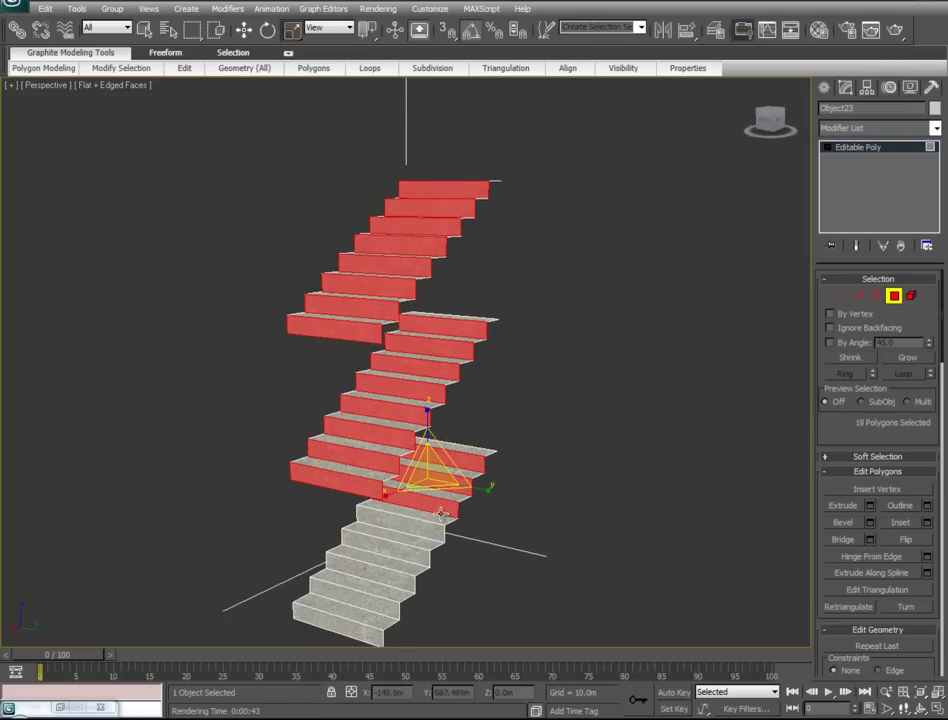
left_click(425, 508, "ctrl")
left_click(406, 552, "ctrl")
left_click(396, 573, "ctrl")
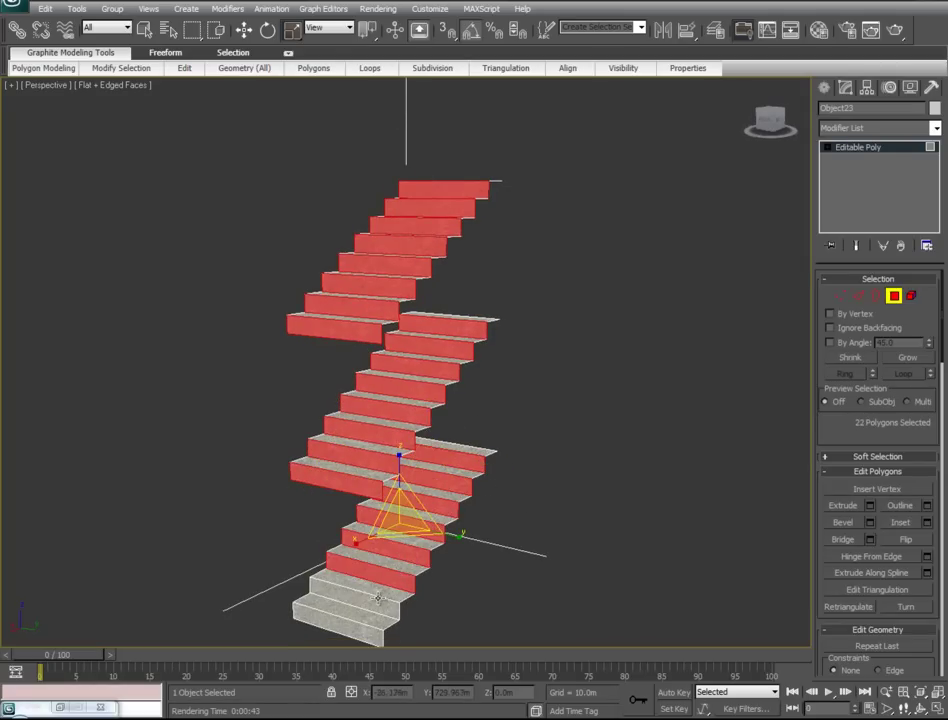
left_click(371, 606, "ctrl")
left_click(353, 626, "ctrl")
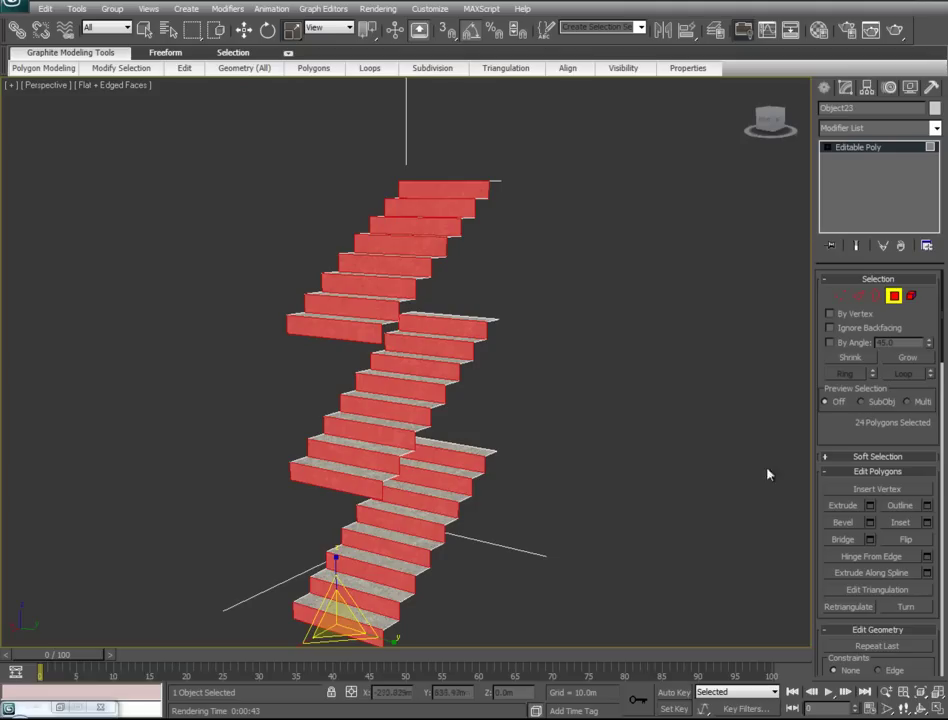
- Assign the Wood#6 sub-material from BuildingTextures to the selected stair risers and put away the Material Editor
left_click(818, 29)
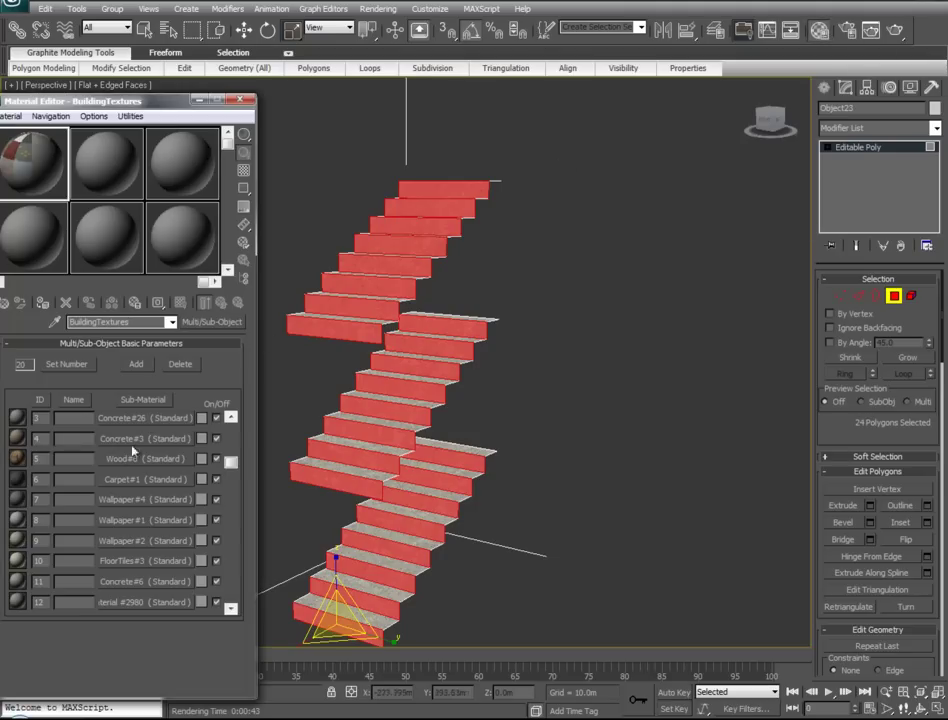
left_click_drag(142, 458, 313, 332)
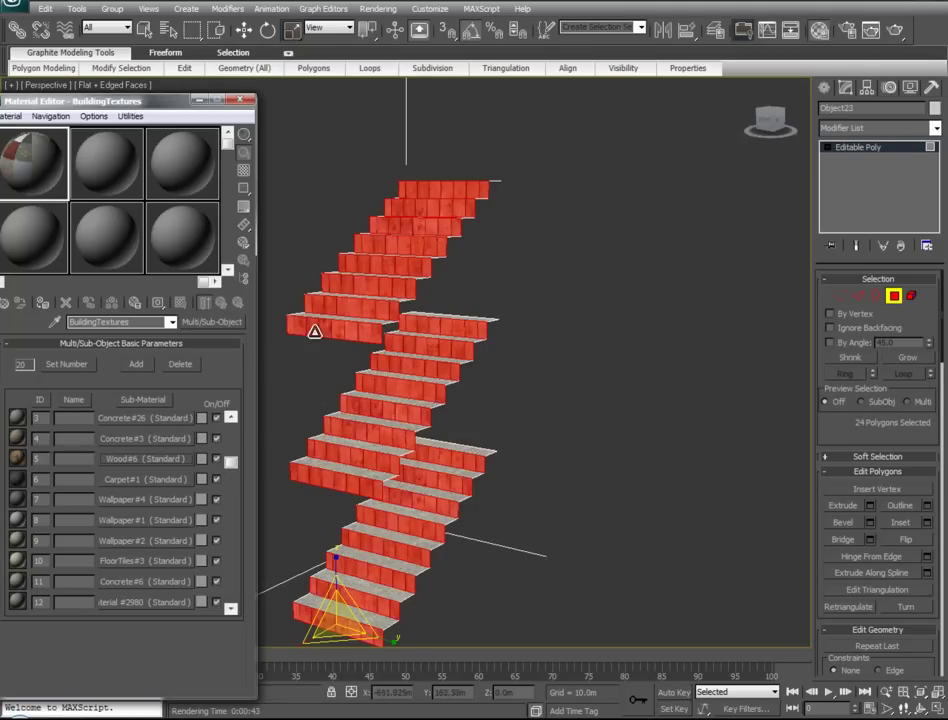
left_click(202, 100)
- Apply a UVW Map modifier to the selected wooden stair risers
middle_click_drag(313, 381, 380, 381, "alt")
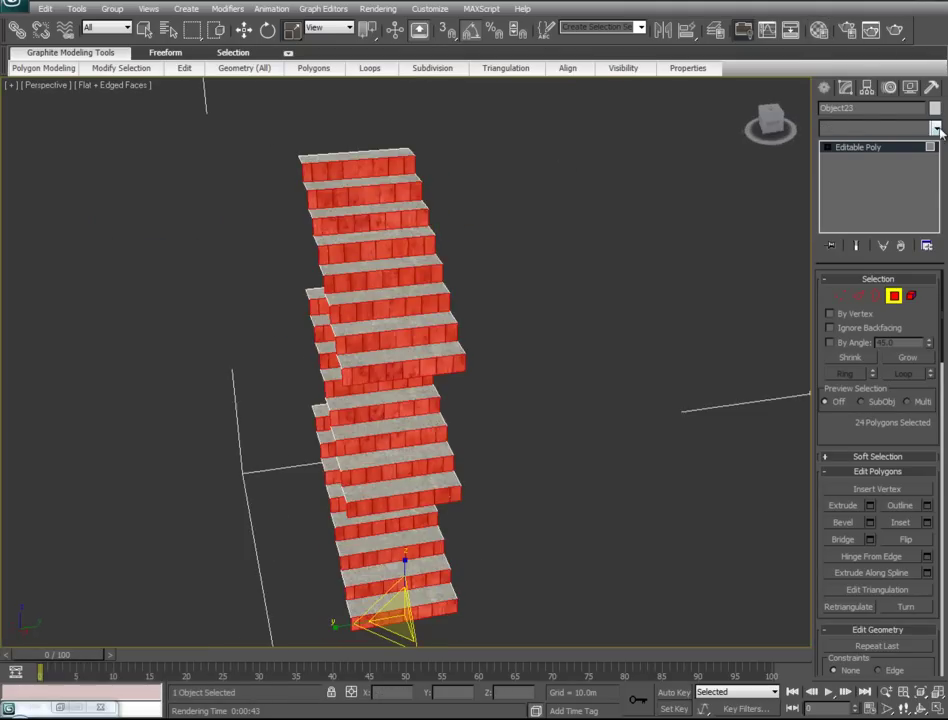
left_click(935, 128)
left_click_drag(942, 187, 942, 425)
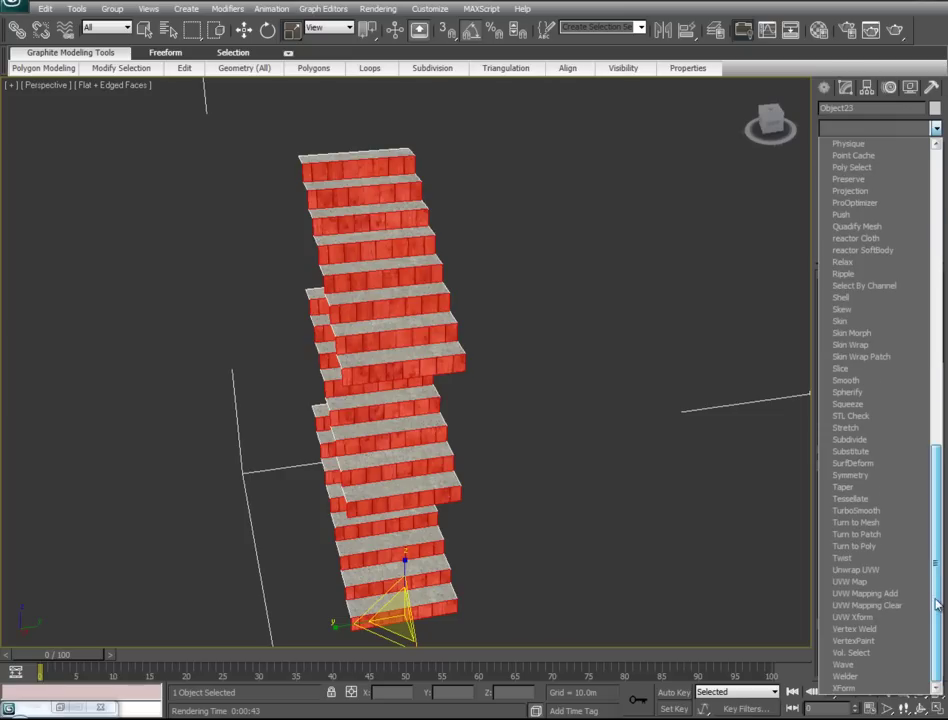
left_click(850, 571)
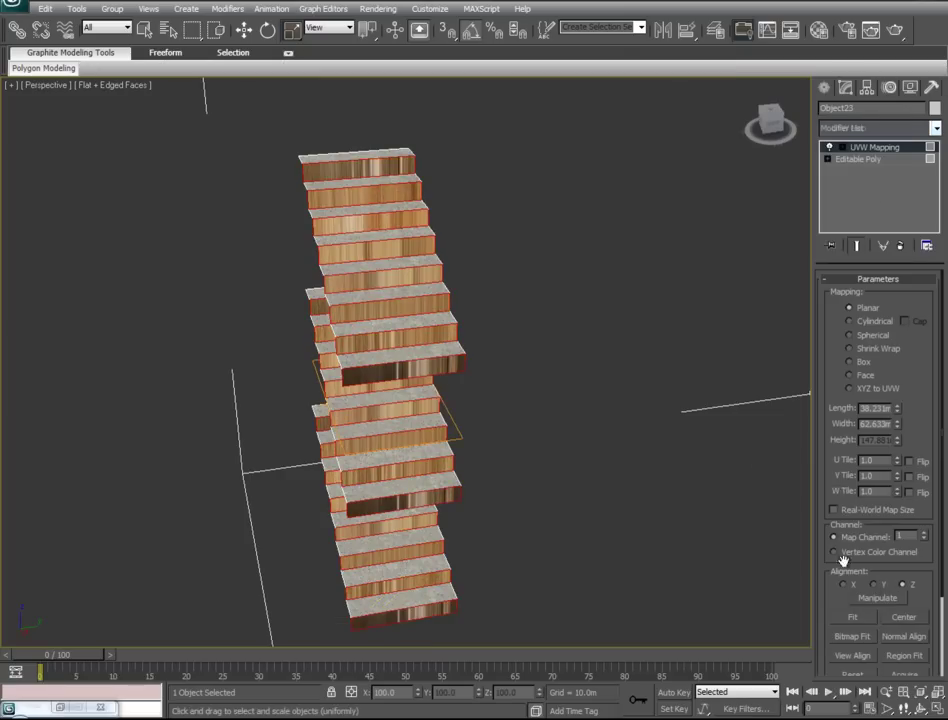
- Switch the risers' UVW mapping to Box and rotate its gizmo -90 degrees about the X axis
left_click(864, 365)
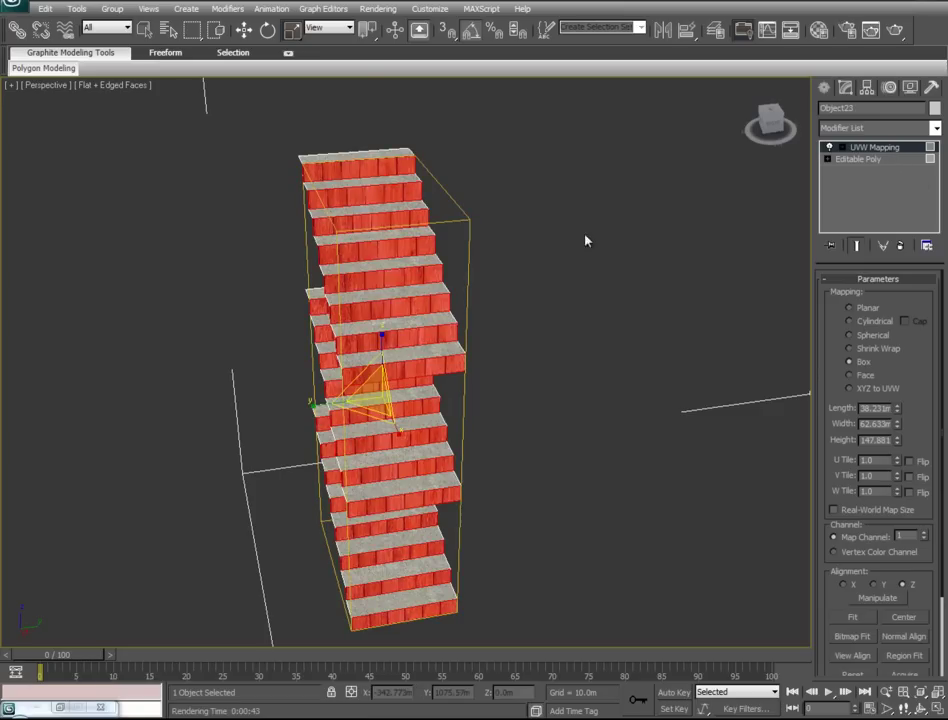
right_click(372, 322)
left_click(393, 356)
left_click_drag(393, 356, 426, 343)
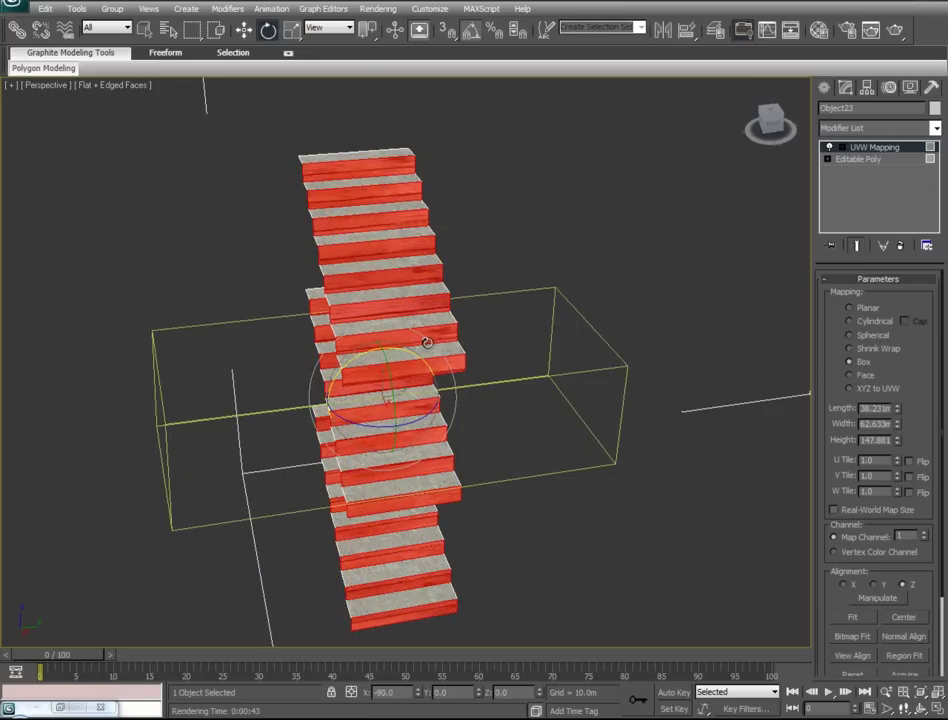
- Uniformly scale down the risers' box mapping gizmo to adjust the size of the wood planks on the steps
middle_click_drag(548, 418, 527, 355, "alt")
right_click(527, 355)
left_click(526, 403)
left_click_drag(508, 363, 407, 398)
middle_click_drag(407, 398, 440, 444, "alt")
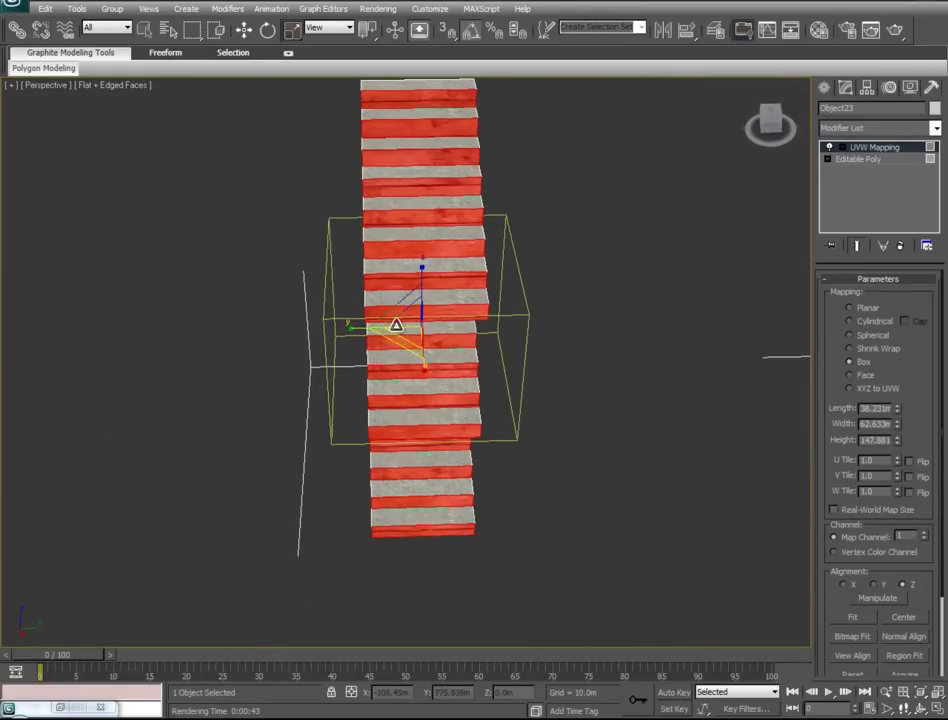
mouse_move(396, 345)
middle_mouse_down("alt")
mouse_move(449, 394)
mouse_move(380, 340)
middle_mouse_up("alt")
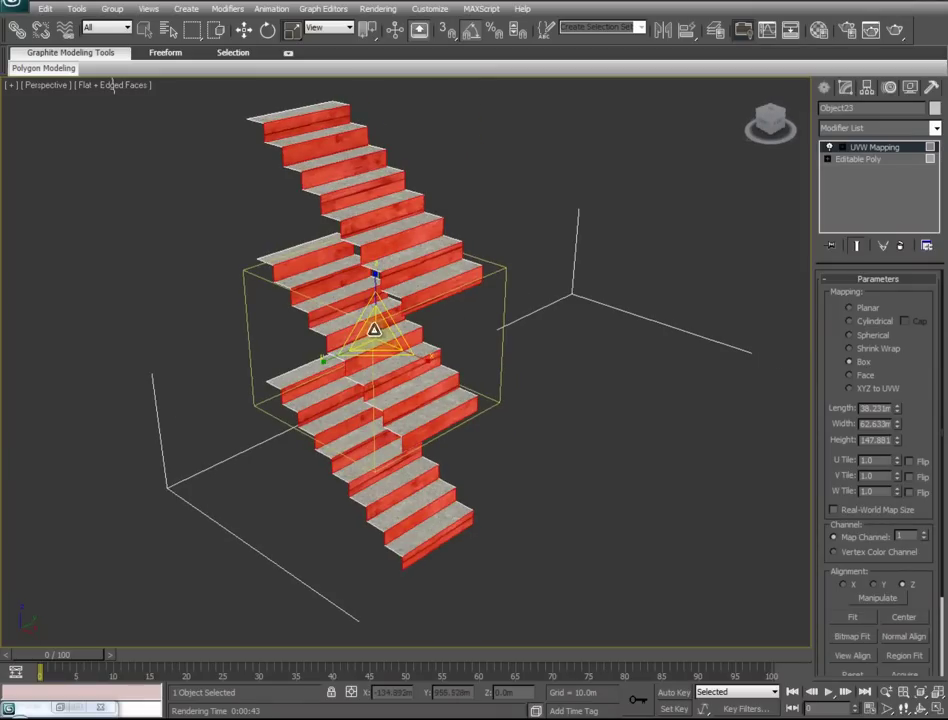
left_click_drag(376, 343, 379, 352)
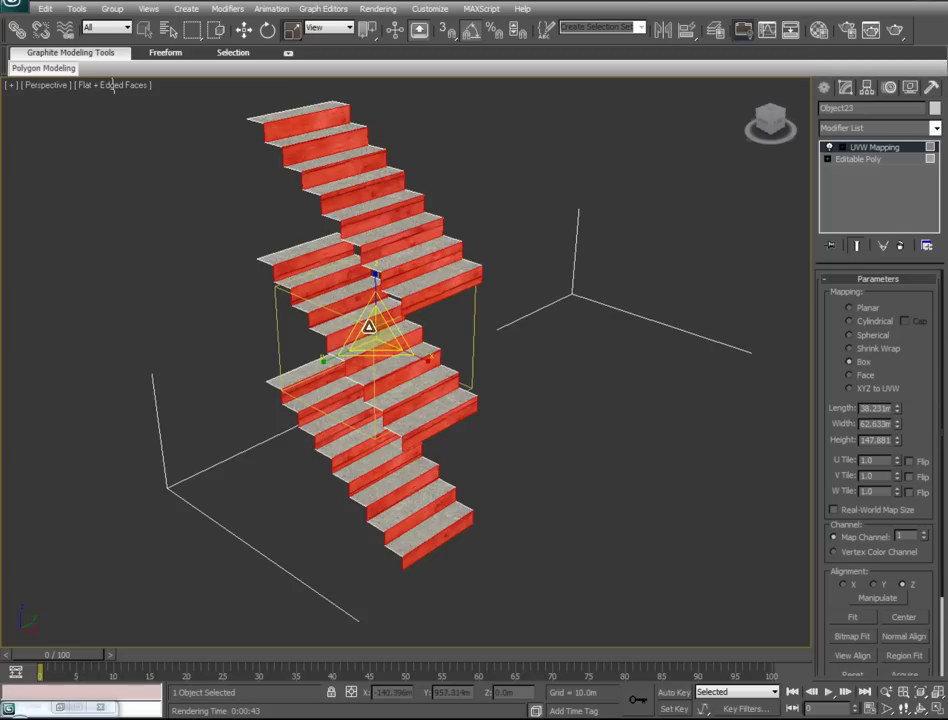
mouse_move(374, 330)
left_mouse_down()
mouse_move(375, 291)
mouse_move(373, 318)
left_mouse_up()
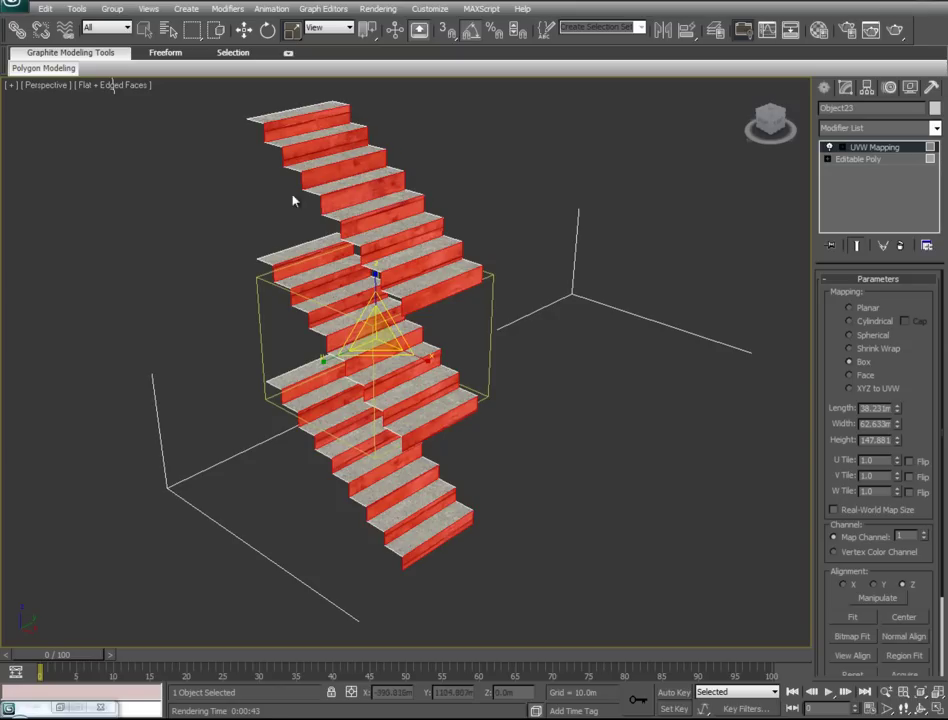
- Scale the risers' mapping gizmo uniformly to about 78 percent so each riser shows a single plank
middle_click_drag(618, 489, 468, 522, "alt")
left_click_drag(428, 402, 459, 430)
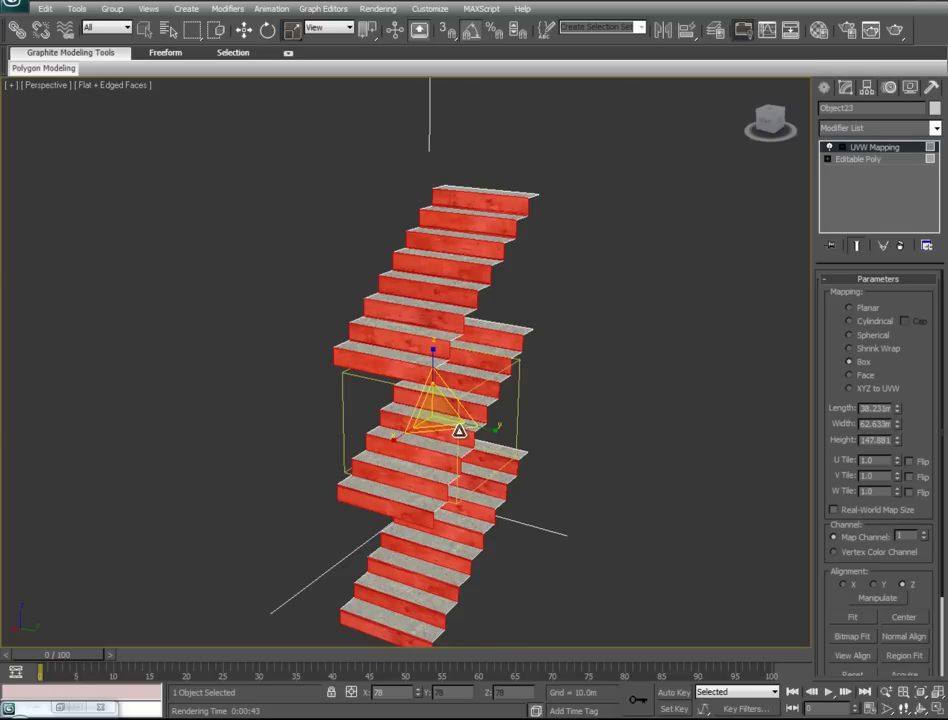
left_click_drag(459, 430, 460, 431)
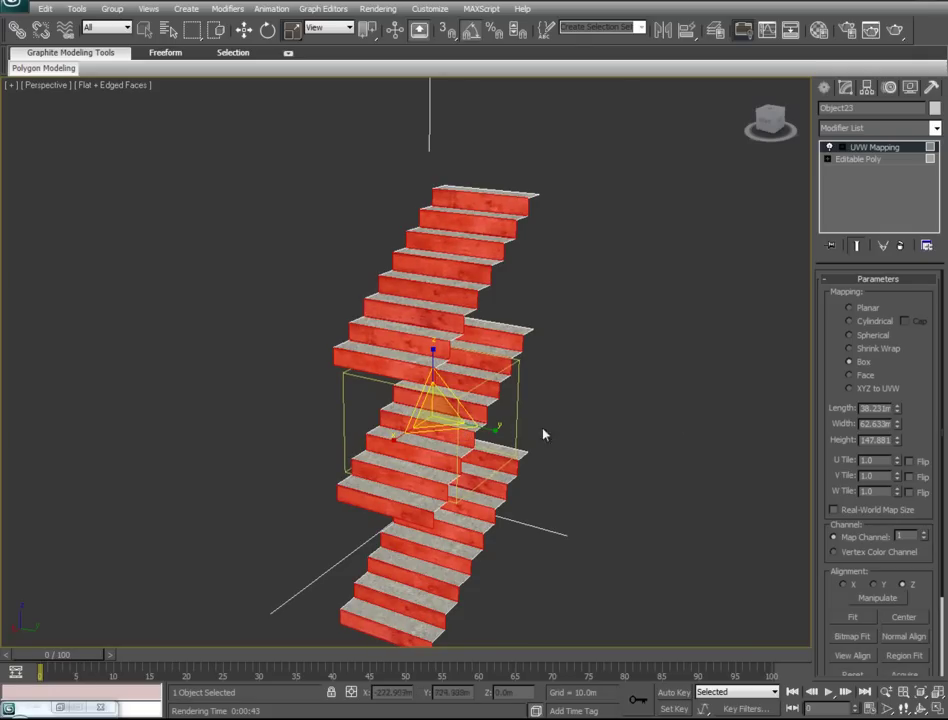
middle_click_drag(320, 491, 419, 339, "alt")
scroll(417, 337, "up", 5)
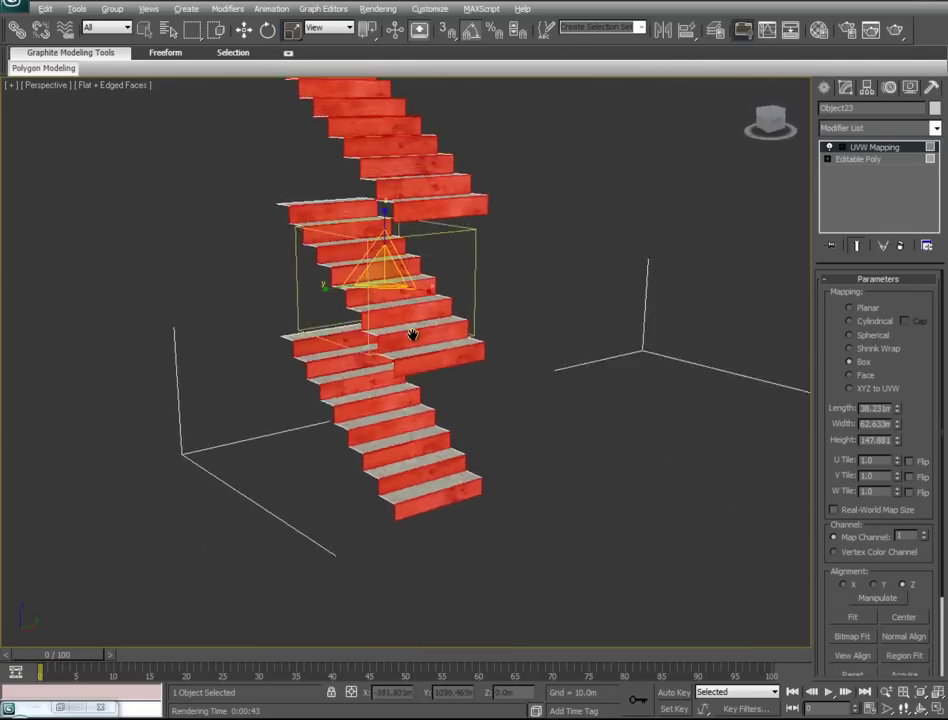
middle_click_drag(455, 292, 504, 567, "alt")
scroll(529, 586, "down", 4)
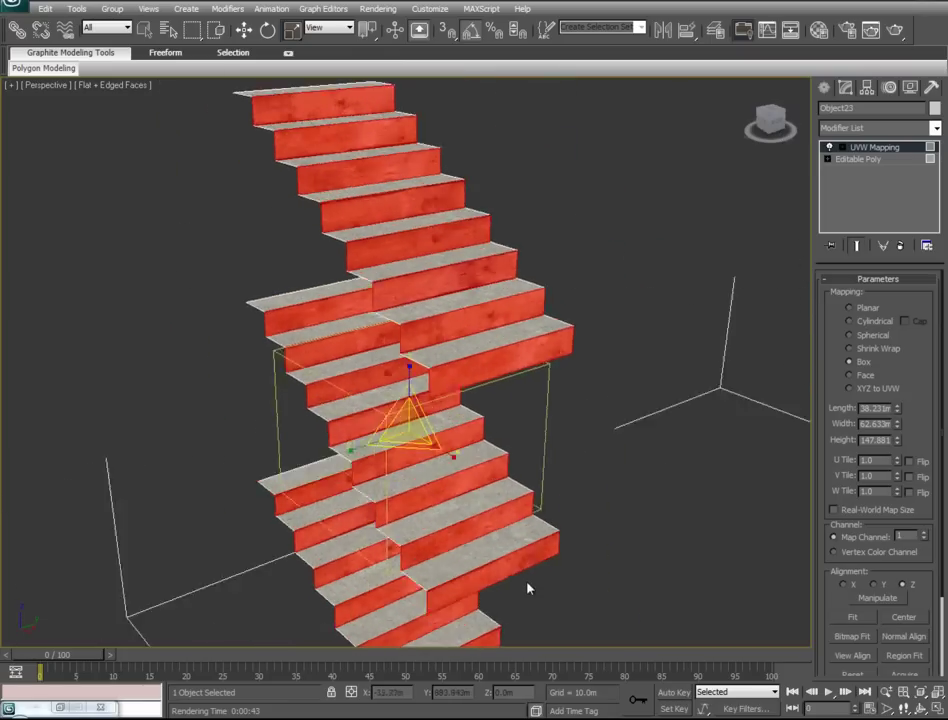
- Collapse the UVW mapping into the Editable Poly and invert the polygon selection from the risers to the treads
right_click(885, 150)
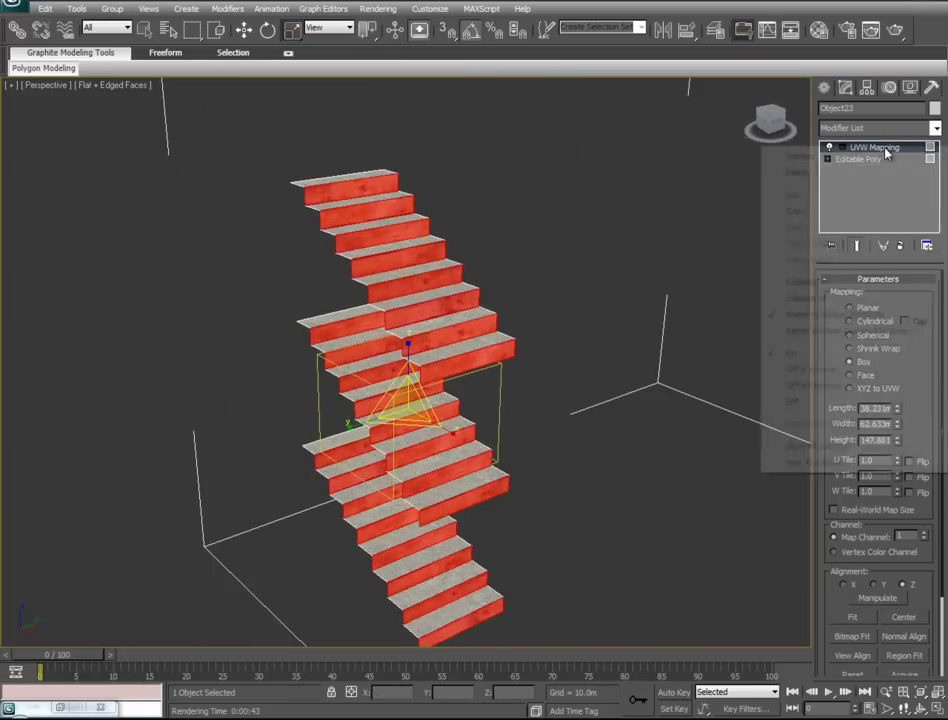
left_click(806, 282)
left_click(893, 295)
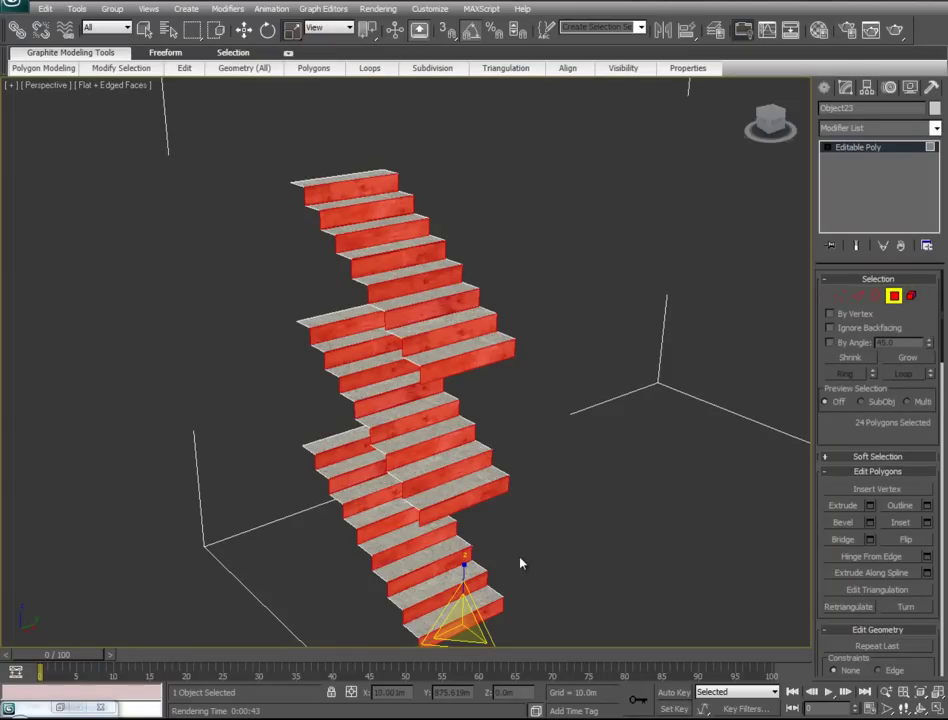
key("ctrl+i")
middle_click_drag(590, 523, 316, 385, "alt")
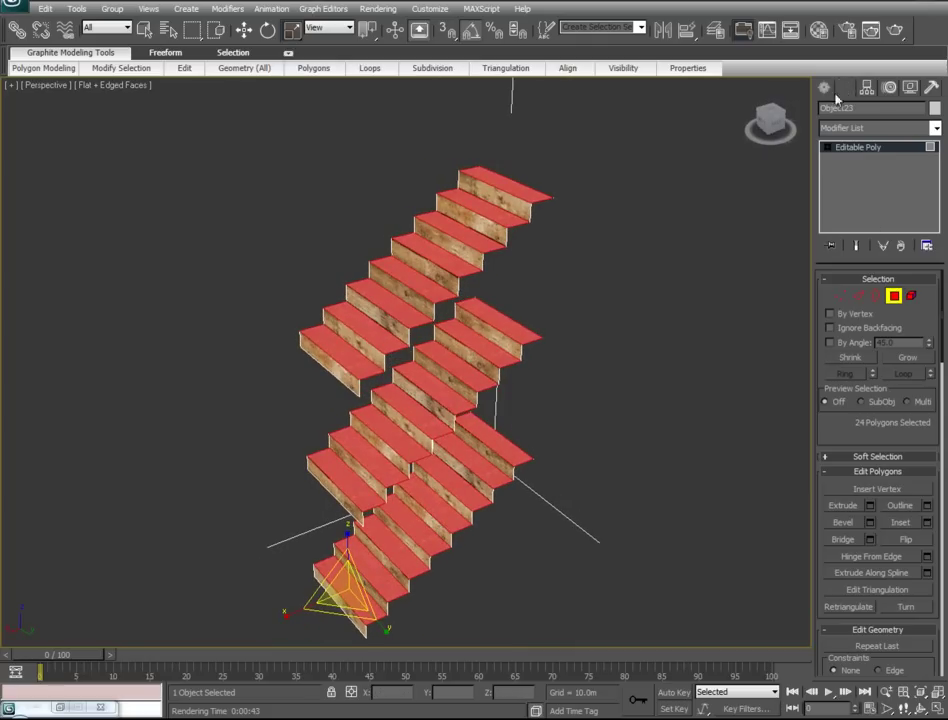
- Assign the Wood#6 sub-material from BuildingTextures to the selected stair treads and put away the Material Editor
left_click(817, 31)
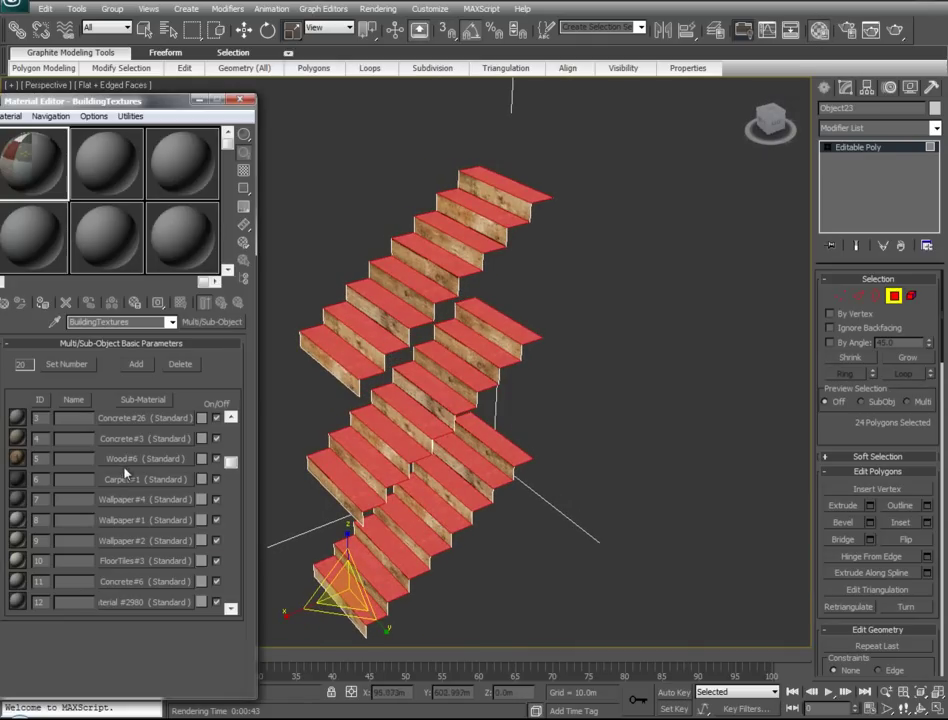
mouse_move(121, 68)
left_click(200, 101)
- Apply a UVW Map modifier with Box mapping to the selected stair treads
middle_click_drag(451, 402, 269, 497, "alt")
left_click(936, 129)
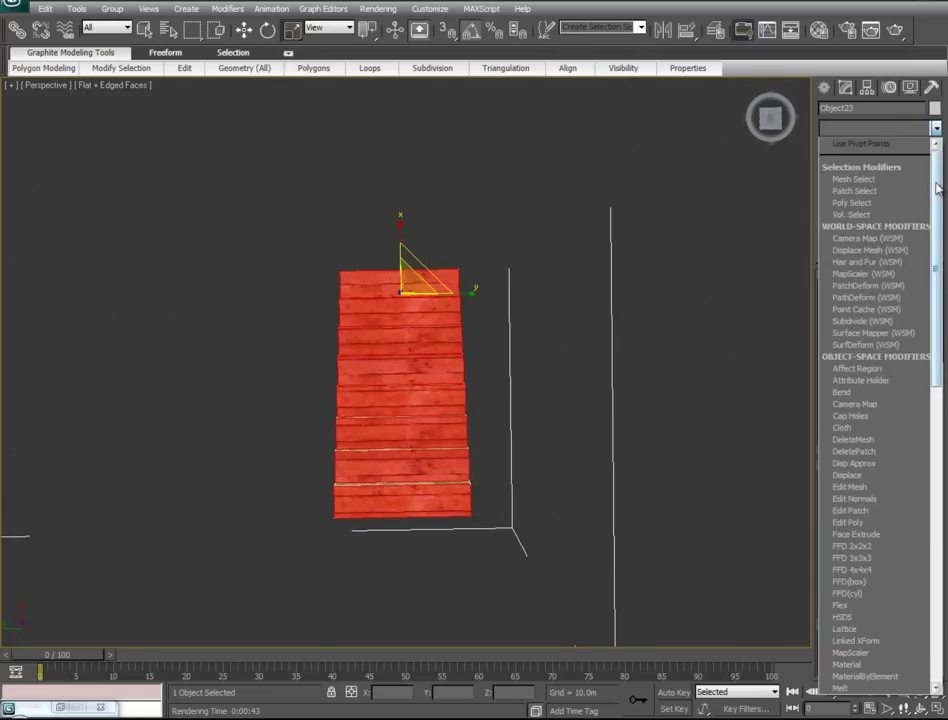
scroll(899, 553, "down", 10)
scroll(899, 553, "down", 5)
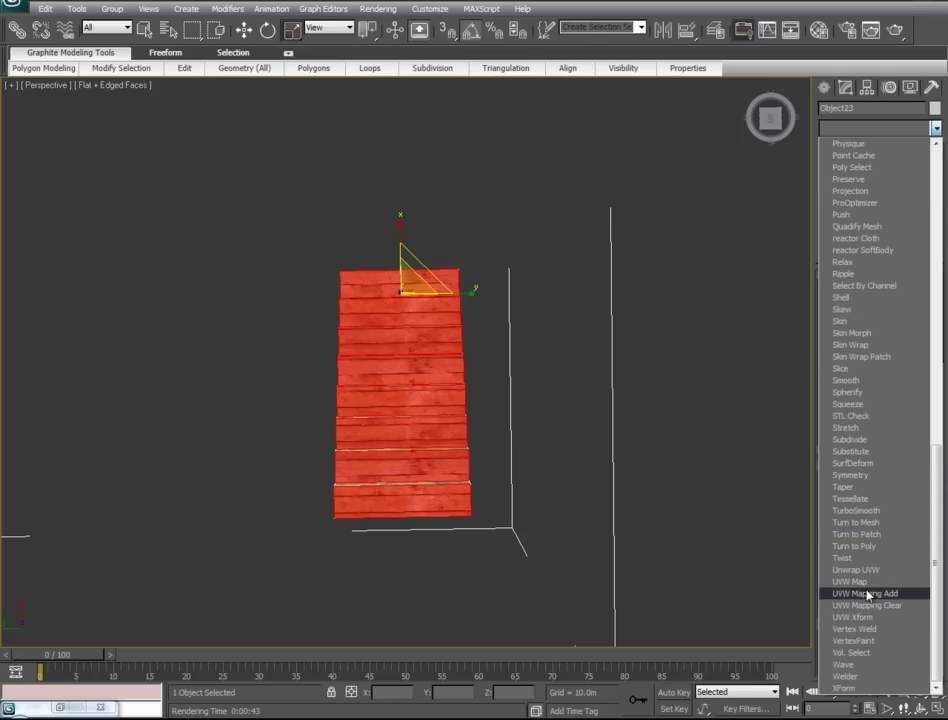
left_click(850, 581)
left_click(864, 362)
middle_click_drag(409, 481, 528, 441, "alt")
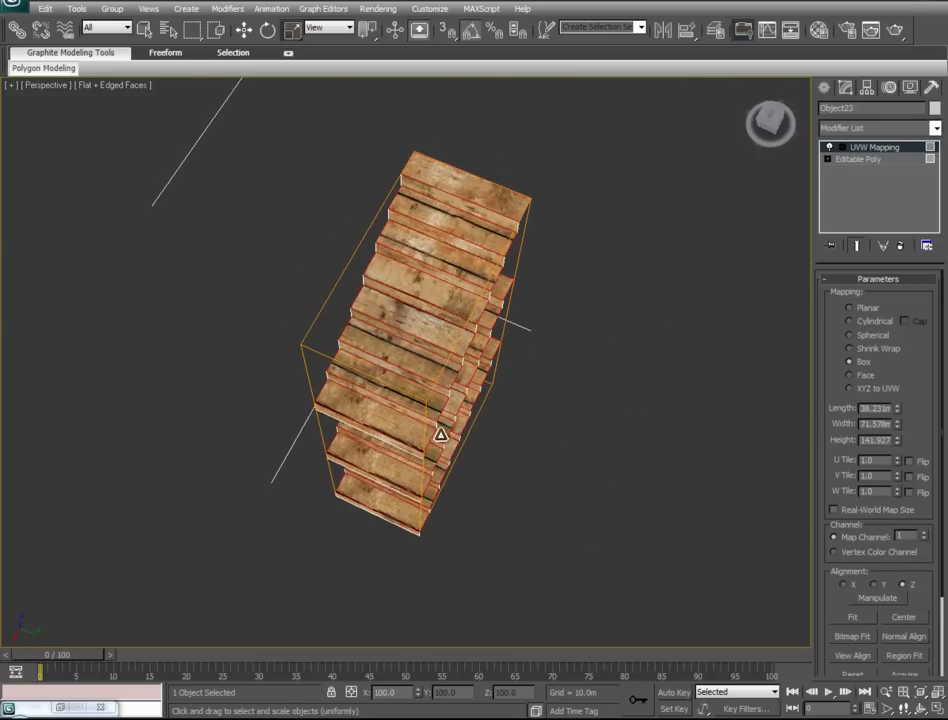
- Scale the treads' mapping gizmo down along the X axis to fit the planks to the treads
right_click(440, 434)
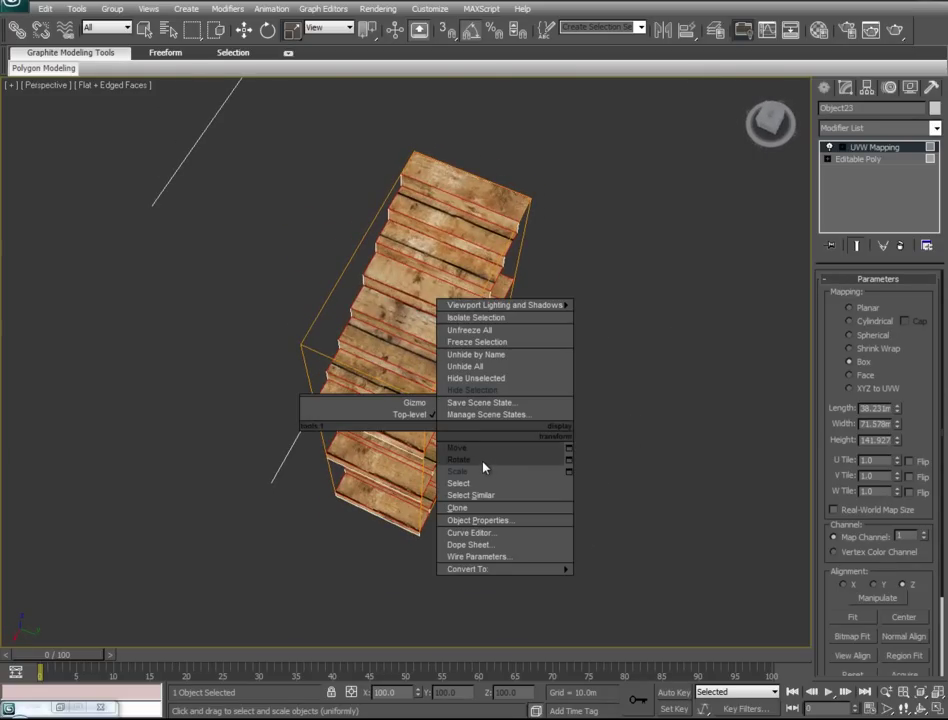
left_click(457, 471)
right_click(454, 400)
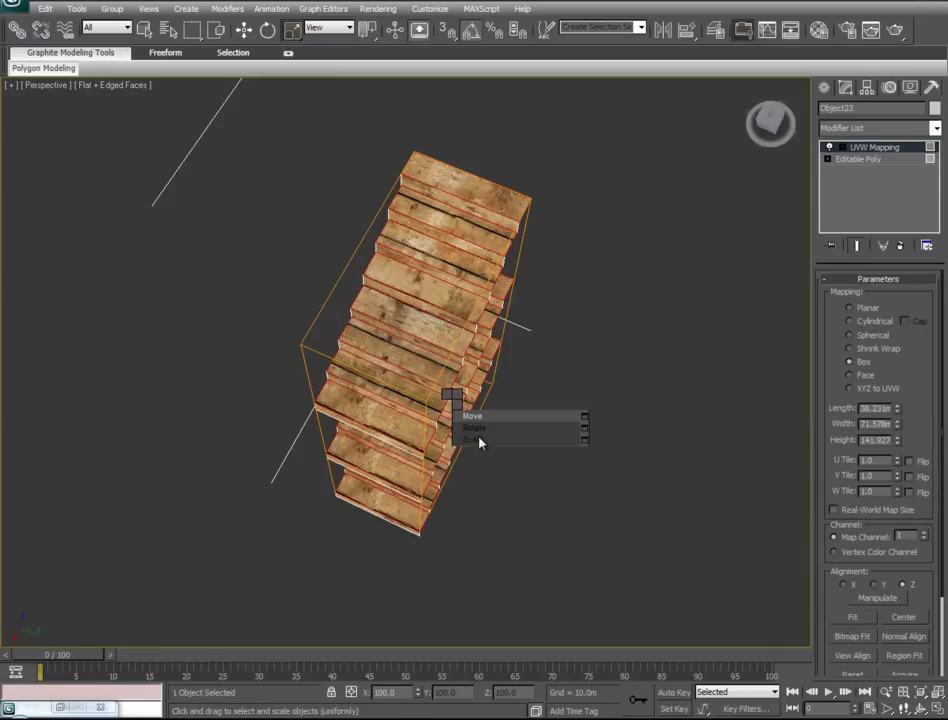
left_click(475, 441)
left_click(887, 146)
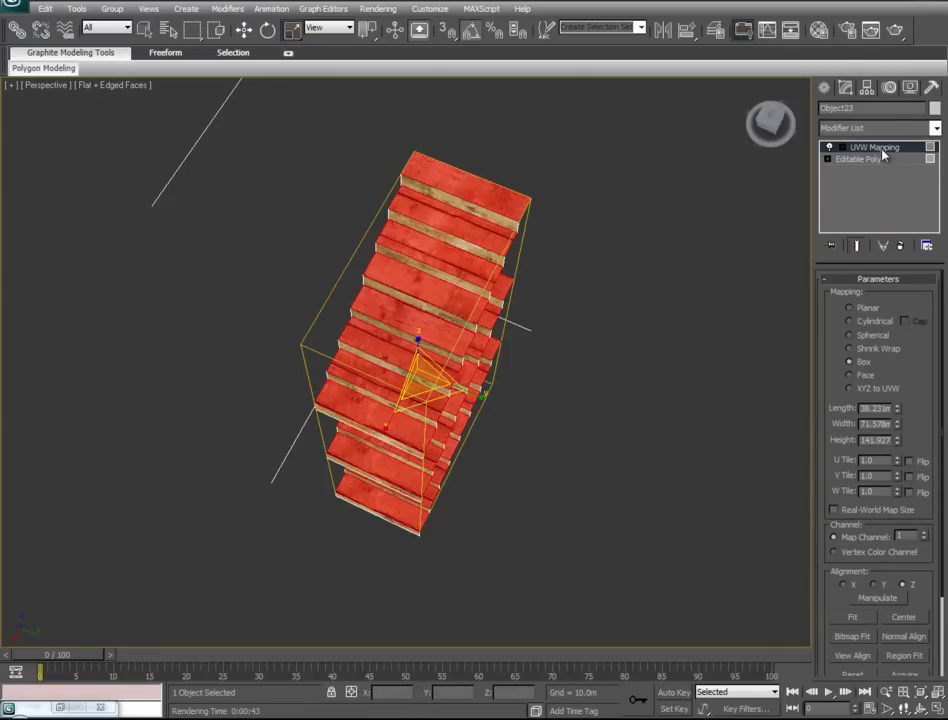
mouse_move(383, 427)
left_mouse_down()
mouse_move(358, 462)
mouse_move(391, 412)
left_mouse_up()
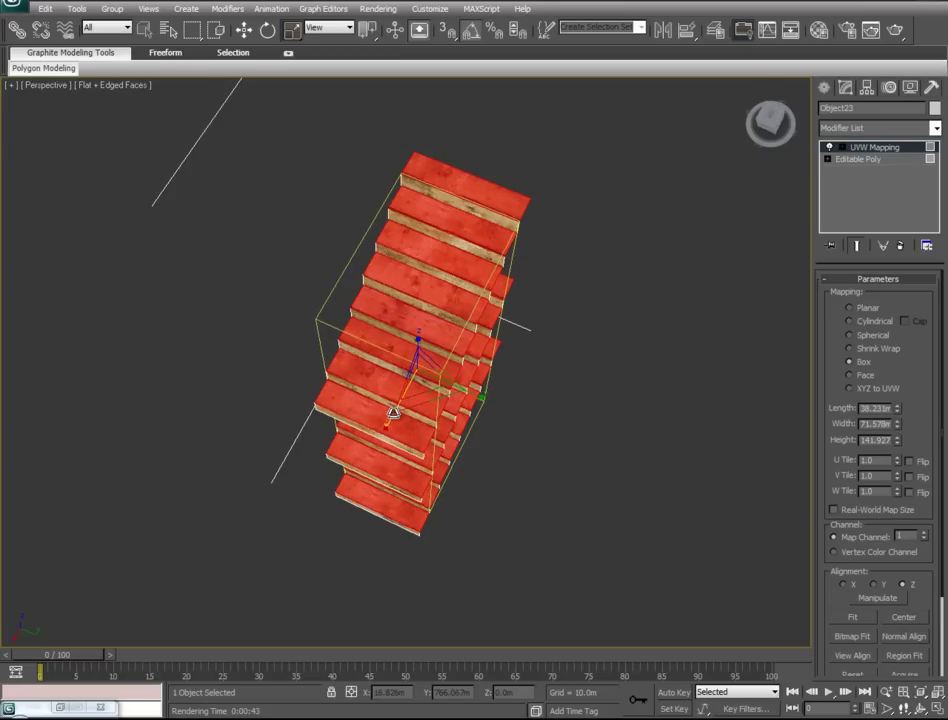
- Shift the treads' mapping gizmo slightly along the X axis to align the planks with the treads
middle_click_drag(540, 449, 438, 398, "alt")
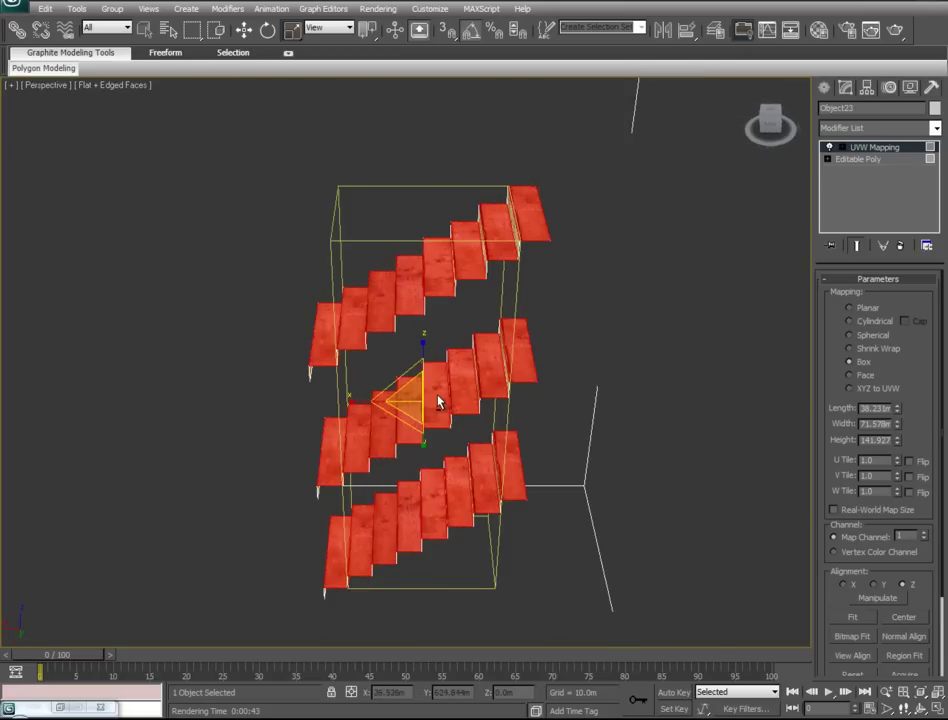
scroll(444, 392, "up", 5)
right_click(510, 404)
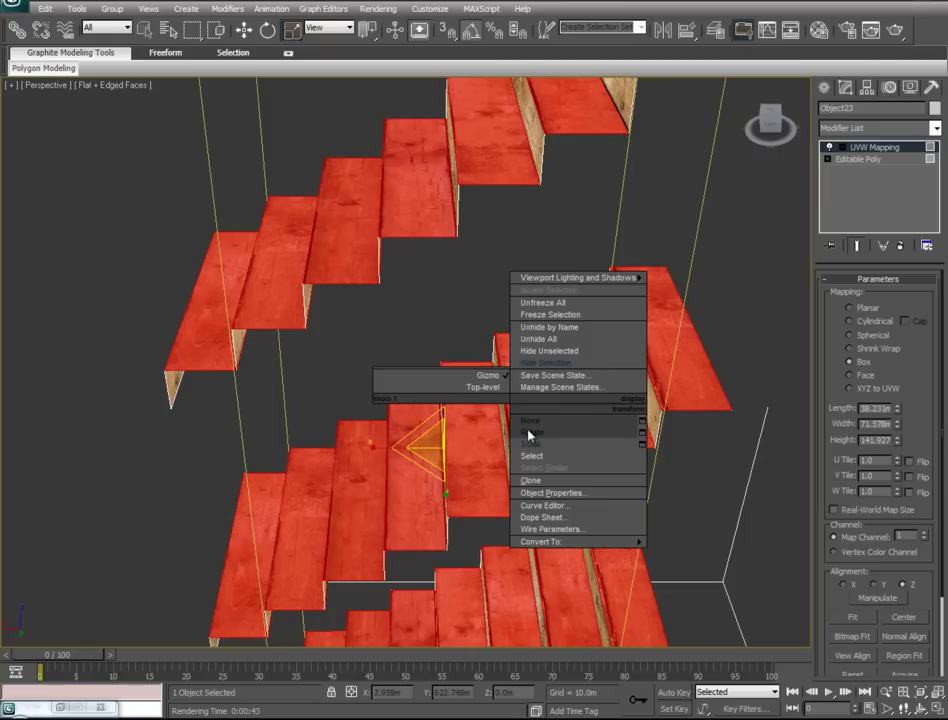
left_click(530, 420)
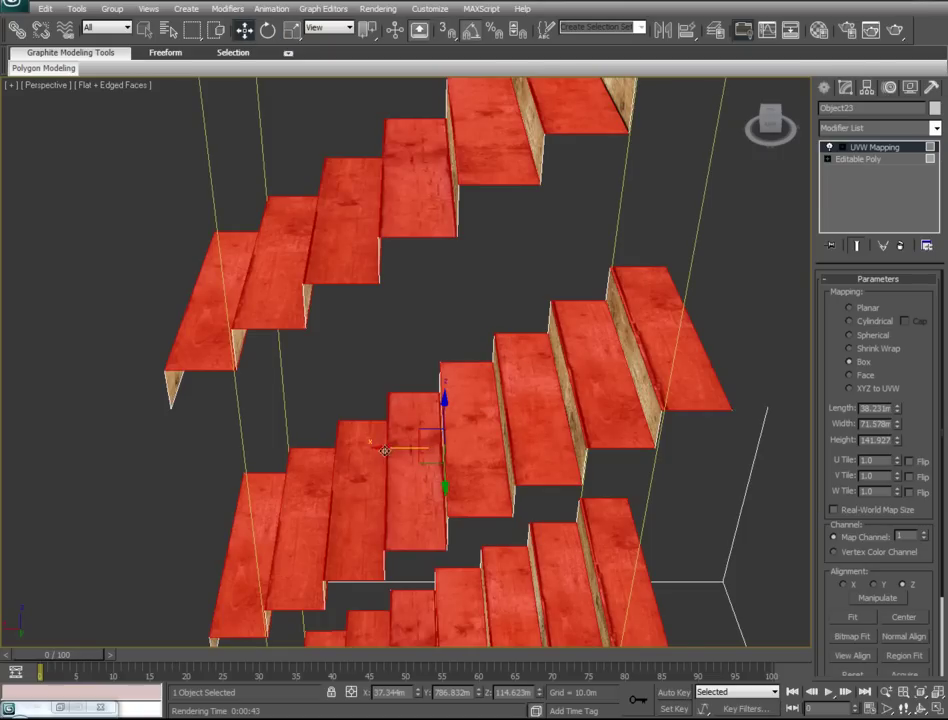
left_click_drag(387, 447, 385, 447)
- Collapse all modifiers on the staircase object into the Editable Poly and deselect the object
middle_click_drag(707, 347, 581, 483, "alt")
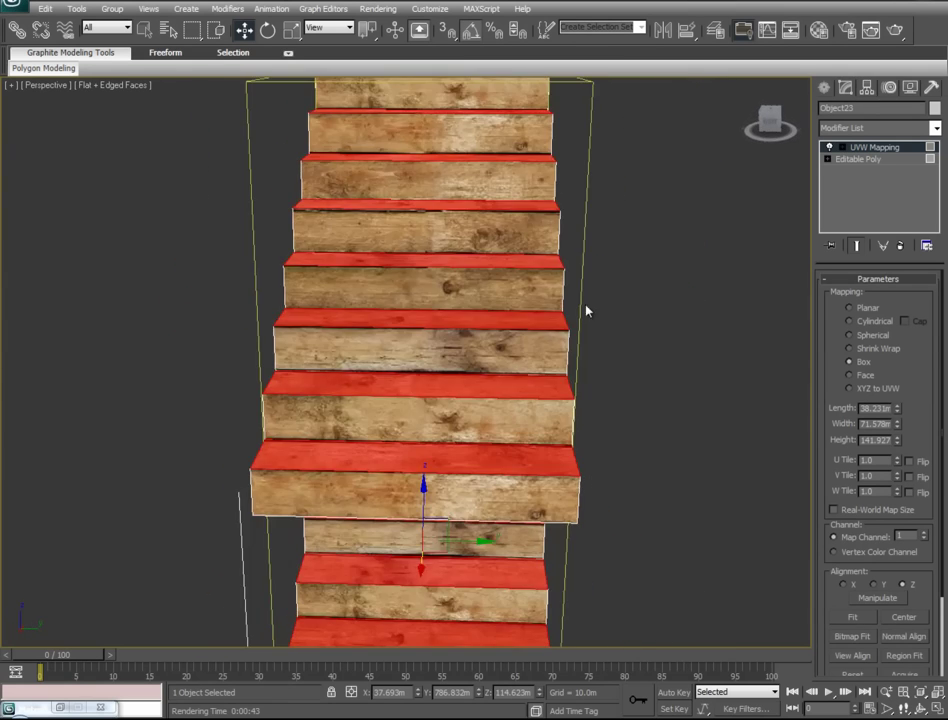
scroll(560, 315, "down", 5)
scroll(523, 320, "up", 2)
right_click(895, 152)
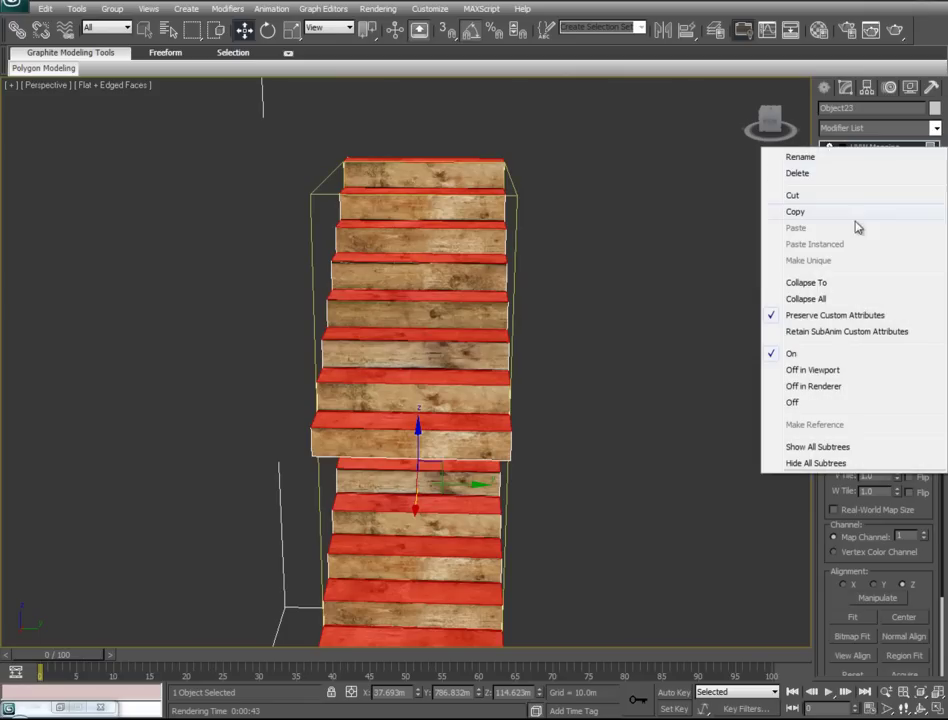
left_click(827, 297)
left_click(618, 283)
- Reselect the staircase object and unhide all of the building's polygons at polygon level
middle_click_drag(552, 379, 500, 233, "alt")
scroll(518, 260, "down", 5)
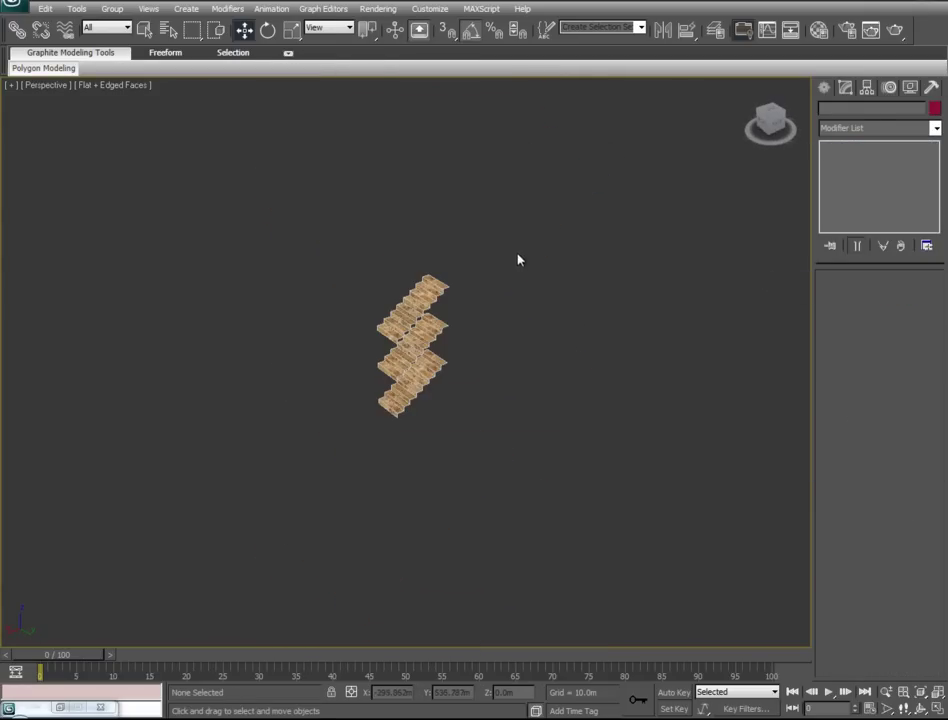
left_click(411, 290)
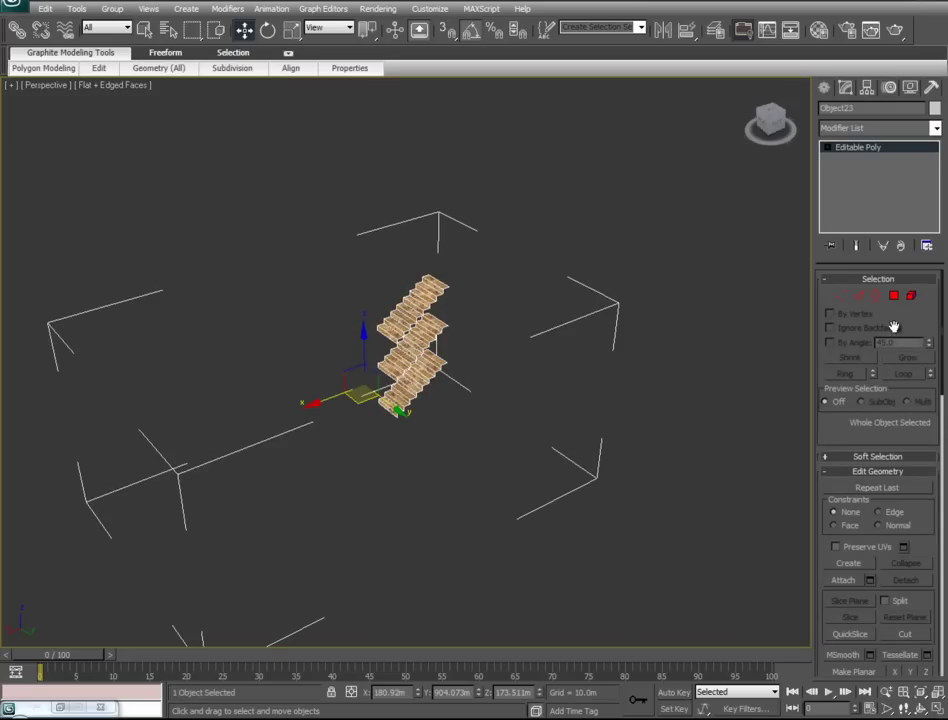
scroll(905, 300, "down", 10)
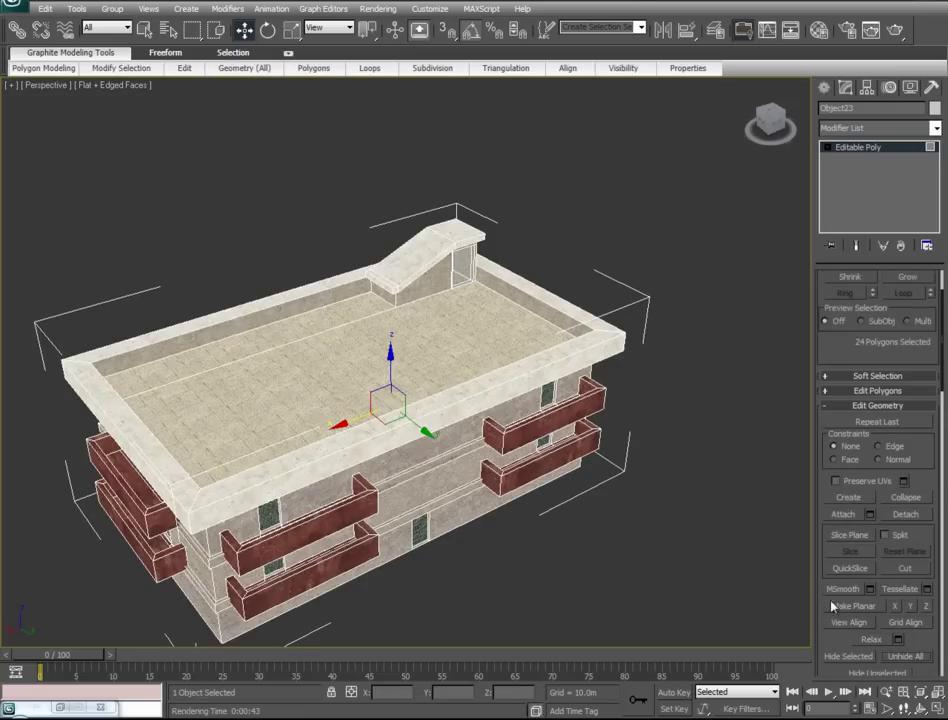
- Select the ledge polygons between the balconies on the facade by material ID 4
middle_click_drag(698, 499, 628, 510, "alt")
scroll(628, 510, "up", 4)
scroll(563, 504, "up", 3)
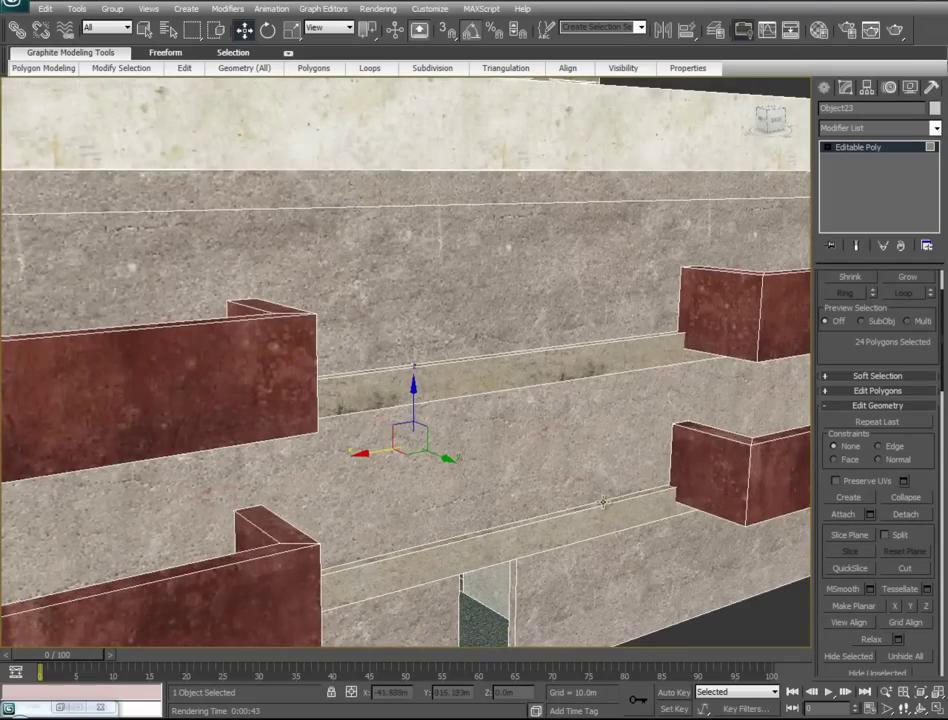
scroll(548, 521, "down", 7)
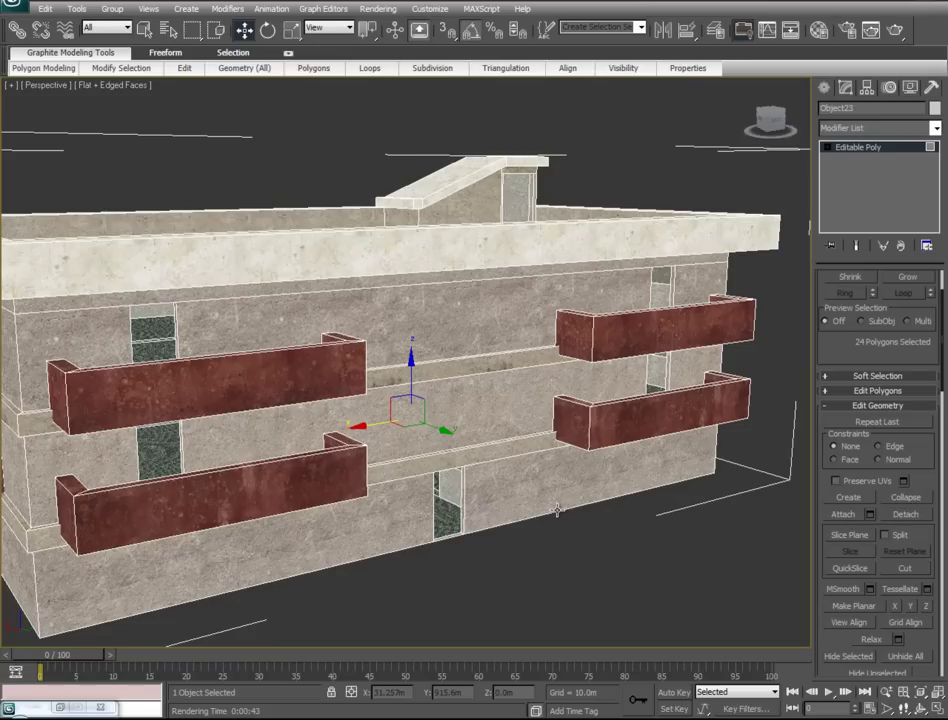
scroll(826, 338, "up", 3)
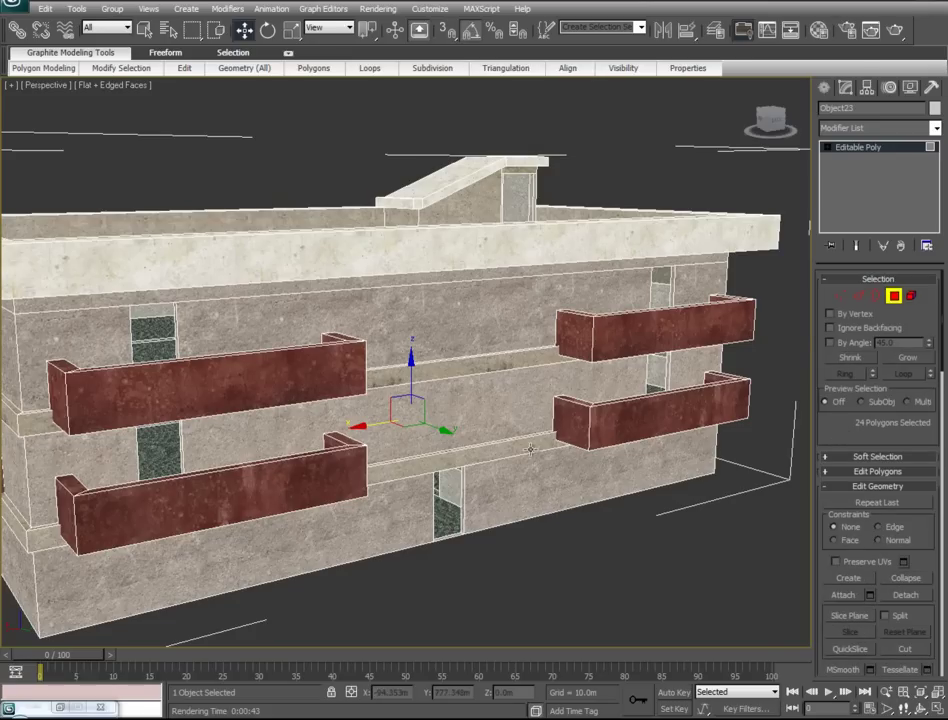
left_click(456, 460)
left_click_drag(931, 518, 931, 244)
left_click(849, 596)
- Assign the Concrete#21 sub-material to the selected ledge polygons between the balconies, then deselect them
mouse_move(360, 461)
middle_mouse_down("alt")
mouse_move(436, 478)
mouse_move(466, 498)
mouse_move(436, 468)
mouse_move(364, 476)
middle_mouse_up("alt")
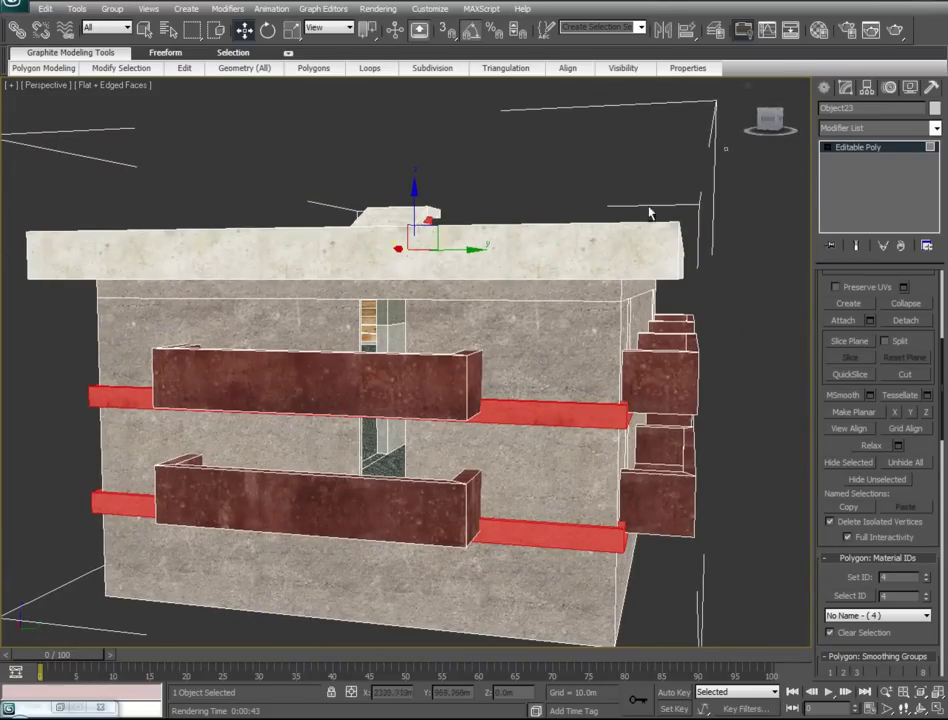
middle_click_drag(300, 410, 725, 440, "alt")
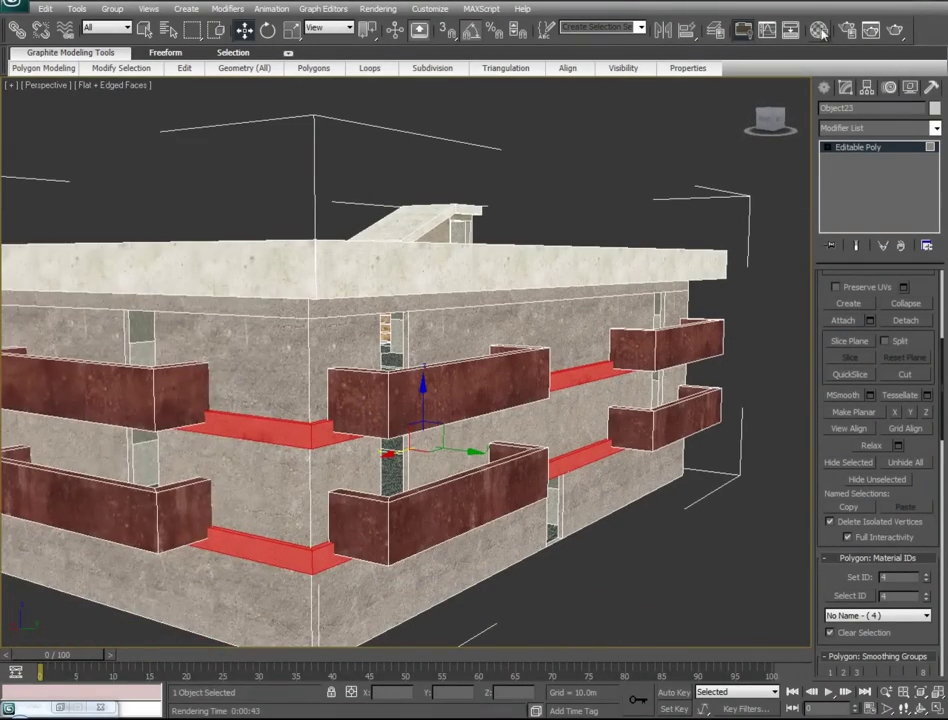
key("m")
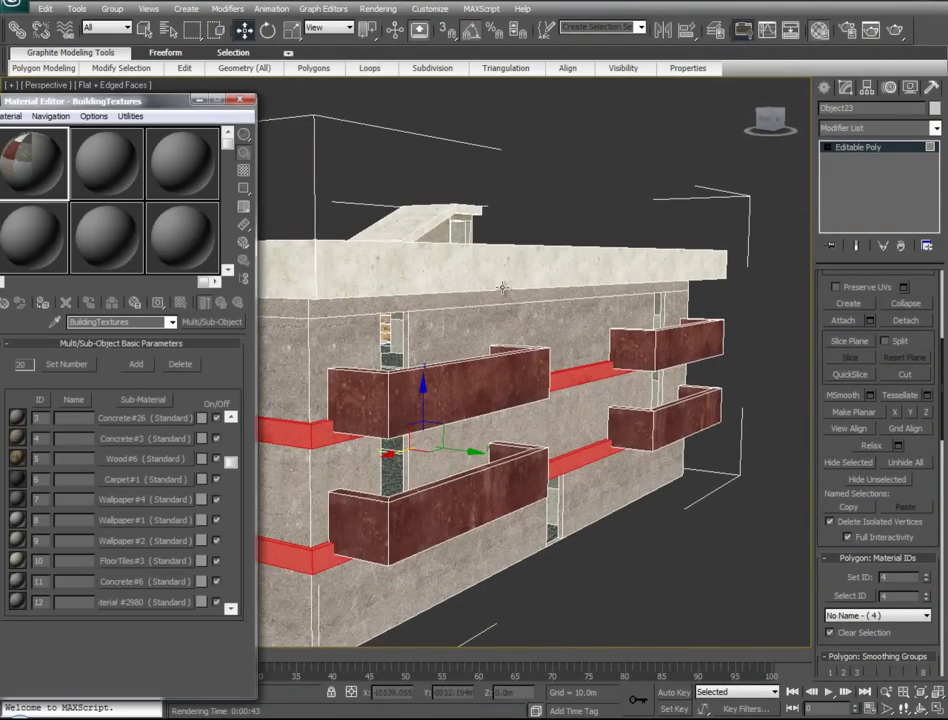
left_click_drag(233, 464, 232, 427)
left_click_drag(112, 442, 312, 438)
left_click(199, 101)
left_click(461, 196)
middle_click_drag(670, 629, 172, 606, "alt")
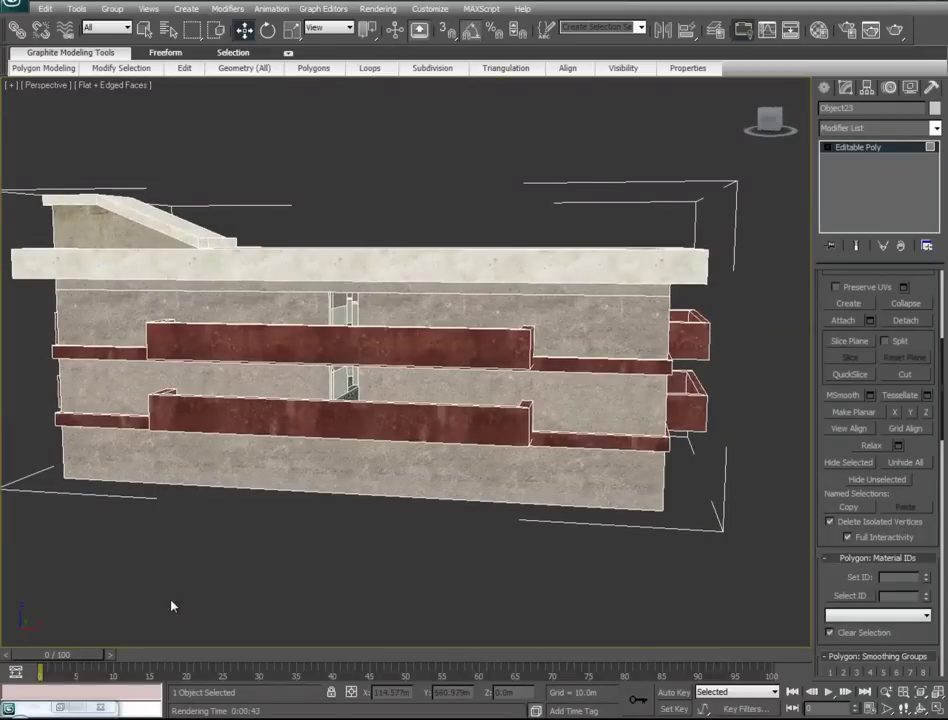
- Select the narrow wall band beneath the roof parapet and assign it the Concrete#20 sub-material, then clear the selection
left_click(587, 291)
middle_click_drag(672, 398, 575, 336, "alt")
middle_click_drag(554, 260, 670, 380, "alt")
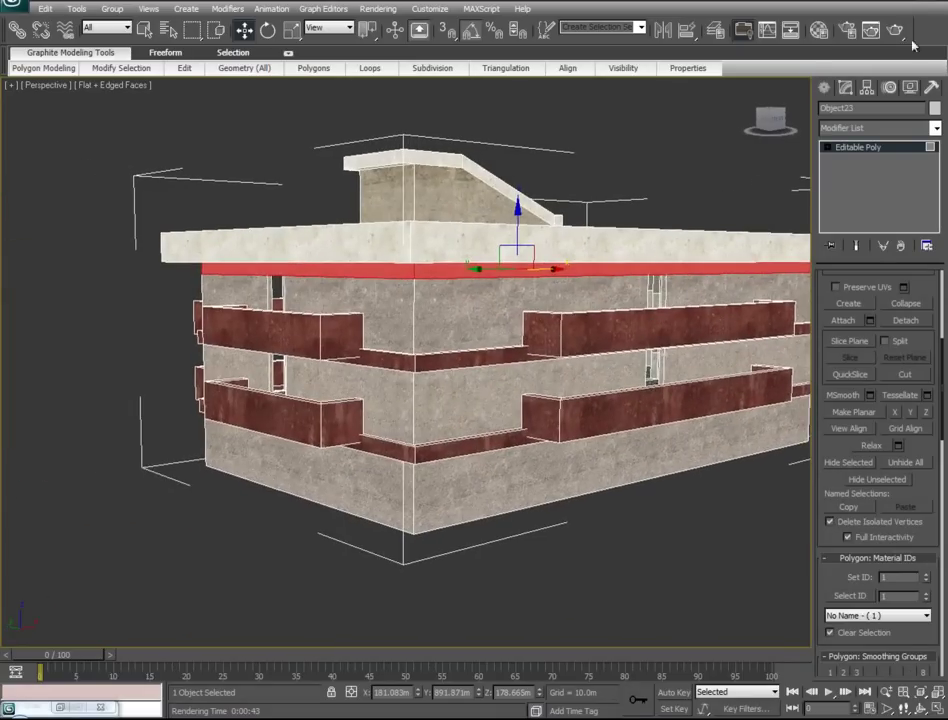
left_click(846, 30)
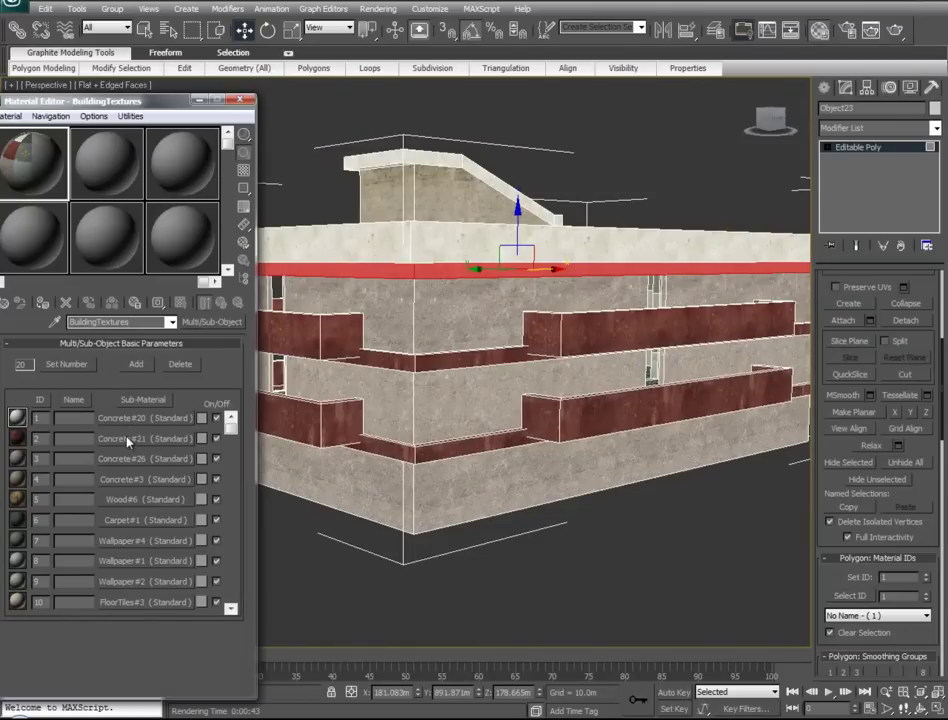
left_click_drag(125, 429, 318, 350)
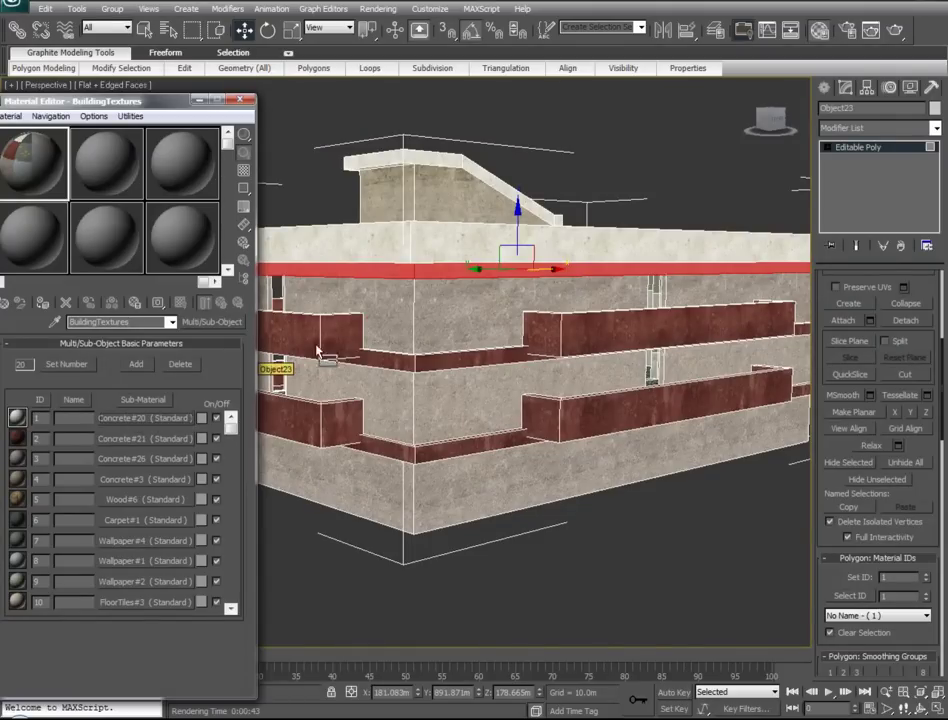
left_click(603, 535)
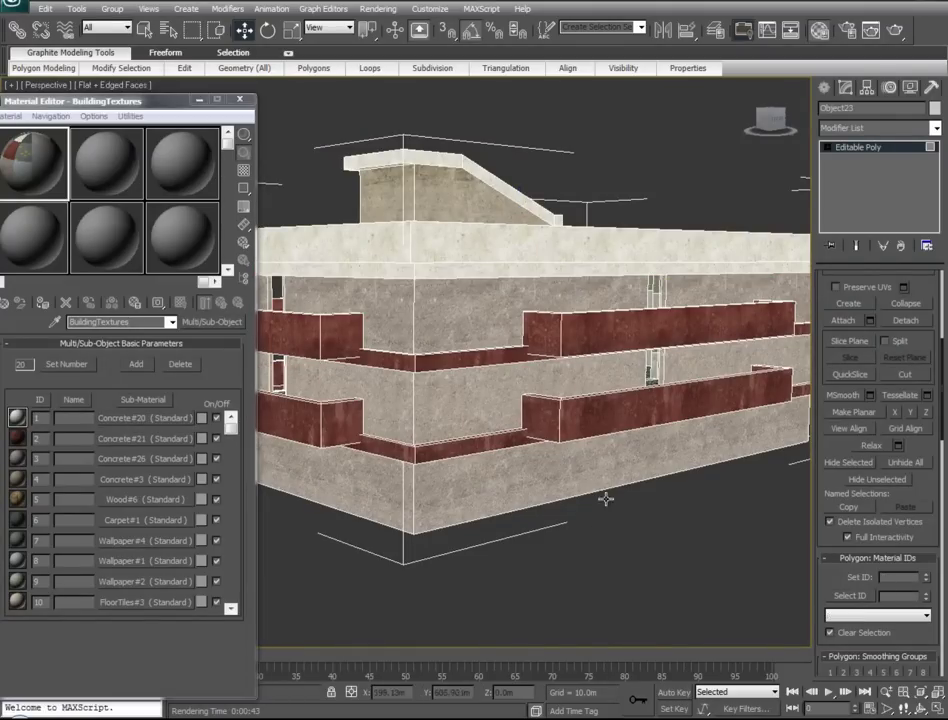
left_click(197, 101)
scroll(328, 417, "down", 3)
middle_click_drag(328, 417, 543, 427, "alt")
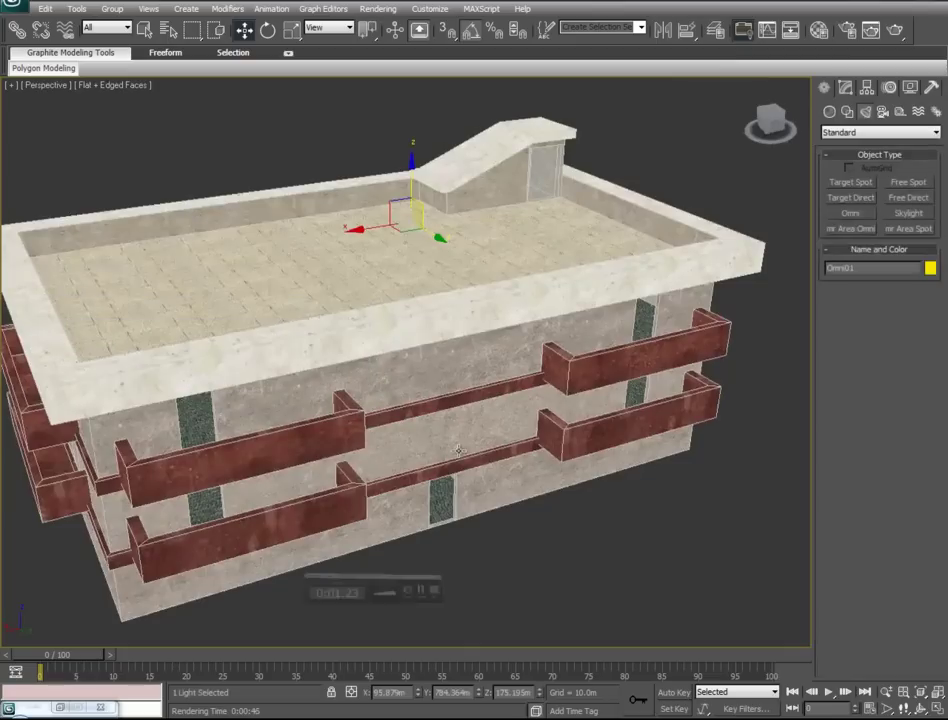
- Select the building at polygon level and start a selection of the inner faces of the balcony walls
middle_click_drag(392, 497, 572, 450, "alt")
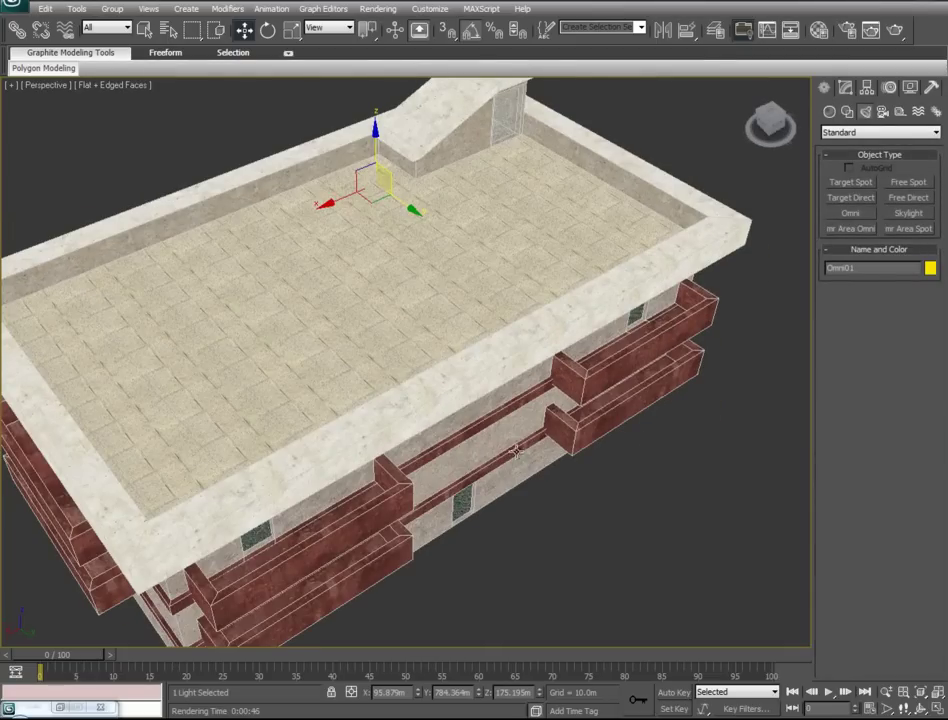
left_click(679, 321)
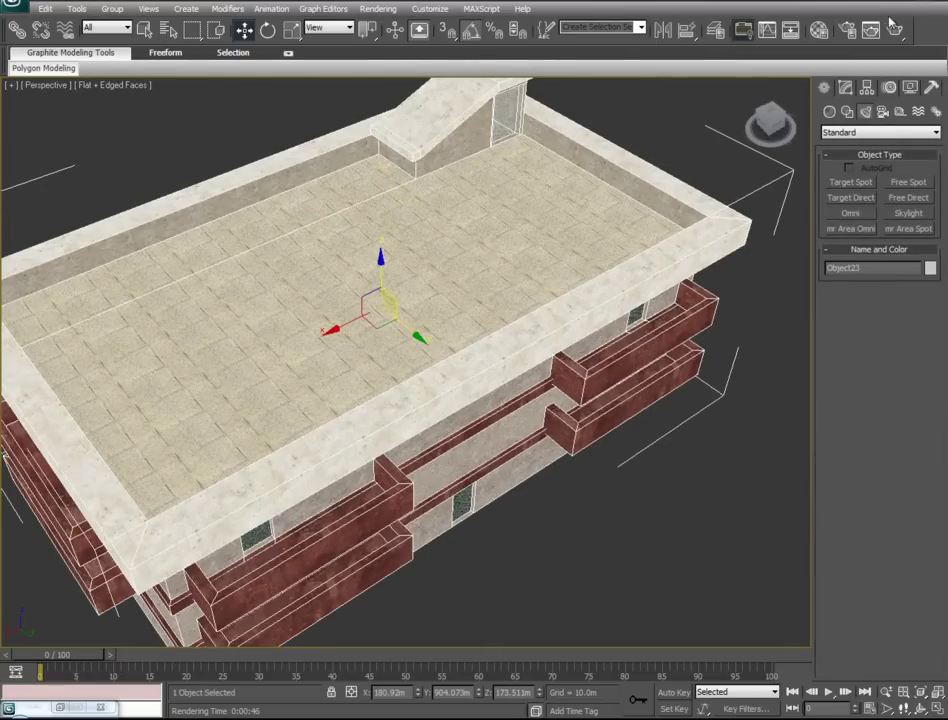
left_click(845, 89)
left_click(895, 296)
left_click(661, 318)
left_click(637, 311, "ctrl")
middle_click_drag(637, 311, 259, 403, "alt")
left_click(316, 388, "ctrl")
middle_click_drag(440, 405, 232, 336, "alt")
left_click(198, 341, "ctrl")
left_click(197, 430, "ctrl")
middle_click_drag(249, 451, 280, 433, "alt")
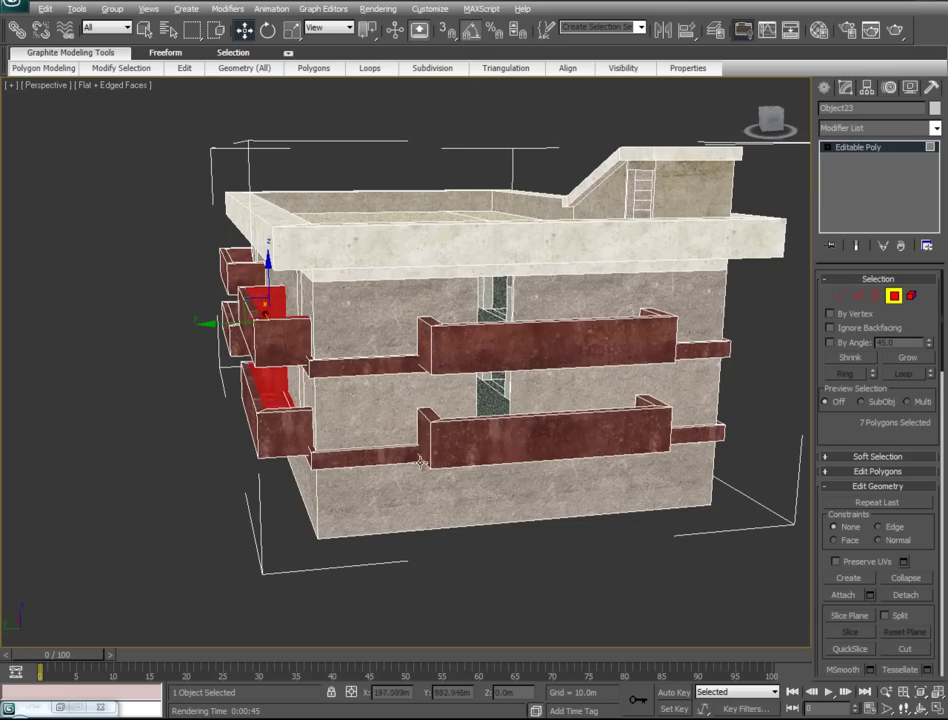
- Extend the selection to the inner faces of all balconies, assign them a BuildingTextures sub-material and deselect
middle_click_drag(420, 462, 605, 504, "alt")
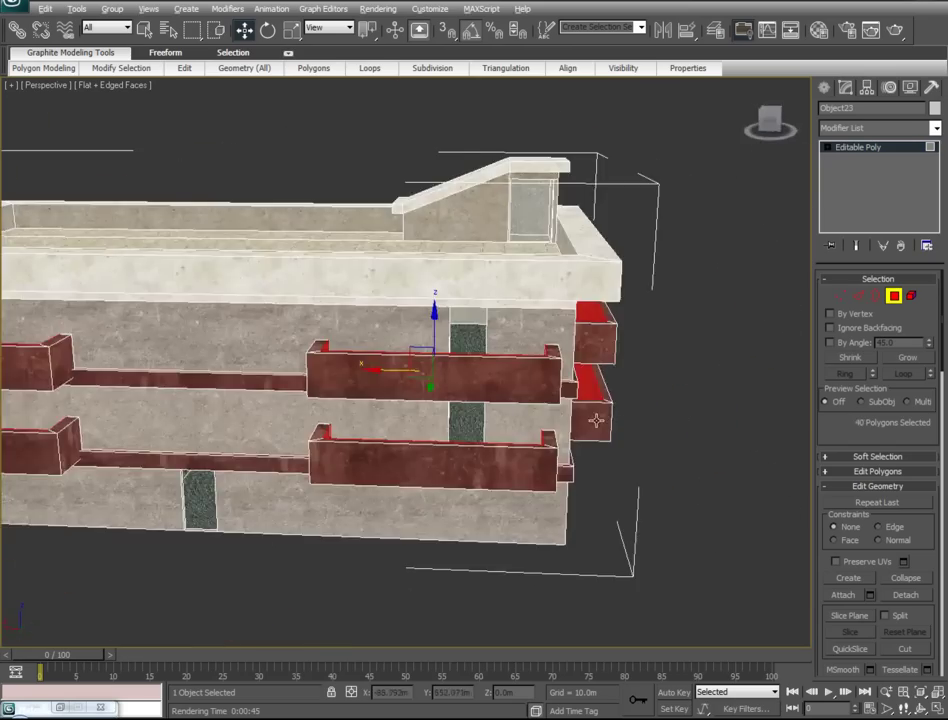
middle_click_drag(595, 419, 628, 434, "alt")
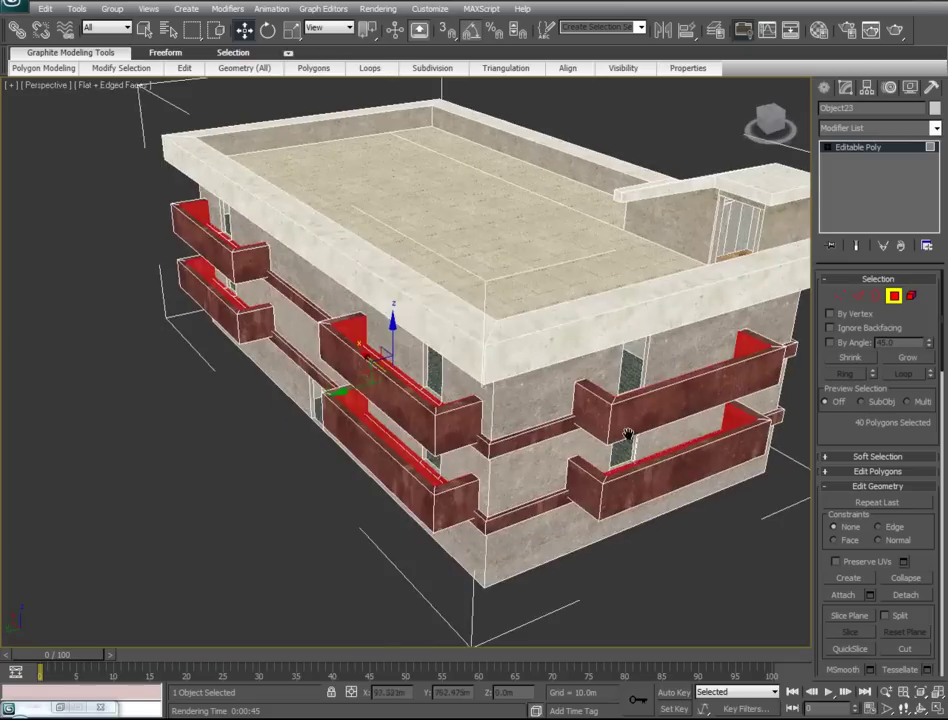
scroll(628, 434, "up", 3)
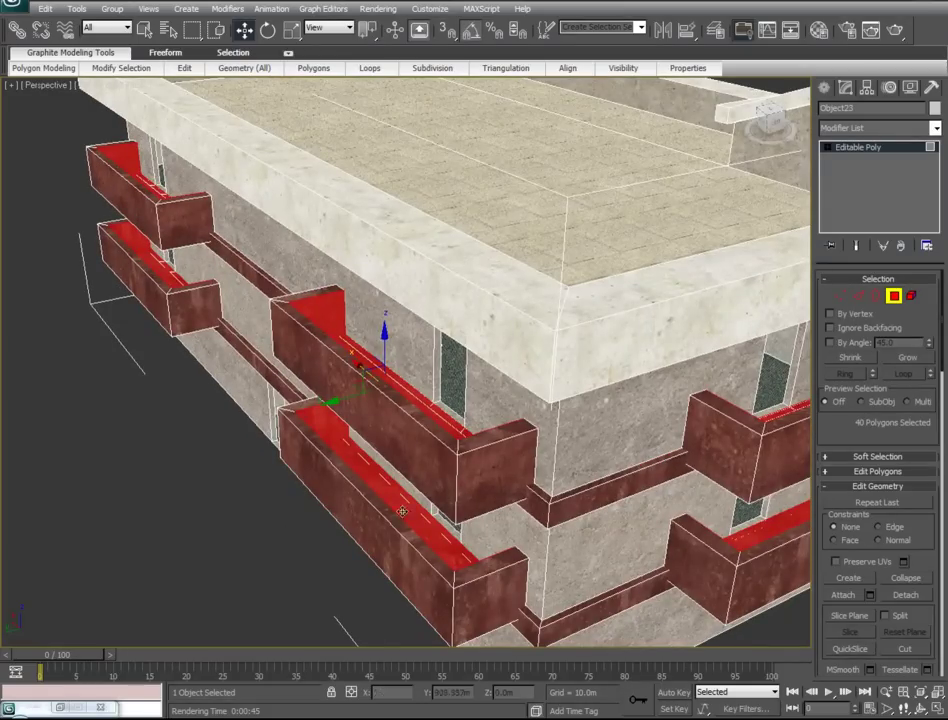
key("m")
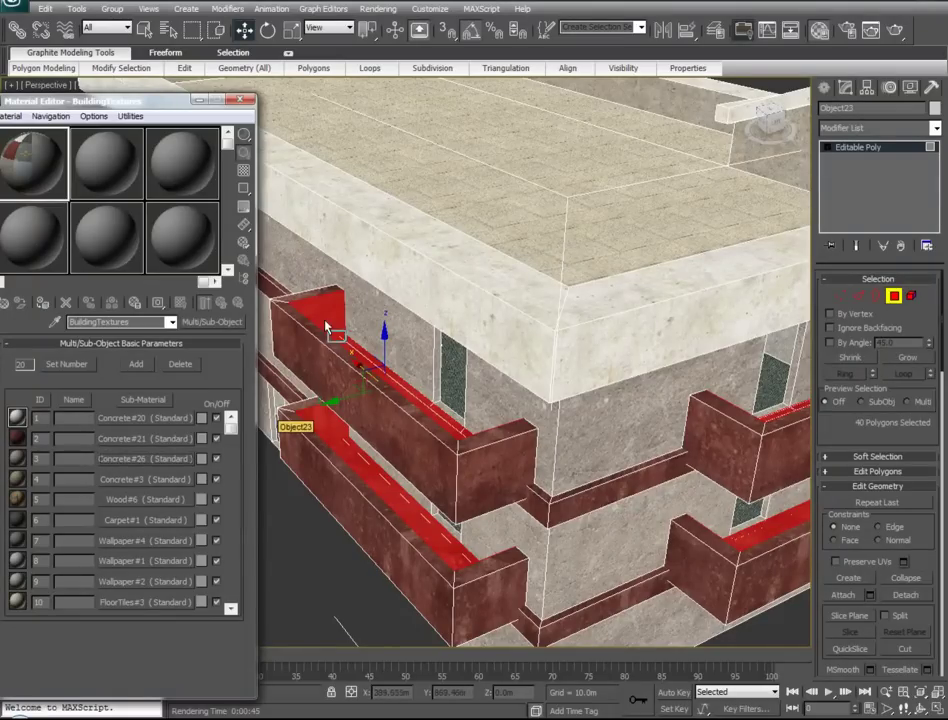
left_click(360, 604)
- Select the front faces of the upper and lower ledges on the long facade and on the adjoining side around the corner
middle_click_drag(360, 604, 604, 336, "alt")
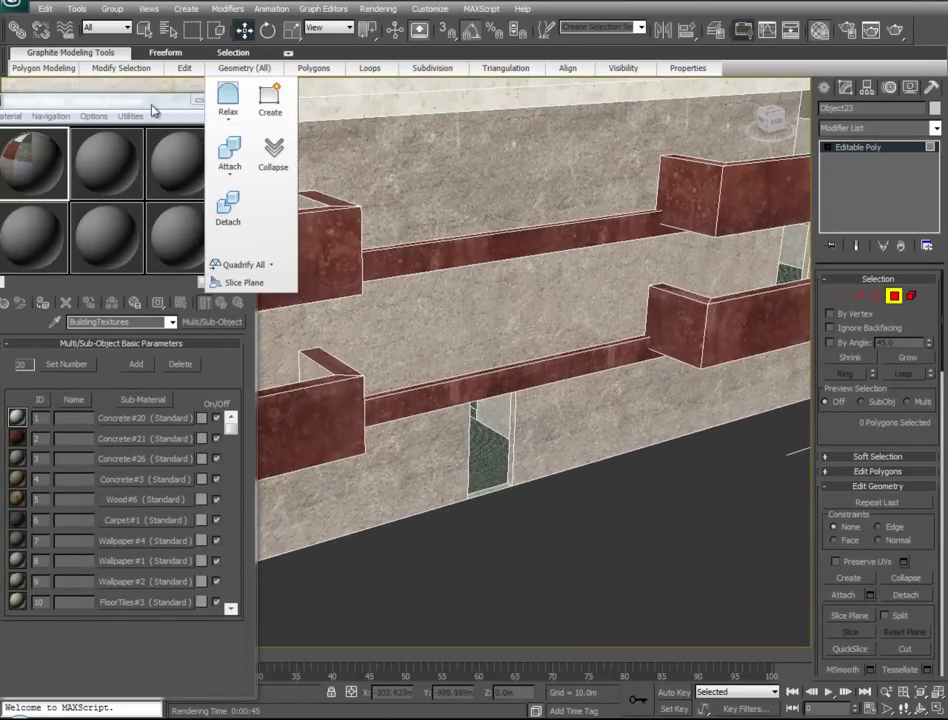
left_click_drag(120, 100, 147, 105)
left_click(510, 245)
left_click(528, 374, "ctrl")
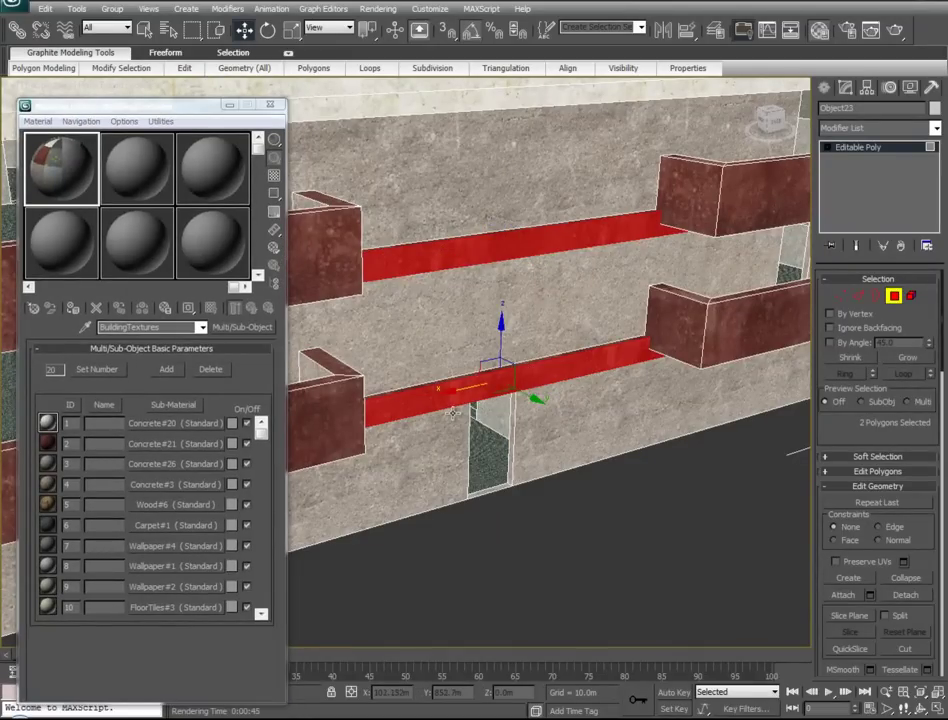
middle_click_drag(468, 385, 15, 357, "alt")
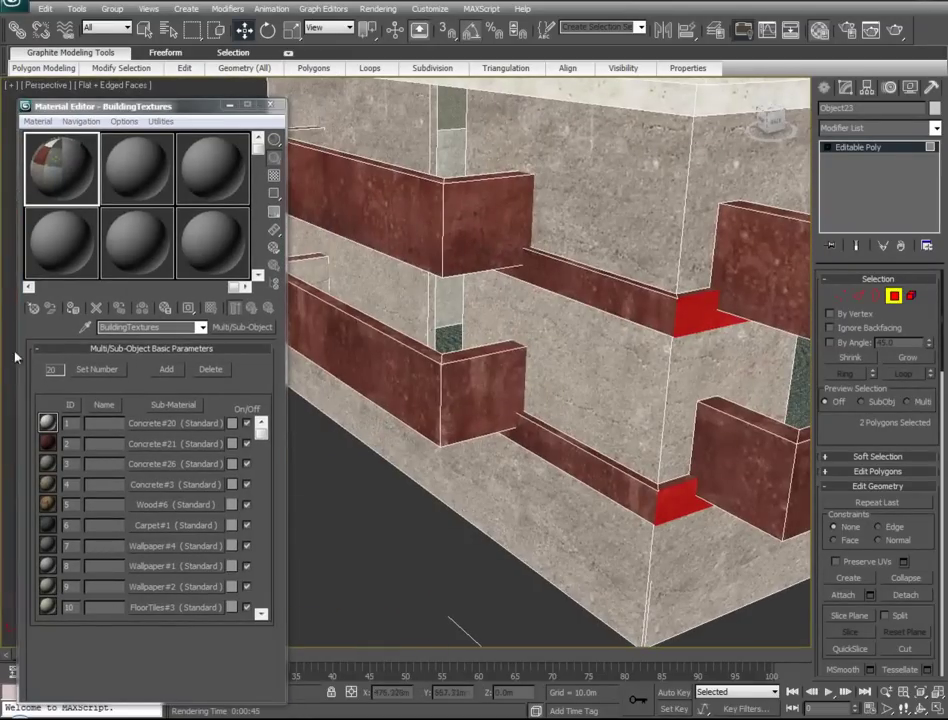
left_click(614, 289, "ctrl")
left_click(632, 492, "ctrl")
- Add the ledge front faces on the remaining sides, assign the Concrete#20 sub-material to all of them and deselect
middle_click_drag(446, 423, 568, 260, "alt")
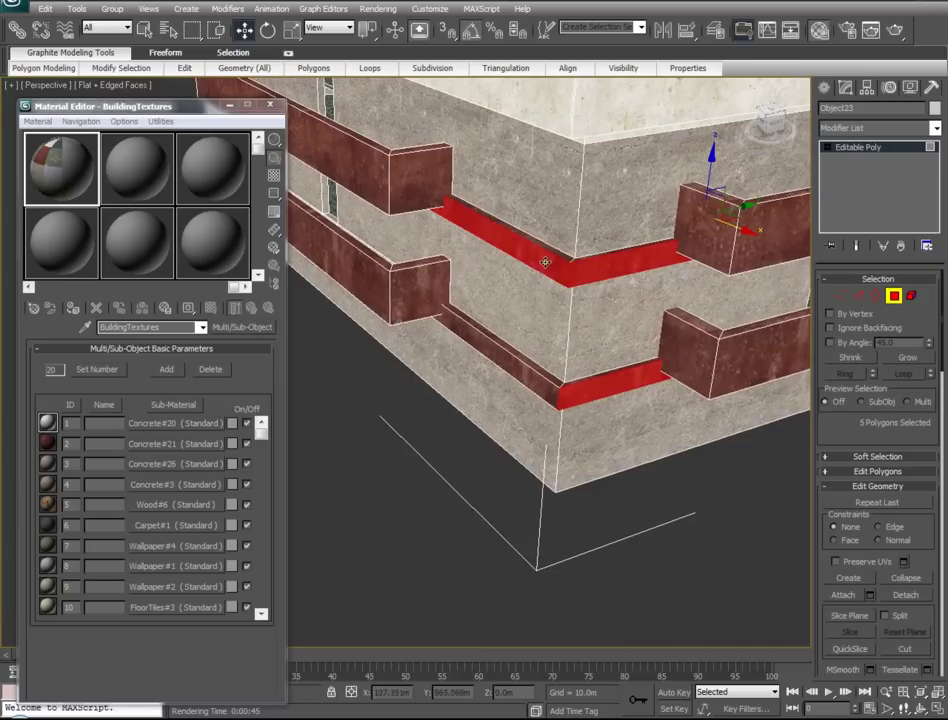
left_click(530, 395, "ctrl")
middle_click_drag(398, 290, 660, 421, "alt")
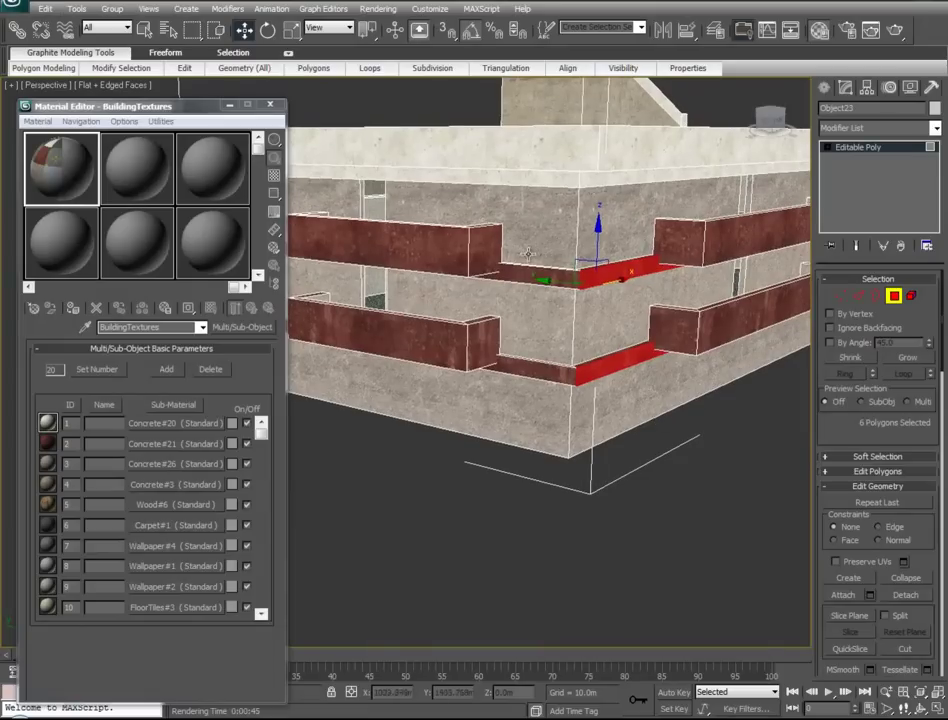
left_click(524, 367, "ctrl")
middle_click_drag(355, 321, 420, 330, "alt")
left_click_drag(147, 425, 525, 378)
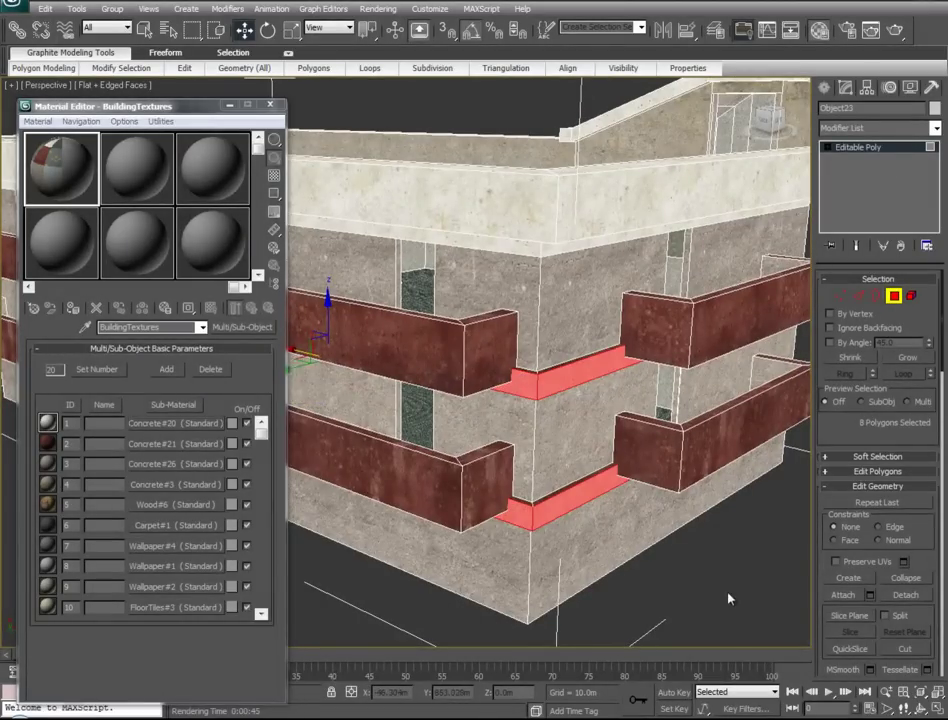
left_click(728, 598)
- Select the jamb and threshold polygons of the ground-floor doorway on the long facade
scroll(504, 451, "down", 5)
scroll(461, 444, "up", 5)
scroll(463, 473, "up", 3)
middle_click_drag(463, 473, 856, 329, "alt")
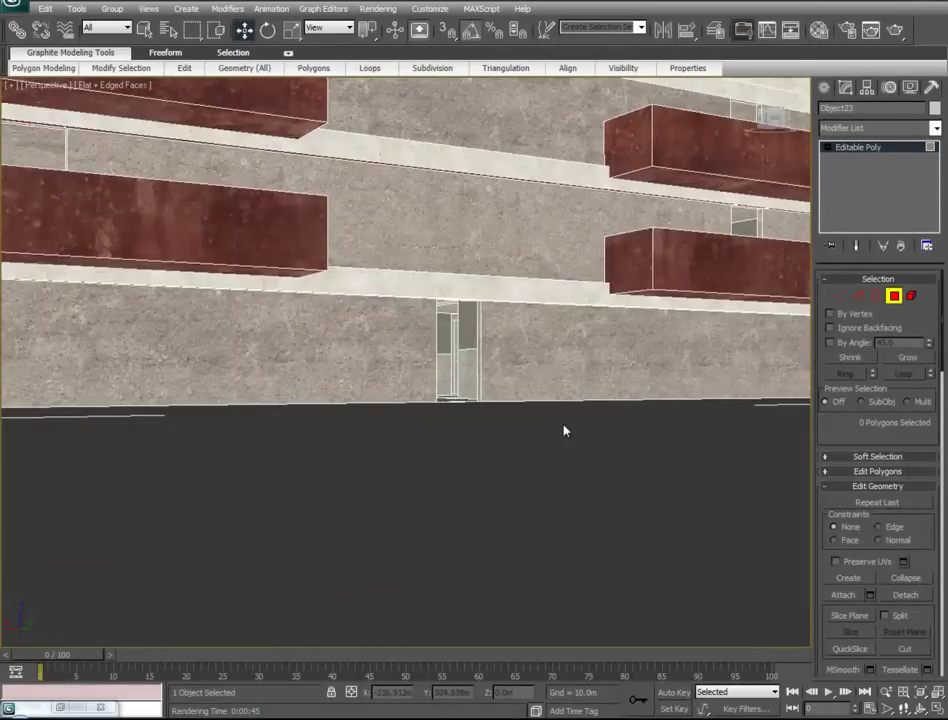
middle_click_drag(565, 428, 576, 451, "alt")
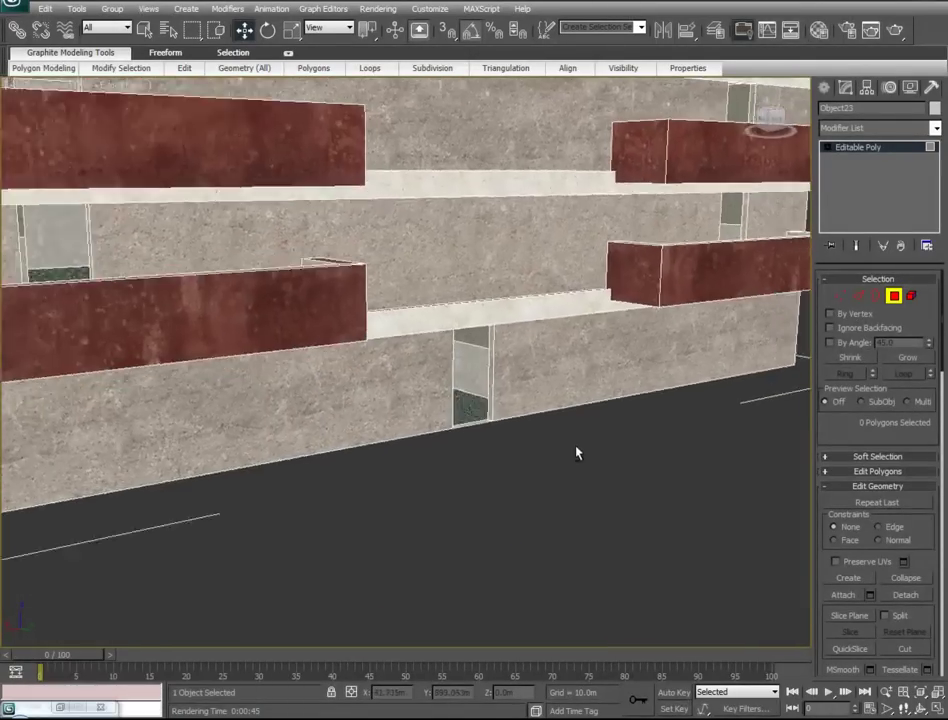
scroll(576, 453, "up", 6)
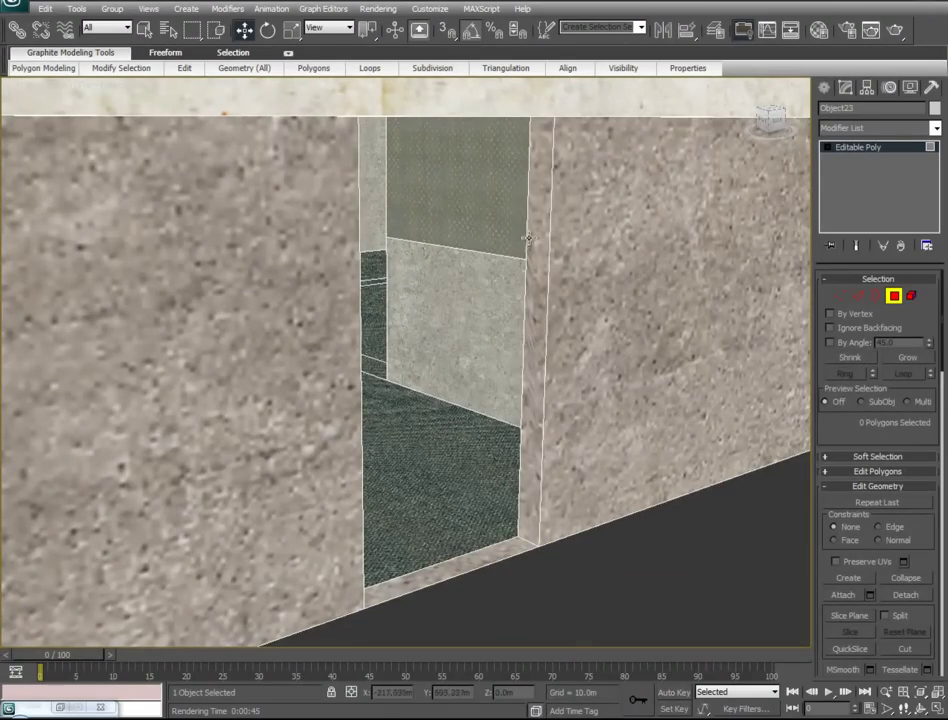
left_click(530, 240)
left_click(471, 561, "ctrl")
- Add the frame polygons of the other doorways to the selection and assign them the Concrete#20 sub-material
middle_click_drag(459, 537, 610, 210, "alt")
middle_click_drag(432, 328, 330, 262, "alt")
left_click(330, 262, "ctrl")
left_click(287, 364, "ctrl")
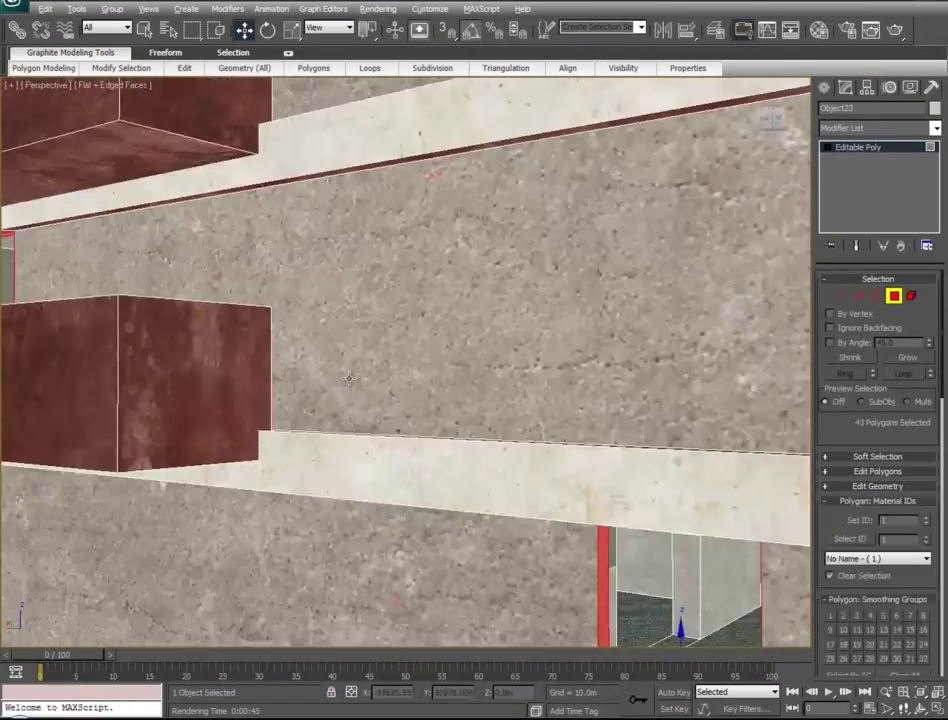
scroll(351, 396, "down", 5)
middle_click_drag(330, 380, 220, 425, "alt")
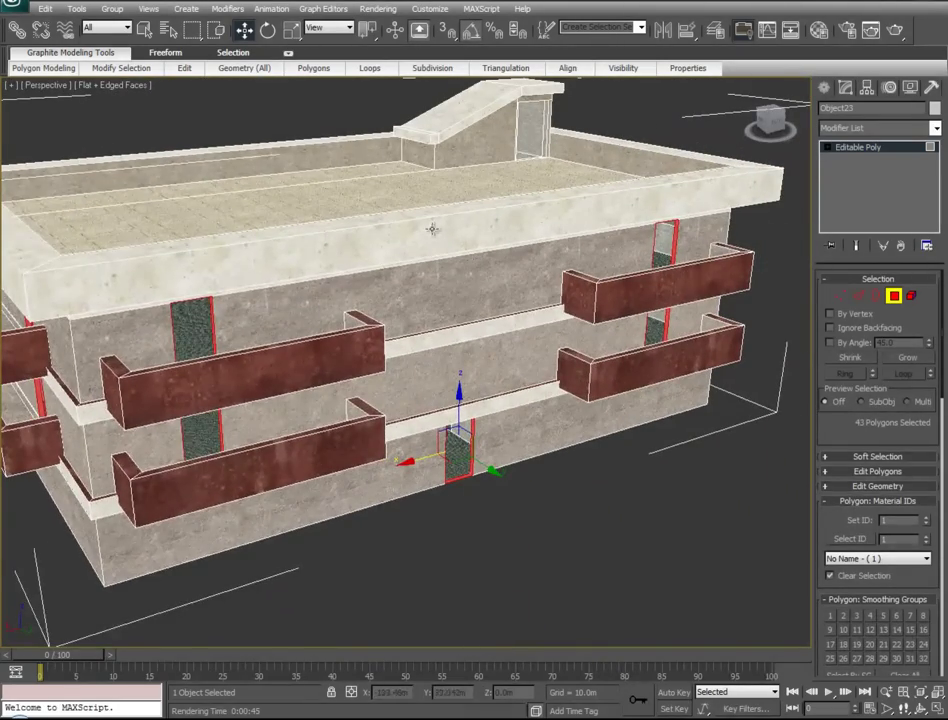
key("m")
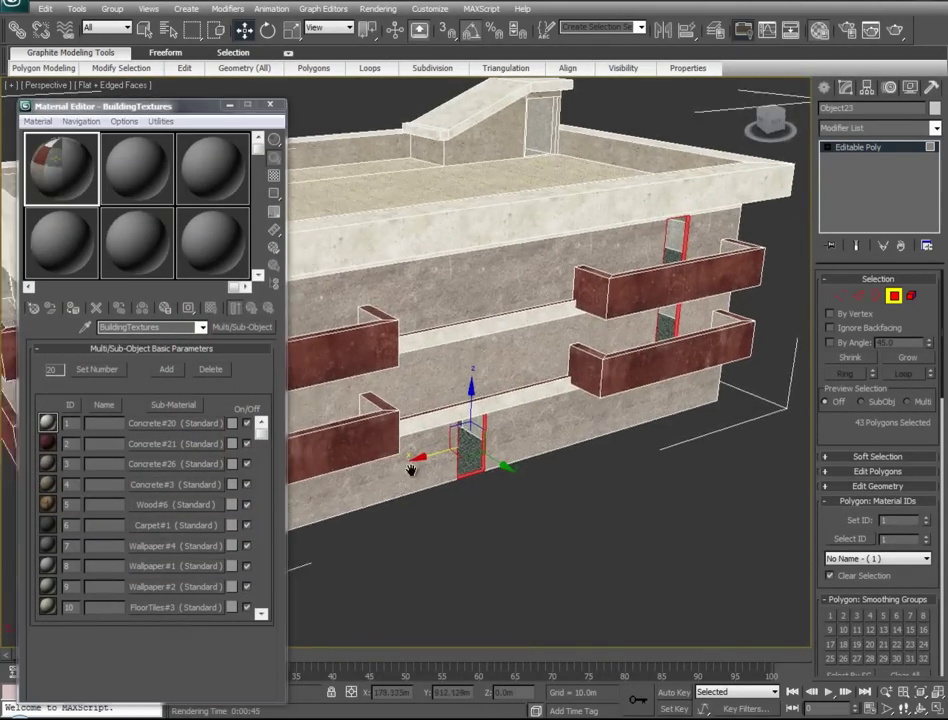
middle_click_drag(474, 461, 474, 80, "ctrl+alt")
left_click_drag(193, 422, 567, 556)
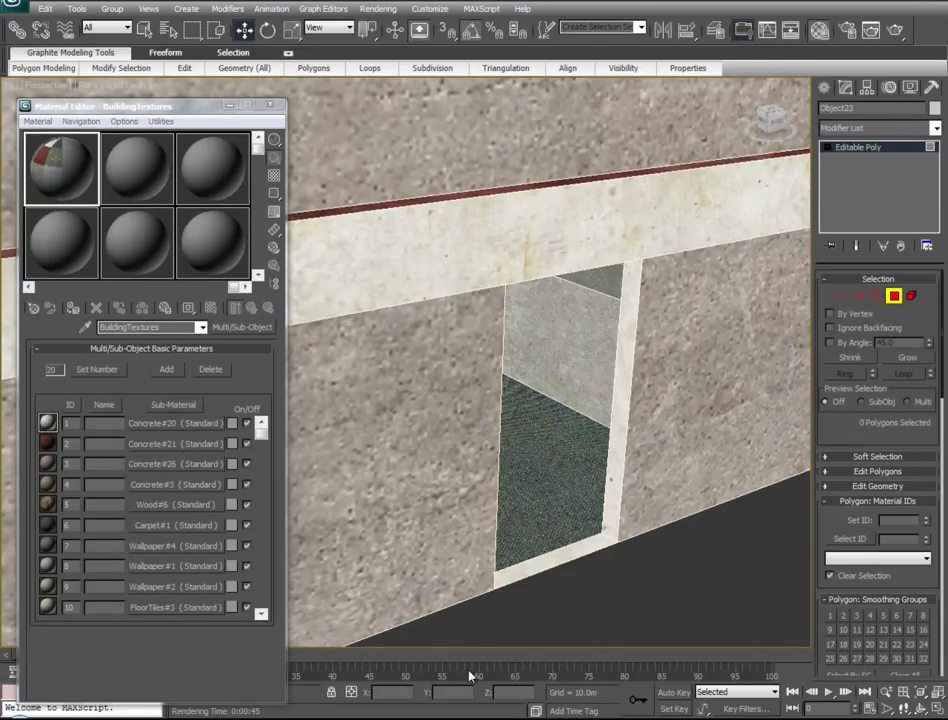
- Add a UVW Mapping modifier to the door frame polygons and set its mapping type to Box
left_click(936, 128)
scroll(918, 600, "down", 10)
left_click(871, 590)
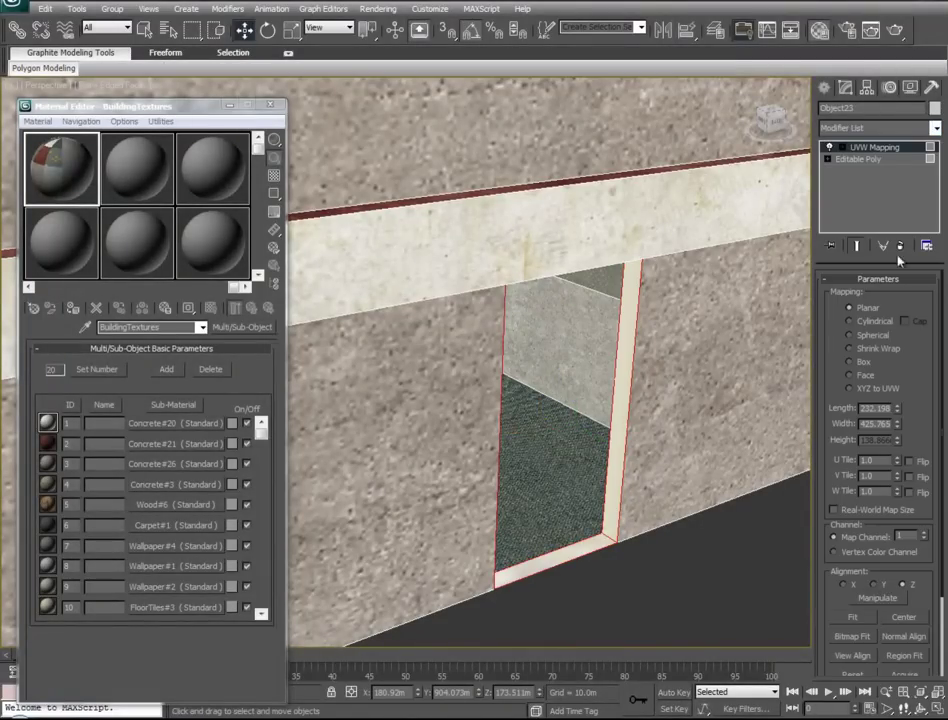
left_click(862, 365)
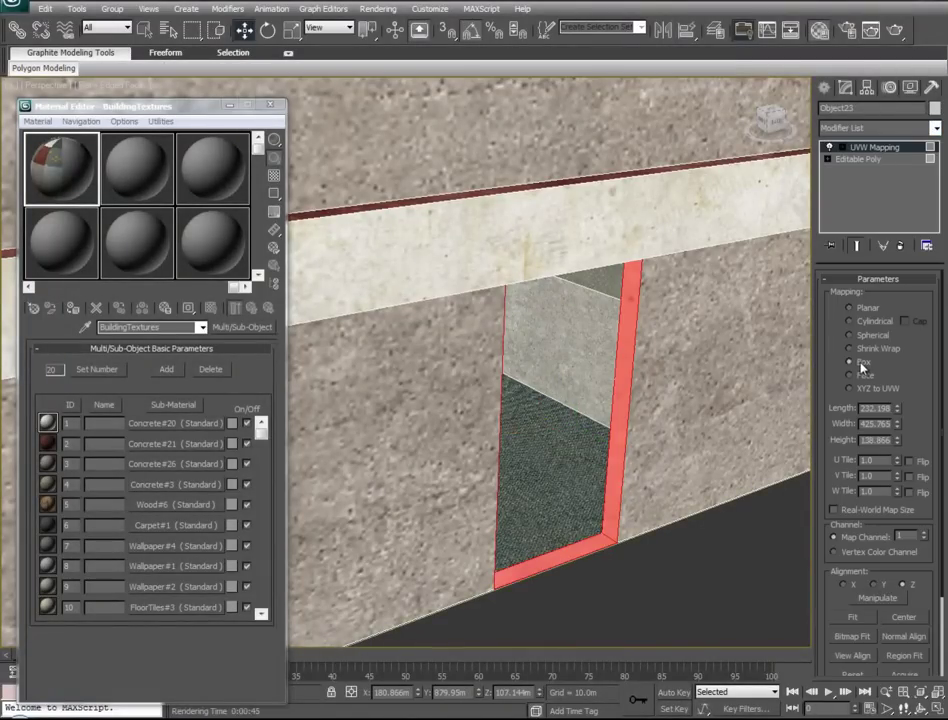
scroll(667, 328, "down", 10)
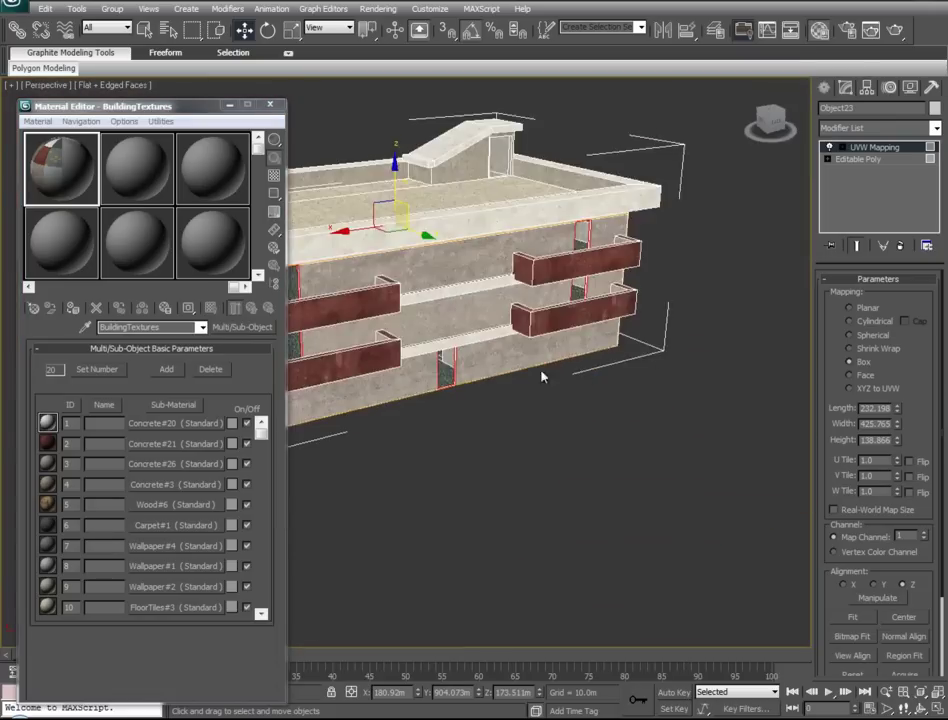
- Scale the door frames' Box mapping gizmo down uniformly to about 37% and check the texture on the ground-floor doorway
key("e")
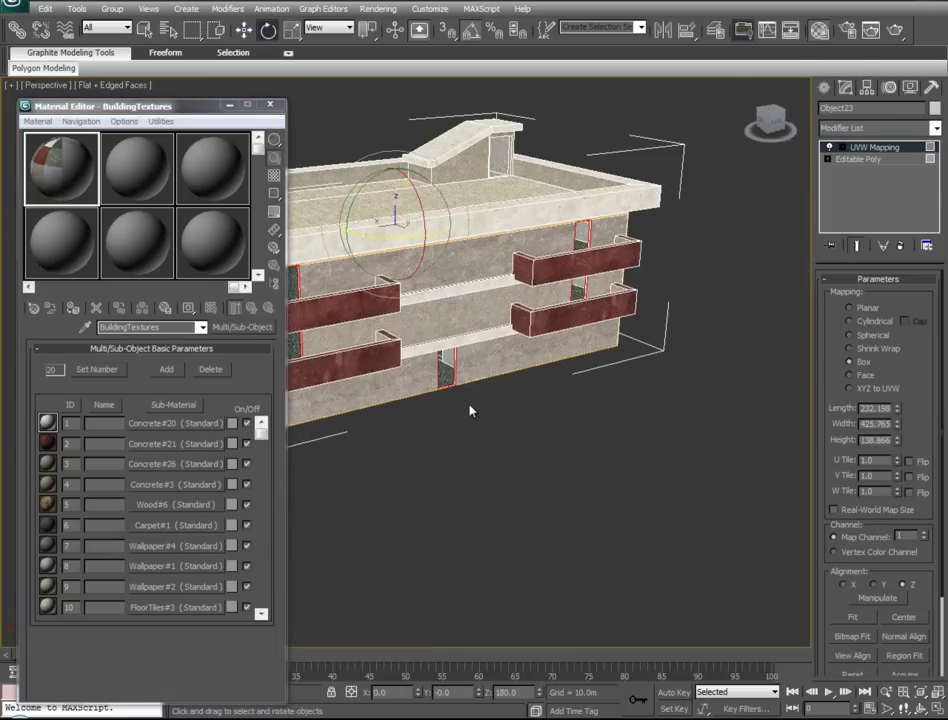
right_click(452, 377)
left_click(474, 415)
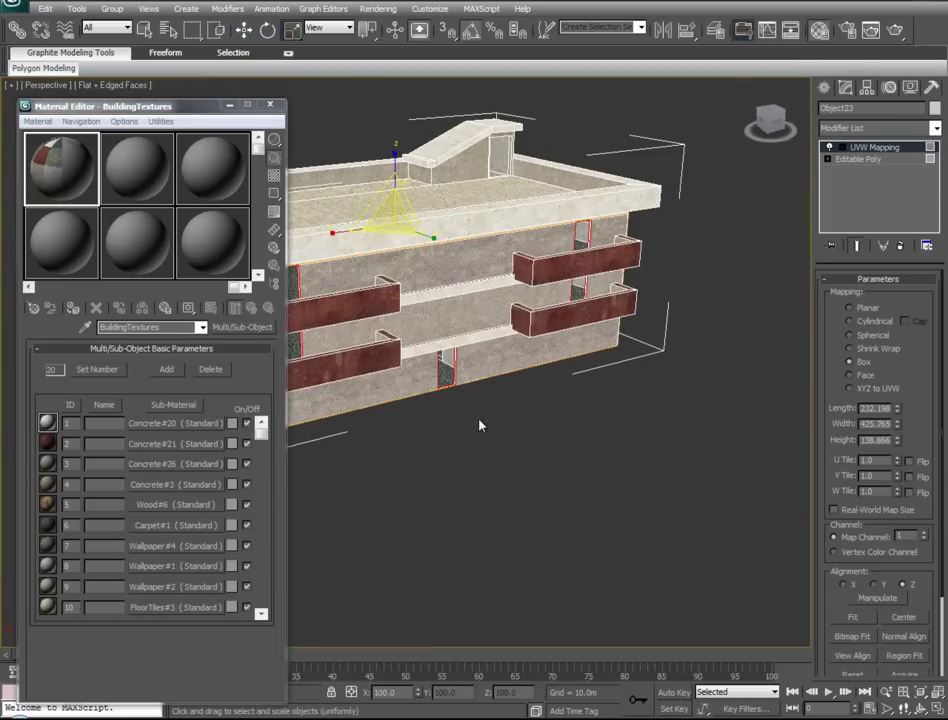
scroll(425, 342, "down", 4)
scroll(425, 342, "up", 5)
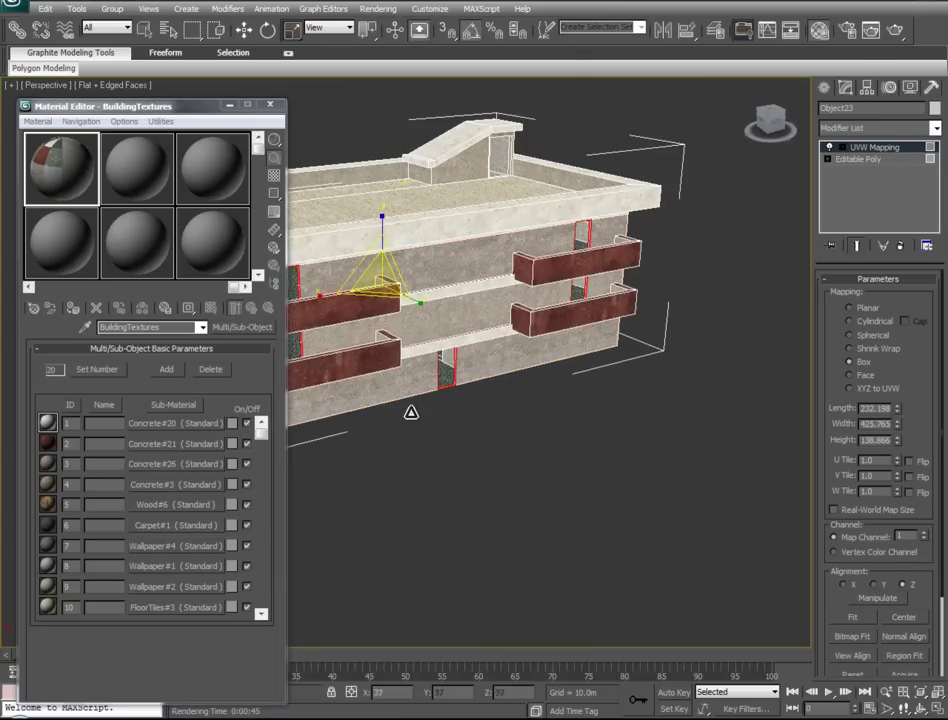
scroll(482, 388, "down", 1)
middle_click_drag(482, 388, 506, 423)
scroll(550, 453, "up", 5)
middle_click_drag(552, 455, 208, 674)
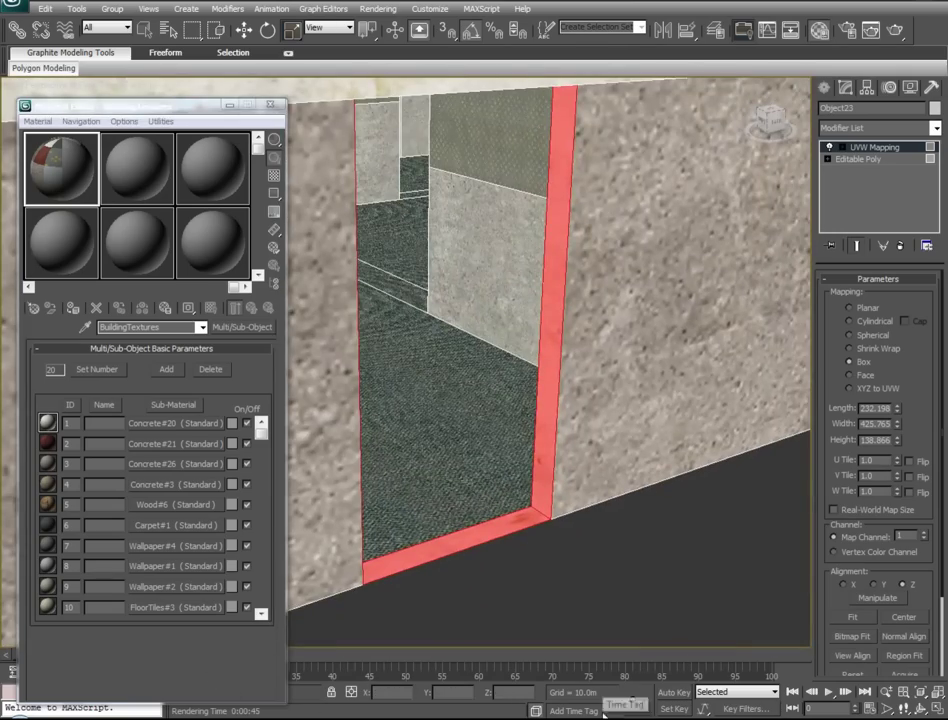
- Scale the door frames' mapping gizmo along X and Y and uniformly to about 64%, and collapse the UVW Mapping modifier into the Editable Poly
scroll(673, 492, "up", 2)
scroll(546, 491, "down", 5)
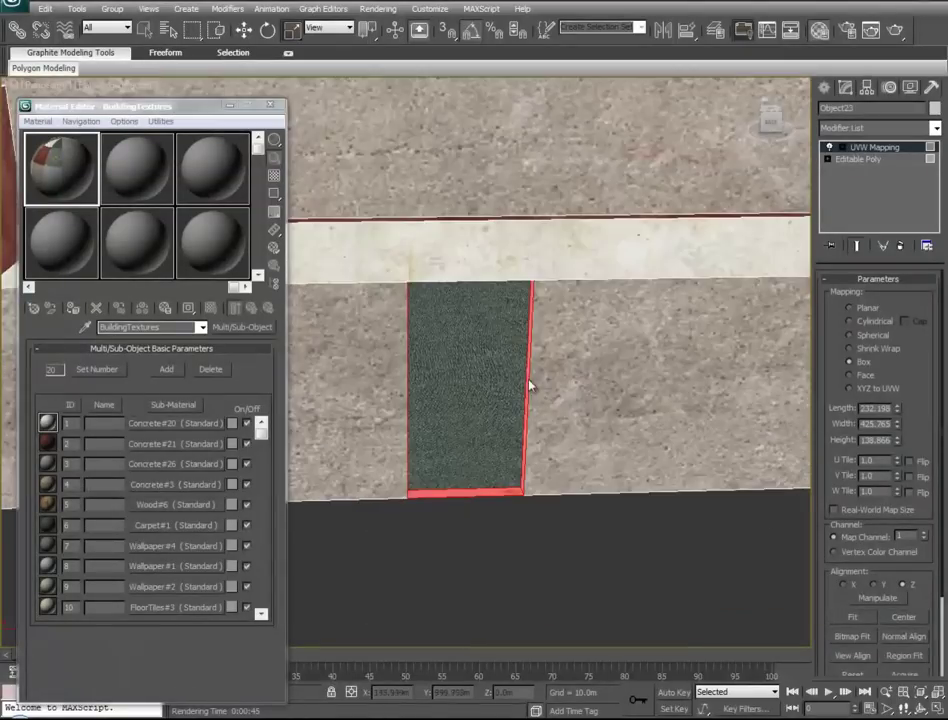
scroll(527, 383, "down", 3)
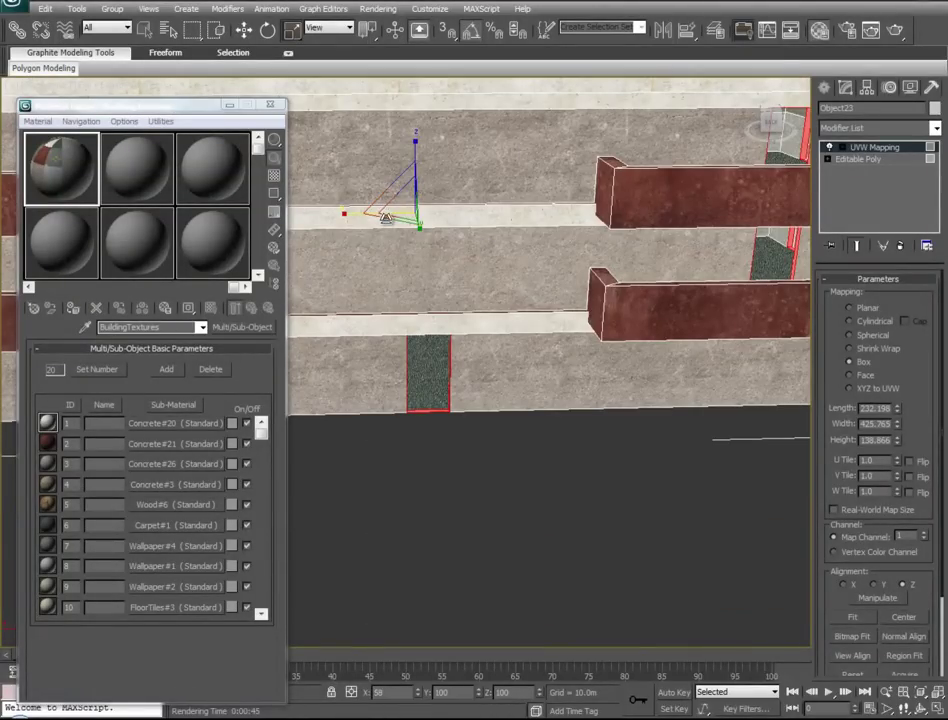
scroll(386, 217, "down", 5)
middle_click_drag(428, 288, 573, 512, "alt")
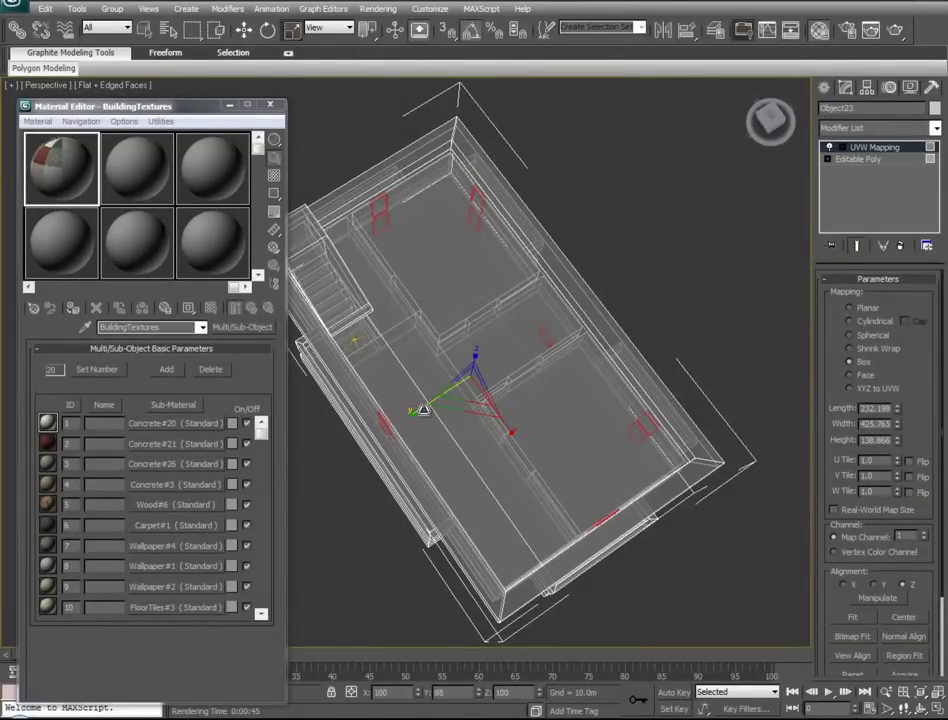
middle_click_drag(423, 408, 478, 328, "alt")
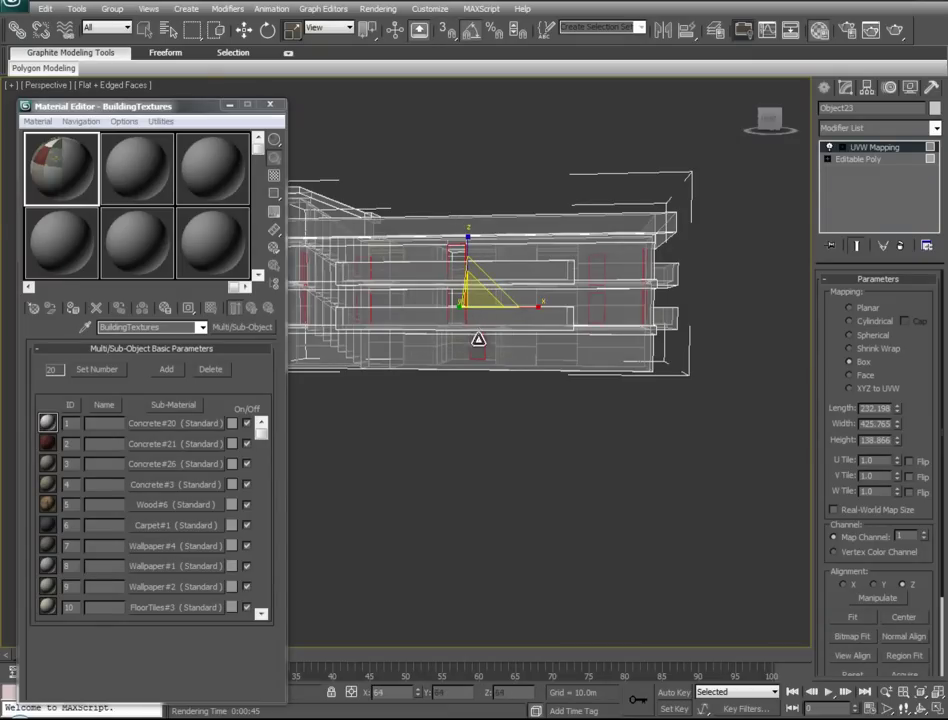
right_click(881, 152)
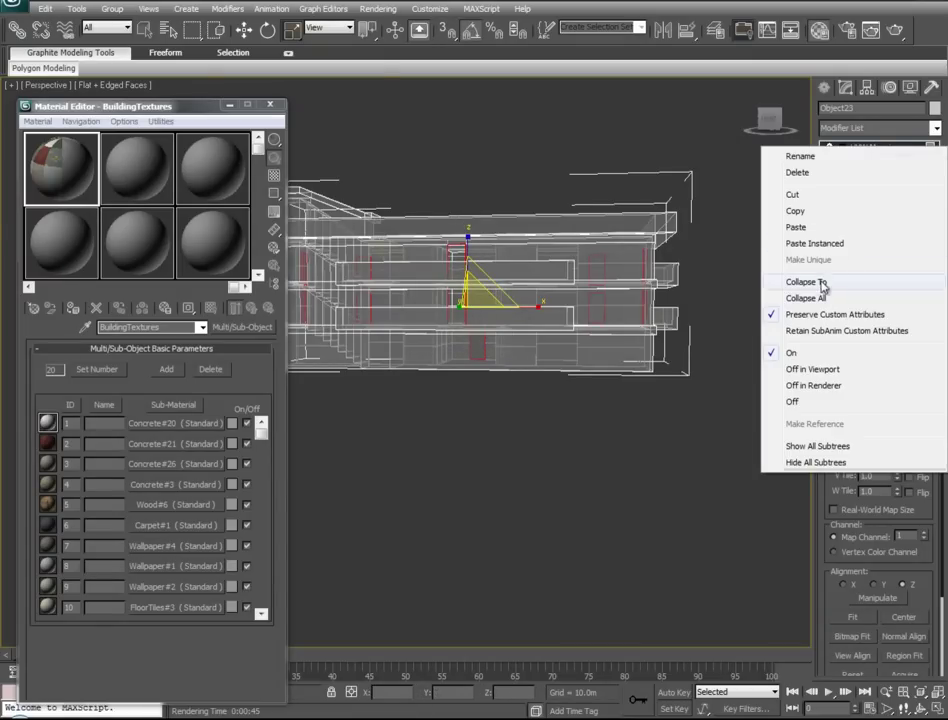
left_click(821, 280)
- Select the edge faces of the rooftop stairwell's roof slab on its door side and adjoining end
middle_click_drag(616, 336, 424, 401, "alt")
scroll(510, 345, "up", 5)
scroll(509, 352, "down", 3)
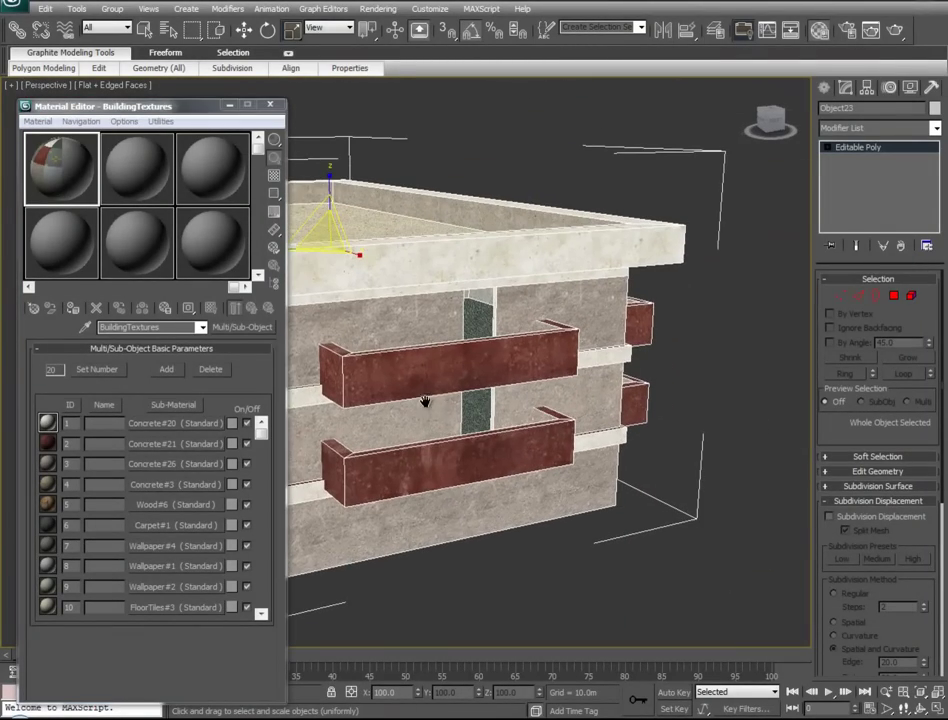
left_click(270, 104)
middle_click_drag(381, 252, 107, 384, "alt")
scroll(565, 267, "up", 4)
left_click(894, 296)
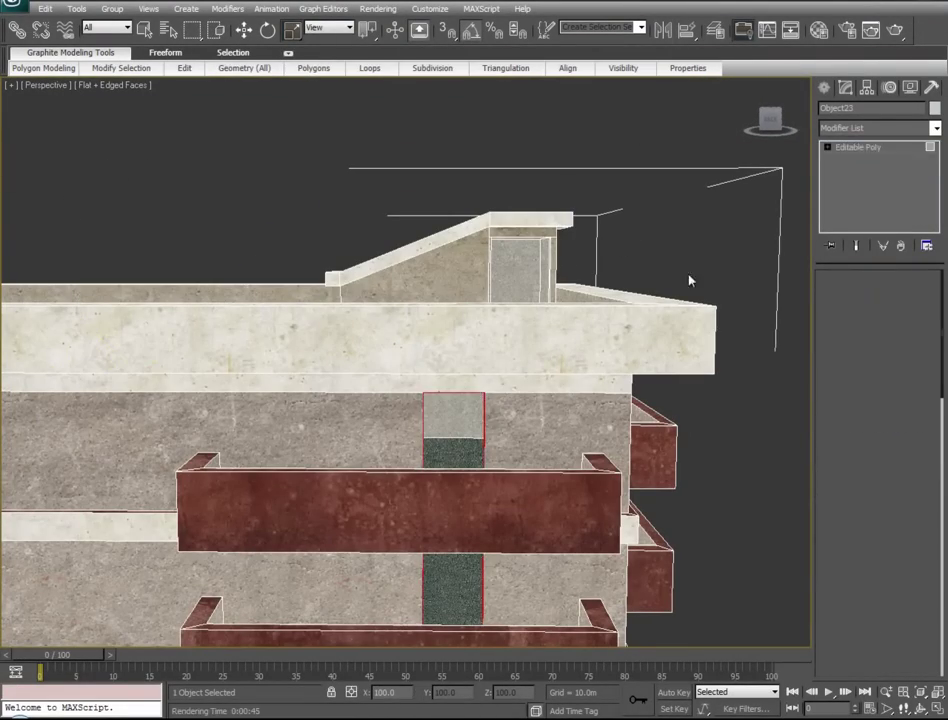
left_click(533, 220)
left_click(460, 234, "ctrl")
left_click(333, 279, "ctrl")
middle_click_drag(540, 255, 343, 296, "alt")
left_click(295, 267, "ctrl")
- Add the remaining edge faces around the stairwell roof slab to the selection and assign them the Concrete#21 sub-material
middle_click_drag(399, 278, 269, 261, "alt")
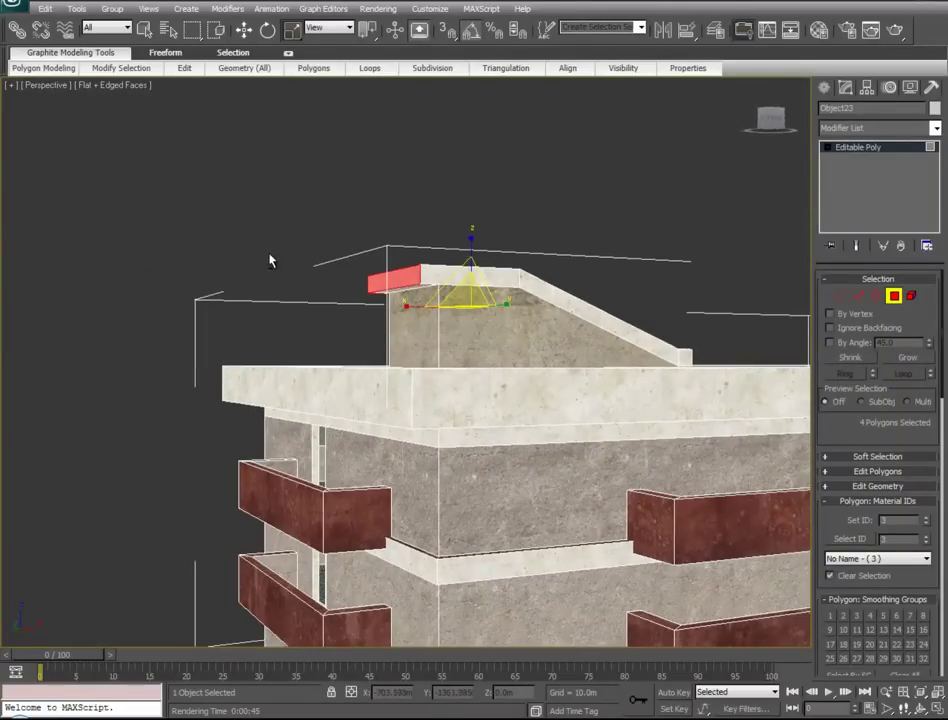
left_click(515, 285, "ctrl")
left_click(600, 320, "ctrl")
left_click(688, 358, "ctrl")
middle_click_drag(688, 358, 519, 390, "alt")
left_click(519, 390, "ctrl")
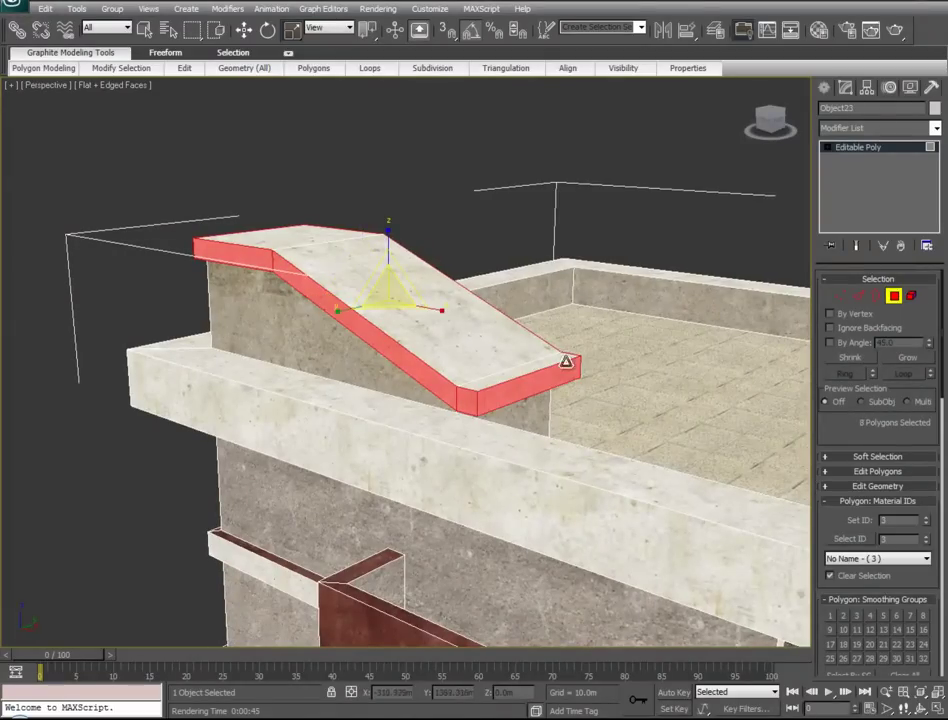
left_click(818, 31)
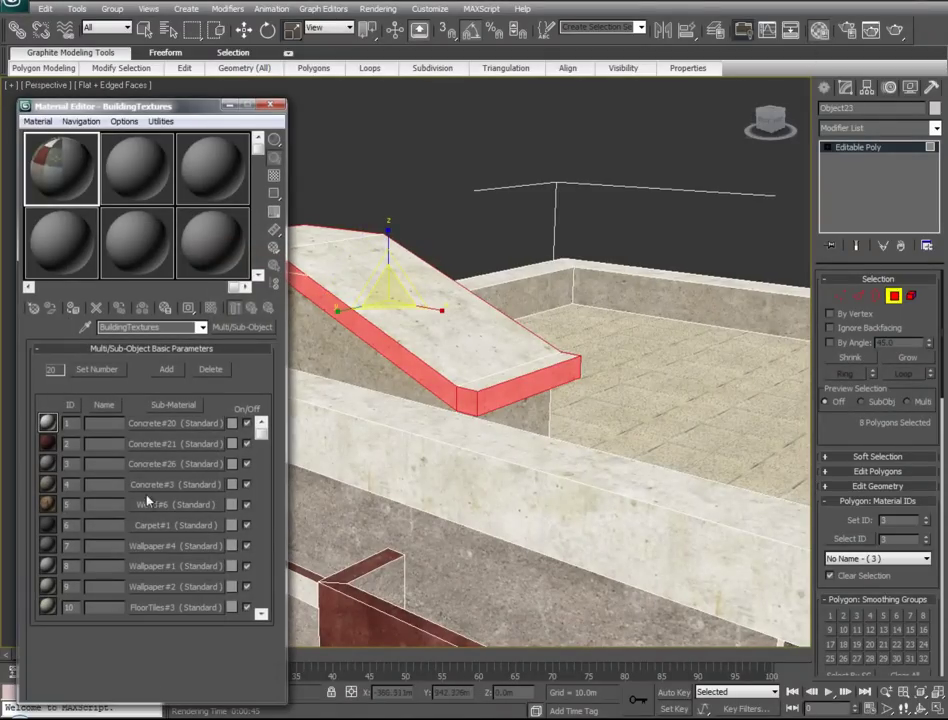
left_click_drag(169, 444, 339, 467)
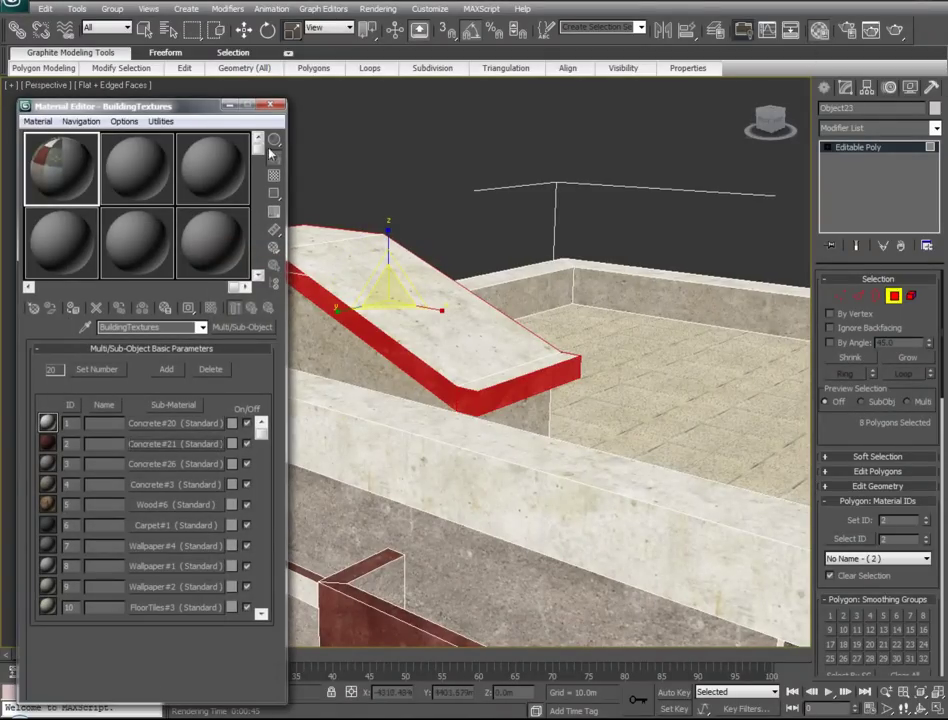
key("m")
- Select the underside faces of the stairwell roof overhang, assign them the Concrete#20 sub-material and deselect
middle_click_drag(496, 384, 157, 347, "alt")
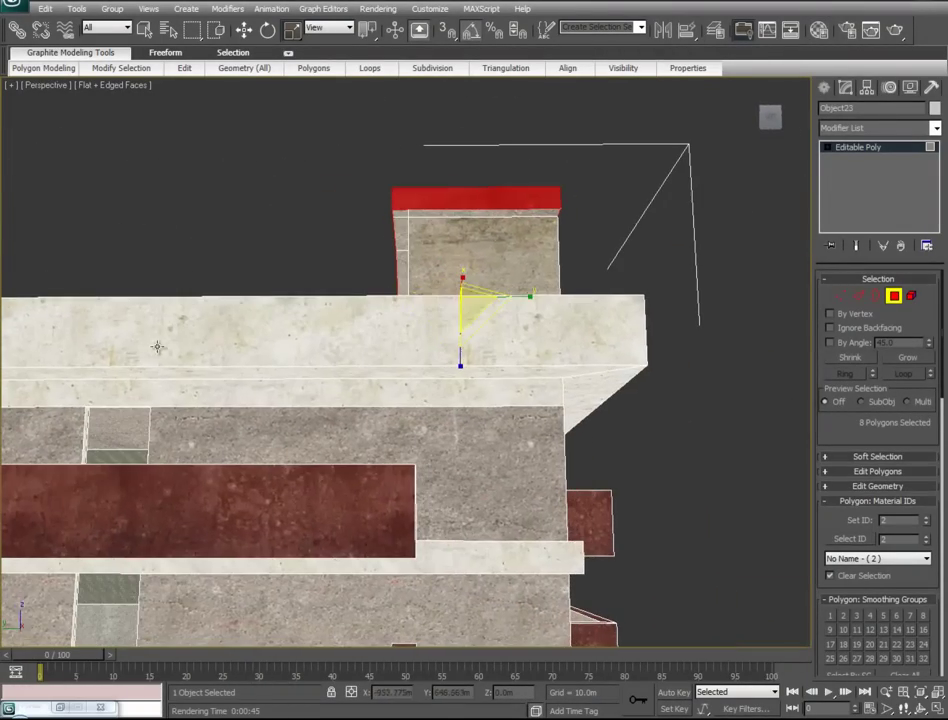
left_click(490, 212)
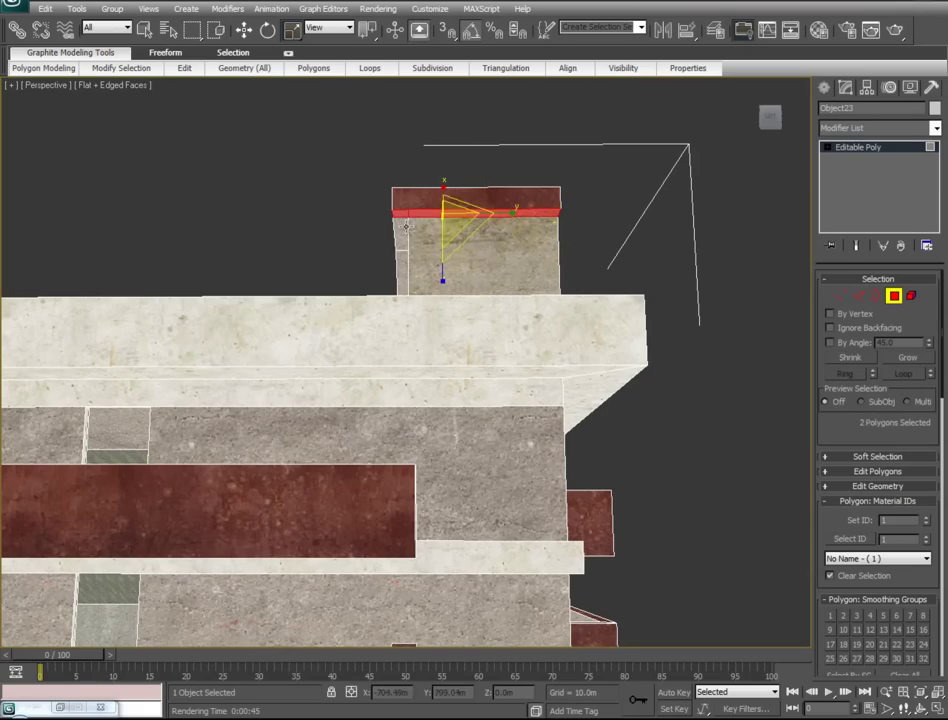
left_click(402, 268, "ctrl")
middle_click_drag(583, 271, 498, 204, "alt")
left_click(483, 238, "ctrl")
key("z")
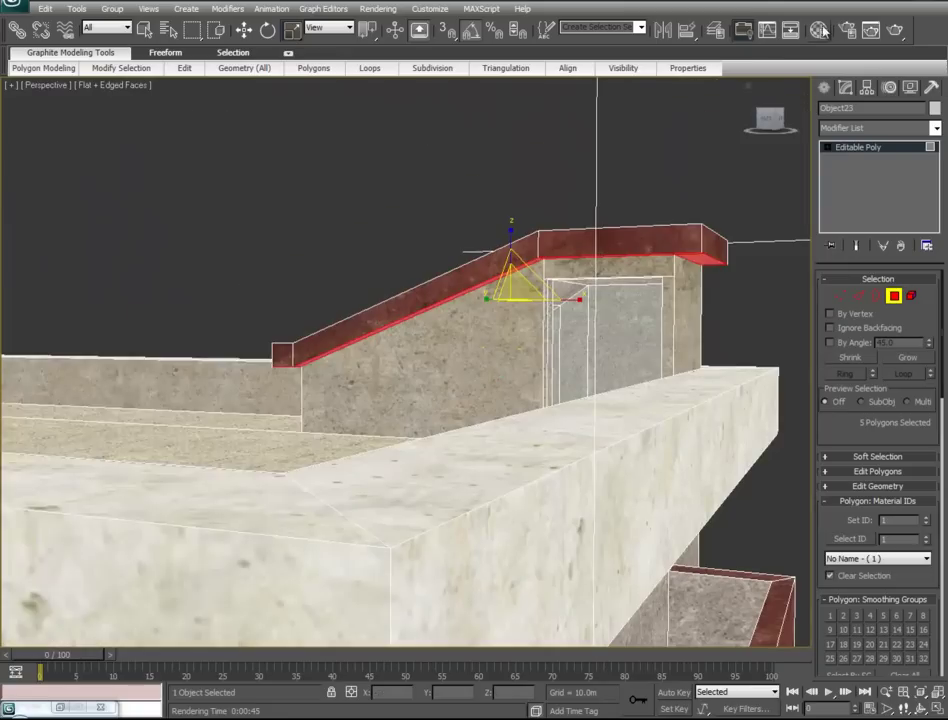
left_click(820, 30)
middle_click_drag(487, 401, 324, 377, "alt")
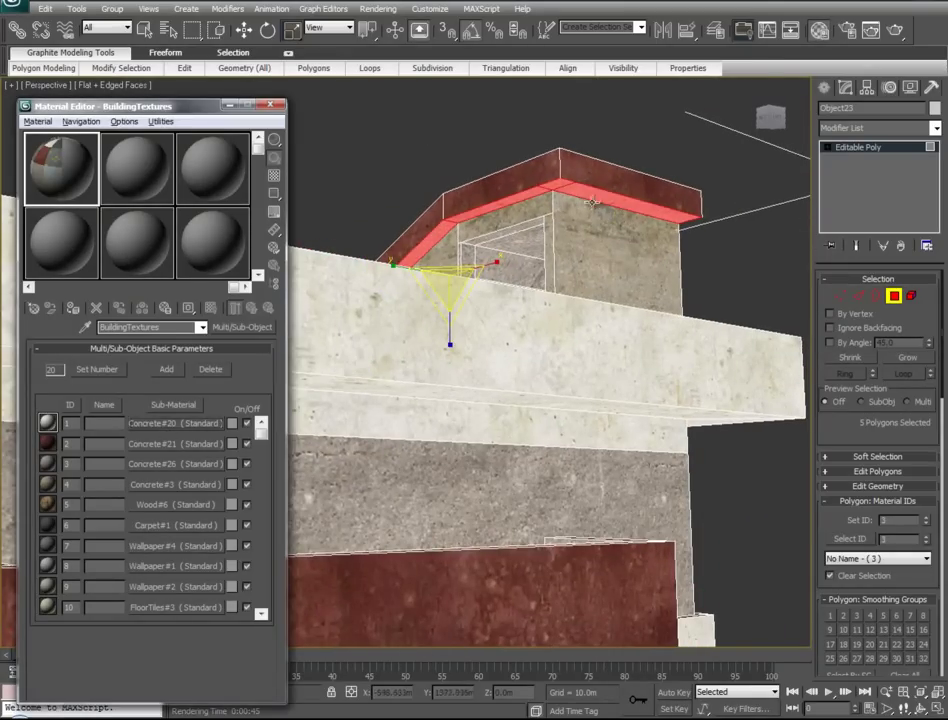
left_click(618, 138)
- Select the four frame polygons of the rooftop stairwell doorway, assign them the Concrete#20 sub-material and deselect
middle_click_drag(528, 390, 425, 446)
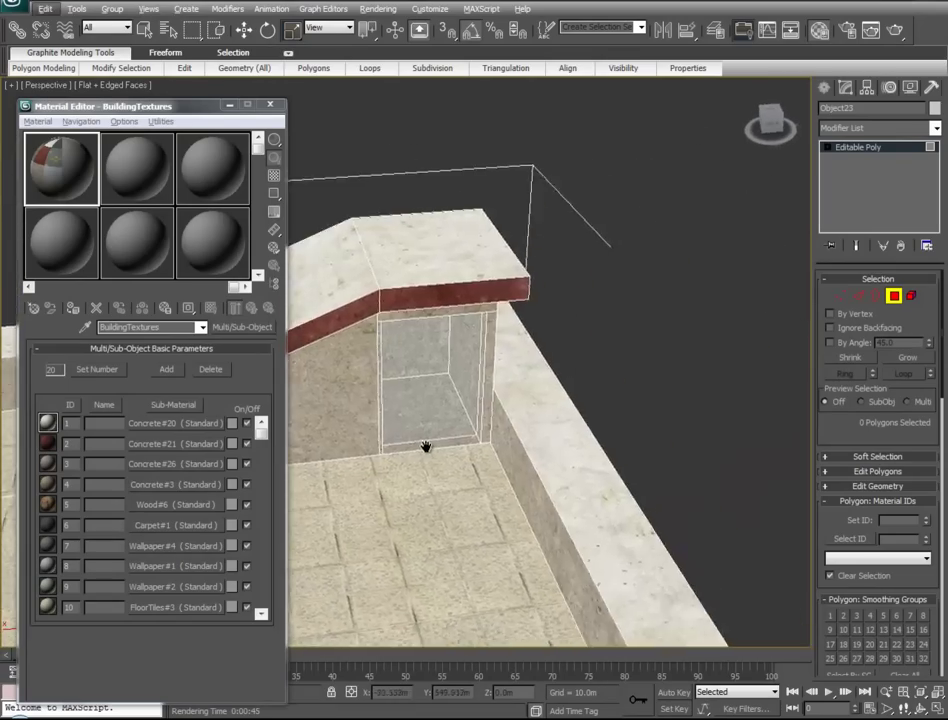
scroll(501, 376, "up", 5)
middle_click_drag(574, 292, 551, 277, "alt")
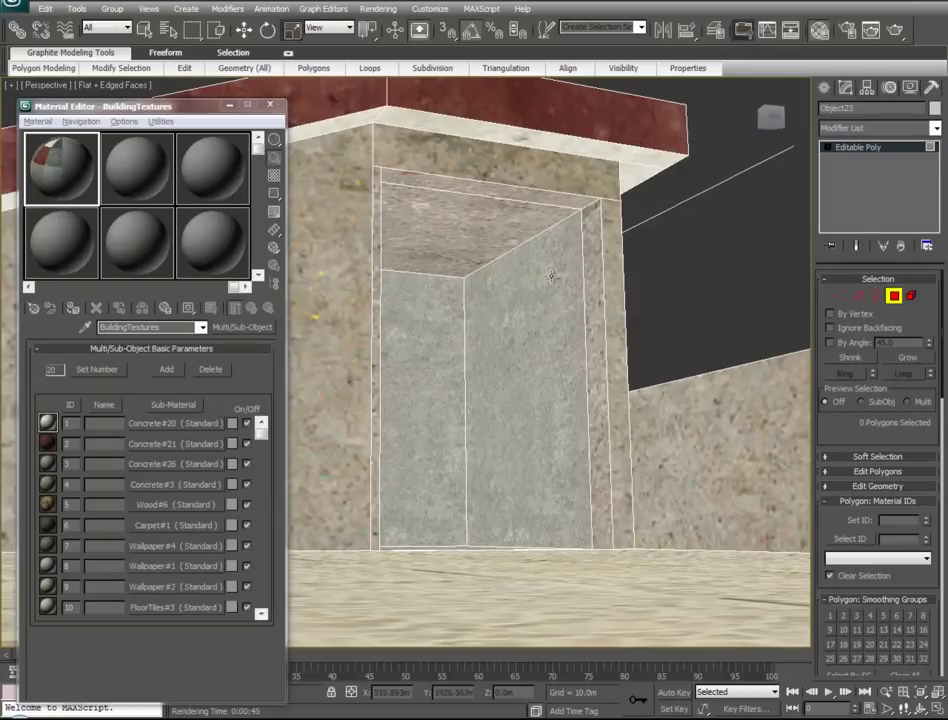
left_click(567, 203)
left_click(592, 272, "ctrl")
left_click_drag(188, 423, 434, 542)
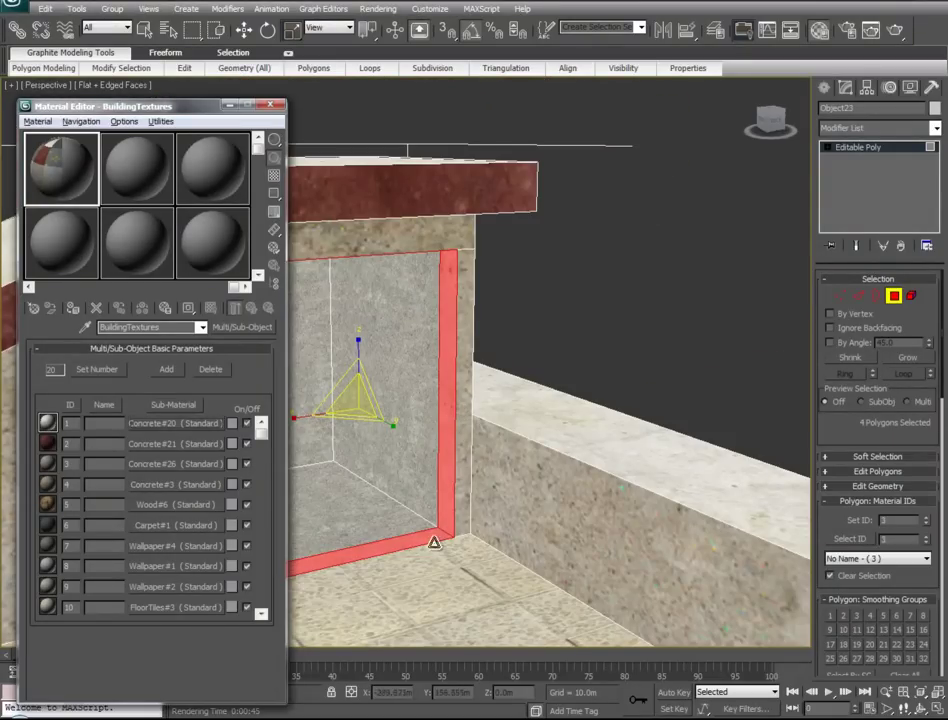
left_click(602, 358)
- Select the stairwell floor polygon inside the rooftop doorway and add the upper landing floors with their edge strips
middle_click_drag(568, 453, 586, 443)
left_click(358, 512)
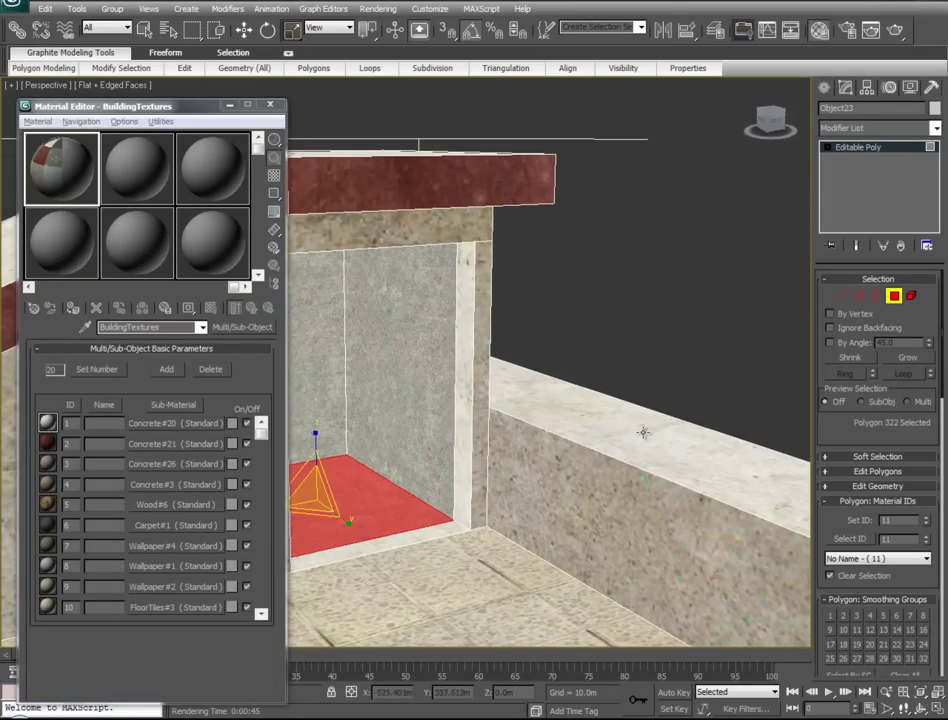
scroll(529, 483, "up", 8)
middle_click_drag(212, 625, 309, 641, "alt")
left_click(406, 347, "ctrl")
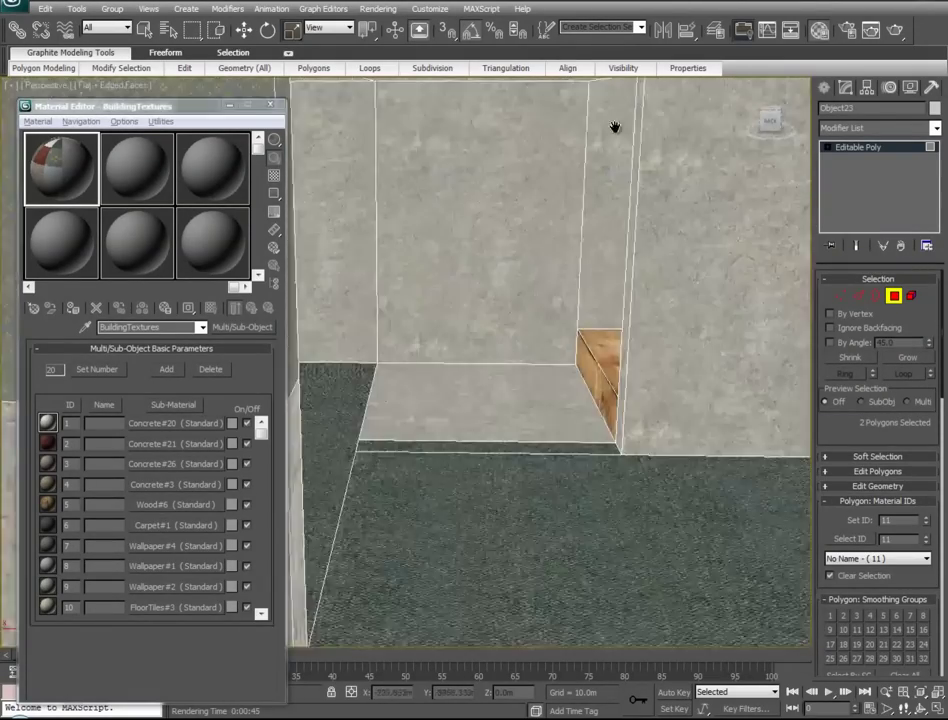
left_click(498, 320, "ctrl")
middle_click_drag(685, 184, 872, 488)
left_click(490, 352, "ctrl")
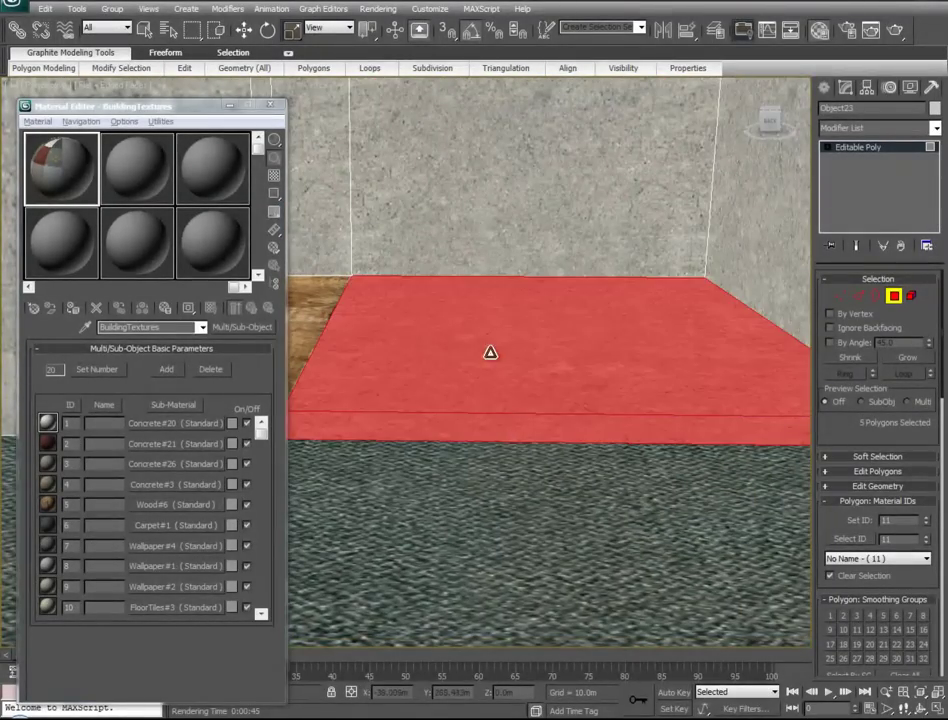
- Add the remaining landing floors down to the foot of the stairs and assign the FloorTiles#3 sub-material to the selection
middle_click_drag(537, 489, 535, 532)
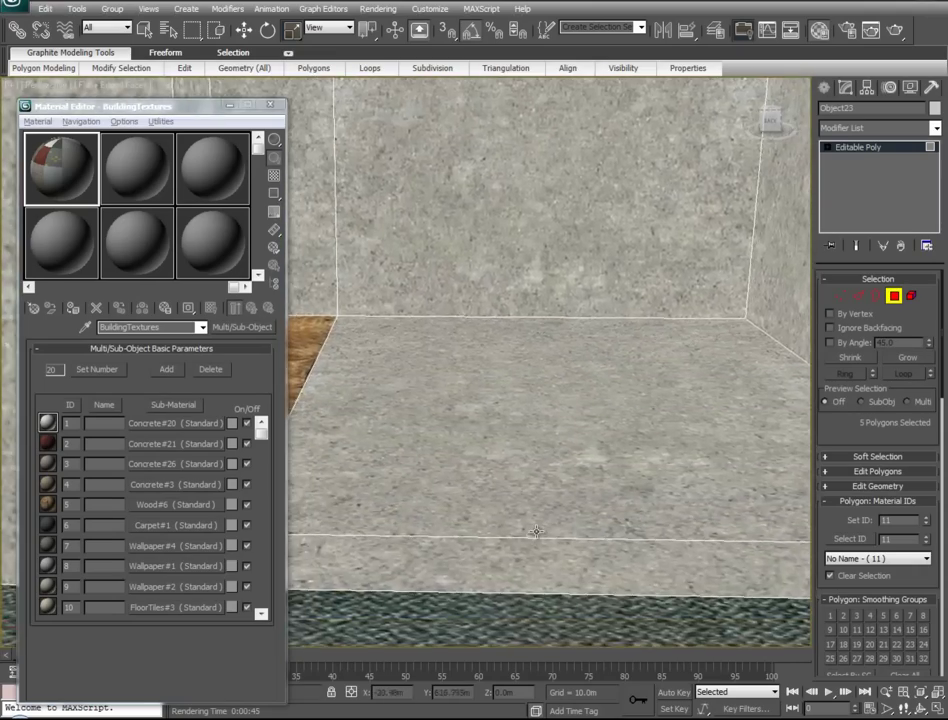
left_click(540, 469, "ctrl")
left_click(419, 571, "ctrl")
middle_click_drag(419, 573, 497, 554)
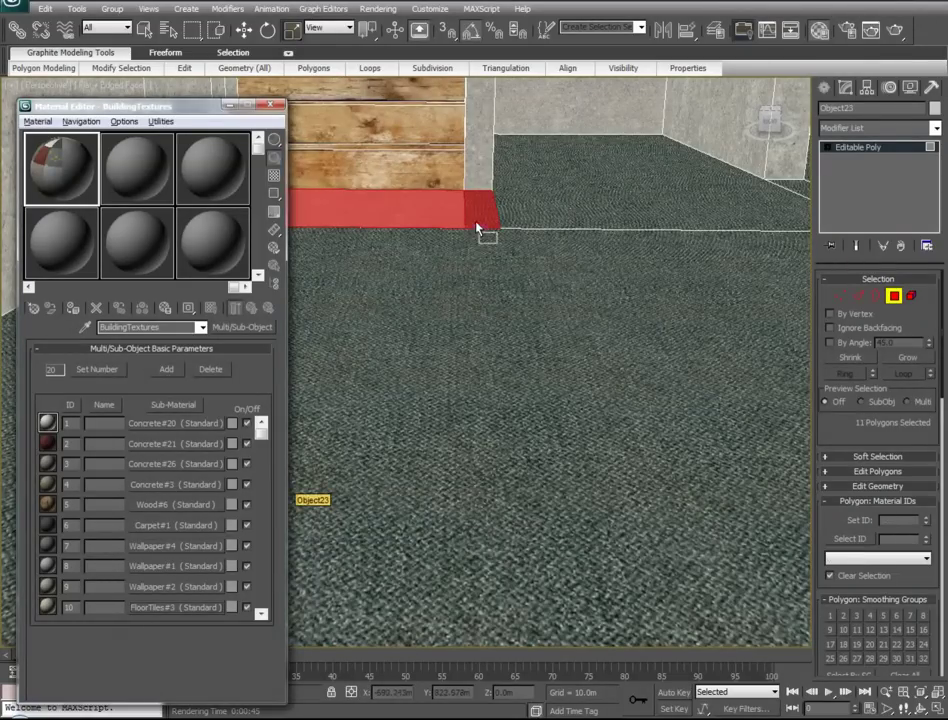
left_click(477, 229, "ctrl")
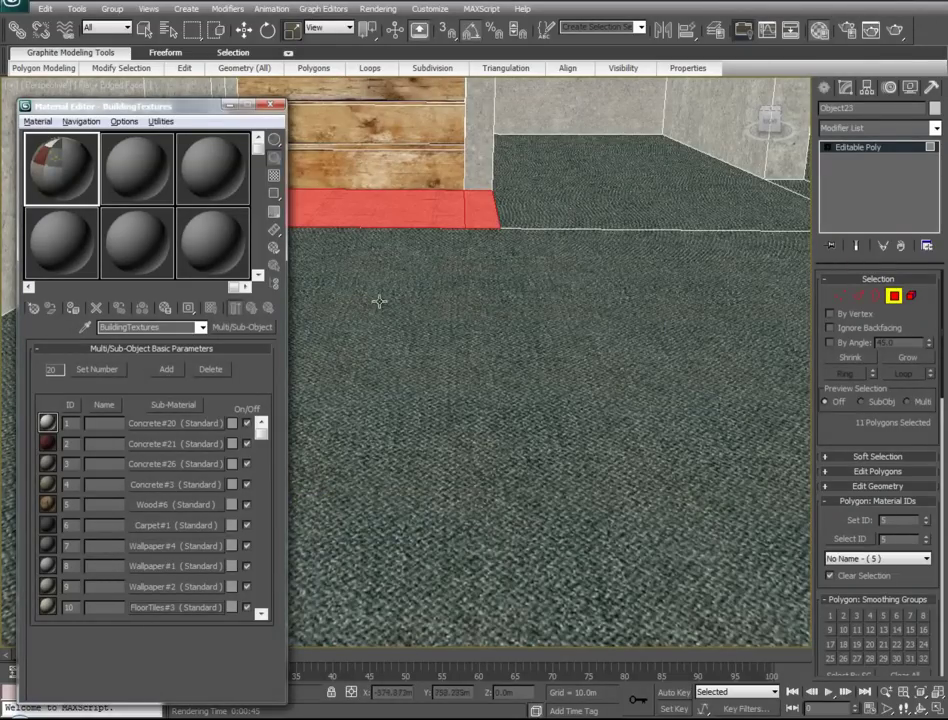
left_click(232, 107)
- Add a UVW Mapping modifier to the selected stairwell floor polygons
middle_click_drag(406, 275, 330, 385, "alt")
scroll(330, 375, "up", 2)
middle_click_drag(336, 310, 523, 357)
scroll(330, 359, "up", 3)
scroll(500, 375, "down", 3)
scroll(492, 390, "up", 1)
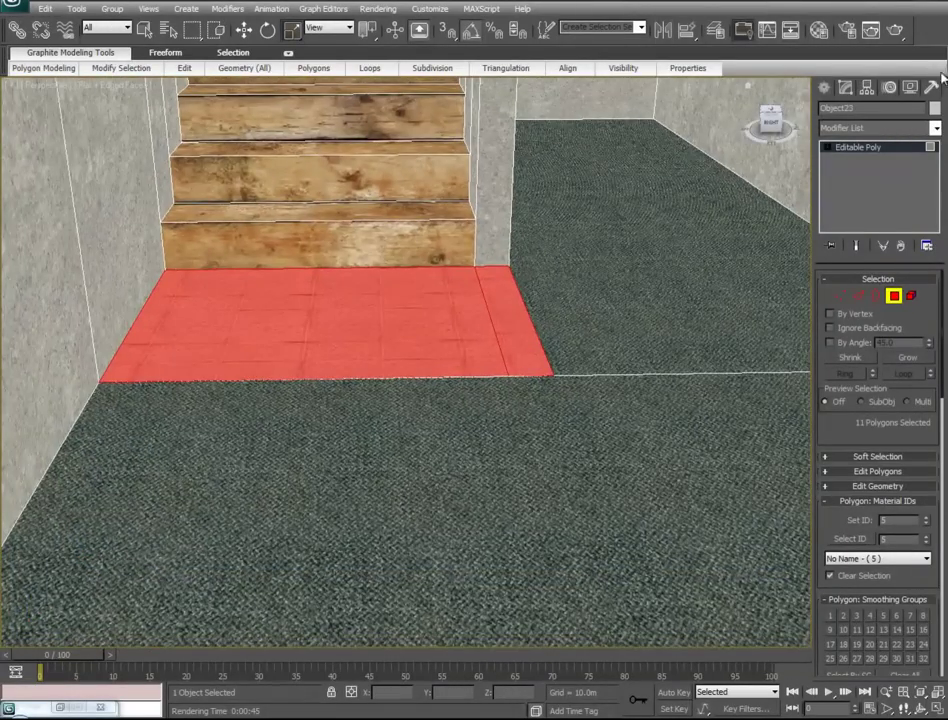
left_click(934, 128)
scroll(868, 450, "down", 15)
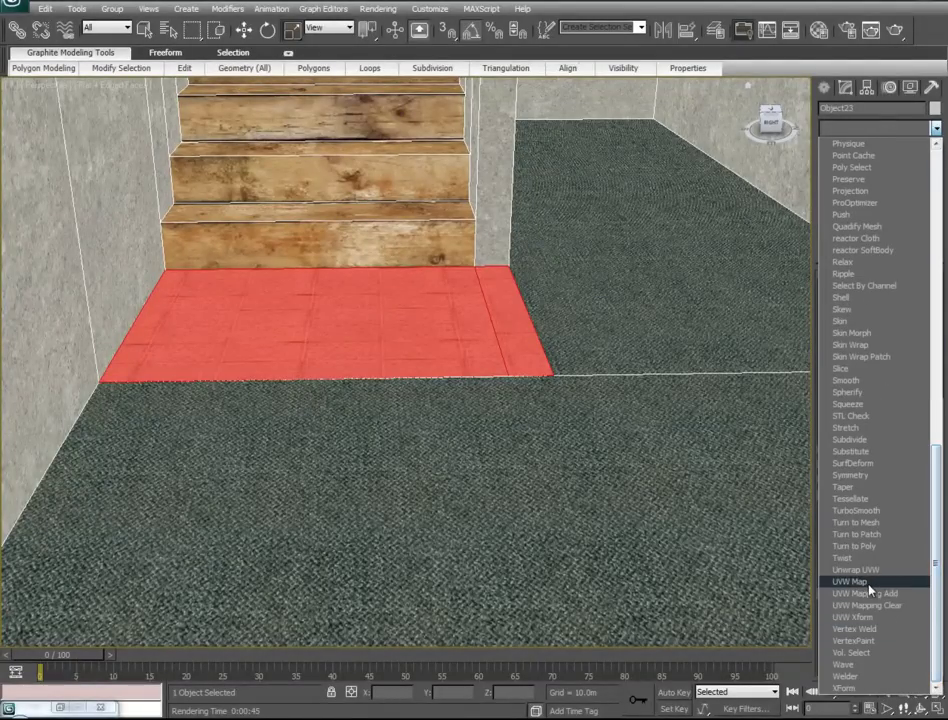
left_click(868, 583)
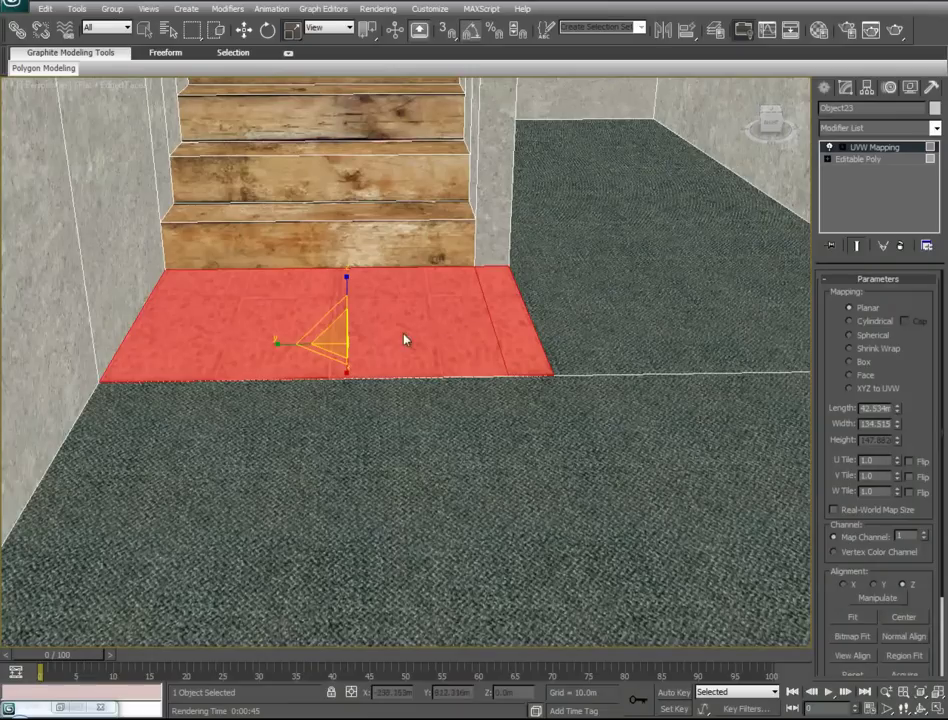
- Scale the stairwell floors' UVW mapping gizmo uniformly to about 153 percent and collapse the mapping into the Editable Poly
right_click(392, 334)
left_click(420, 383)
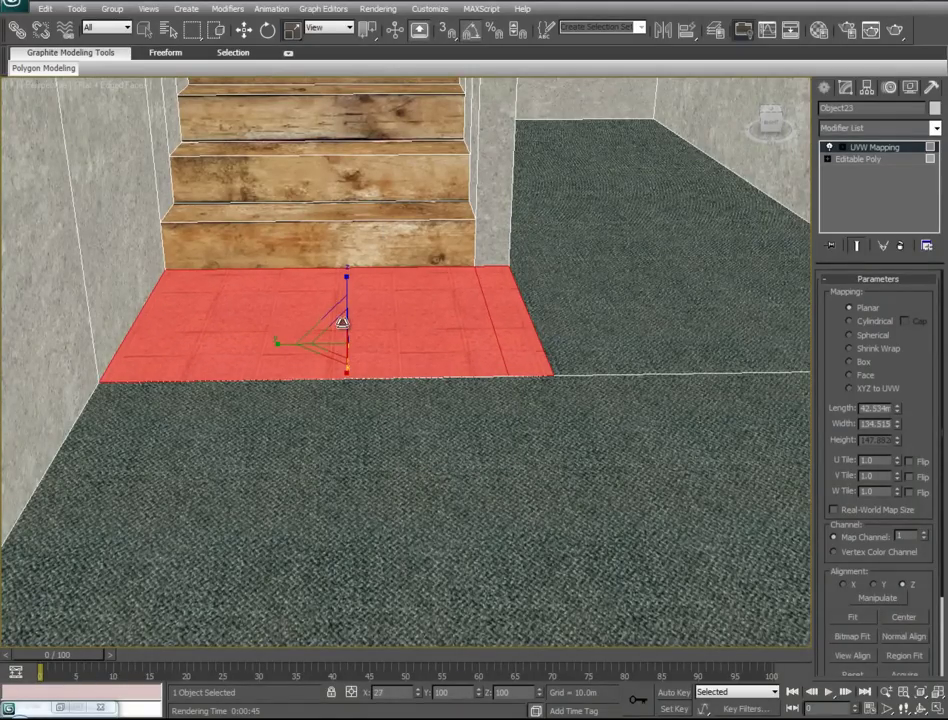
left_click_drag(331, 329, 323, 296)
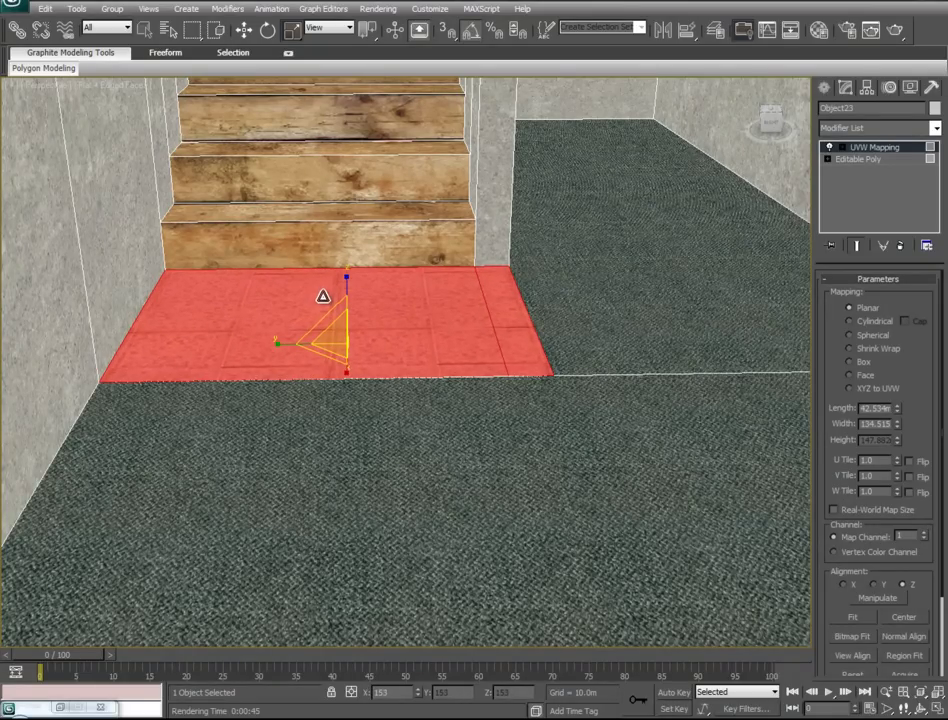
middle_click_drag(398, 430, 404, 148)
scroll(404, 148, "down", 4)
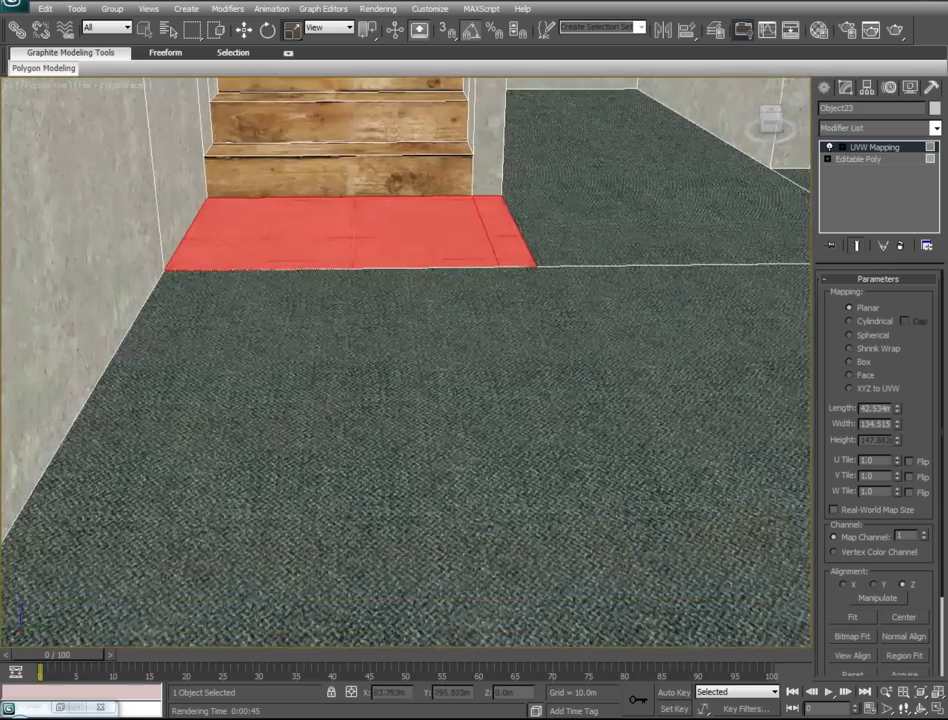
right_click(870, 147)
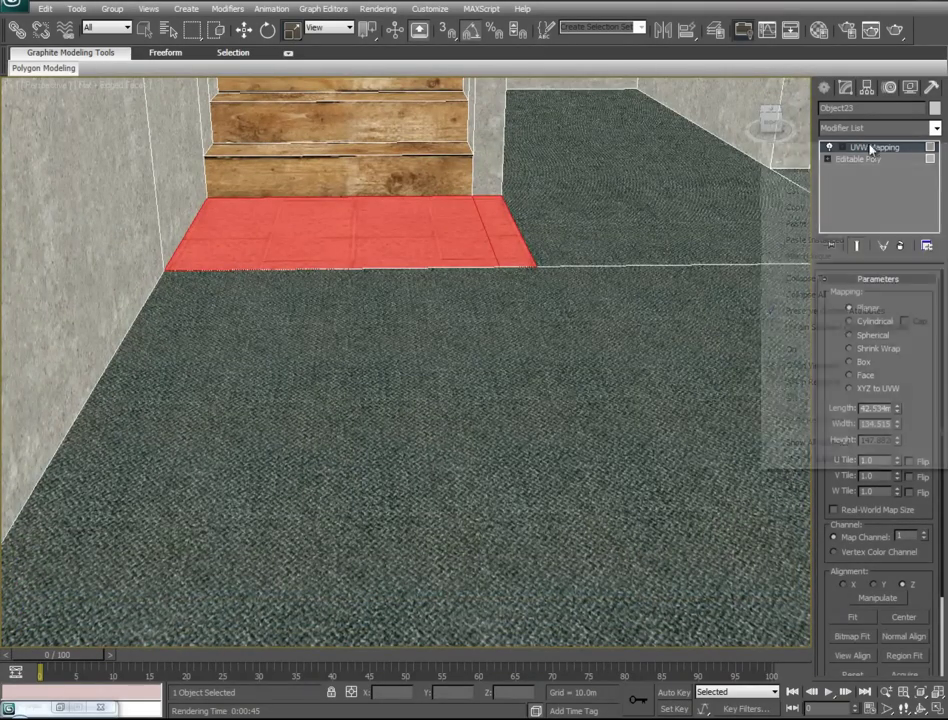
left_click(800, 278)
- Examine the textured building's exterior, from the walls and balconies up to the roof ledge and rooftop stairwell
middle_click_drag(554, 347, 552, 275, "alt")
middle_click_drag(552, 275, 174, 569)
middle_click_drag(586, 419, 439, 426, "alt")
scroll(439, 426, "down", 4)
scroll(470, 428, "down", 6)
mouse_move(527, 440)
middle_mouse_down("alt")
mouse_move(332, 449)
mouse_move(303, 440)
mouse_move(540, 432)
middle_mouse_up("alt")
scroll(540, 432, "up", 6)
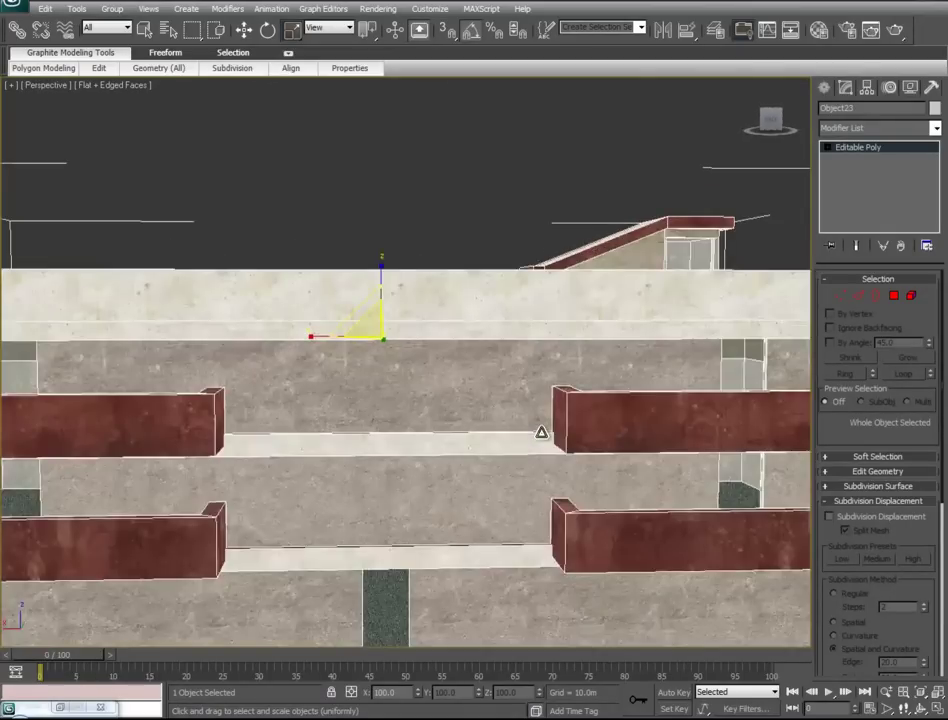
scroll(540, 432, "down", 6)
middle_click_drag(476, 442, 468, 411)
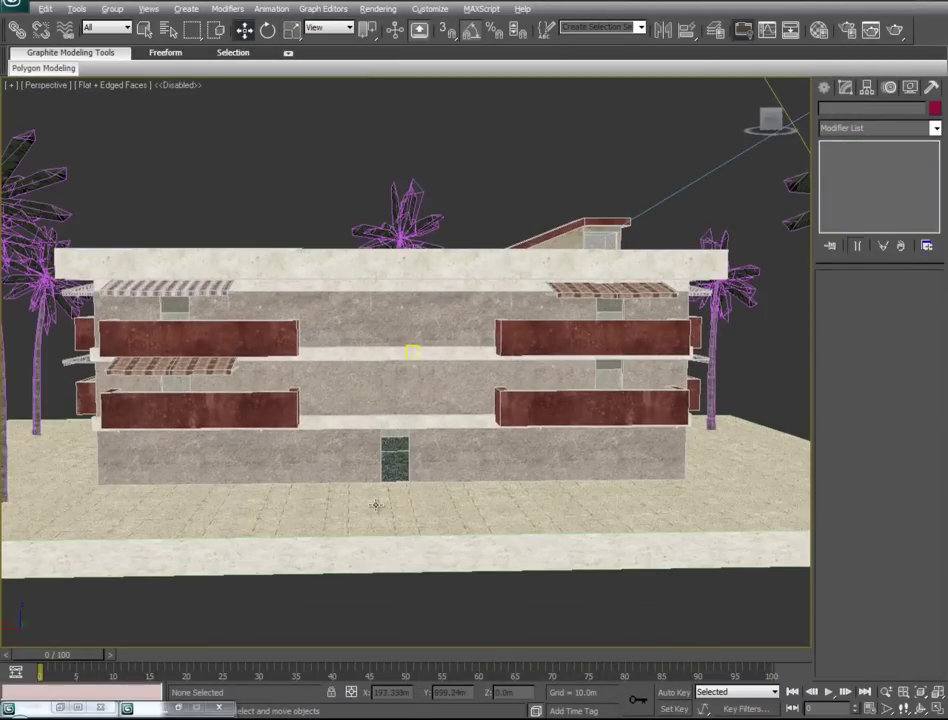
- Render the Perspective view of the whole building and palm trees from a raised angle, then close the rendered image
middle_click_drag(375, 505, 363, 431, "alt")
scroll(365, 445, "down", 6)
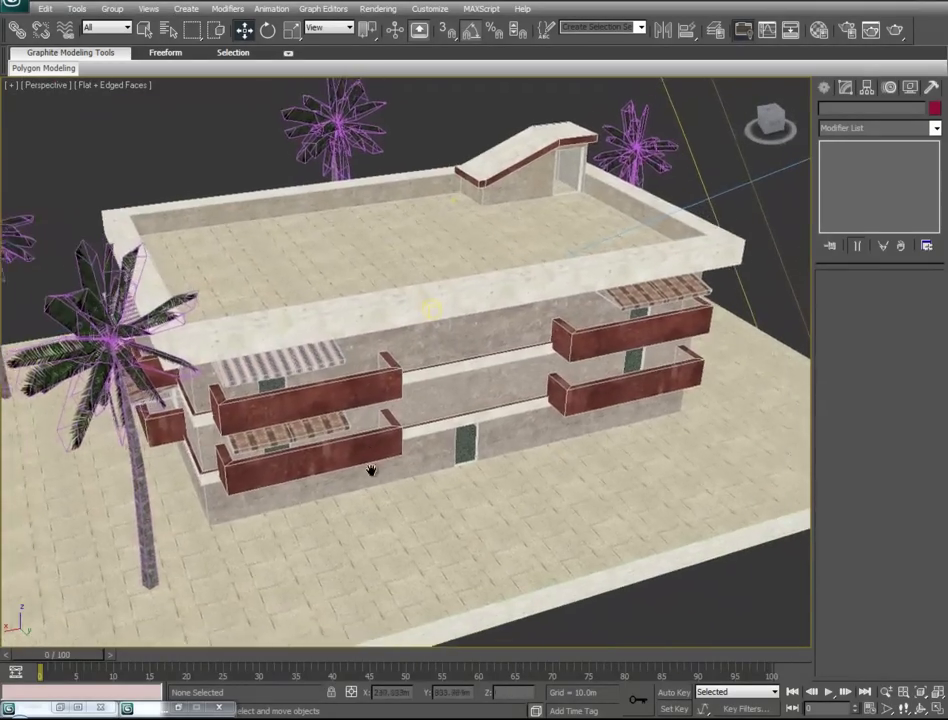
left_click(893, 31)
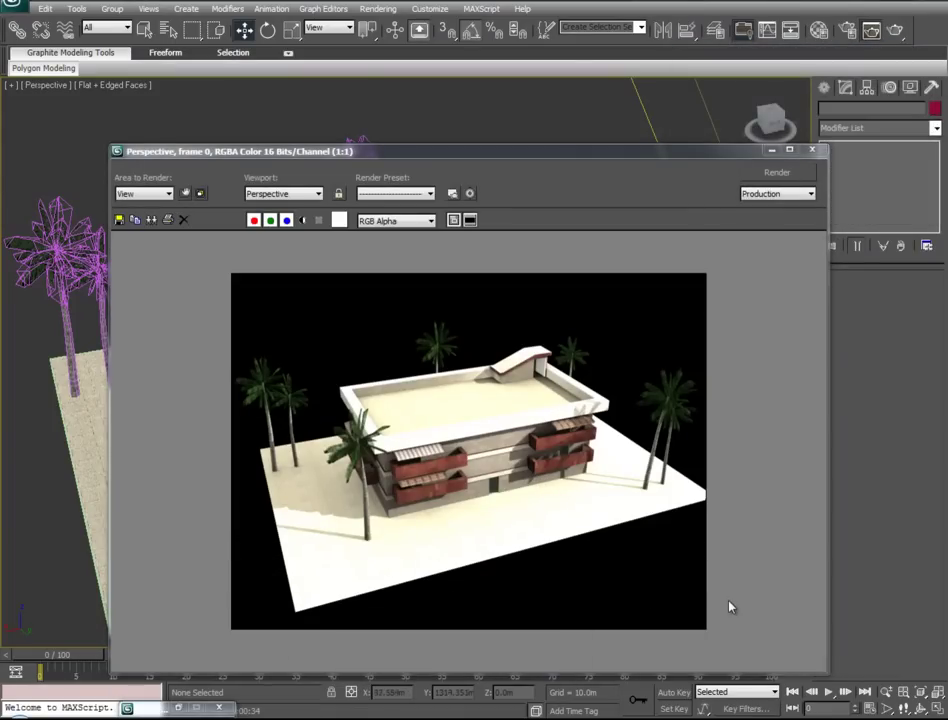
left_click(813, 150)
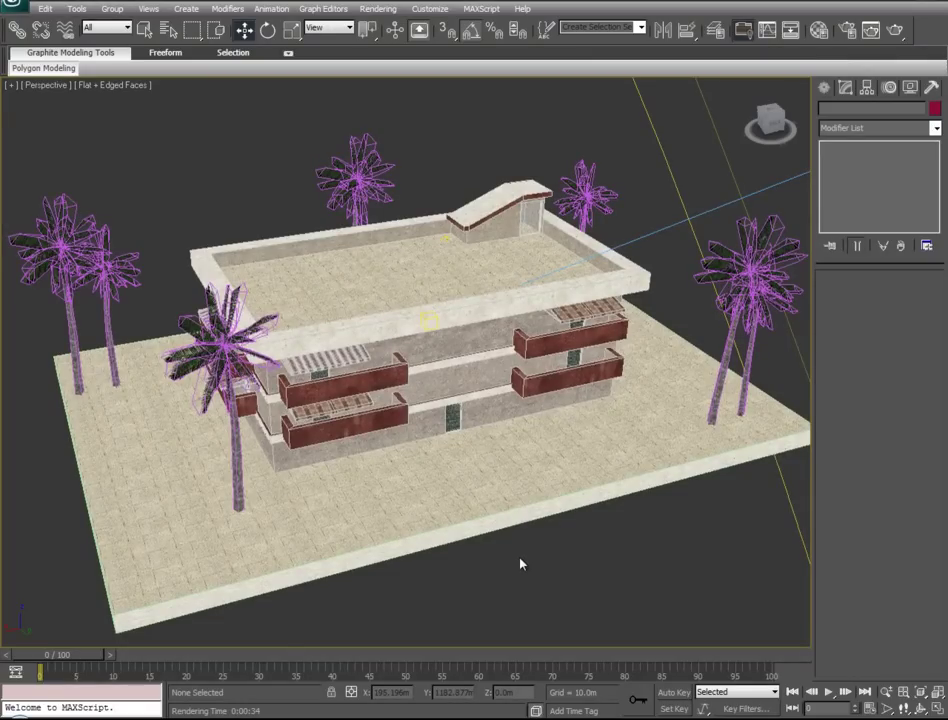
- Inspect the Concrete#20 sub-material's Maps and Blinn basic parameters in BuildingTextures, close the Material Editor and view the building from another side
key("m")
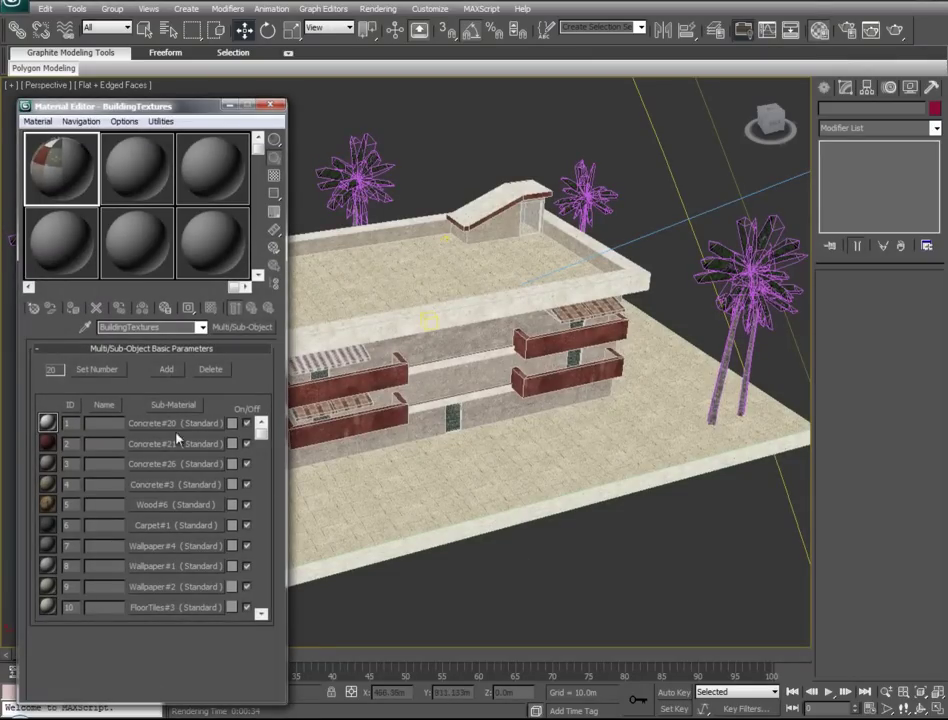
mouse_move(264, 440)
left_mouse_down()
mouse_move(271, 482)
mouse_move(274, 424)
left_mouse_up()
left_click(140, 423)
left_click(107, 587)
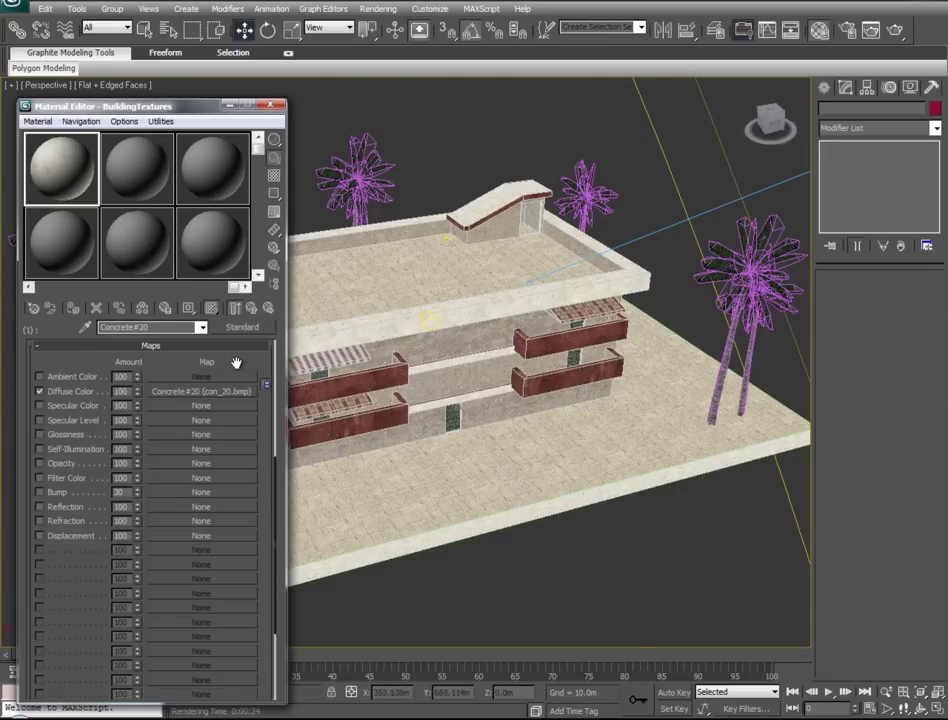
left_click_drag(236, 364, 232, 395)
left_click(47, 397)
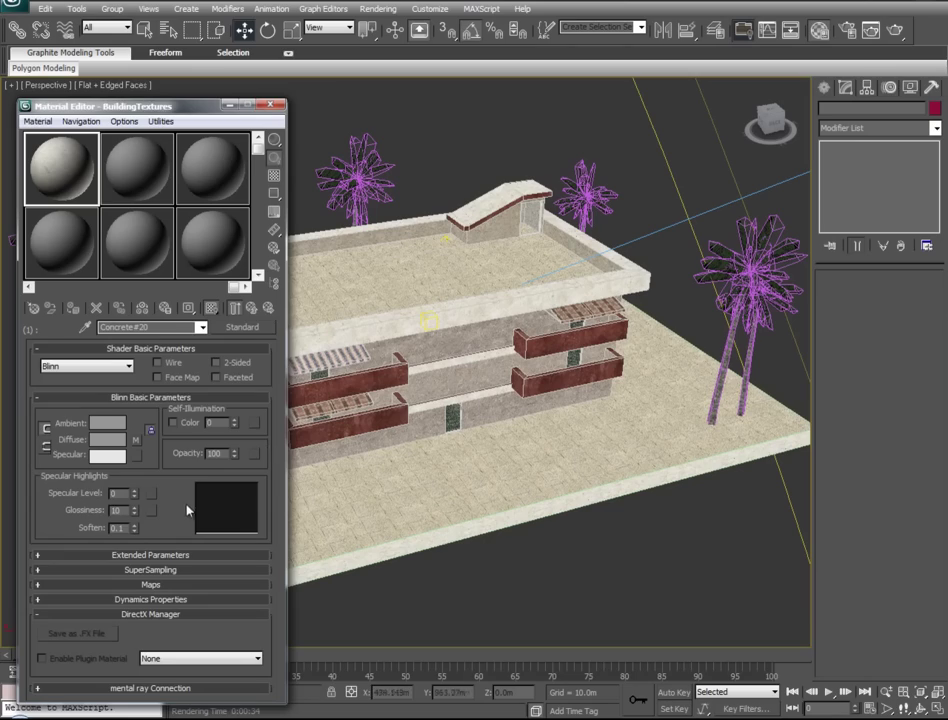
key("m")
middle_click_drag(241, 535, 580, 597, "alt")
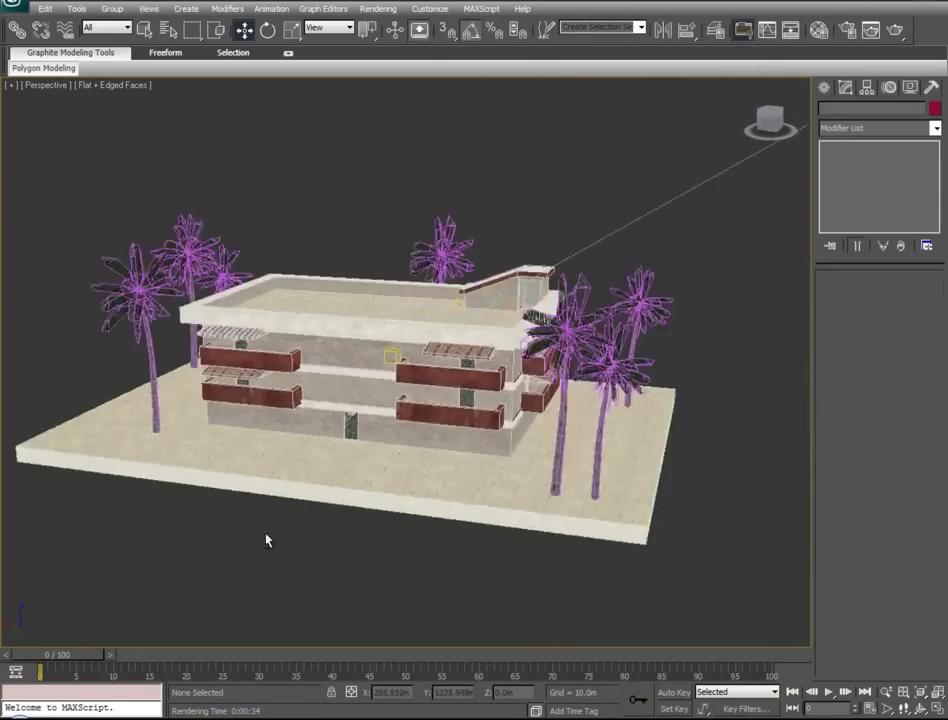